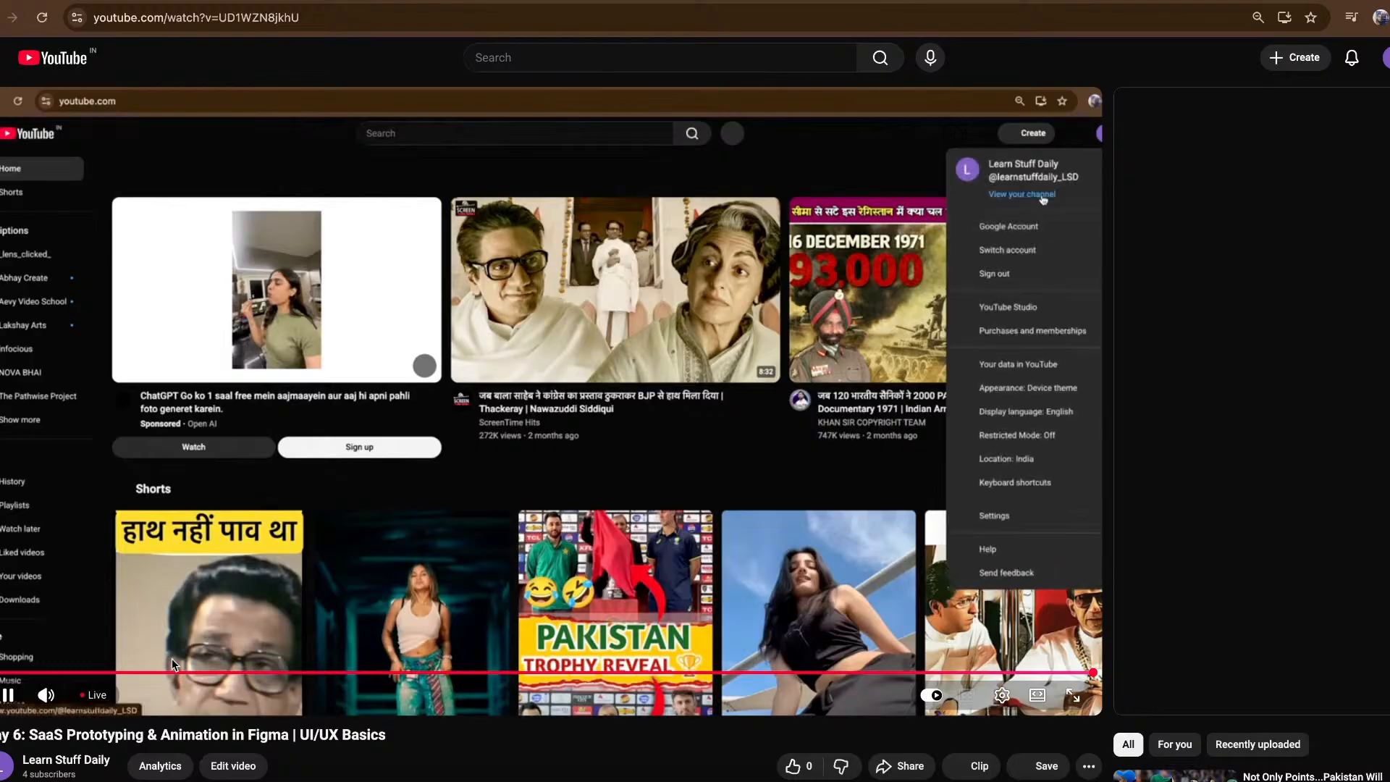
# Switch to Pinterest and open the Skillex Website Webflow pin from the profile's saved pins.
pyautogui.press('XF86AudioRaiseVolume')
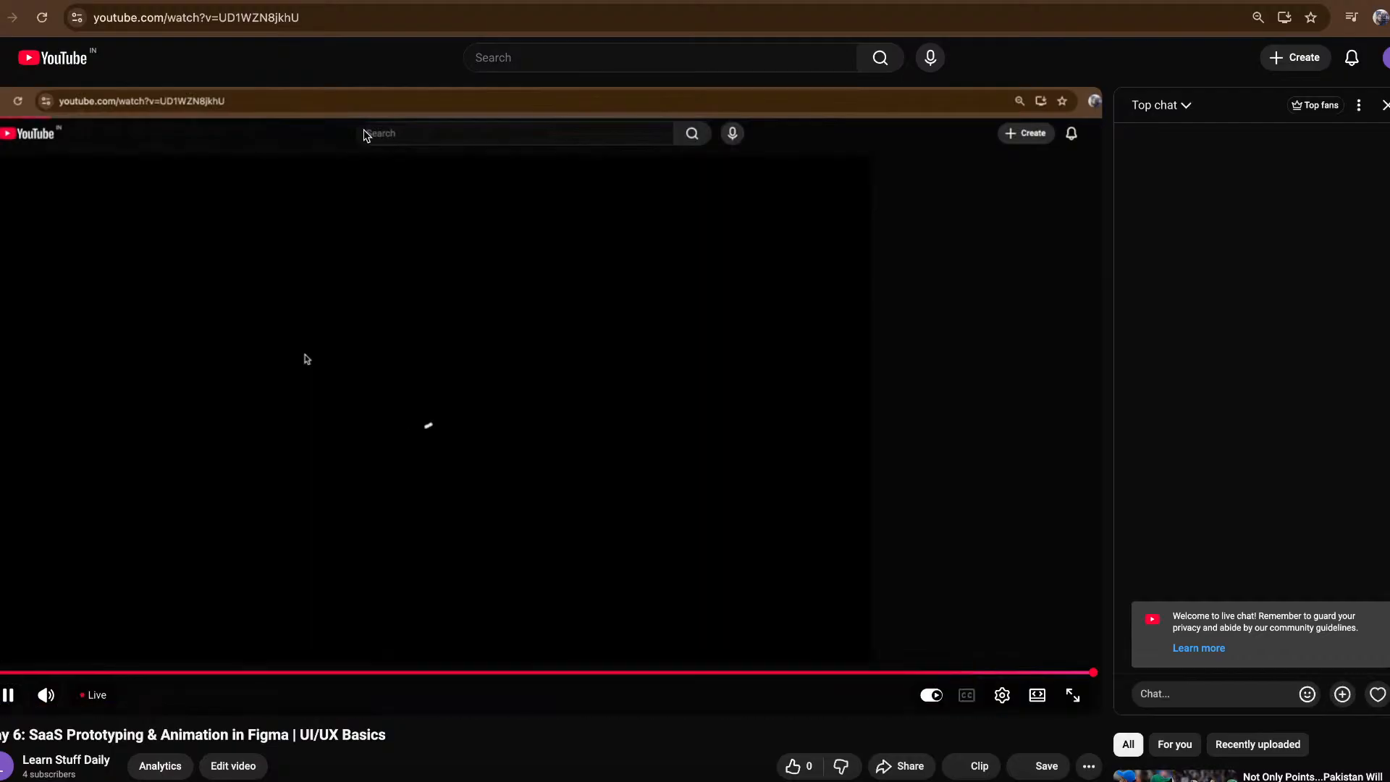
pyautogui.hotkey('ctrl', 'Tab')
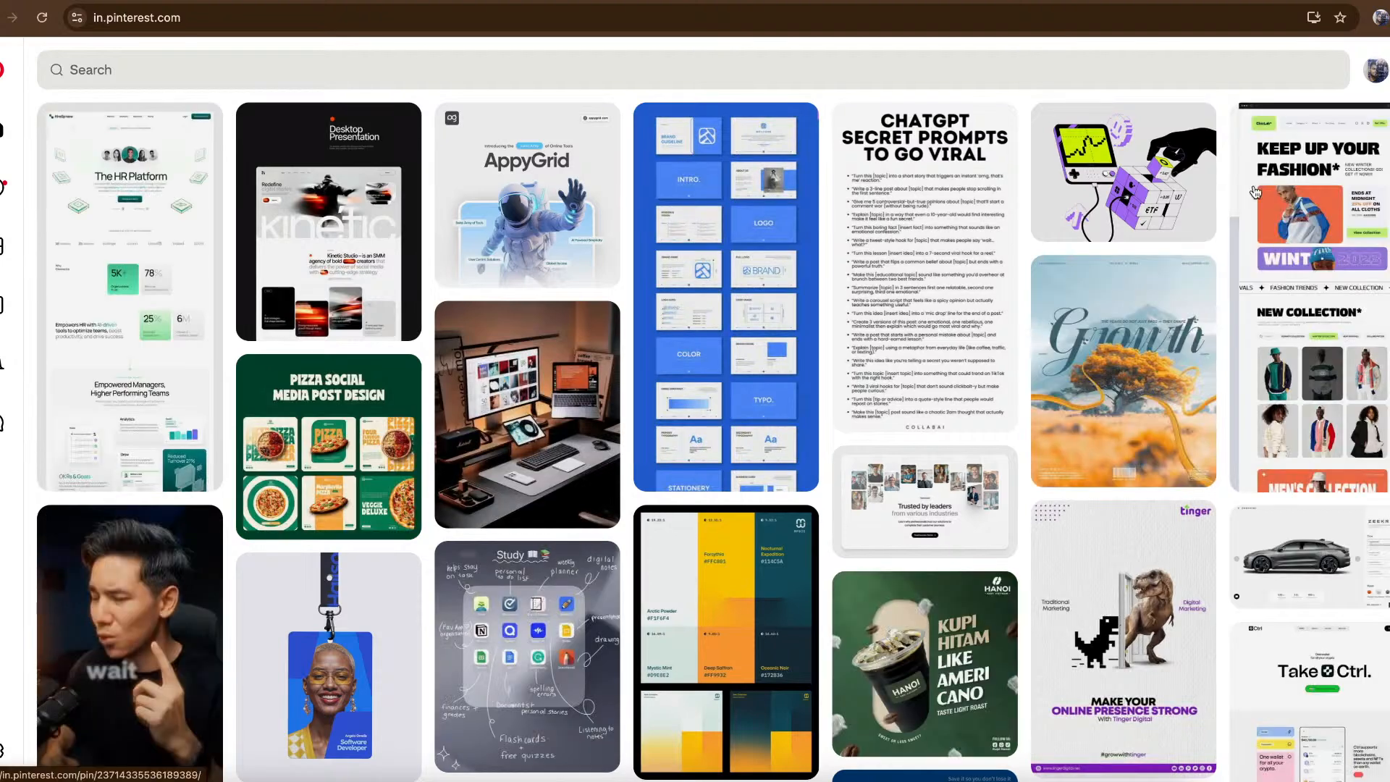
pyautogui.click(1375, 70)
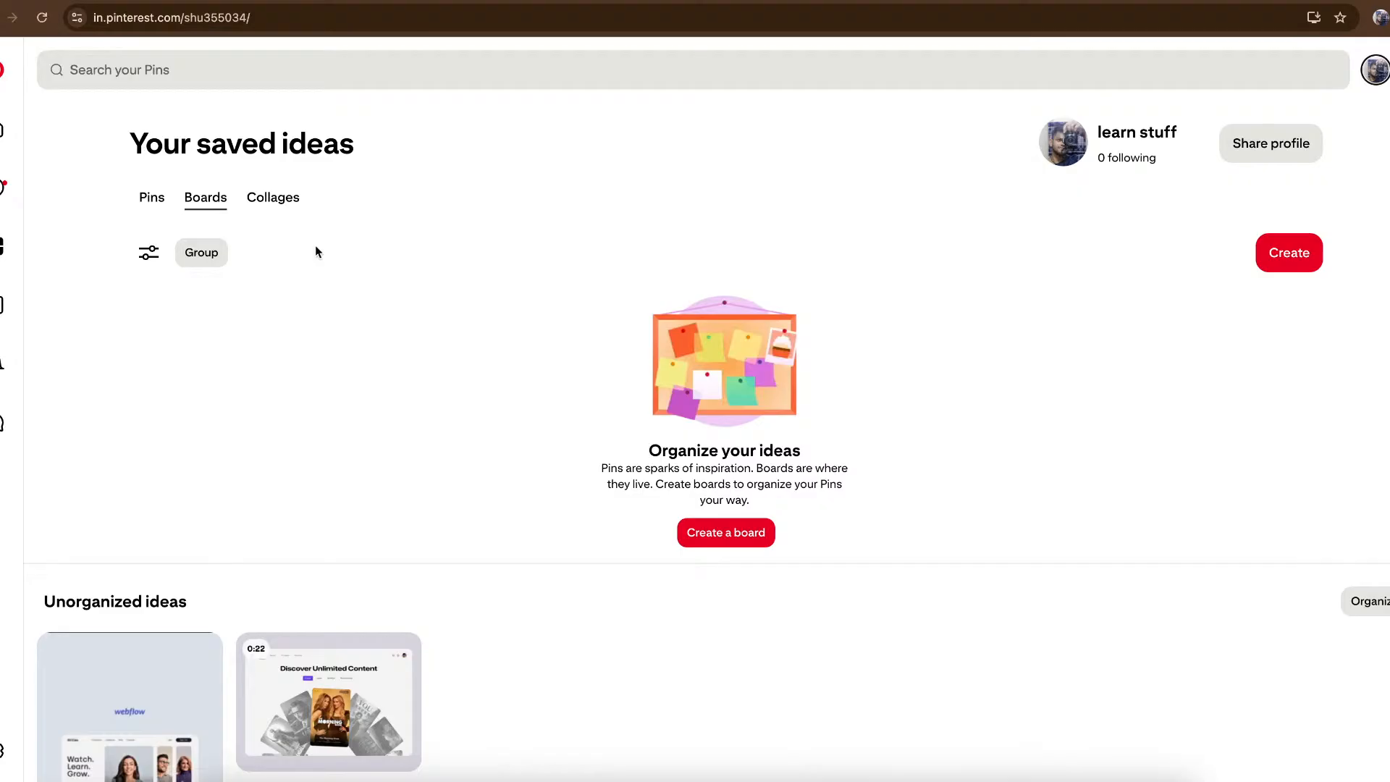
pyautogui.click(152, 203)
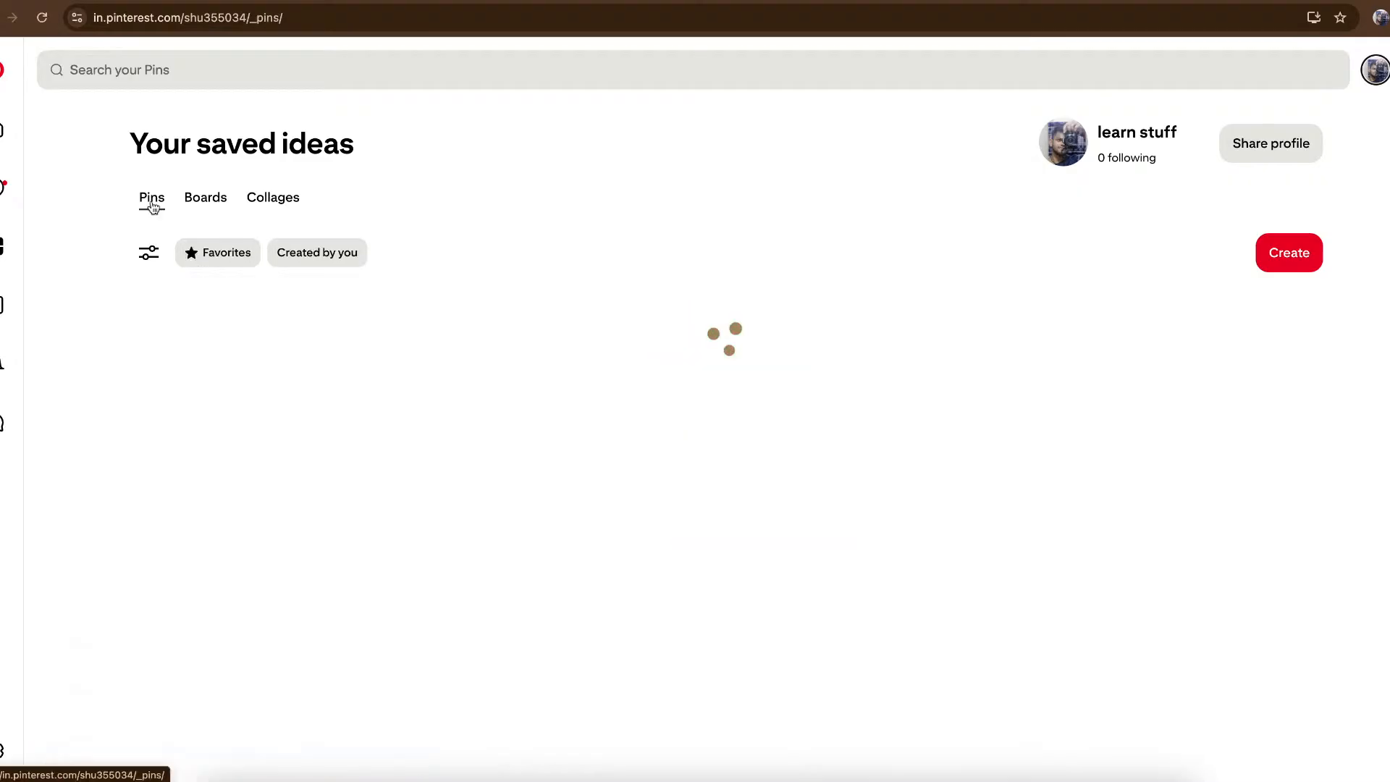
pyautogui.click(209, 459)
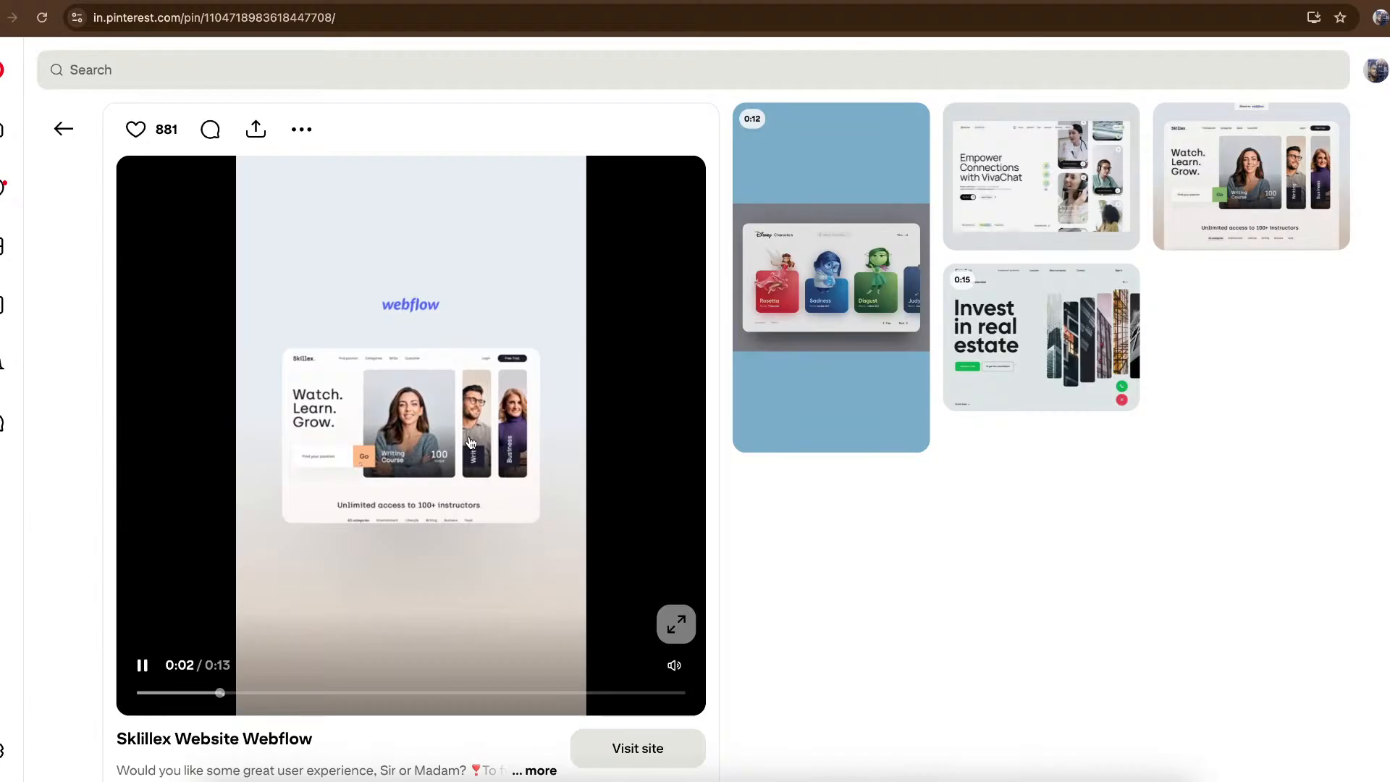
# Replay the early part of the Skillex pin's video to review its card hover animation.
pyautogui.click(350, 693)
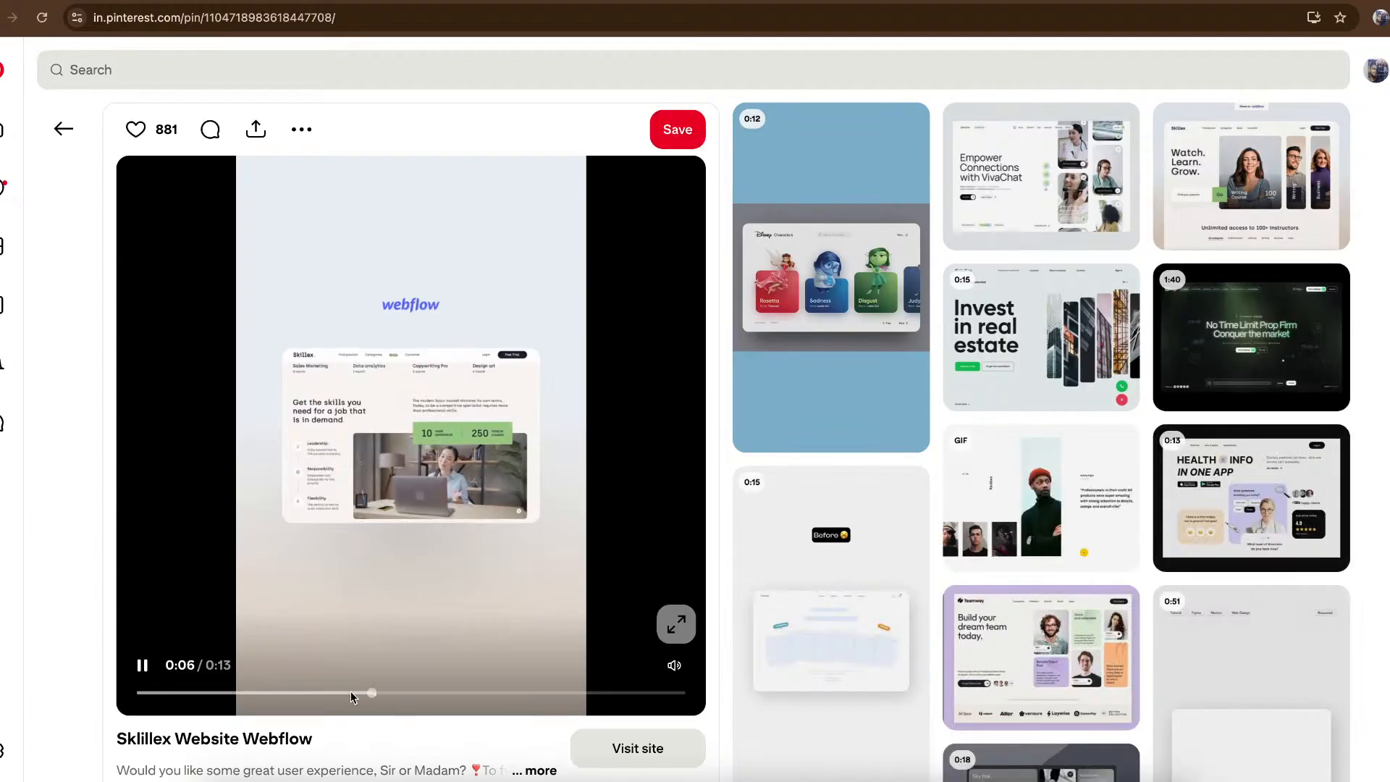
pyautogui.click(350, 693)
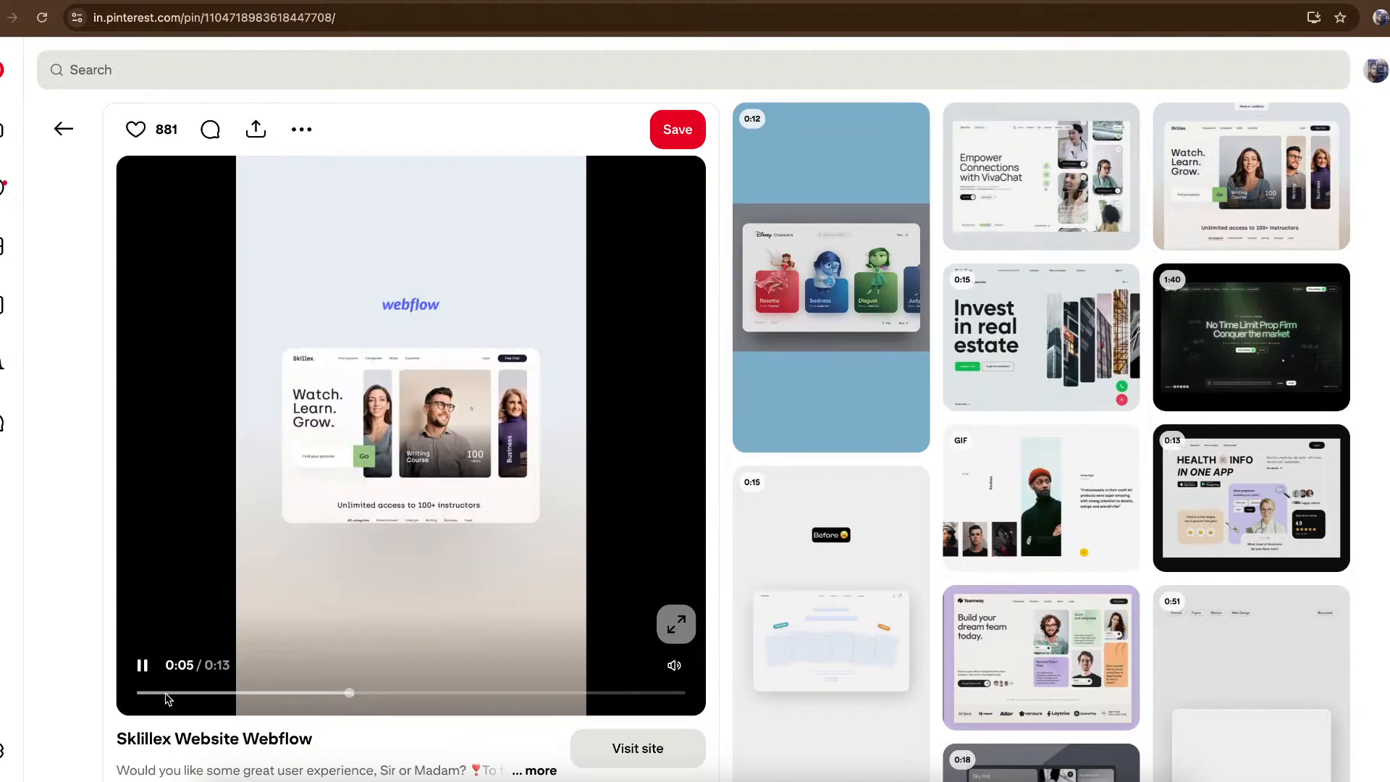
pyautogui.click(166, 695)
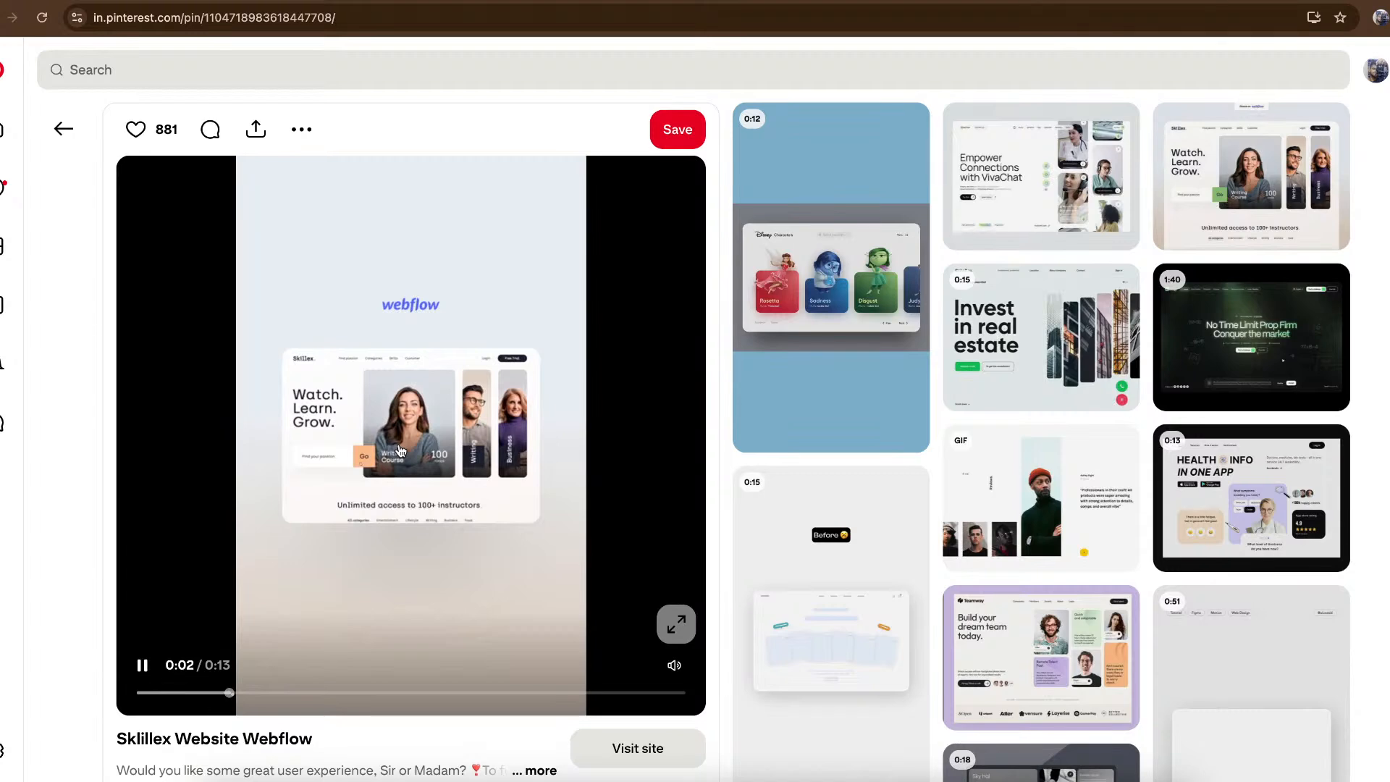
pyautogui.click(400, 450)
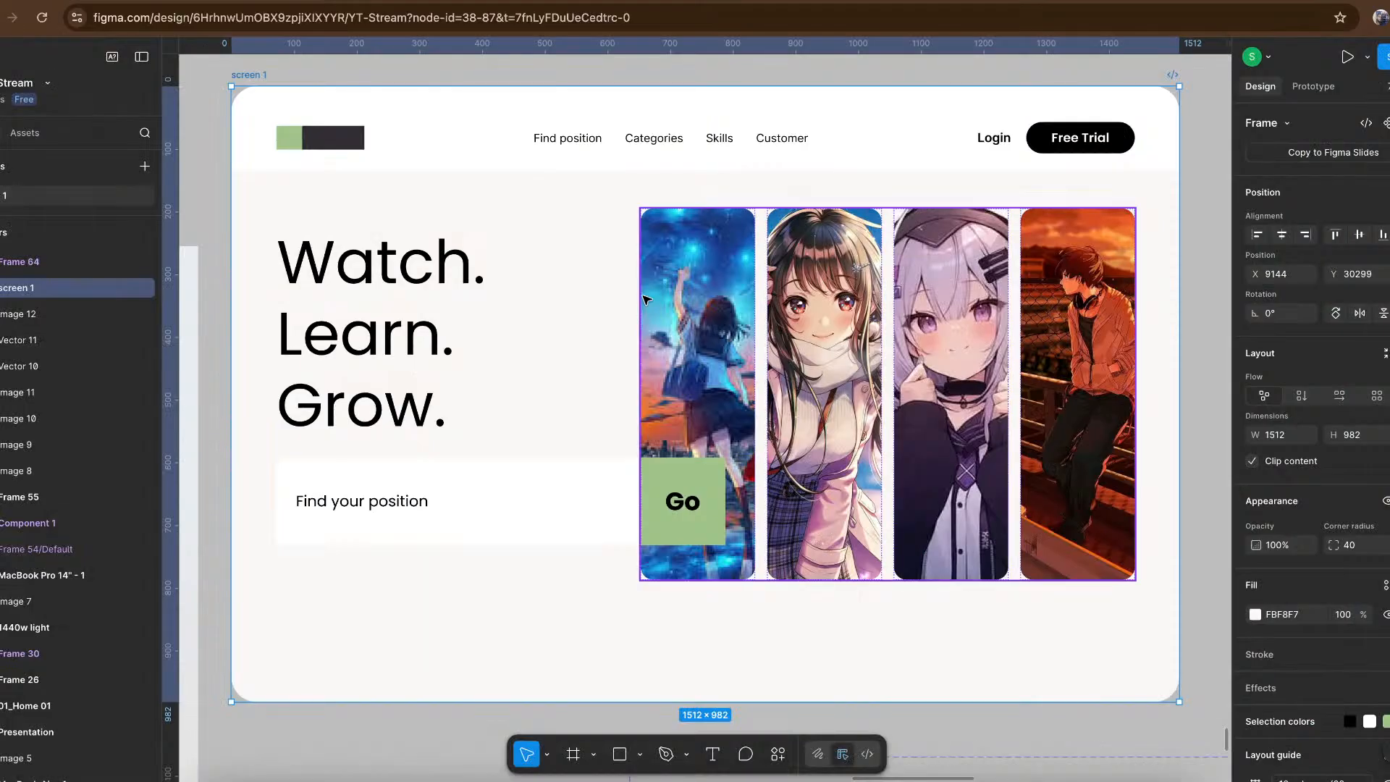
# Examine the screen 1 frame in the Figma file alongside the Skillex reference image and the Frame 64 component set.
pyautogui.scroll(-5, 647, 299)
pyautogui.hscroll(-3, 647, 299)
pyautogui.scroll(-2, 647, 299)
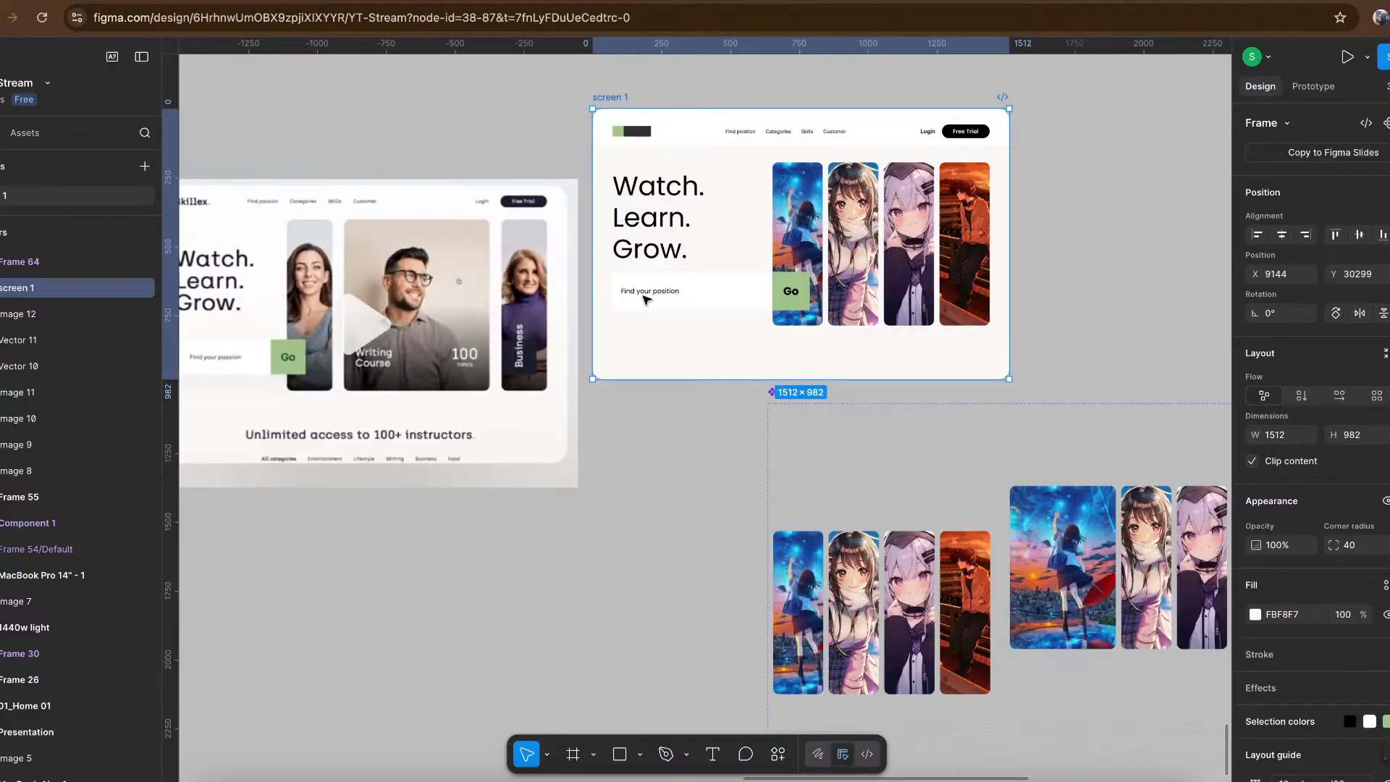
pyautogui.hscroll(-3, 646, 299)
pyautogui.scroll(1, 646, 299)
pyautogui.hscroll(3, 646, 299)
pyautogui.scroll(1, 647, 299)
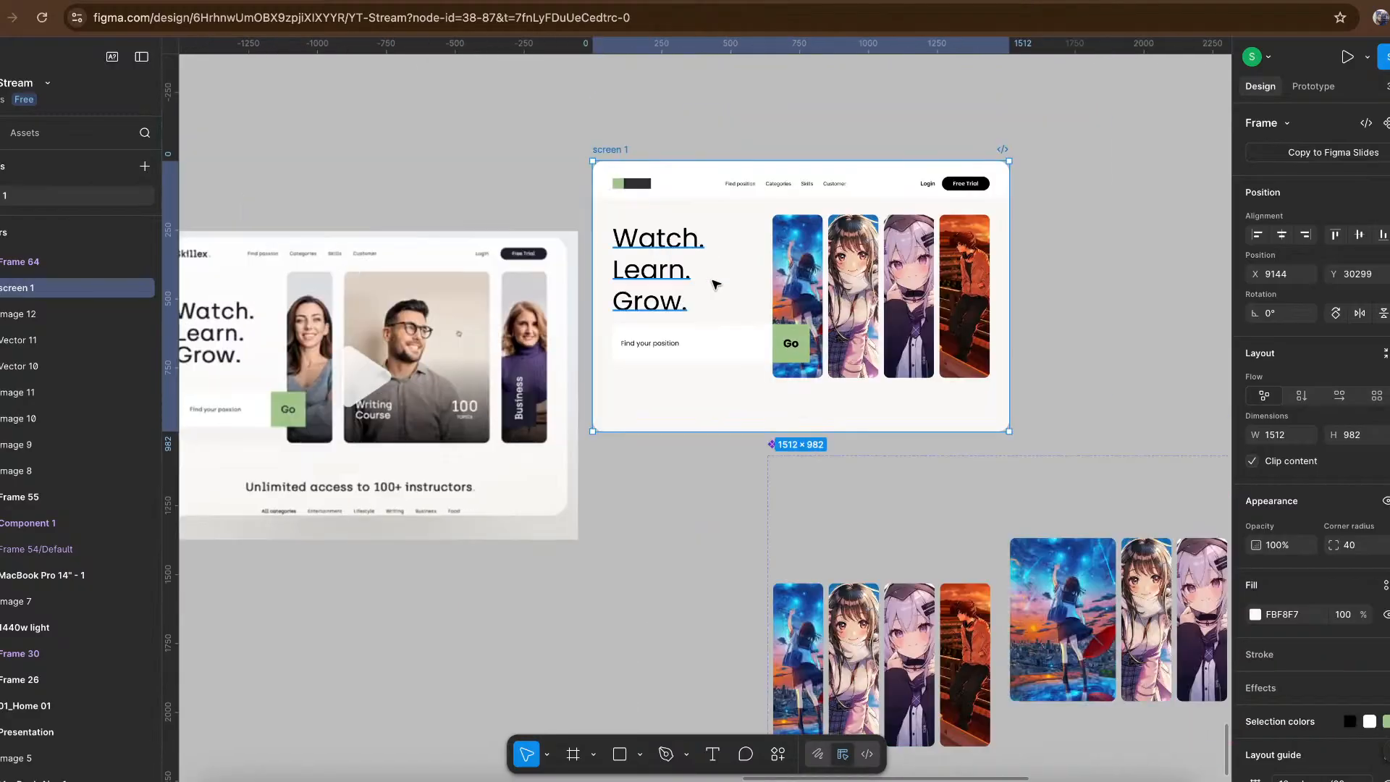
pyautogui.click(699, 121)
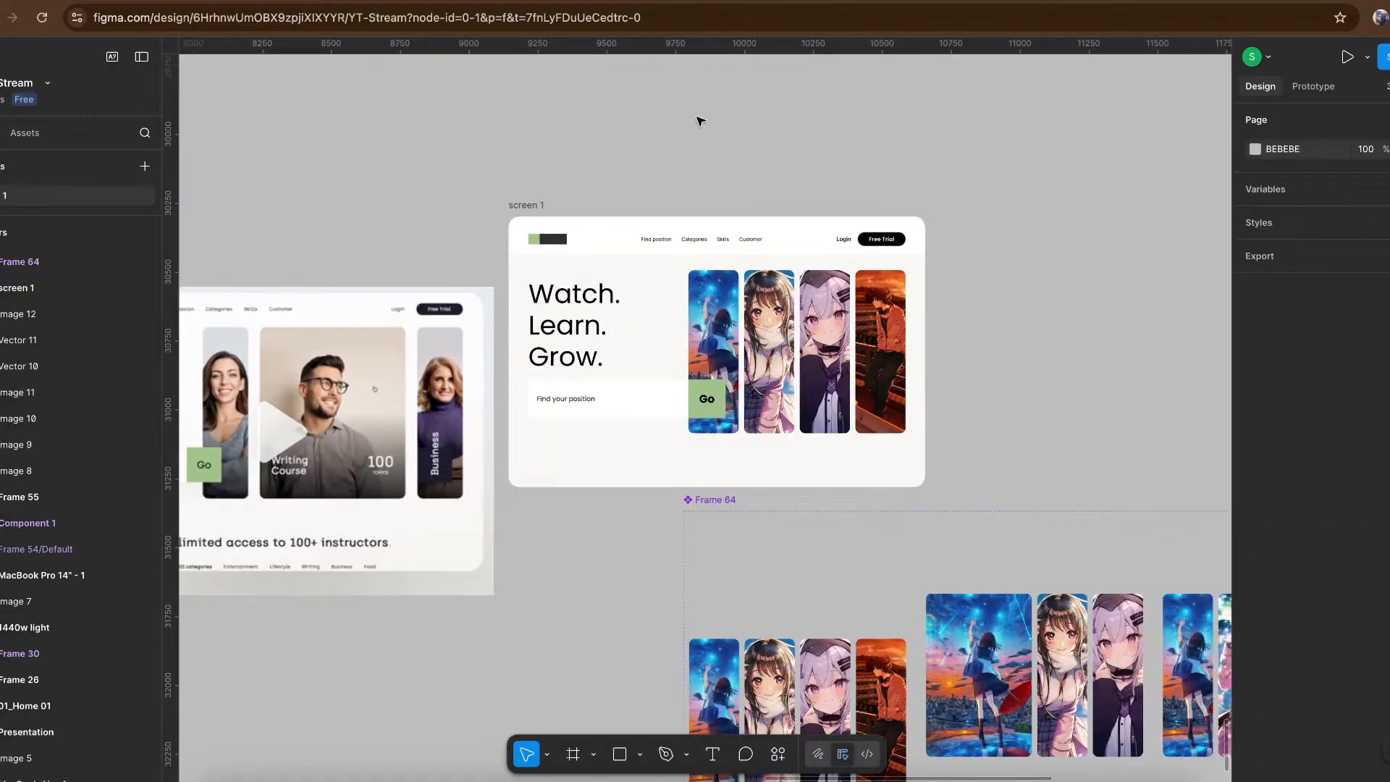
pyautogui.hscroll(-1, 666, 208)
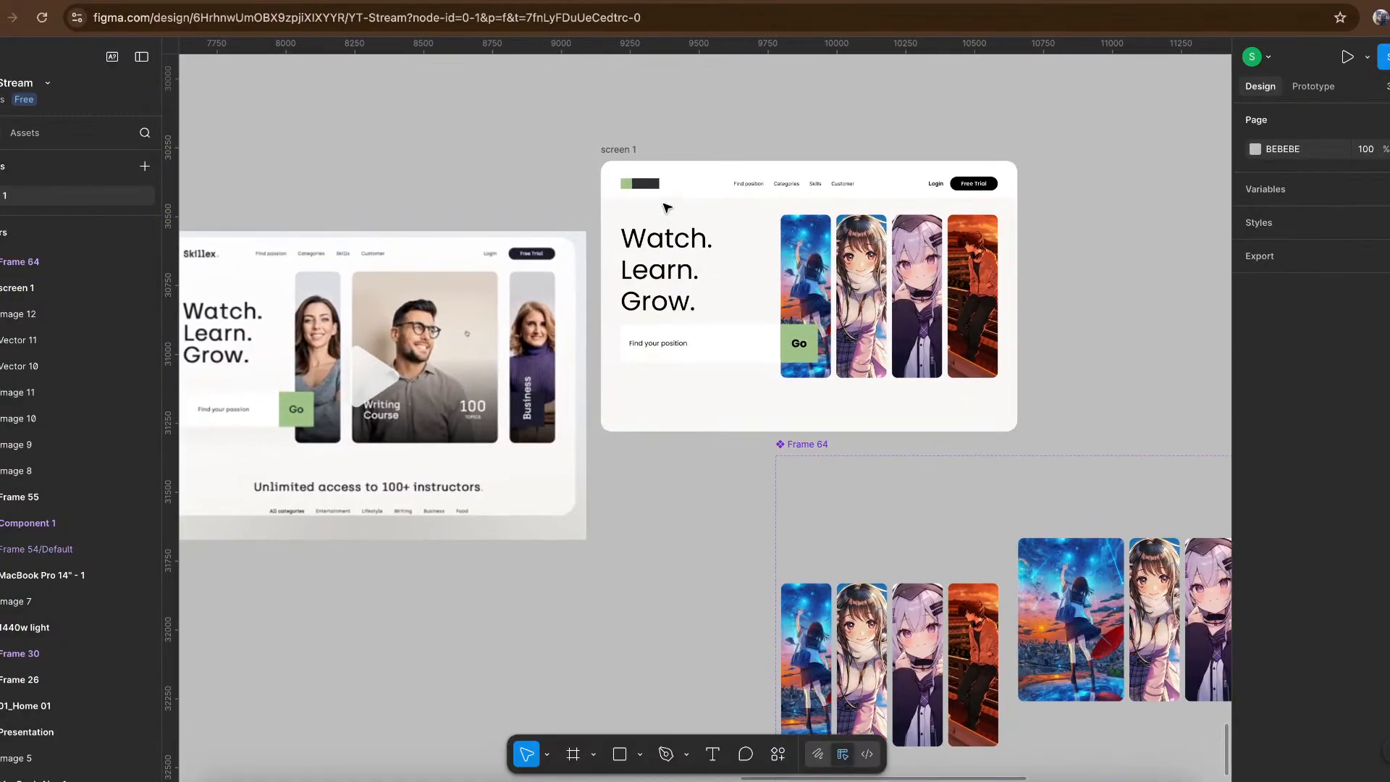
# Hide the interface and move the Skillex reference image up beside the screen 1 frame.
pyautogui.hotkey('ctrl', '\\')
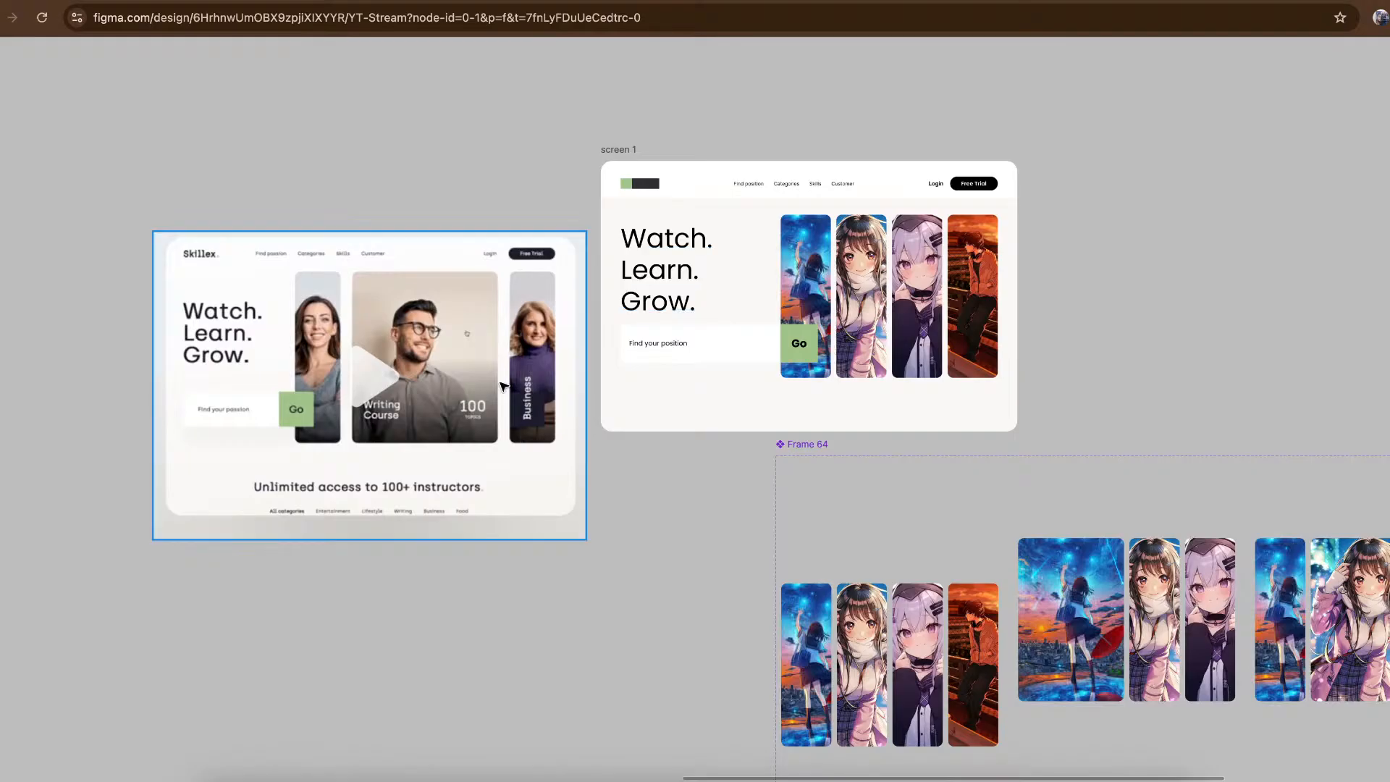
pyautogui.moveTo(505, 386); pyautogui.dragTo(504, 304)
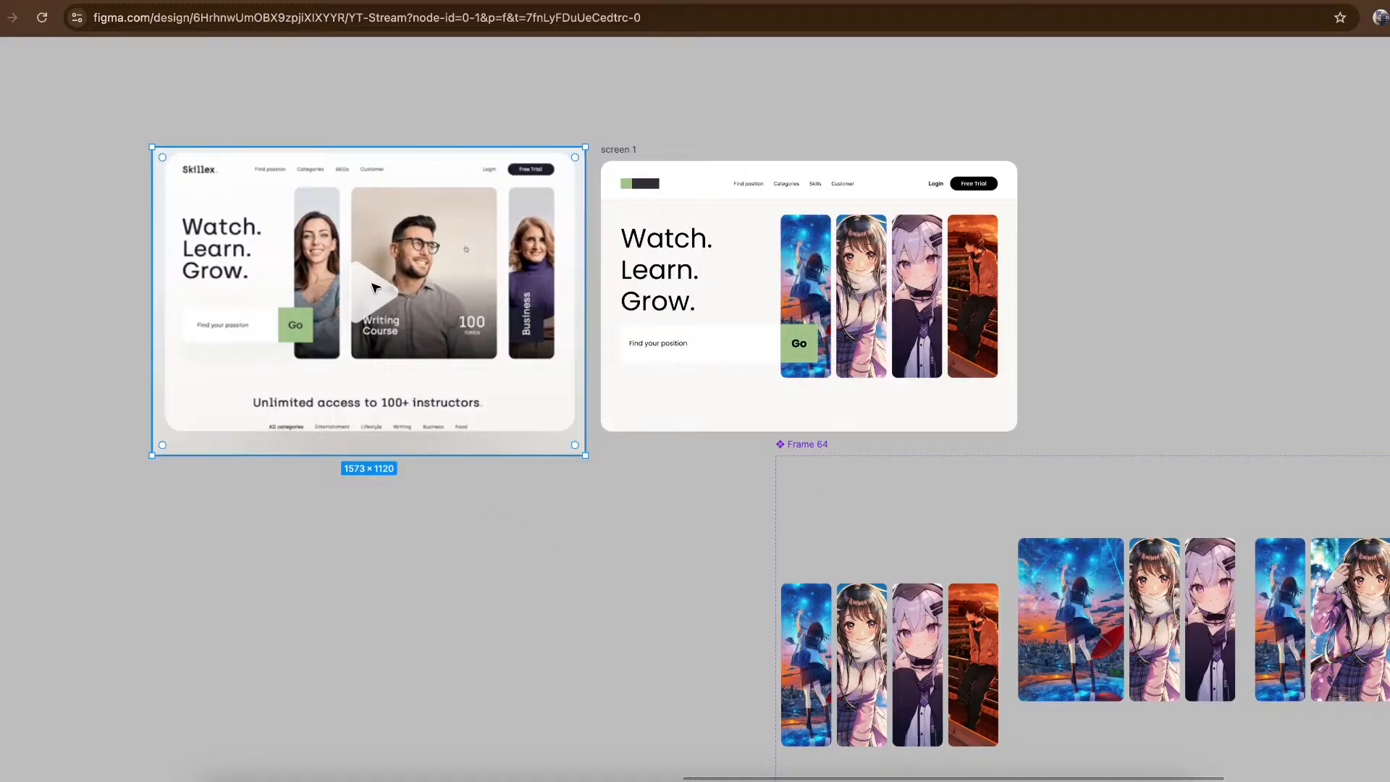
# Compare the Skillex reference with screen 1's headline and image cards, and look over the variants in Frame 64.
pyautogui.scroll(5, 374, 287)
pyautogui.hscroll(5, 767, 349)
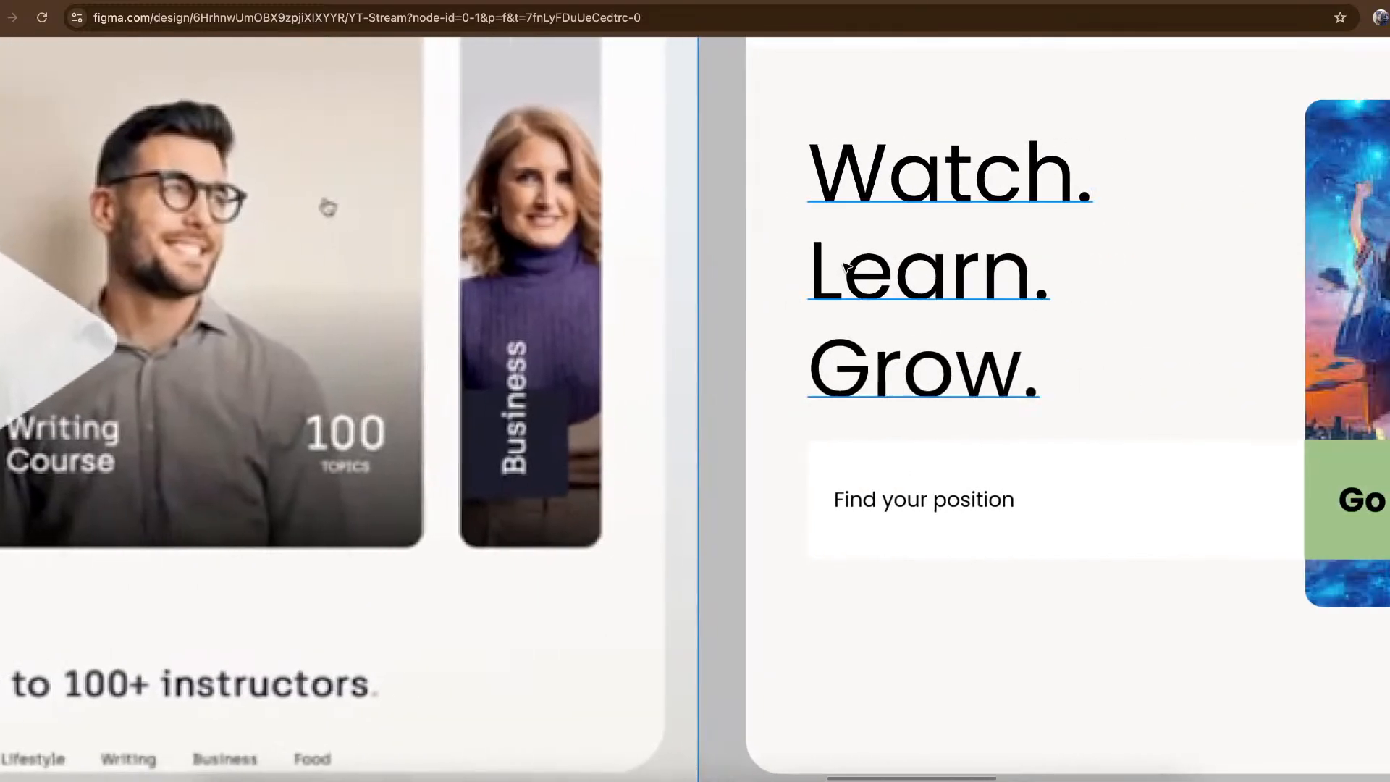
pyautogui.click(881, 217)
pyautogui.scroll(-5, 880, 217)
pyautogui.hscroll(3, 982, 250)
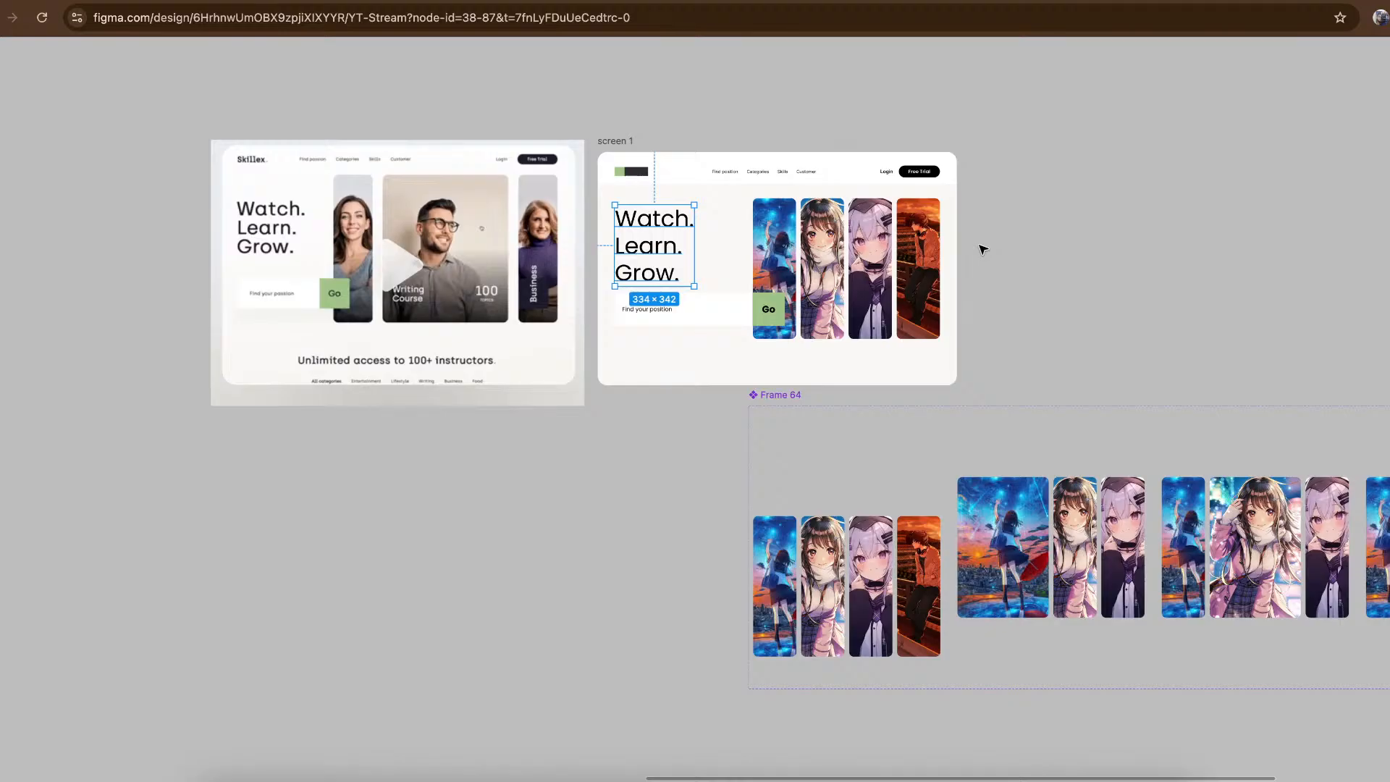
pyautogui.hscroll(2, 982, 249)
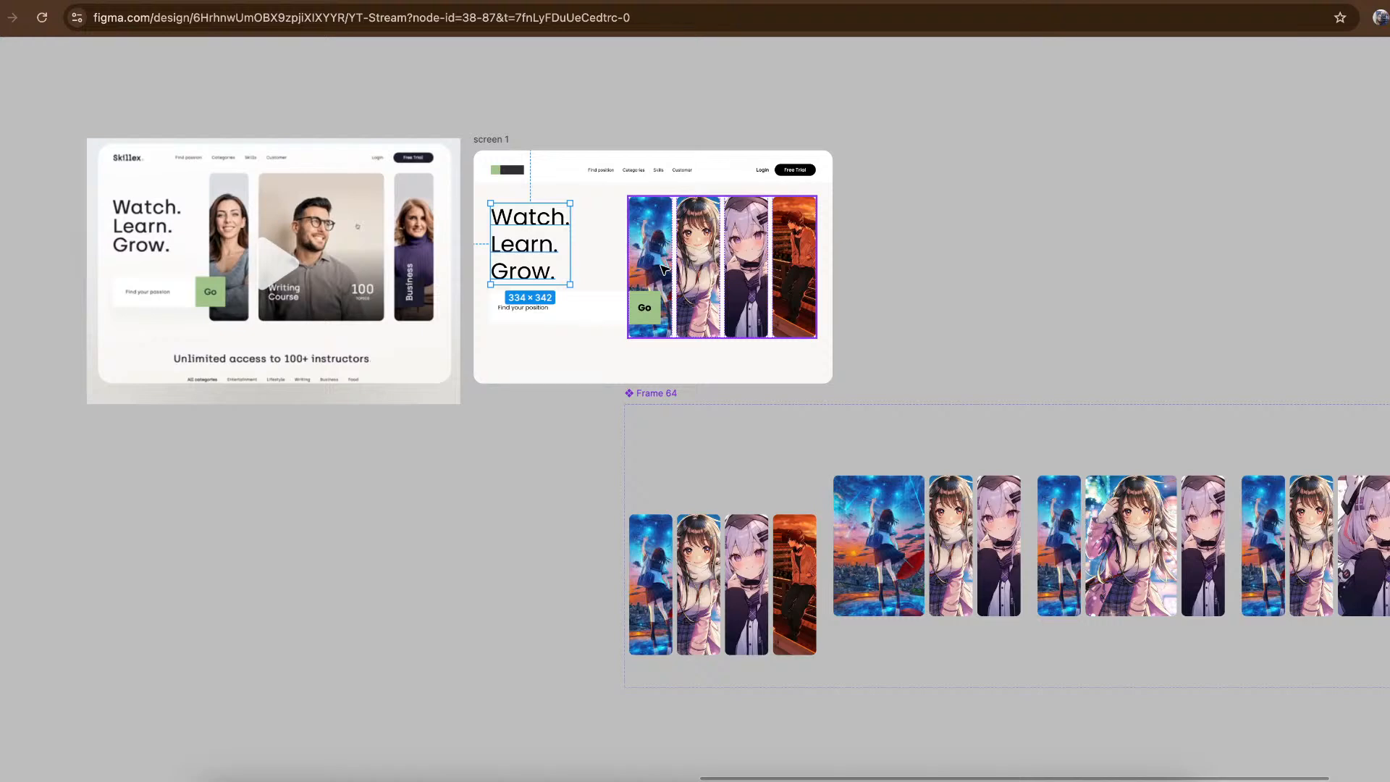
pyautogui.hscroll(2, 747, 334)
pyautogui.scroll(-1, 746, 334)
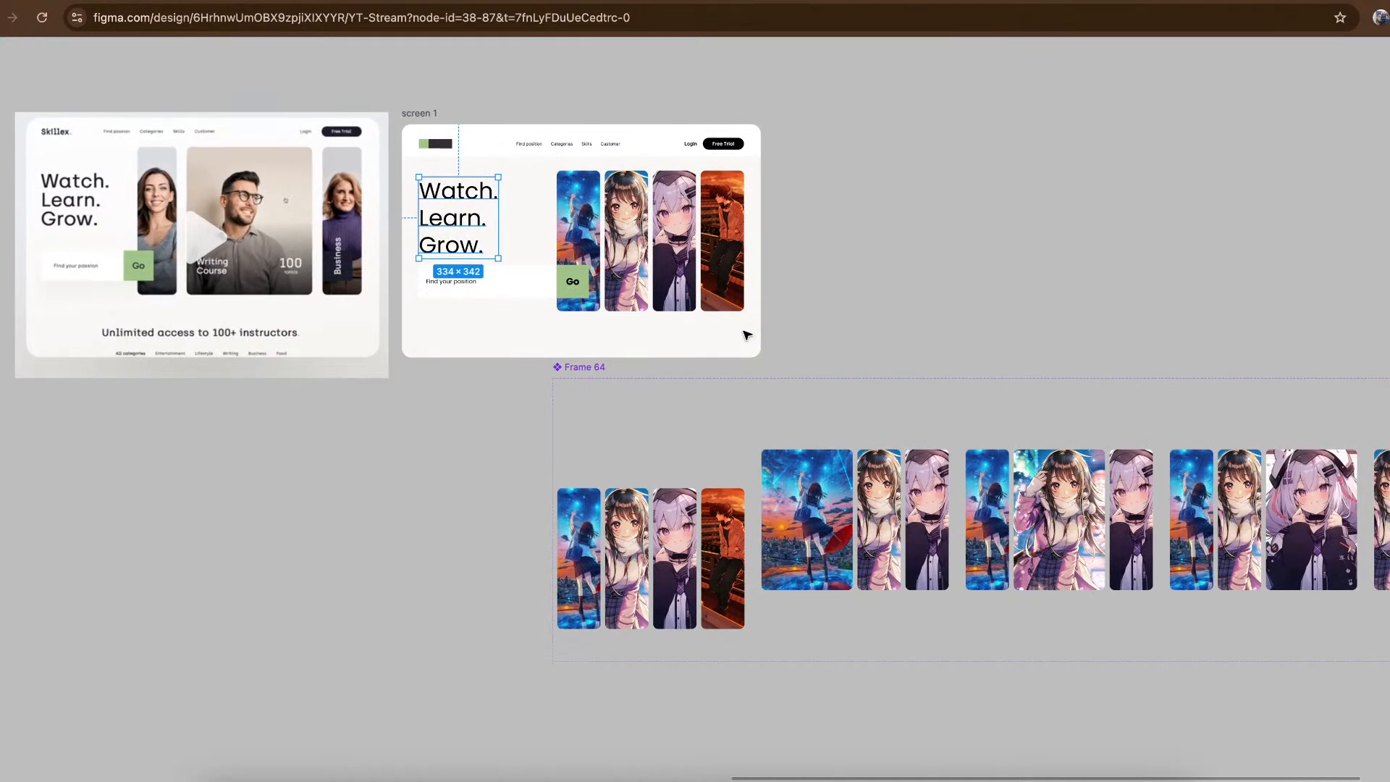
# Bring back the interface and present the screen 1 frame as a prototype.
pyautogui.press('super+backslash')
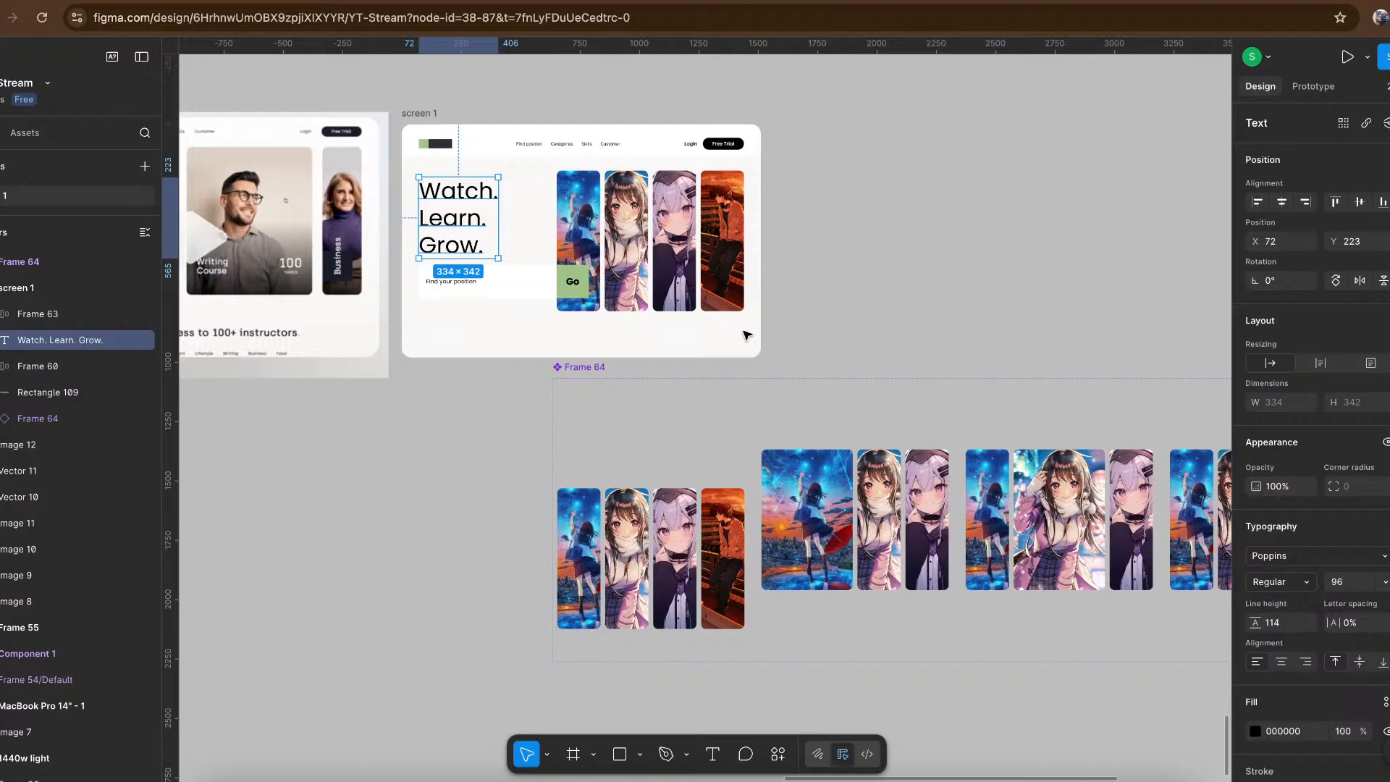
pyautogui.click(837, 281)
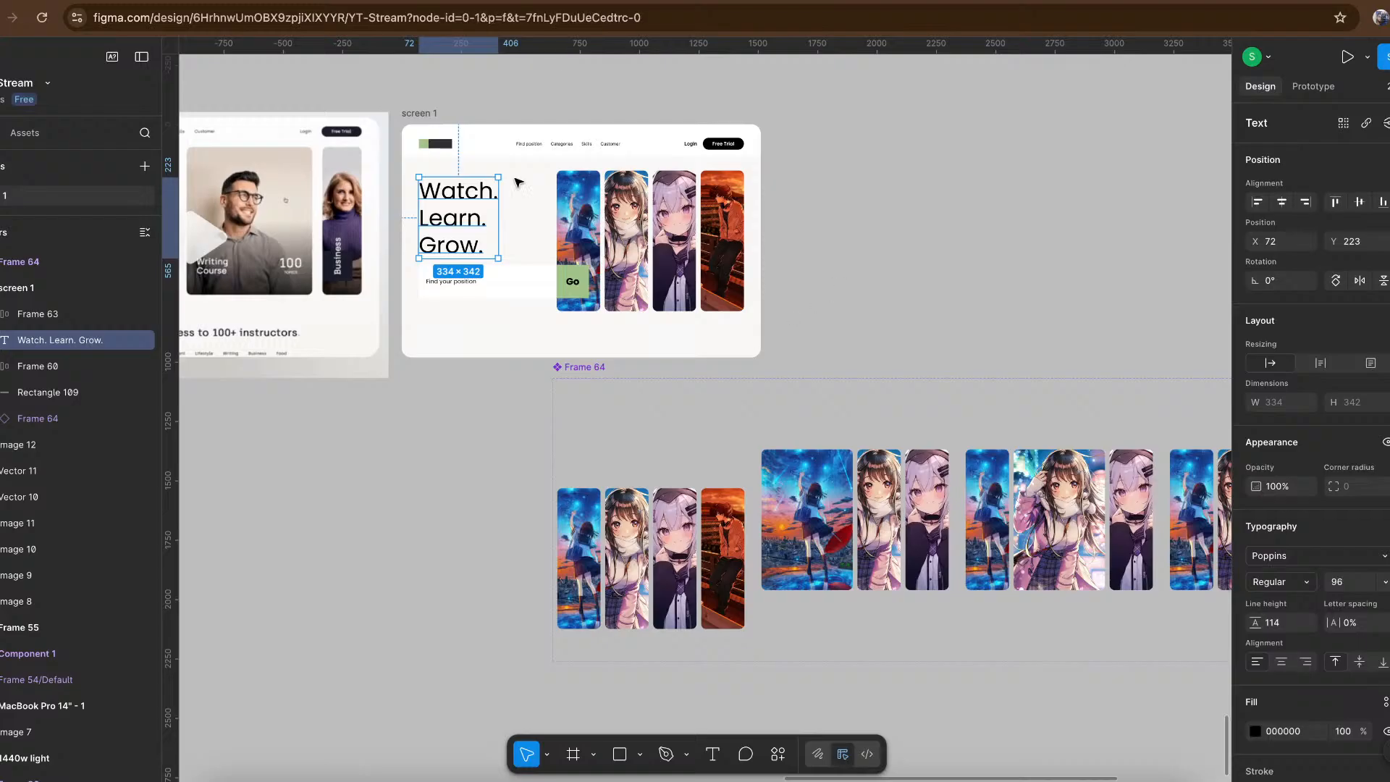
pyautogui.click(434, 118)
pyautogui.click(1348, 57)
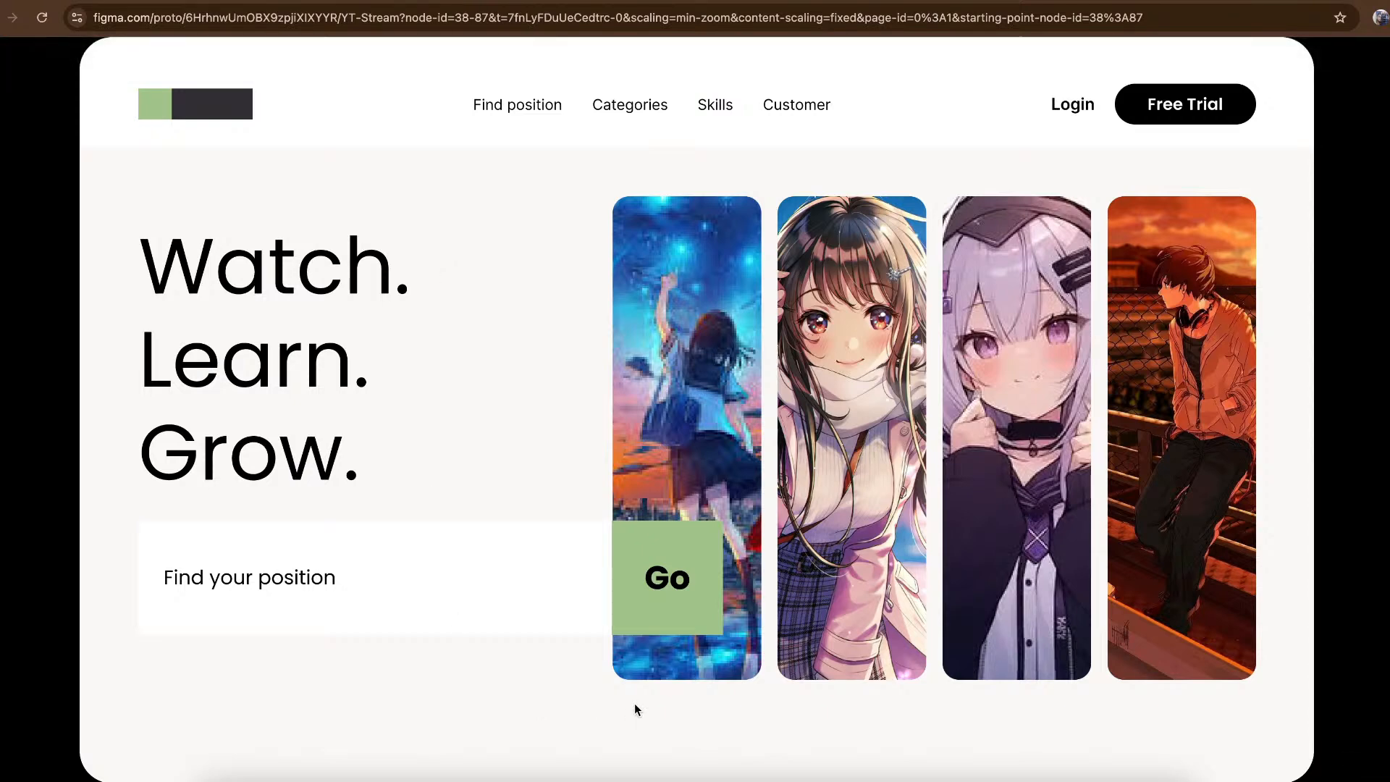
# Test the hover effect on the four image cards in the prototype and return to the design file.
pyautogui.moveTo(669, 478)
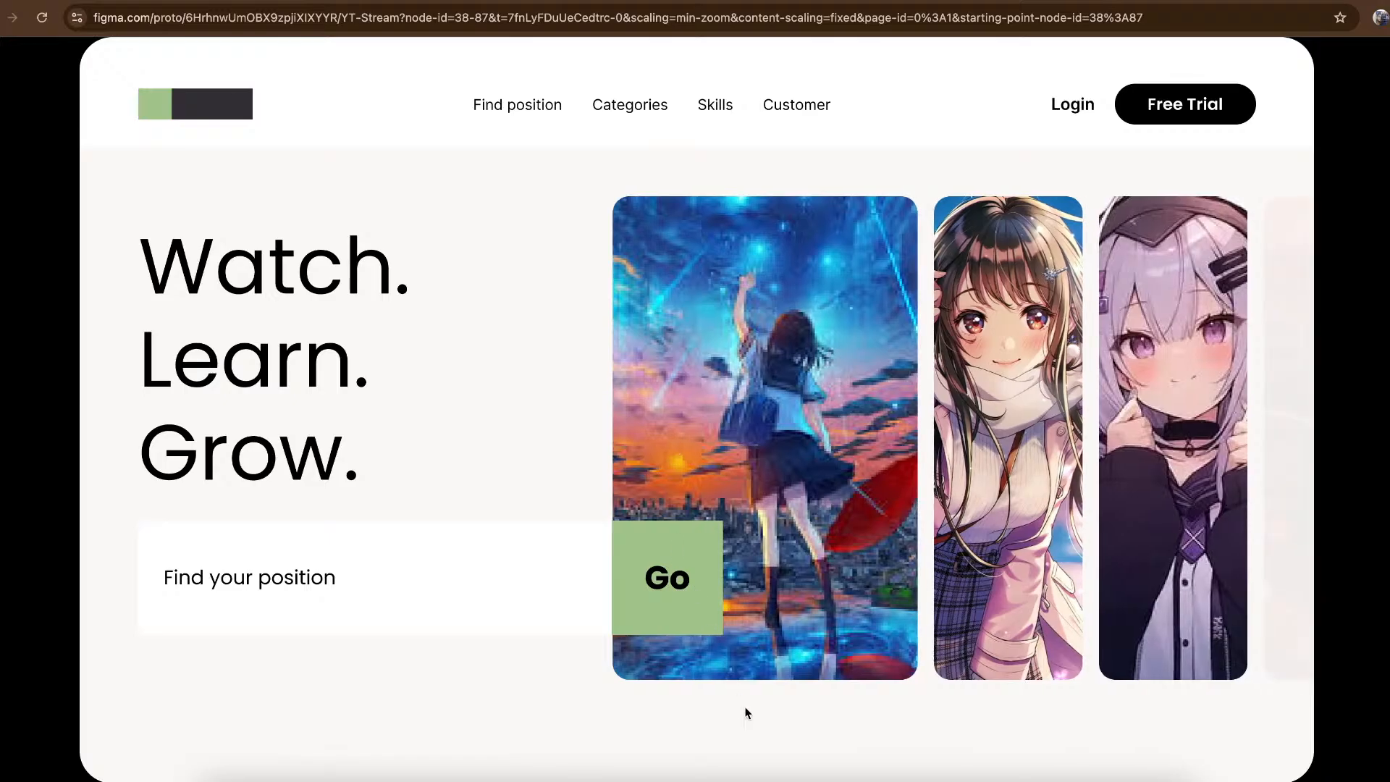
pyautogui.moveTo(860, 662)
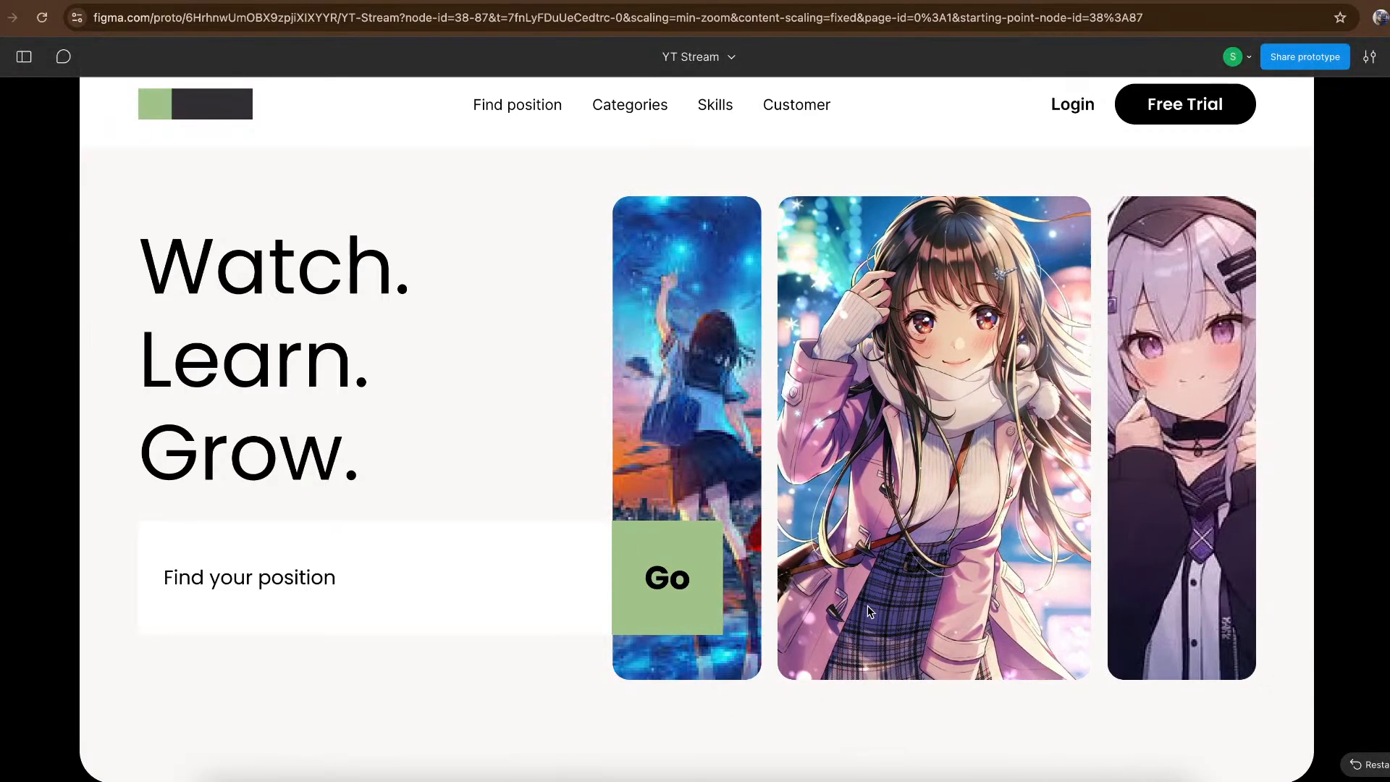
pyautogui.moveTo(1031, 629)
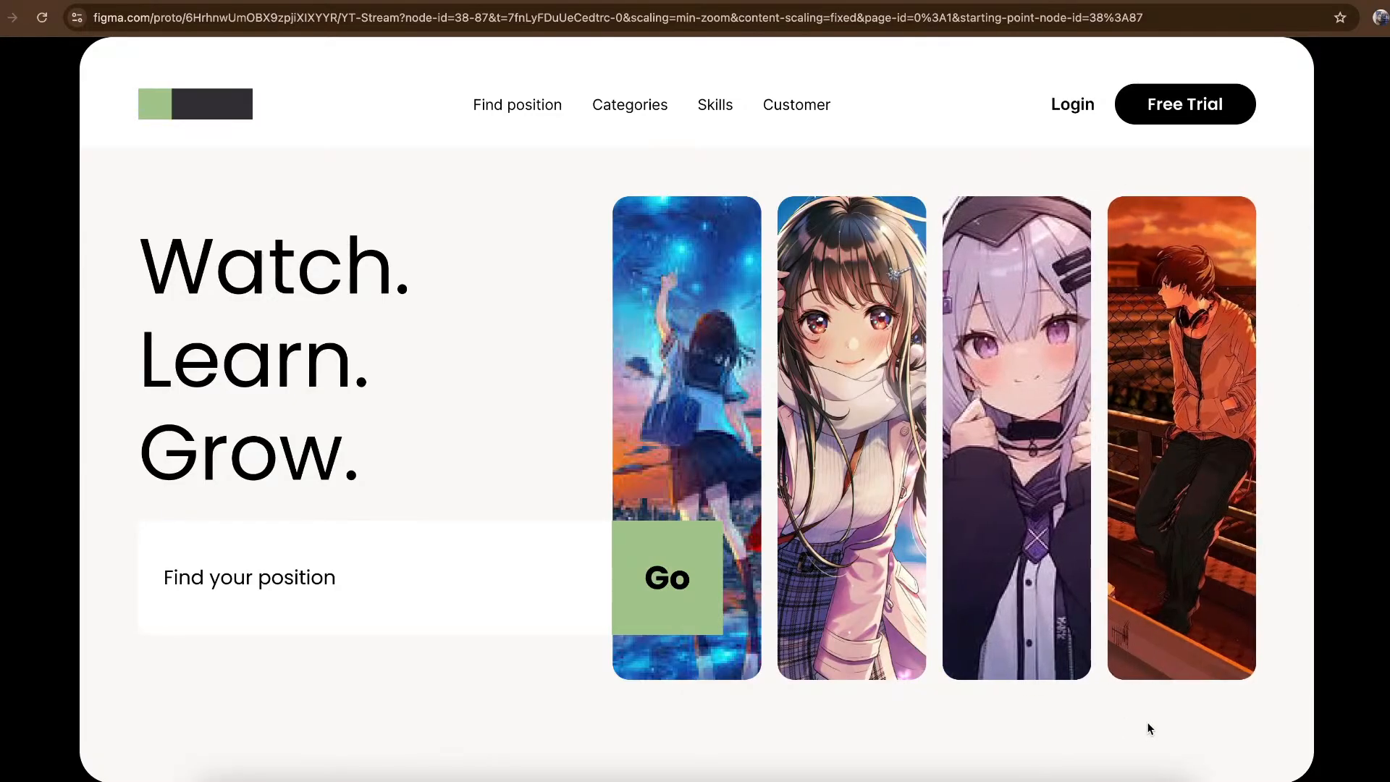
pyautogui.moveTo(1167, 648)
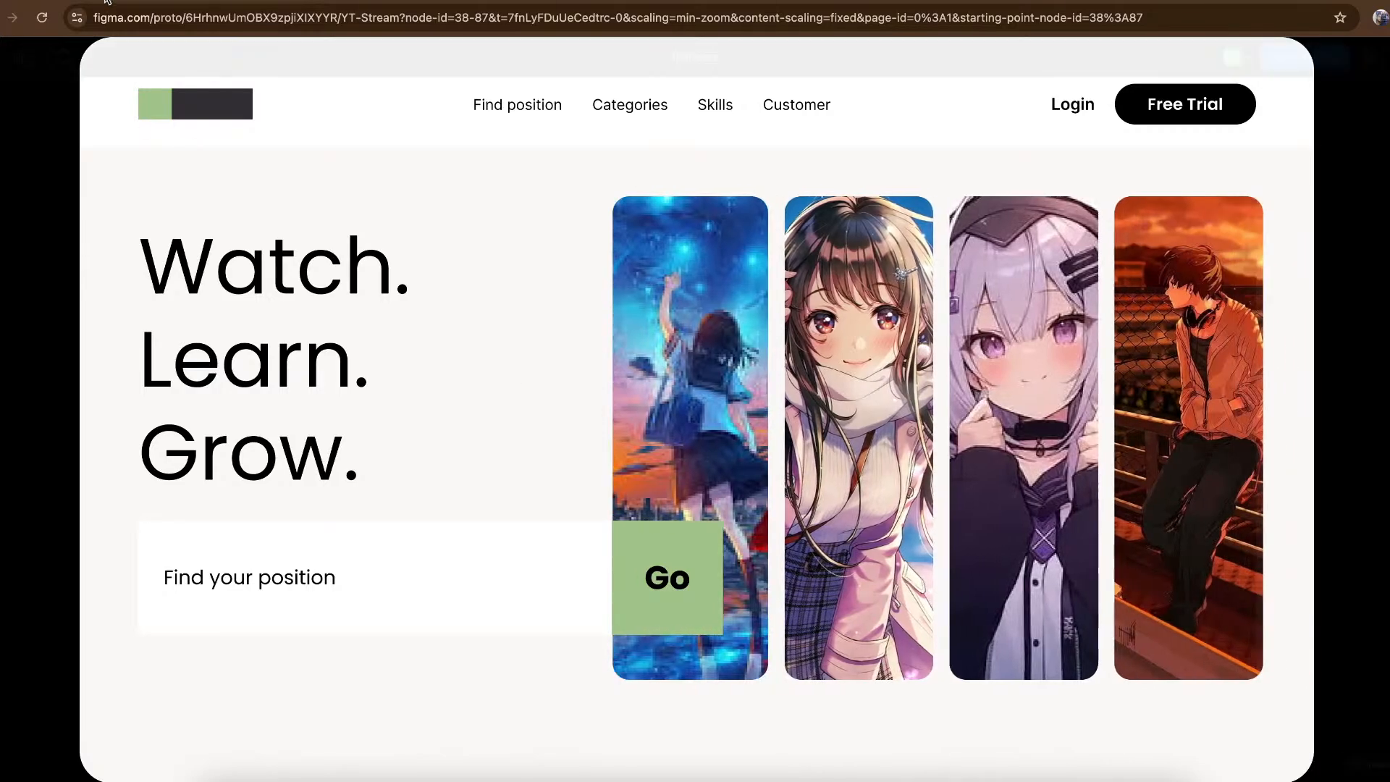
pyautogui.click(107, 2)
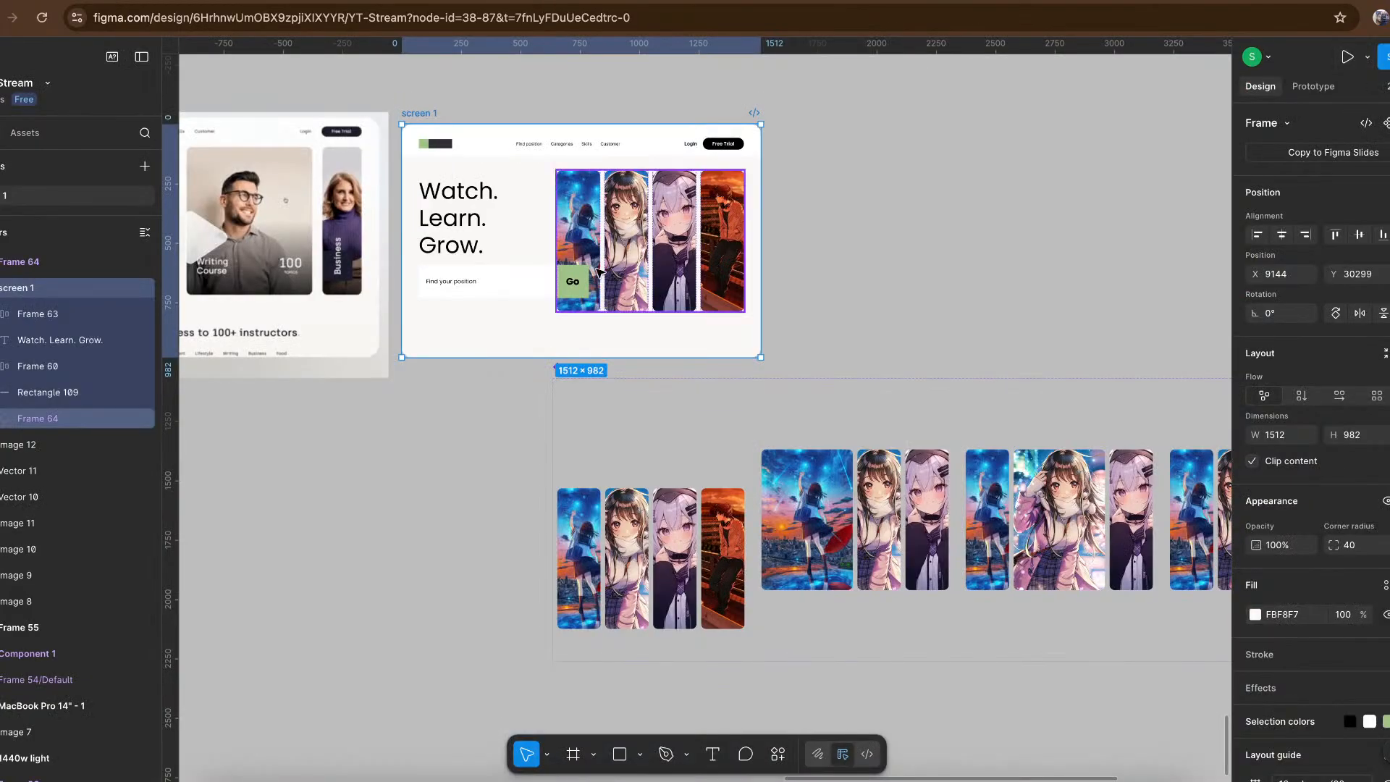
# Show the prototype connections of the Default variant in the Frame 64 component set.
pyautogui.scroll(3, 552, 362)
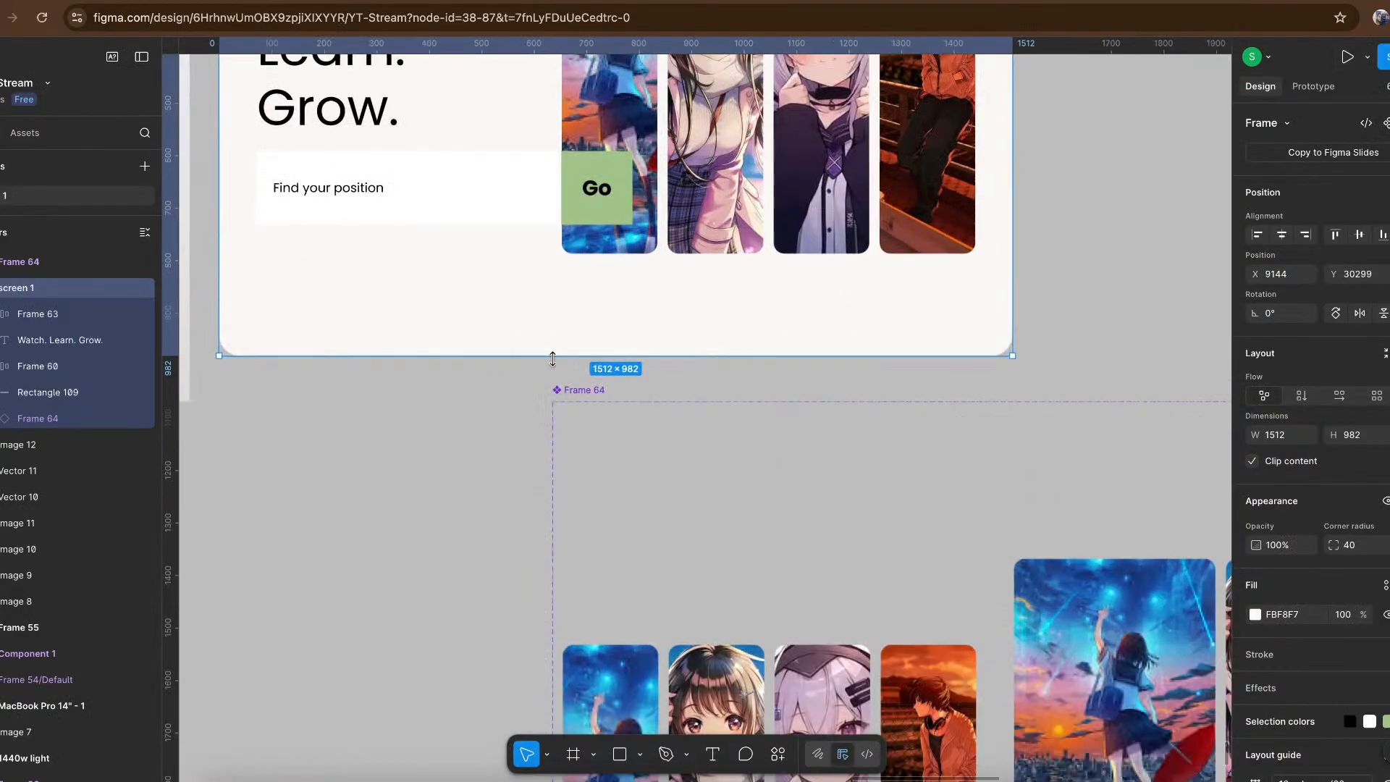
pyautogui.hotkey('ctrl', '\\')
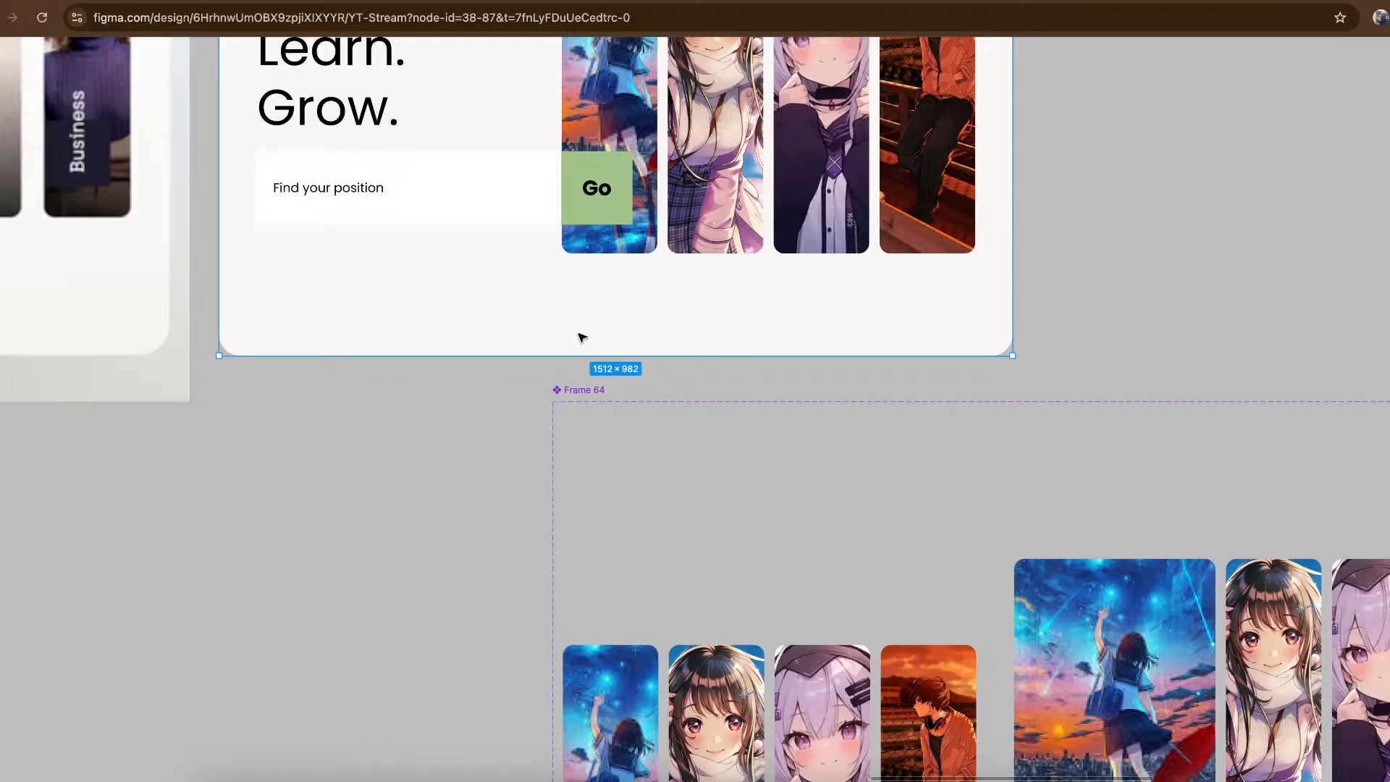
pyautogui.scroll(-8, 713, 386)
pyautogui.hscroll(6, 713, 386)
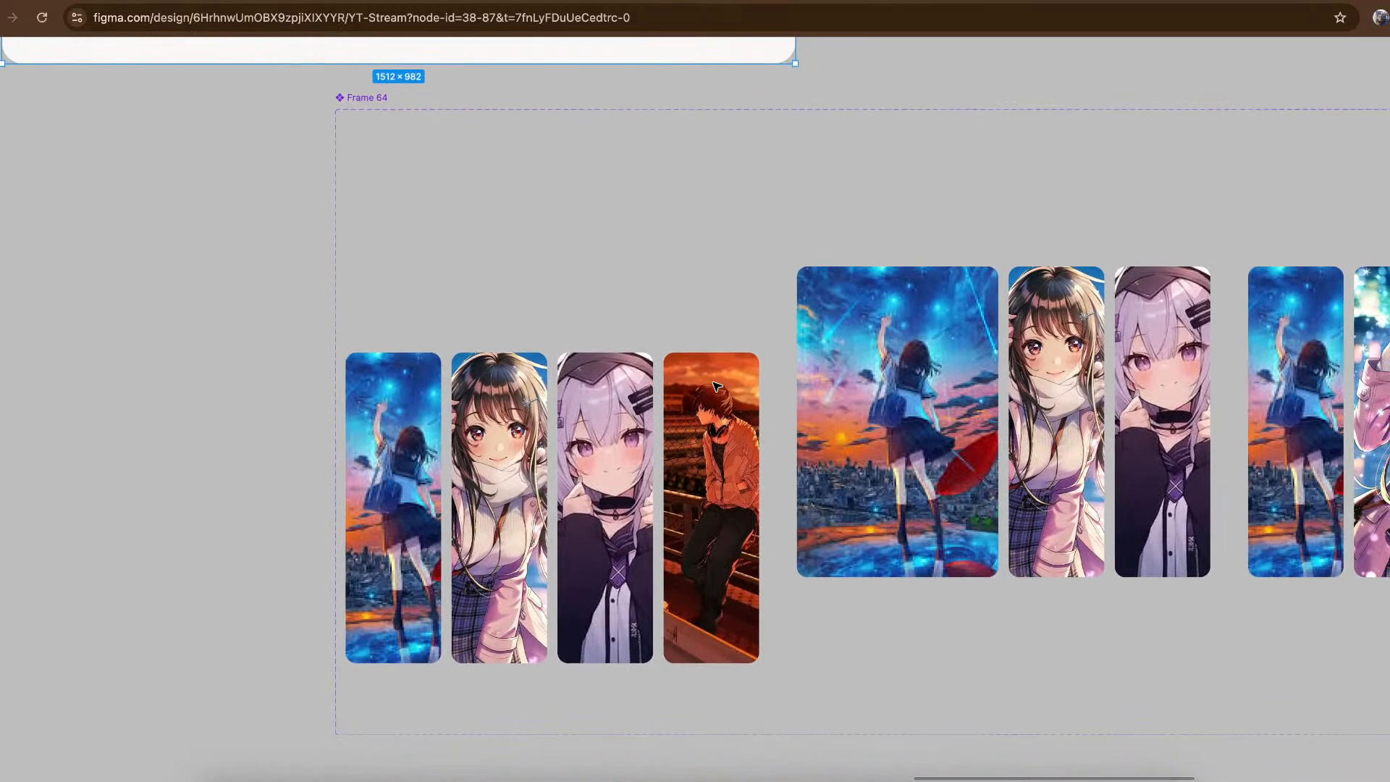
pyautogui.press('super+backslash')
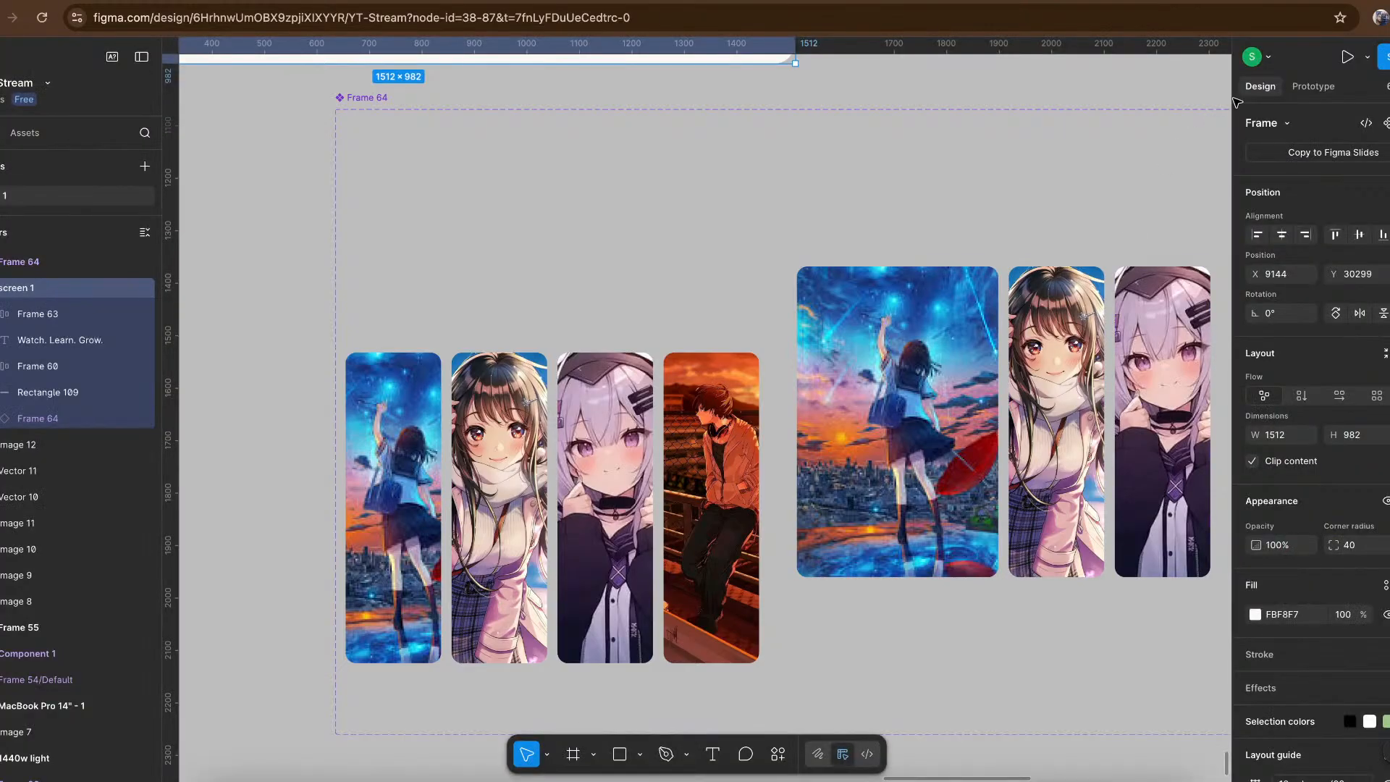
pyautogui.click(1311, 86)
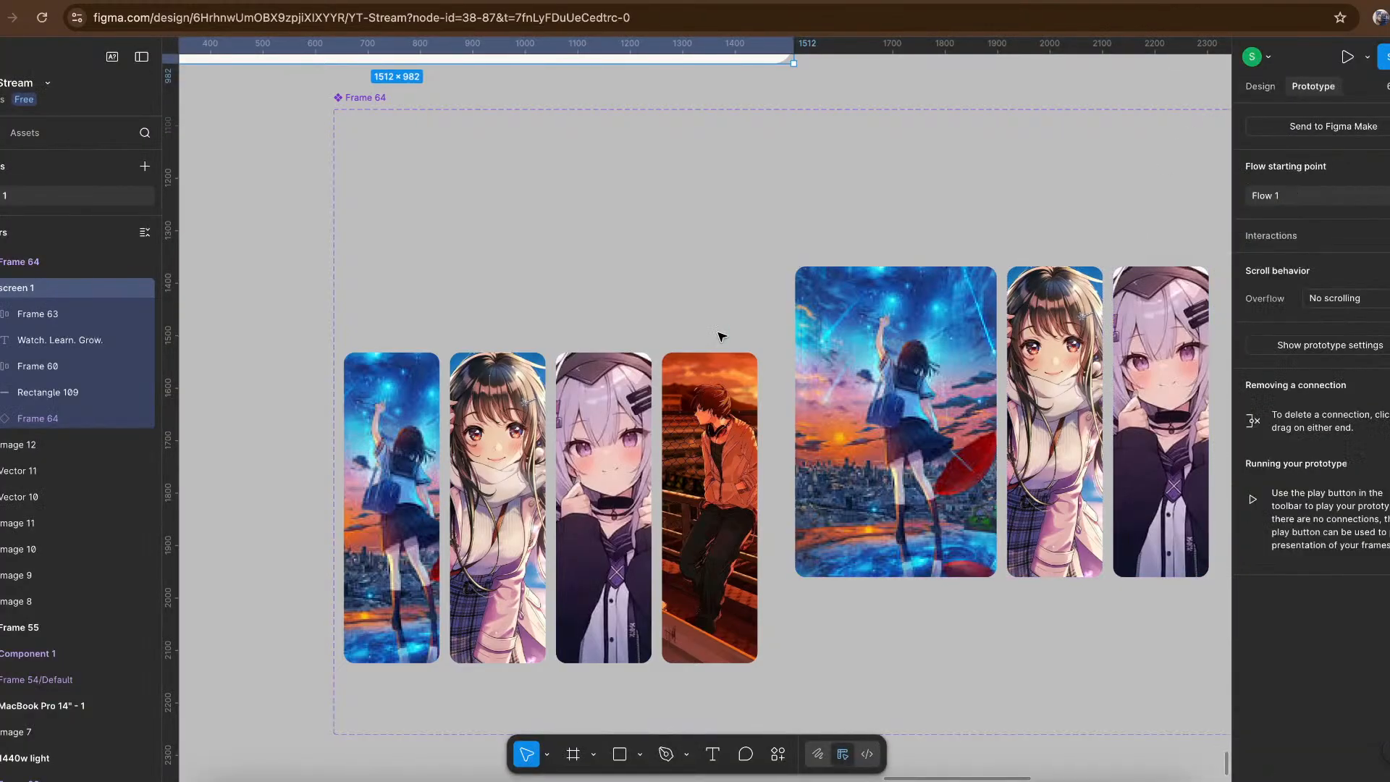
pyautogui.scroll(-4, 640, 257)
pyautogui.hscroll(3, 640, 257)
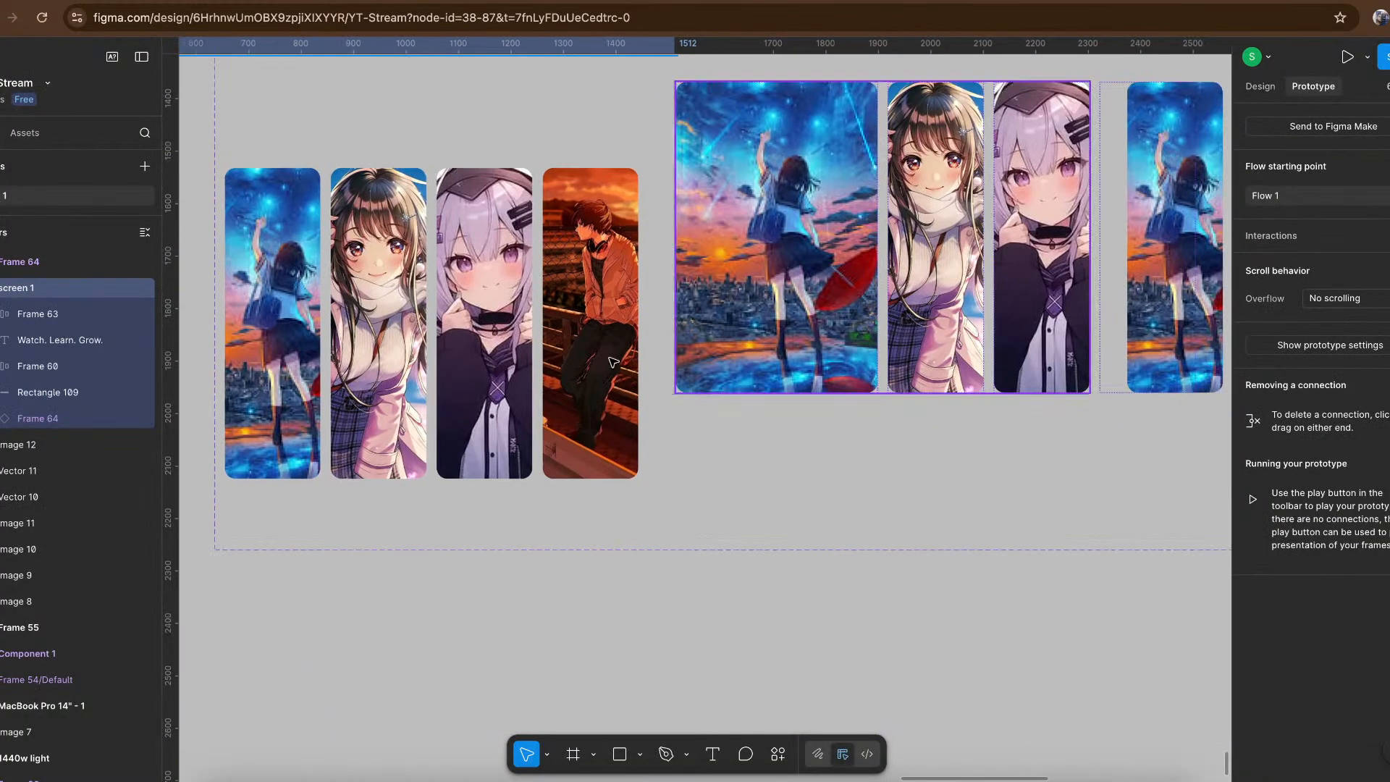
pyautogui.click(406, 391)
pyautogui.click(407, 392)
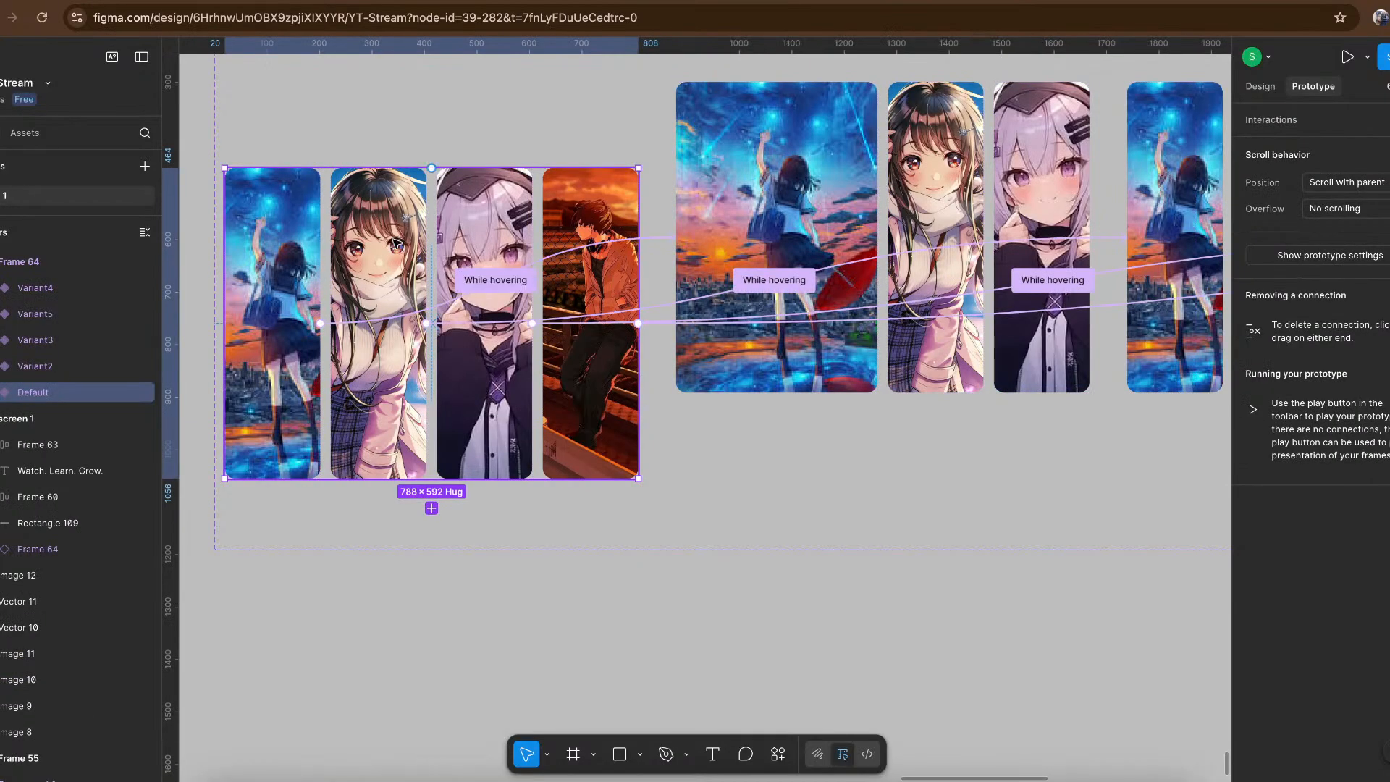
pyautogui.keyDown('ctrl'); pyautogui.scroll(-5, 392, 240); pyautogui.keyUp('ctrl')
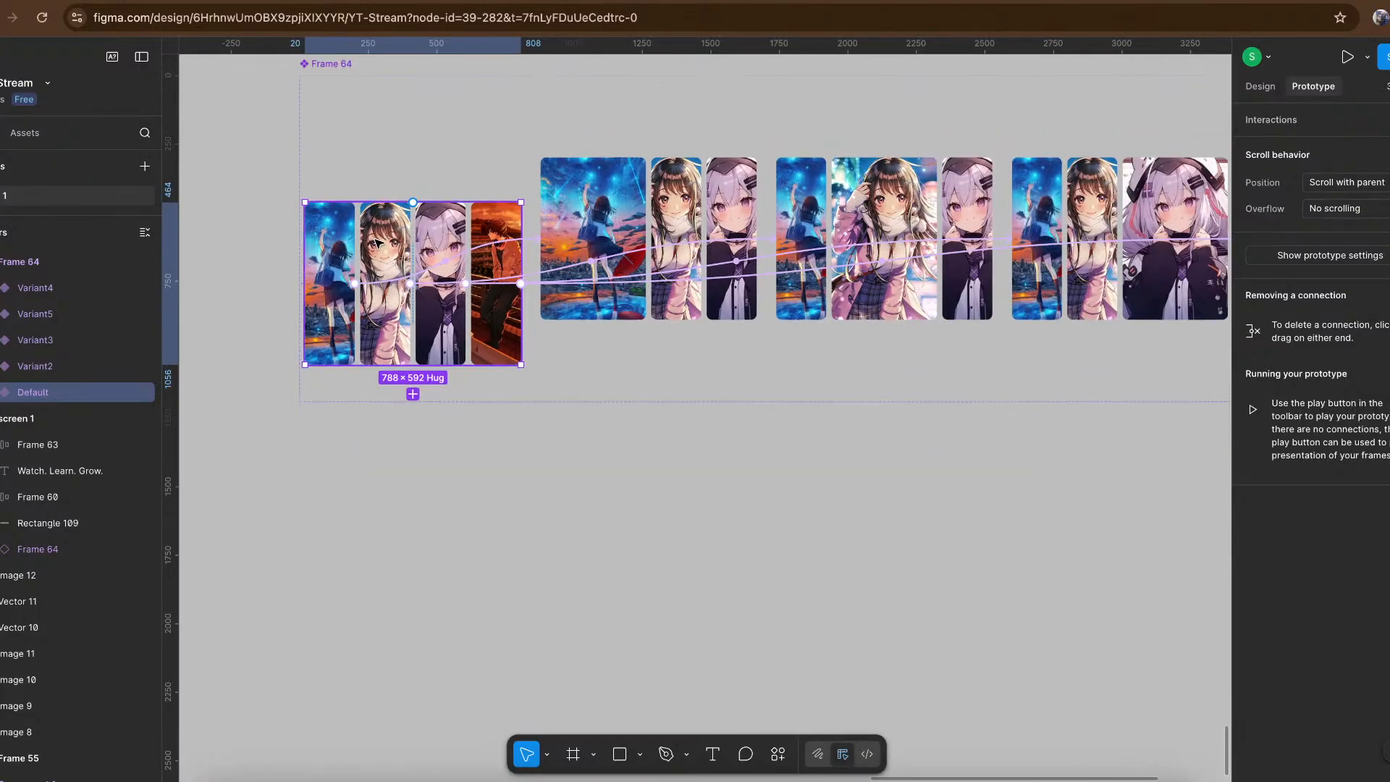
# Look over the Default variant's hover connections to the expanded-card variants in the Frame 64 component set.
pyautogui.hscroll(3, 623, 165)
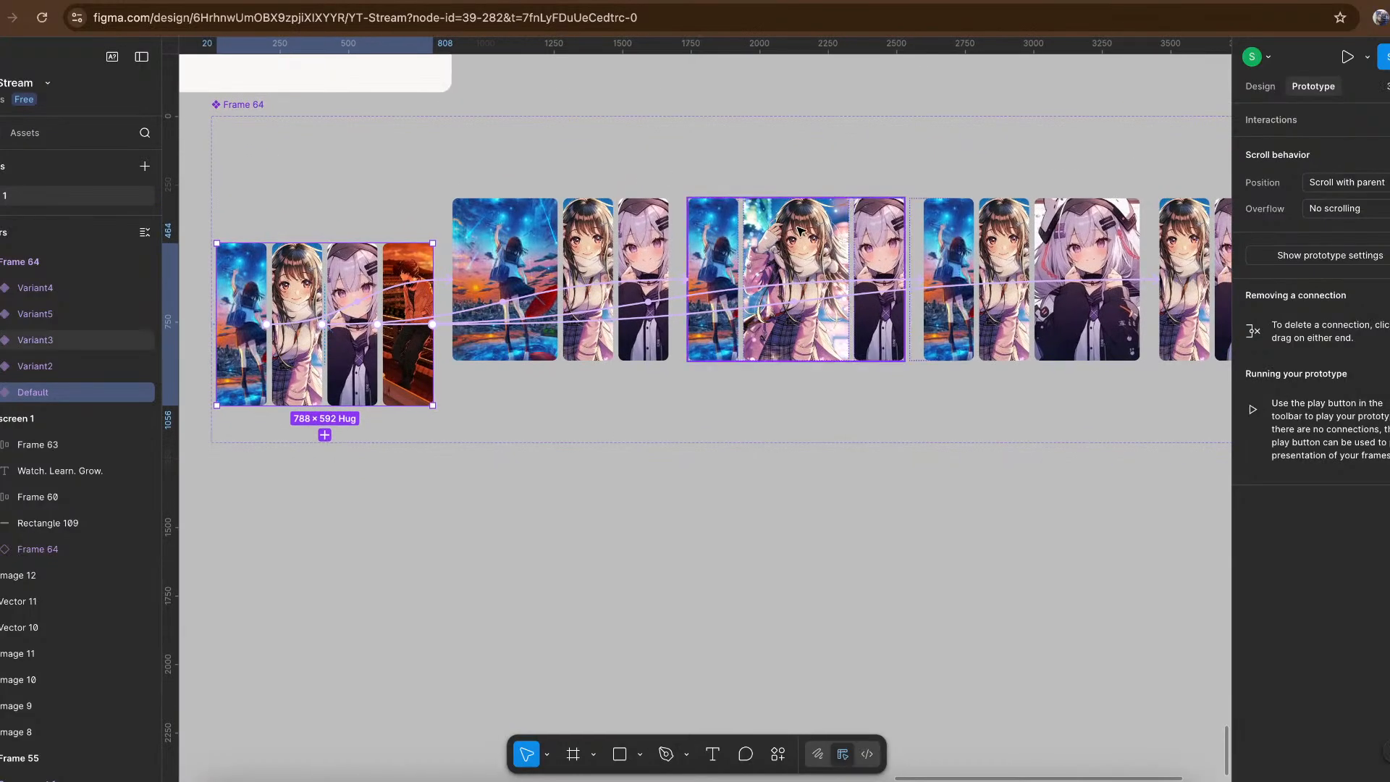
pyautogui.hscroll(8, 797, 217)
pyautogui.hscroll(-6, 866, 234)
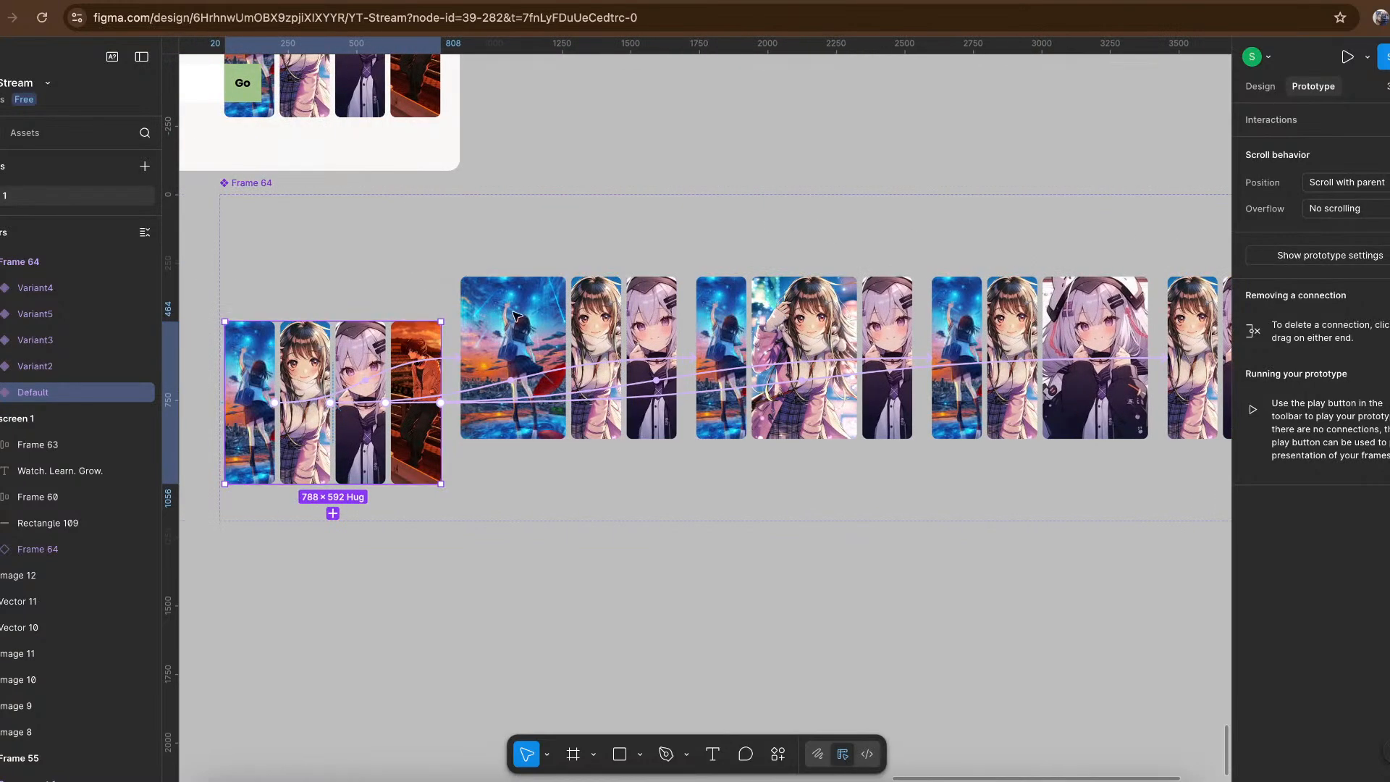
pyautogui.hscroll(-3, 974, 294)
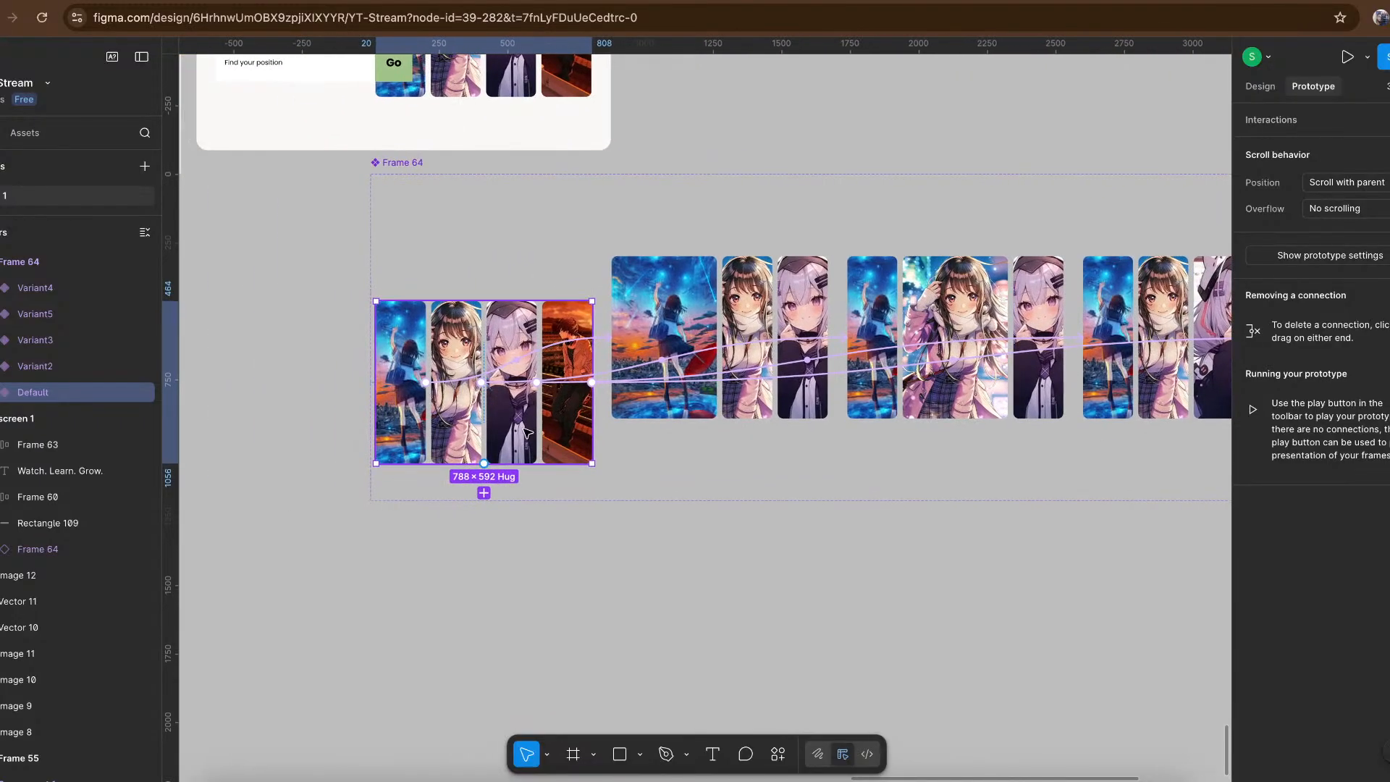
pyautogui.scroll(5, 397, 420)
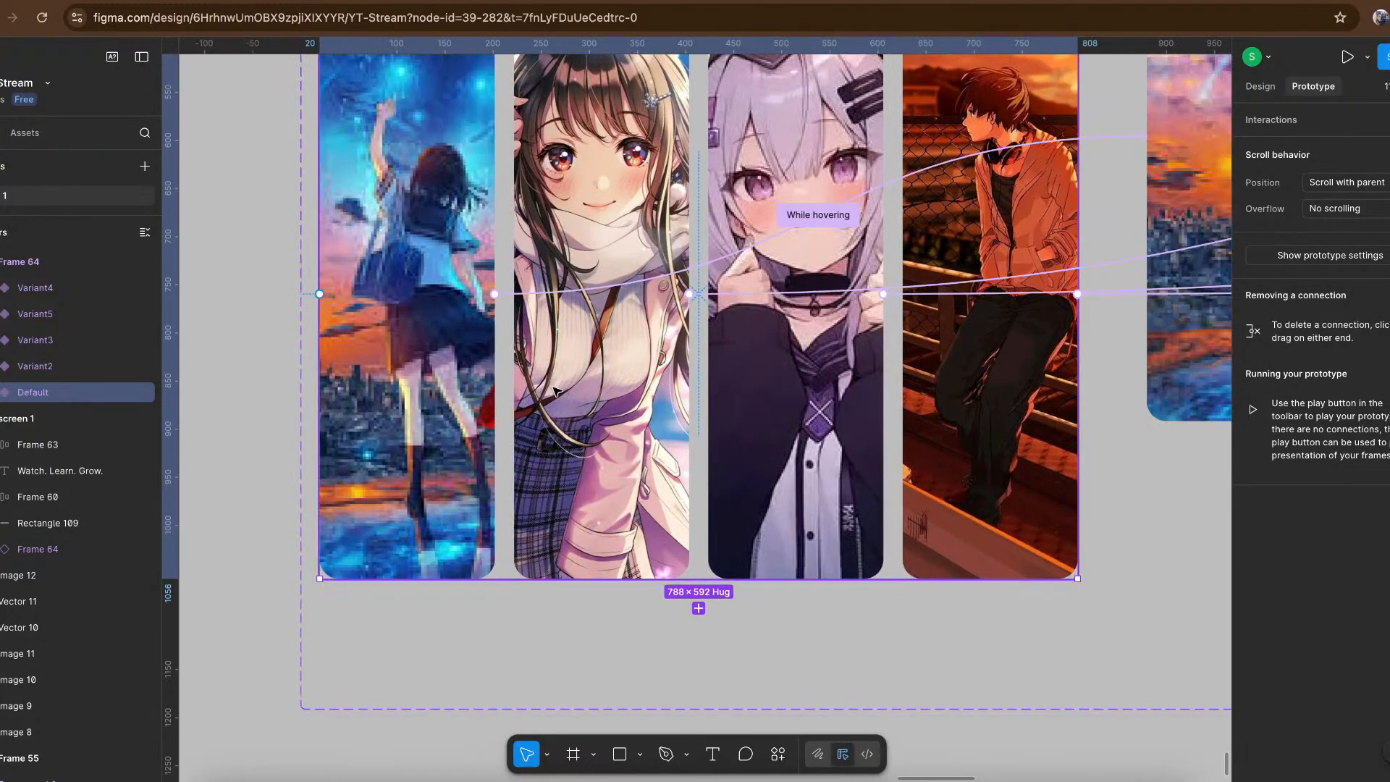
pyautogui.scroll(-1, 599, 428)
pyautogui.scroll(-5, 599, 428)
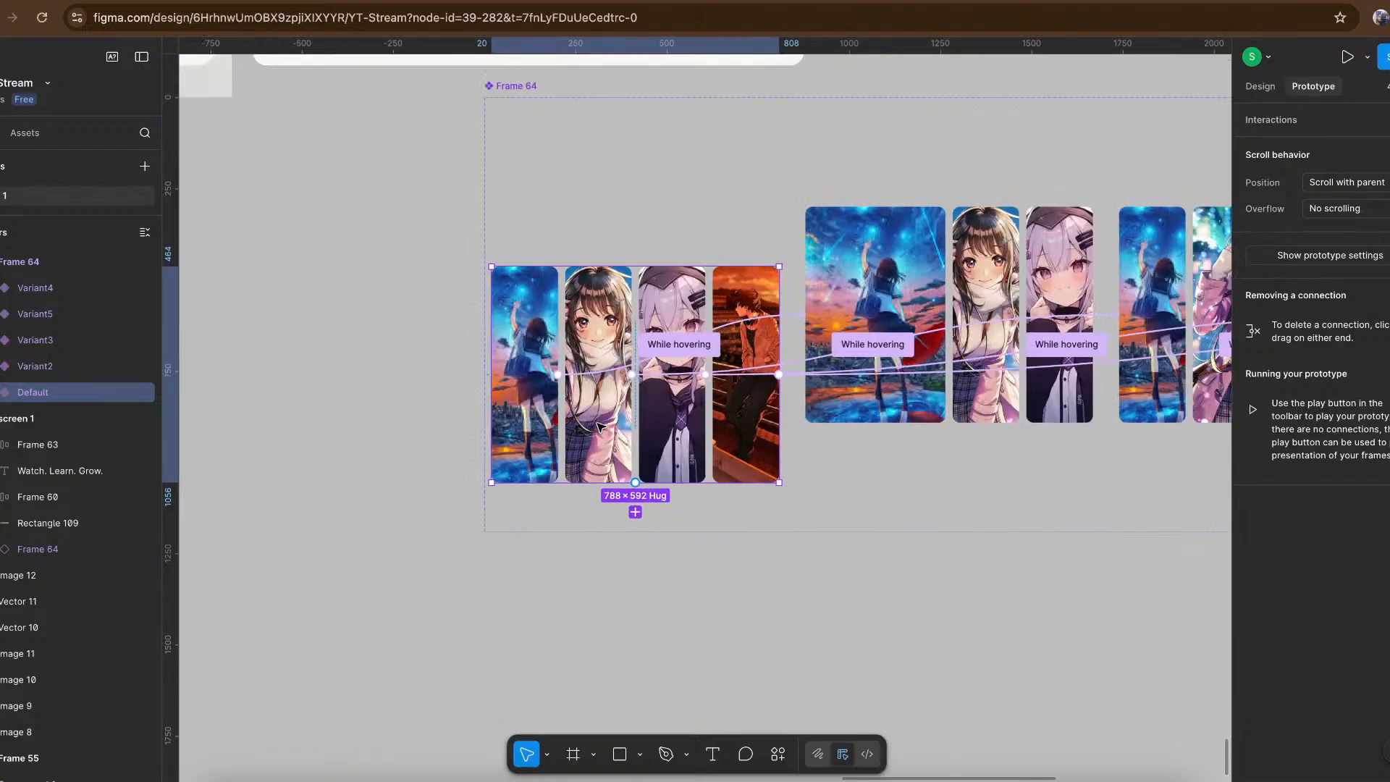
pyautogui.scroll(3, 787, 345)
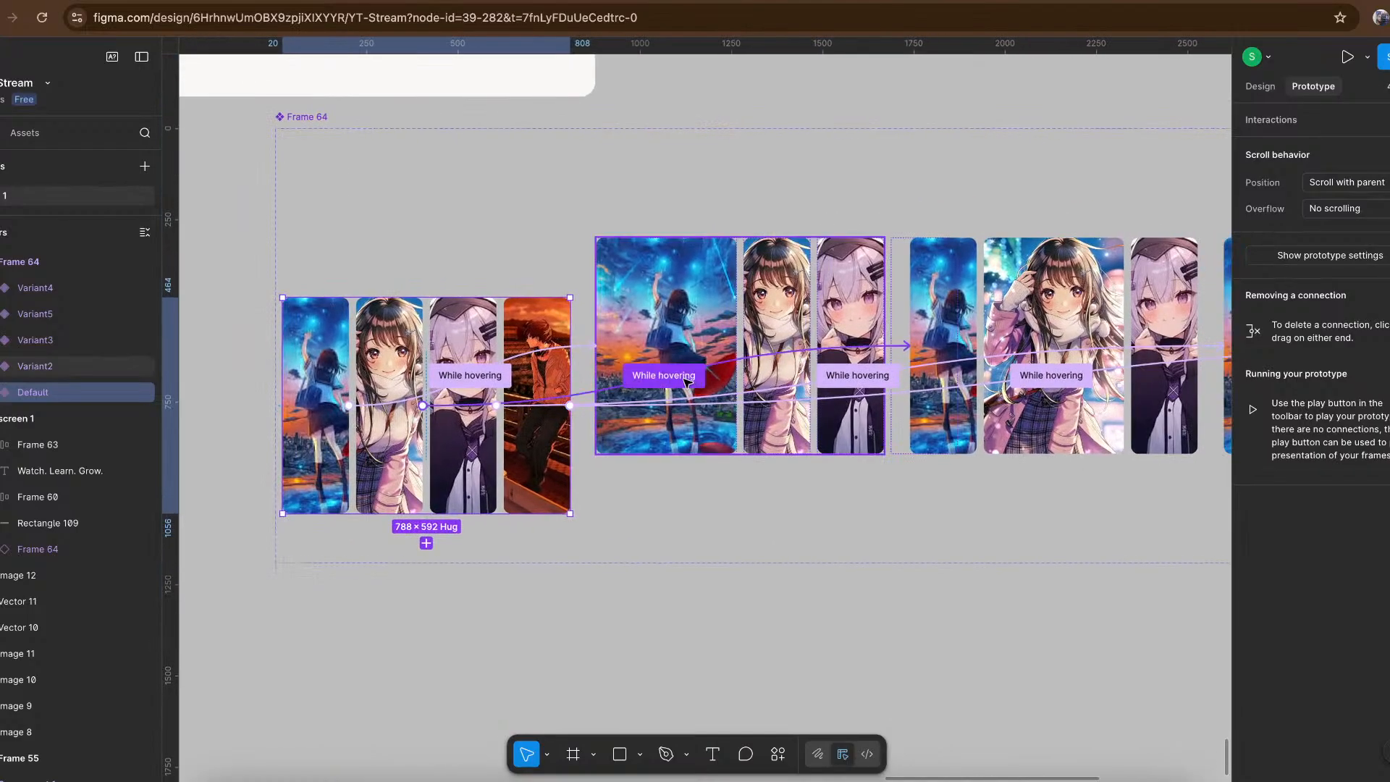
# Inspect the design properties of the widened first card in Variant2, then hide the interface.
pyautogui.doubleClick(692, 299)
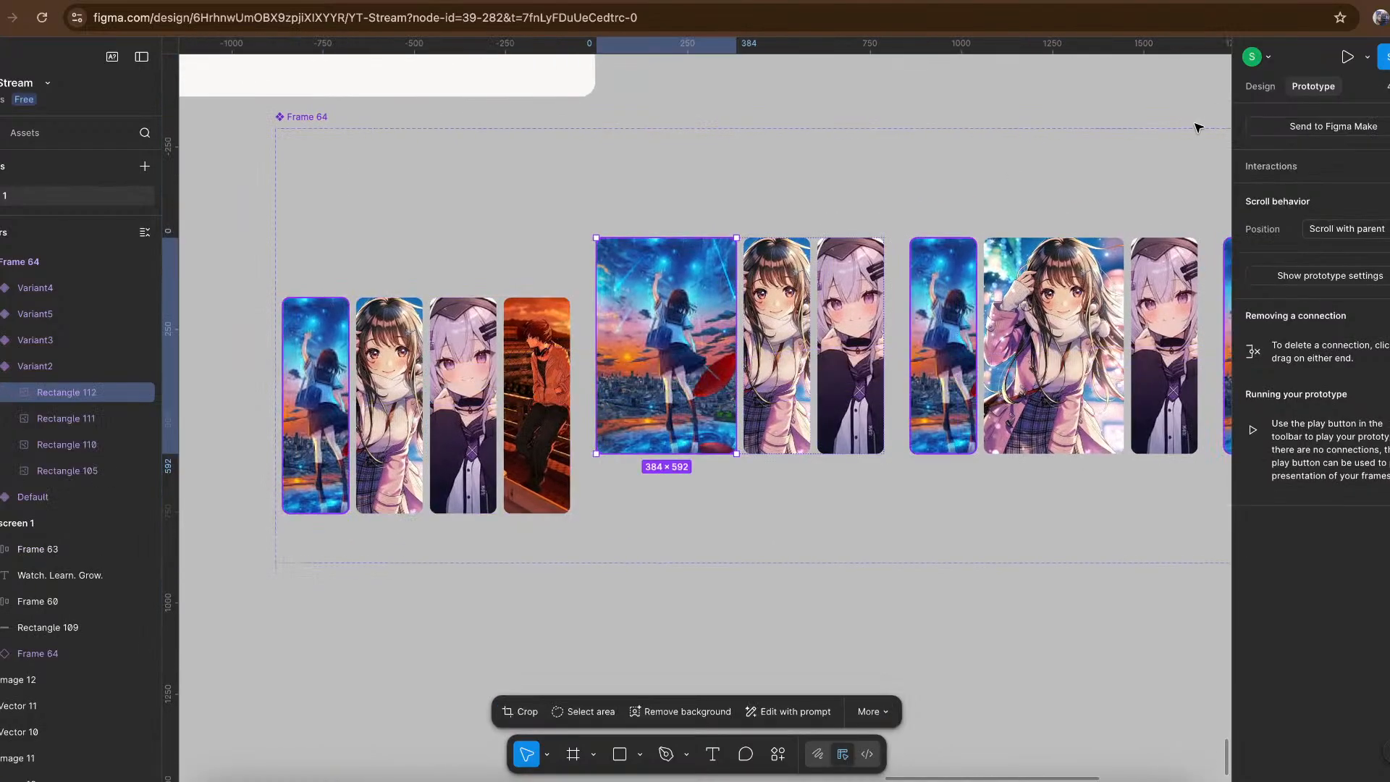
pyautogui.click(1260, 86)
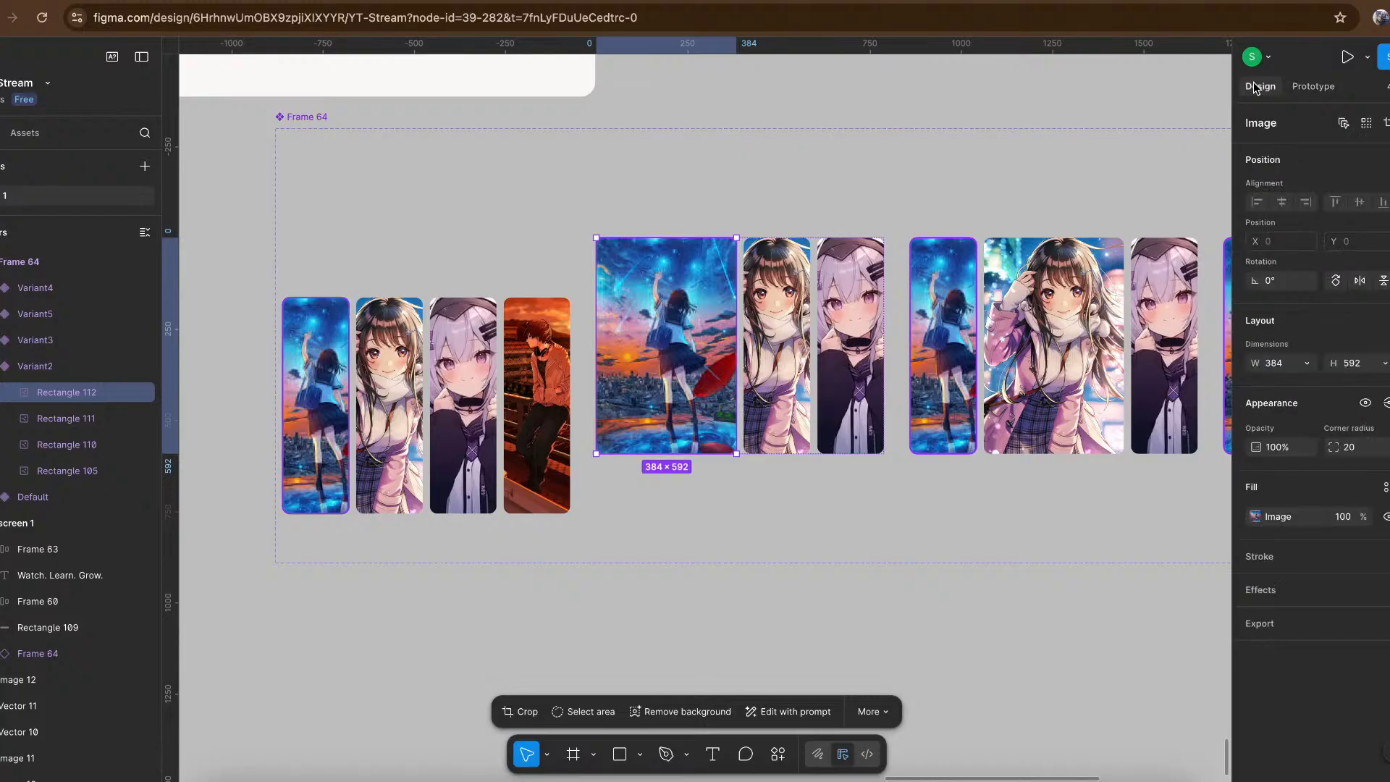
pyautogui.hotkey('ctrl', '\\')
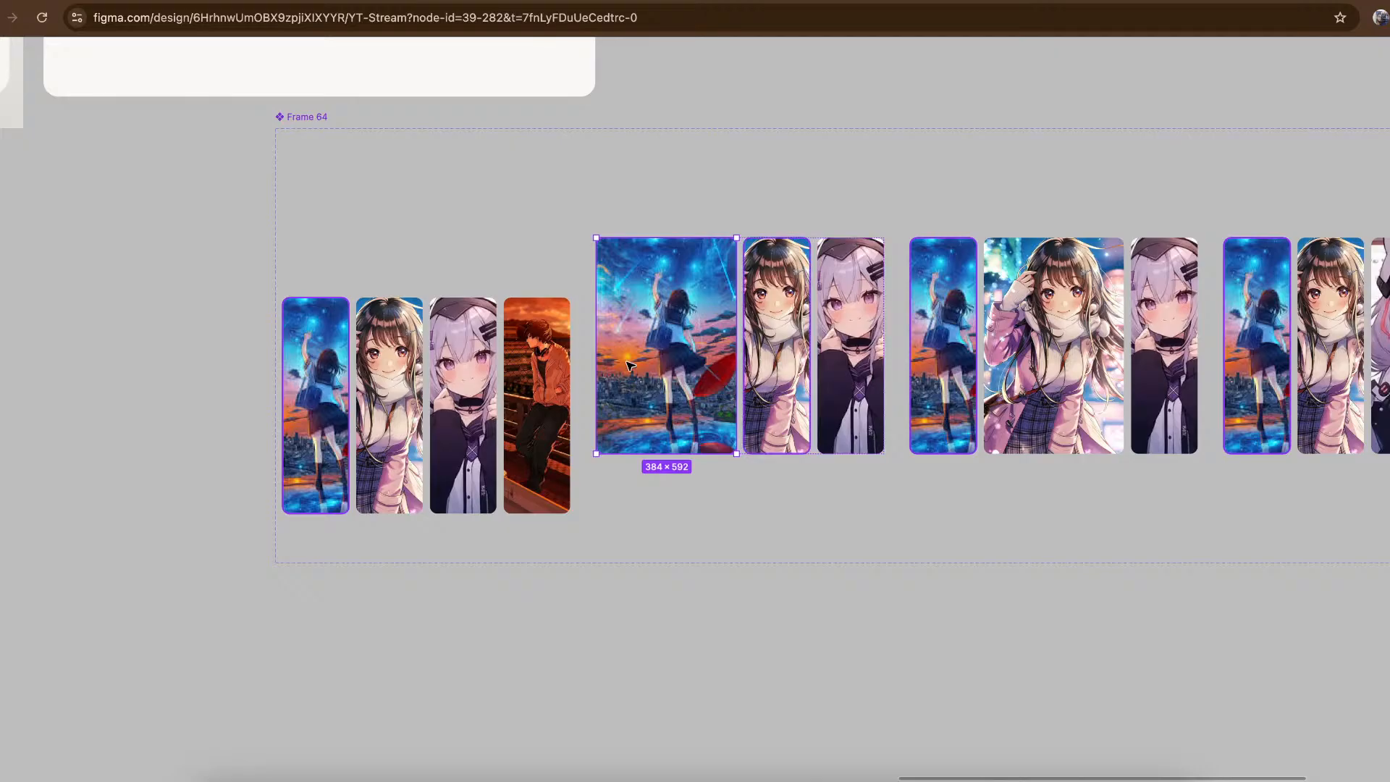
# Duplicate the Default variant's four-card row straight down, about 185 px below the original and outside the component set.
pyautogui.click(524, 239)
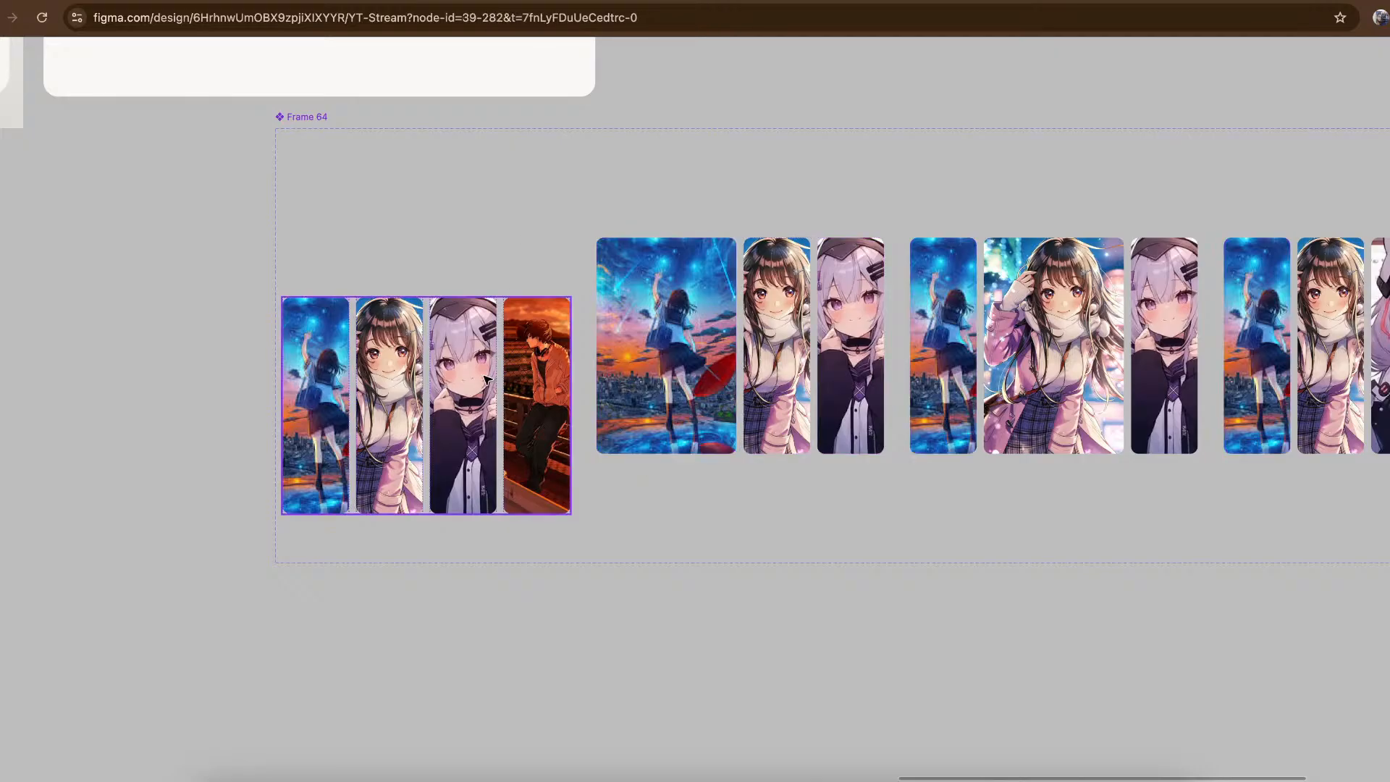
pyautogui.click(485, 379)
pyautogui.press('alt')
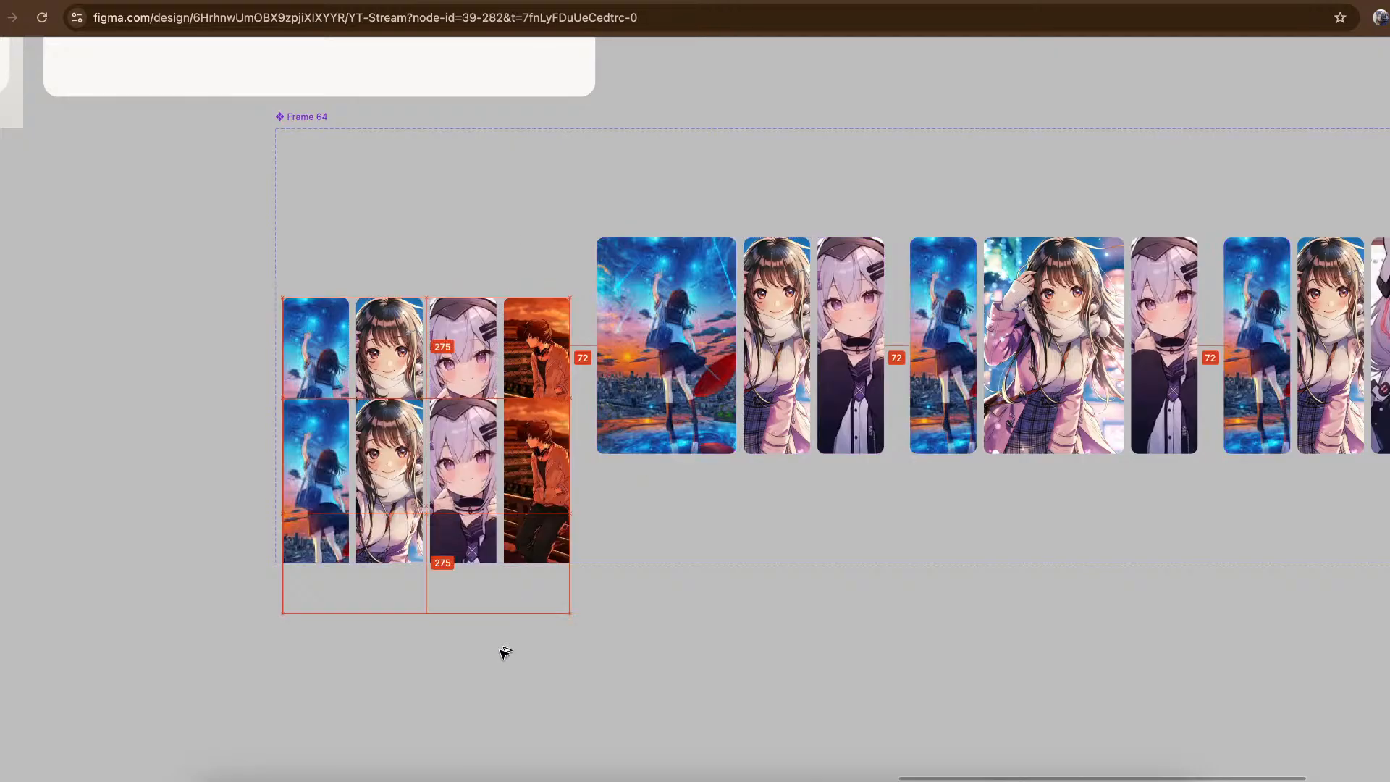
pyautogui.moveTo(505, 653); pyautogui.dragTo(503, 660)
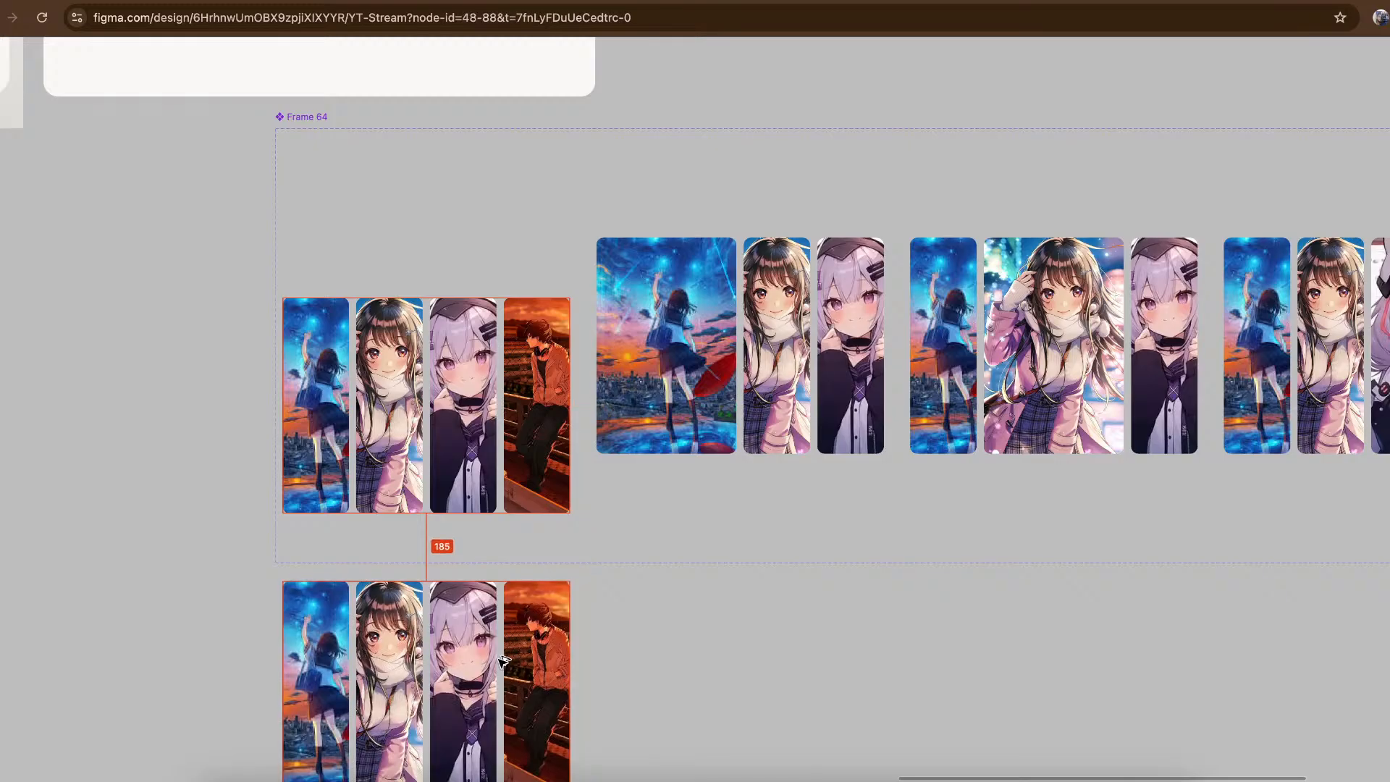
# Examine the duplicated card row up close and show its auto layout and clipping settings.
pyautogui.scroll(-4, 504, 661)
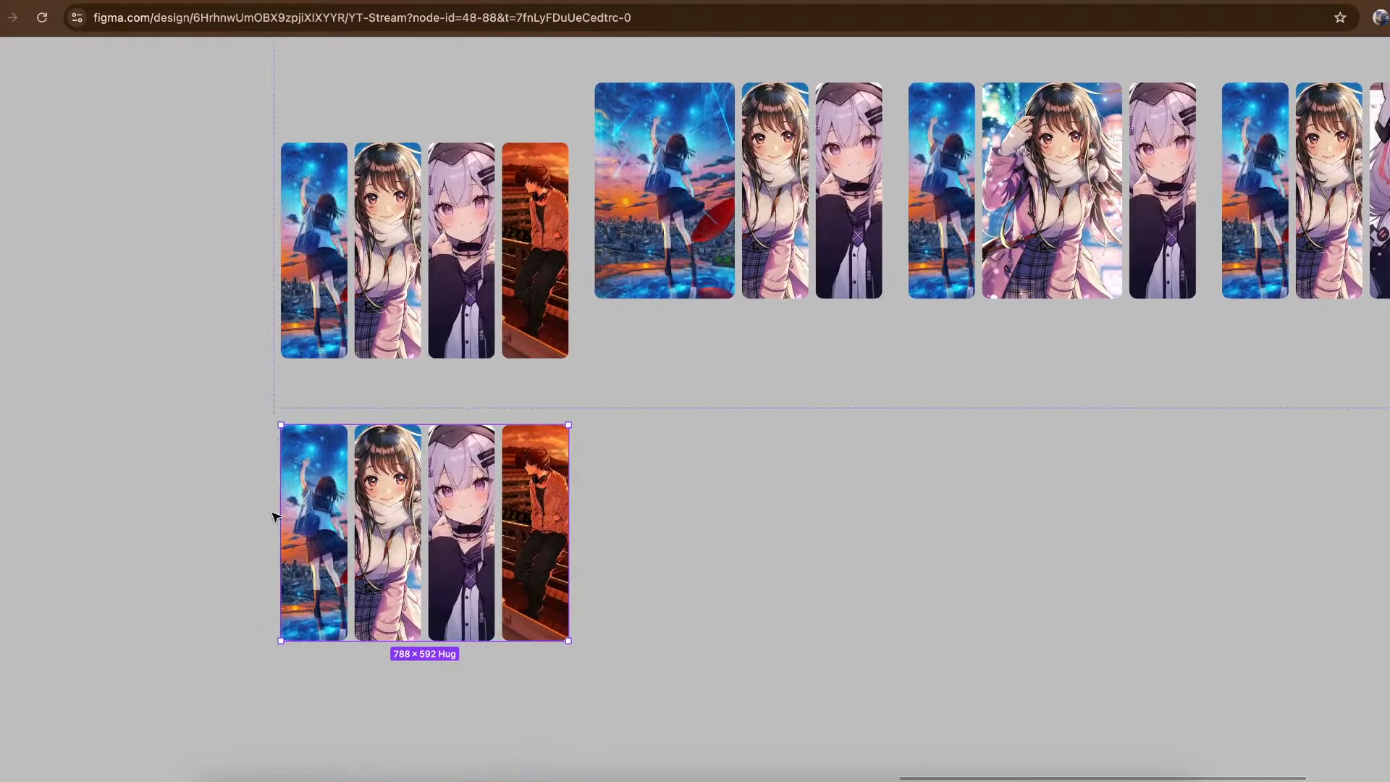
pyautogui.scroll(5, 274, 515)
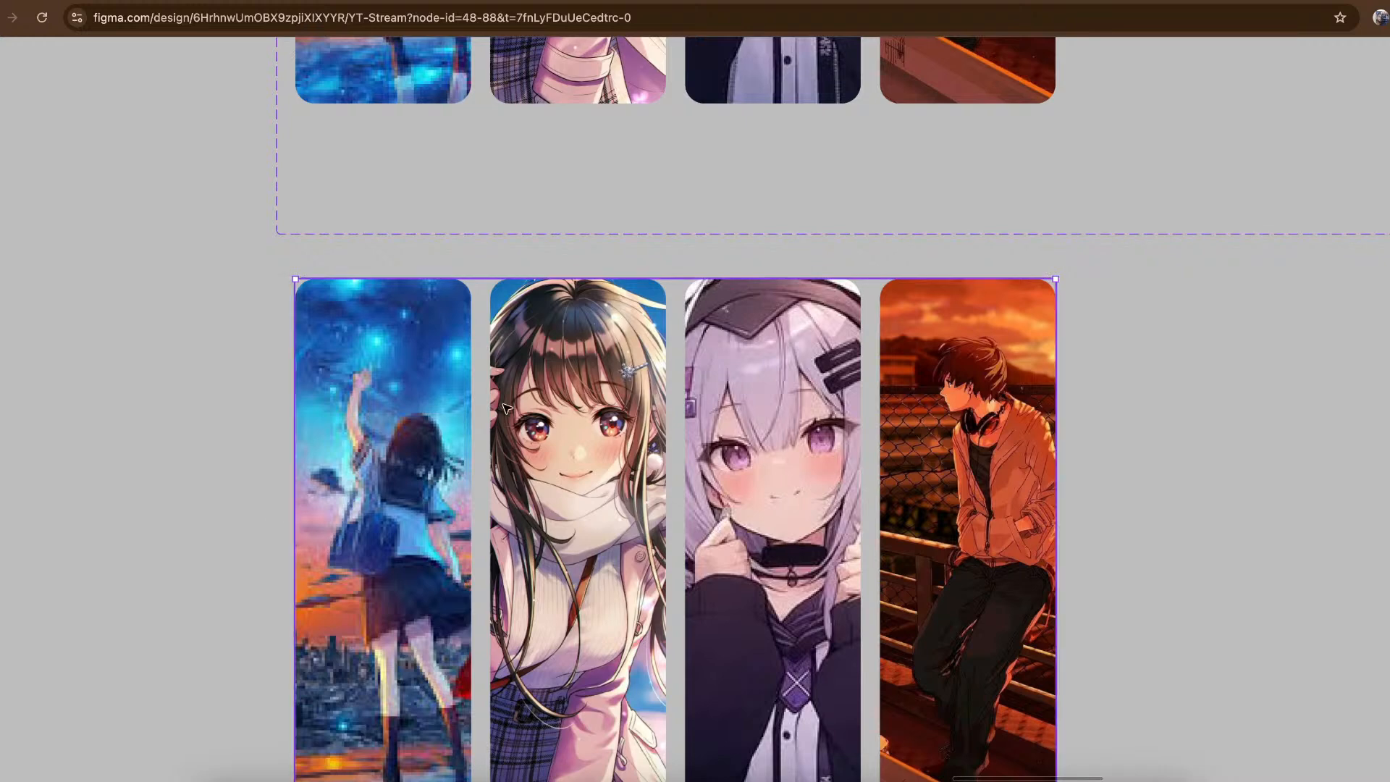
pyautogui.scroll(-5, 507, 408)
pyautogui.hscroll(4, 507, 407)
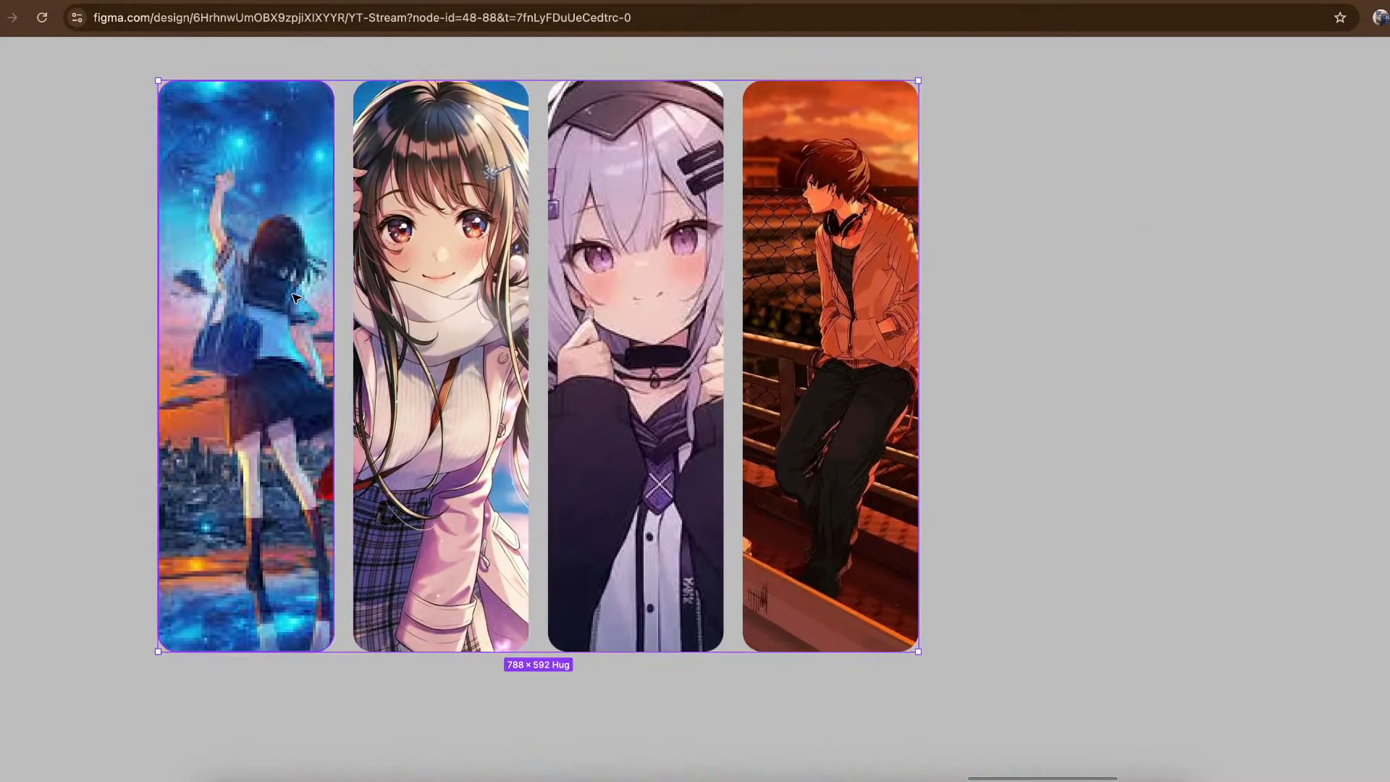
pyautogui.click(324, 300)
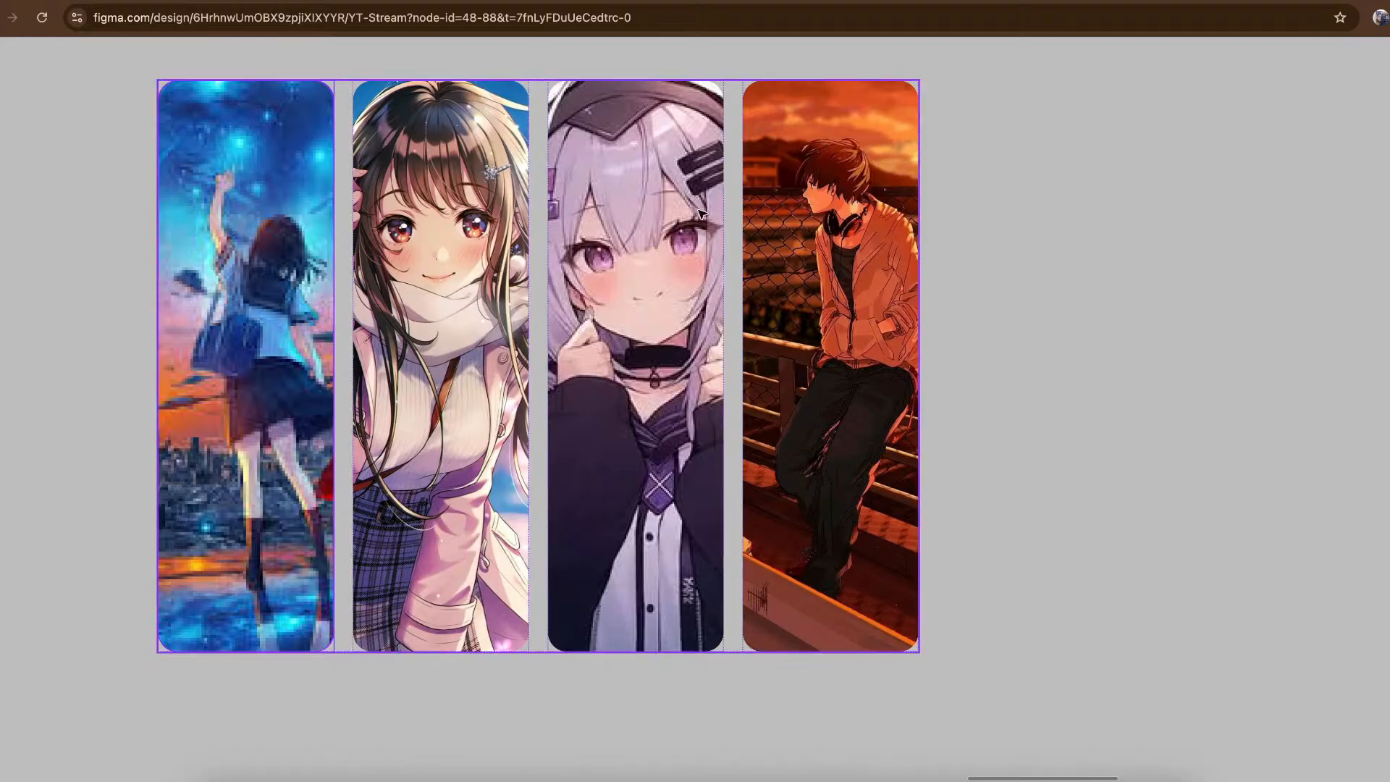
pyautogui.click(971, 218)
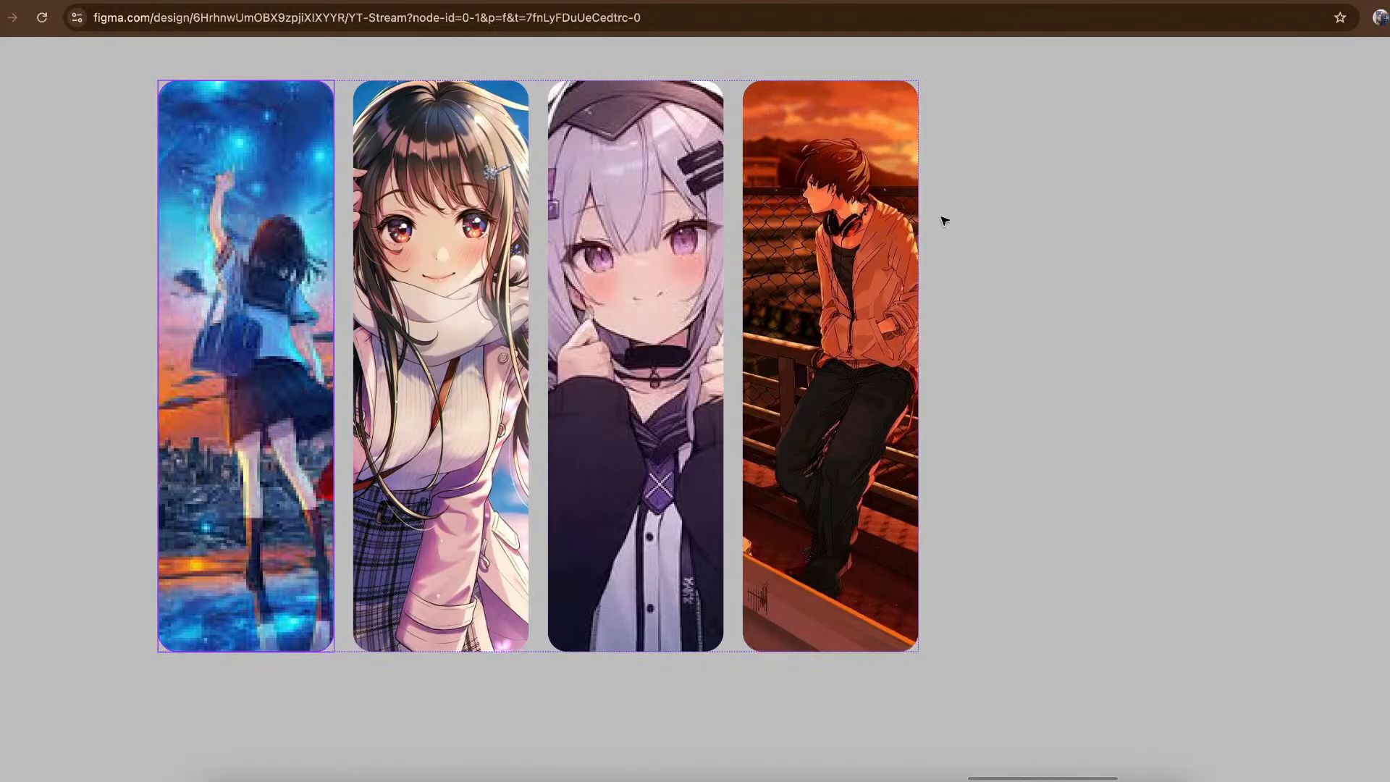
pyautogui.click(907, 231)
pyautogui.press('super+backslash')
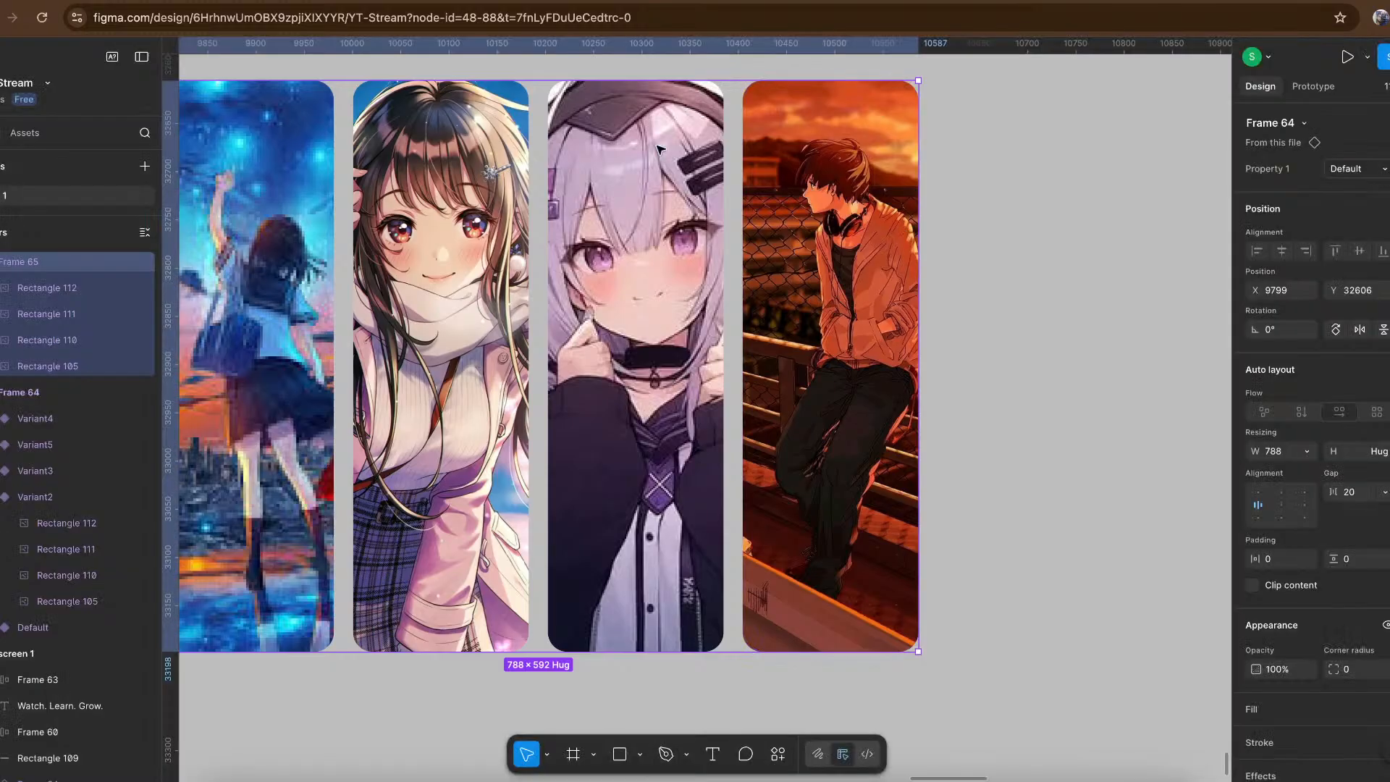
pyautogui.click(1253, 586)
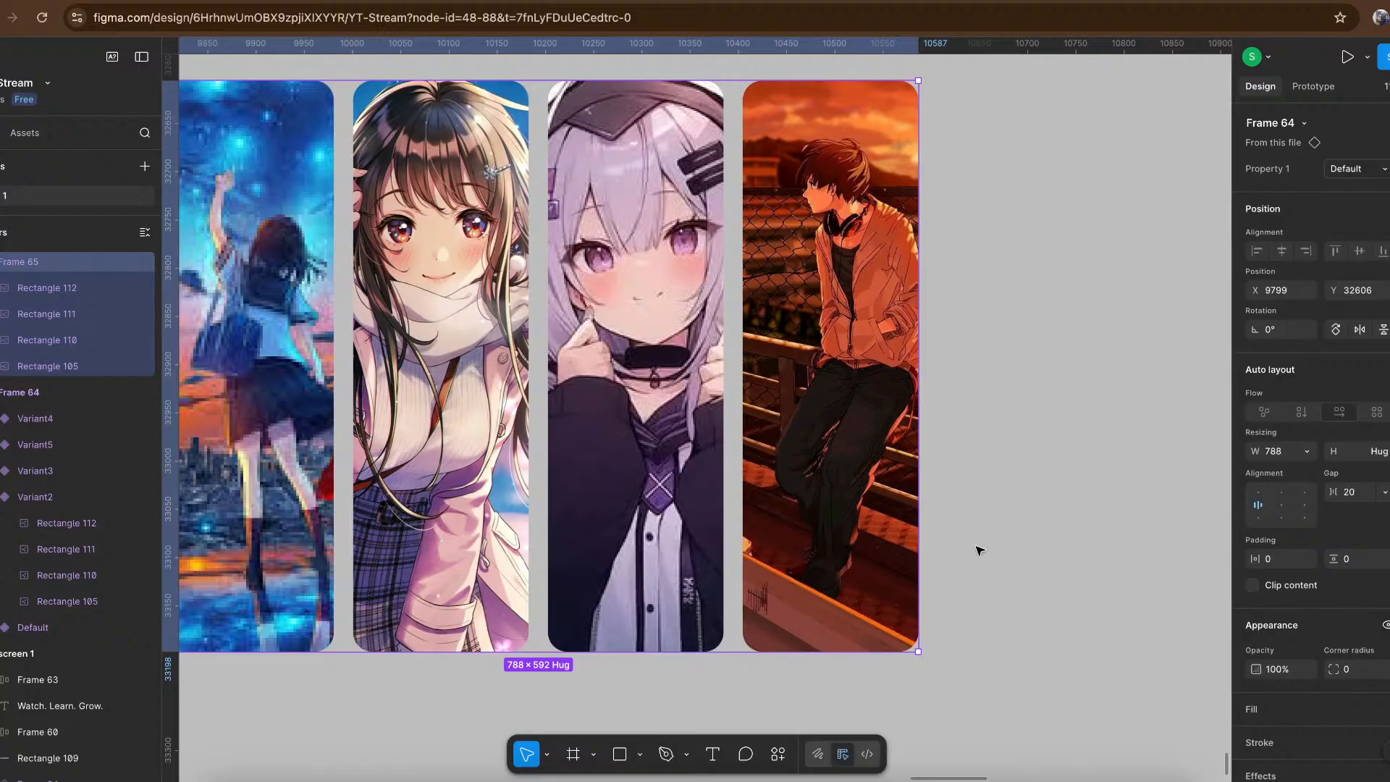
# Inspect the first and second image cards inside the duplicated row.
pyautogui.click(329, 375)
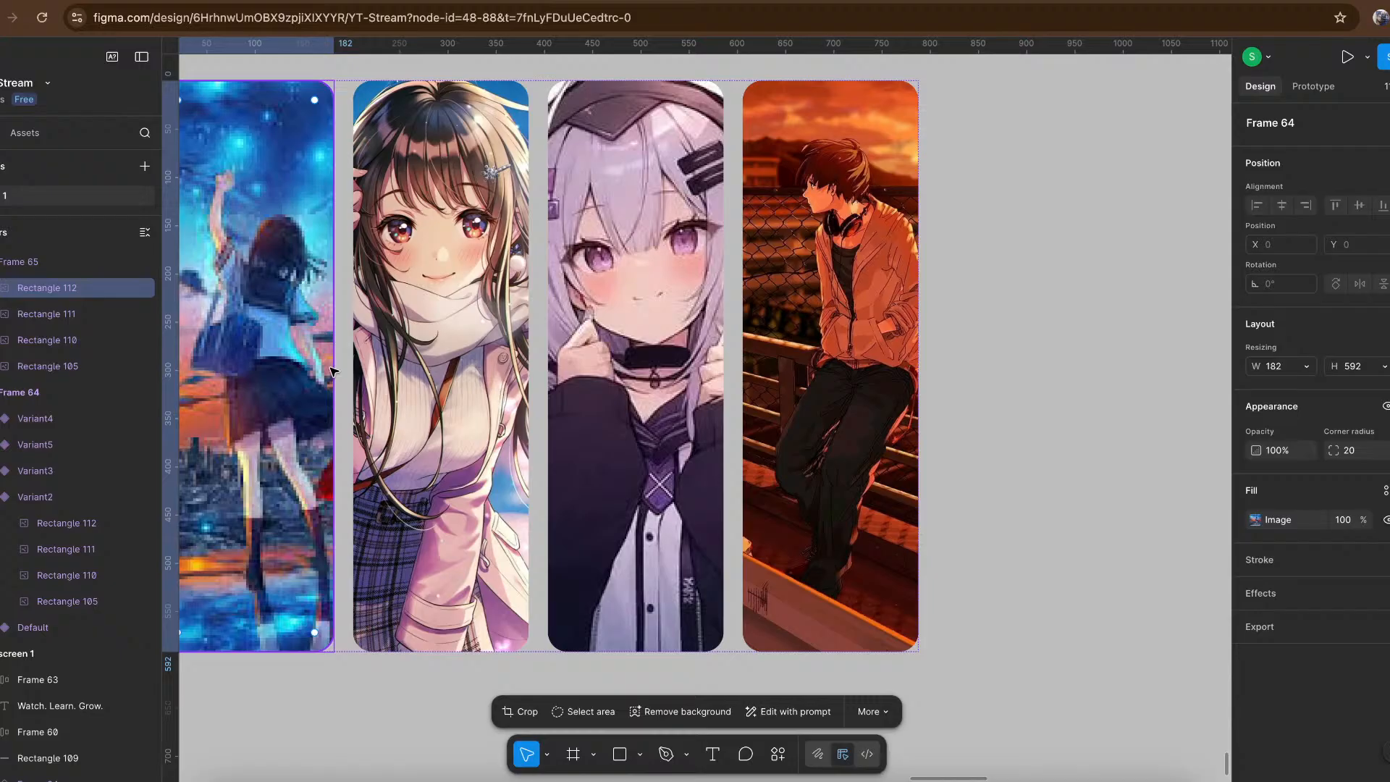
pyautogui.hscroll(-3, 330, 371)
pyautogui.scroll(-1, 329, 372)
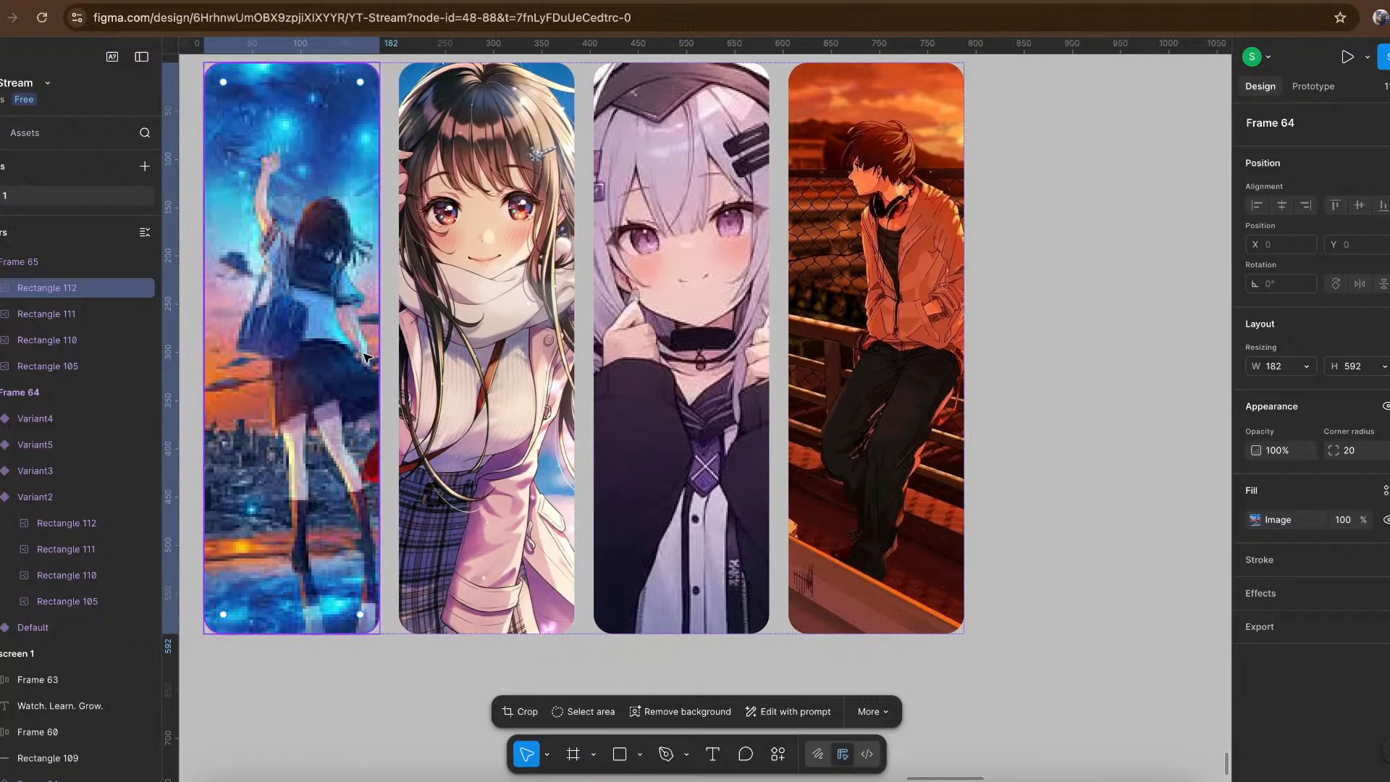
pyautogui.scroll(-3, 365, 357)
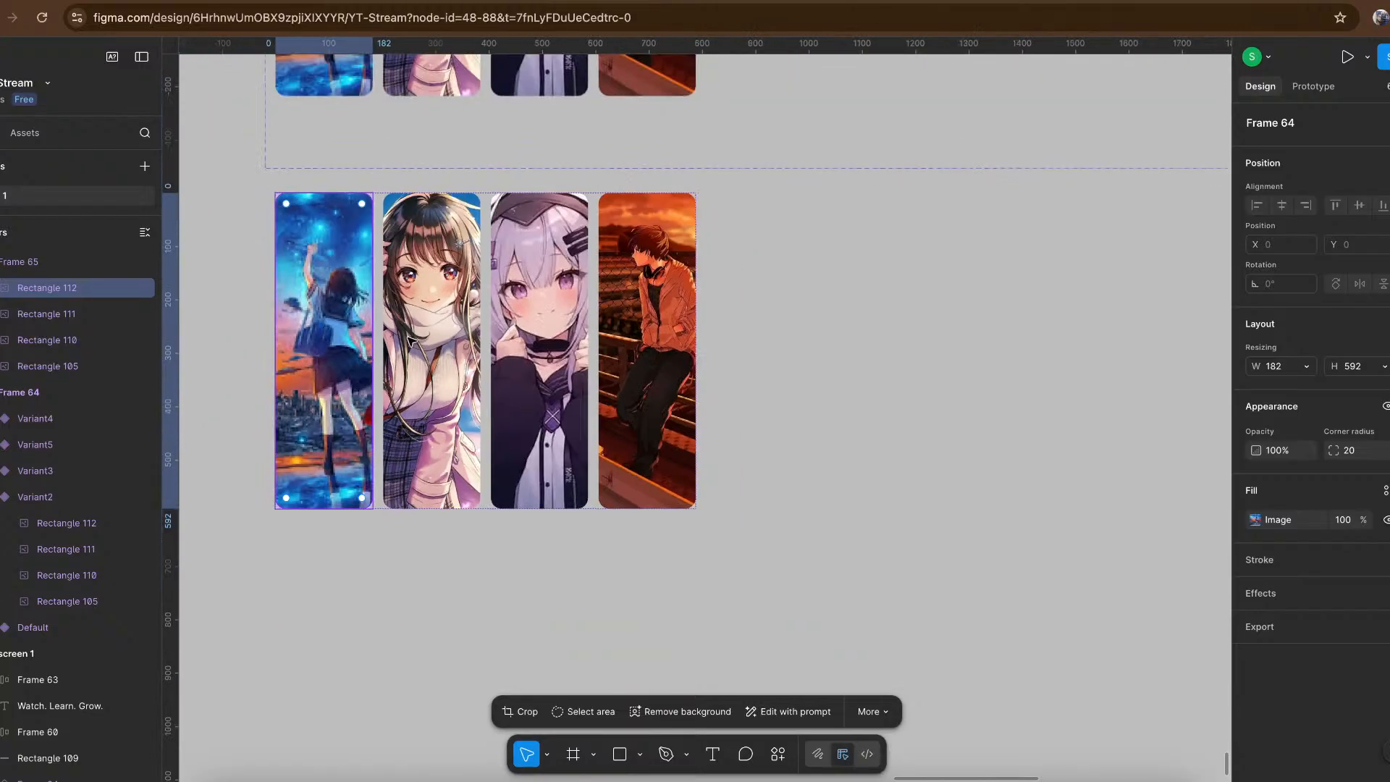
pyautogui.click(448, 341)
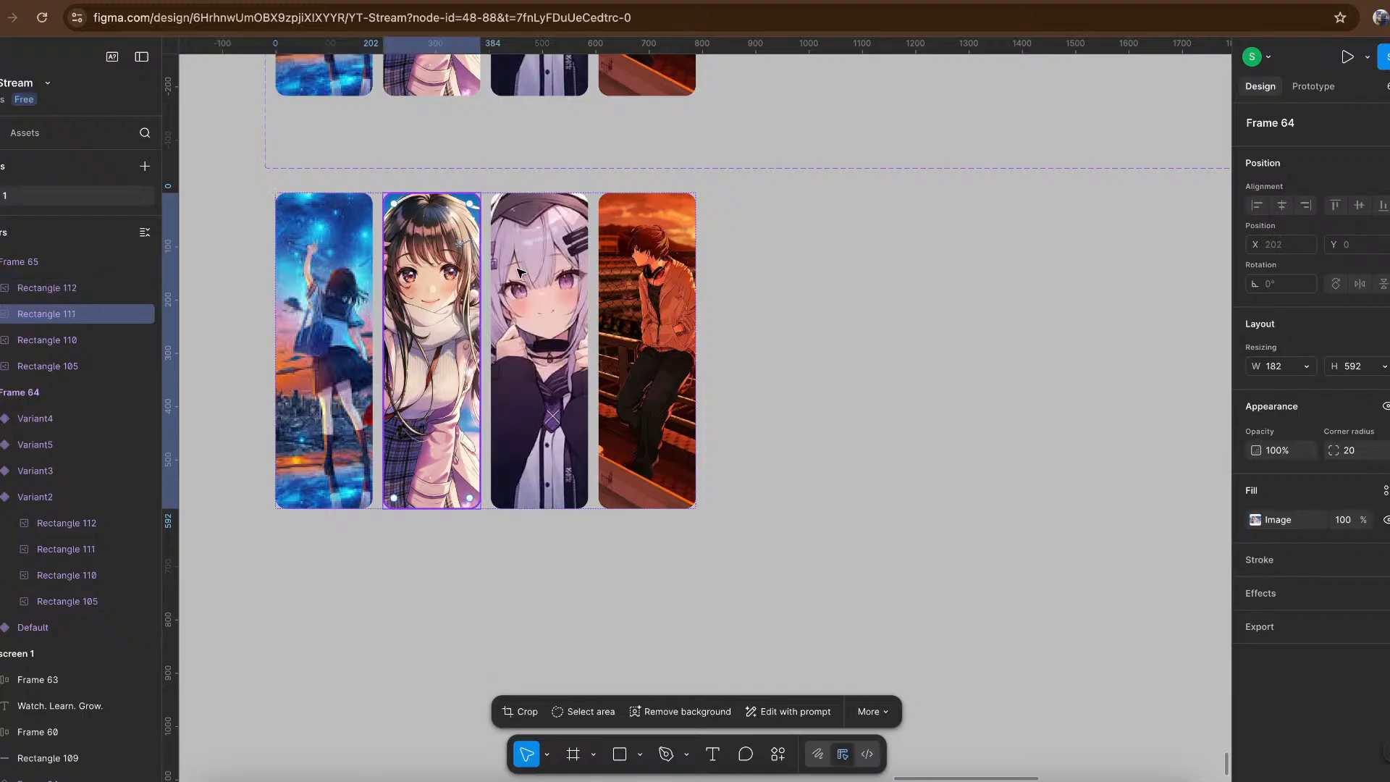
pyautogui.click(745, 259)
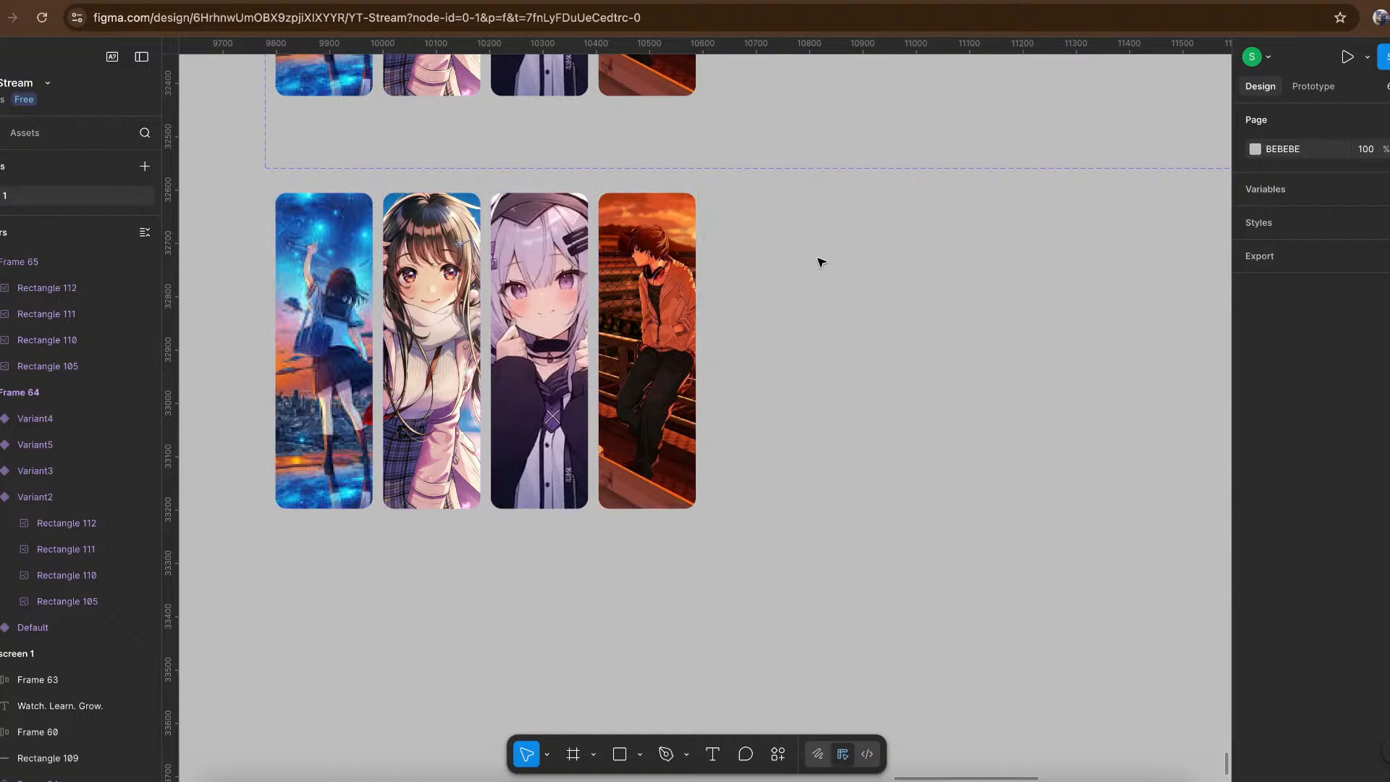
# Detach the duplicated card row from its component and clear the selection.
pyautogui.click(464, 312)
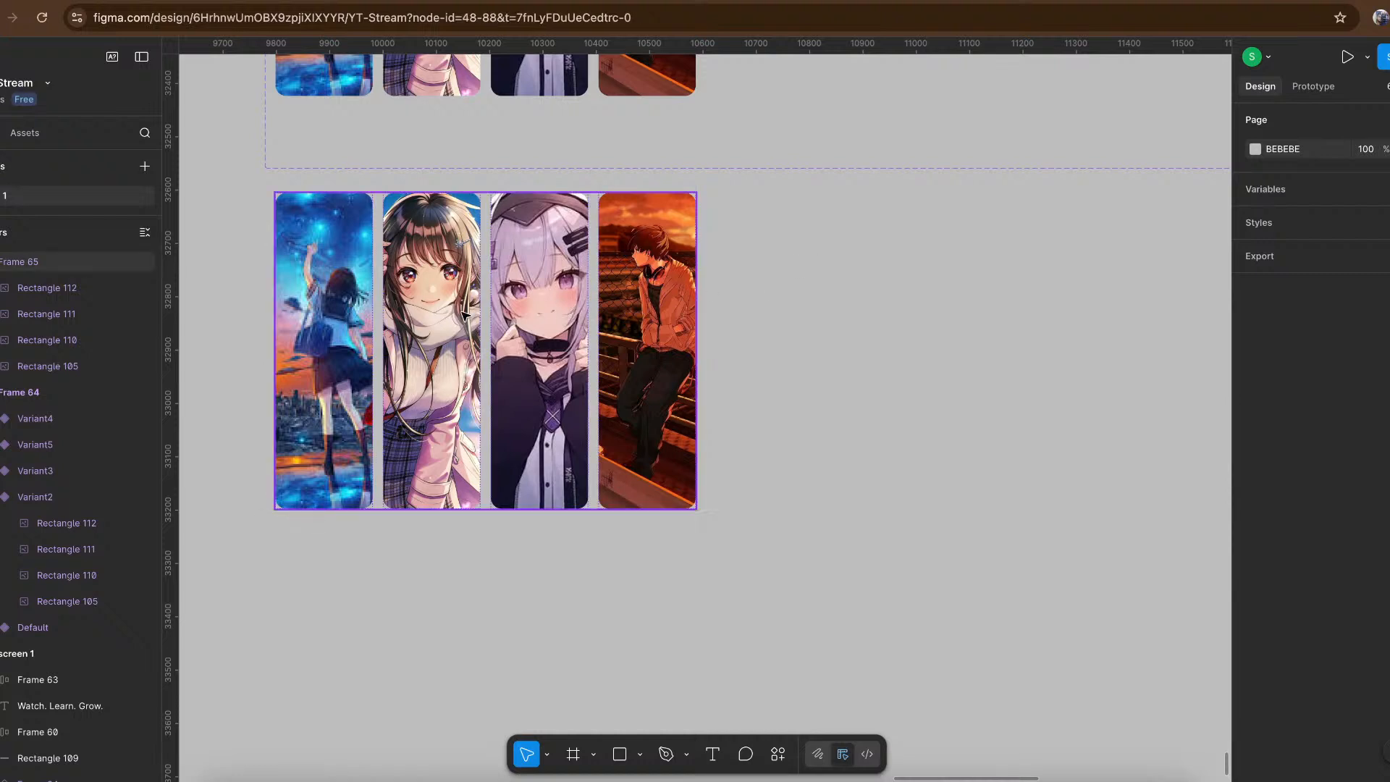
pyautogui.click(464, 311)
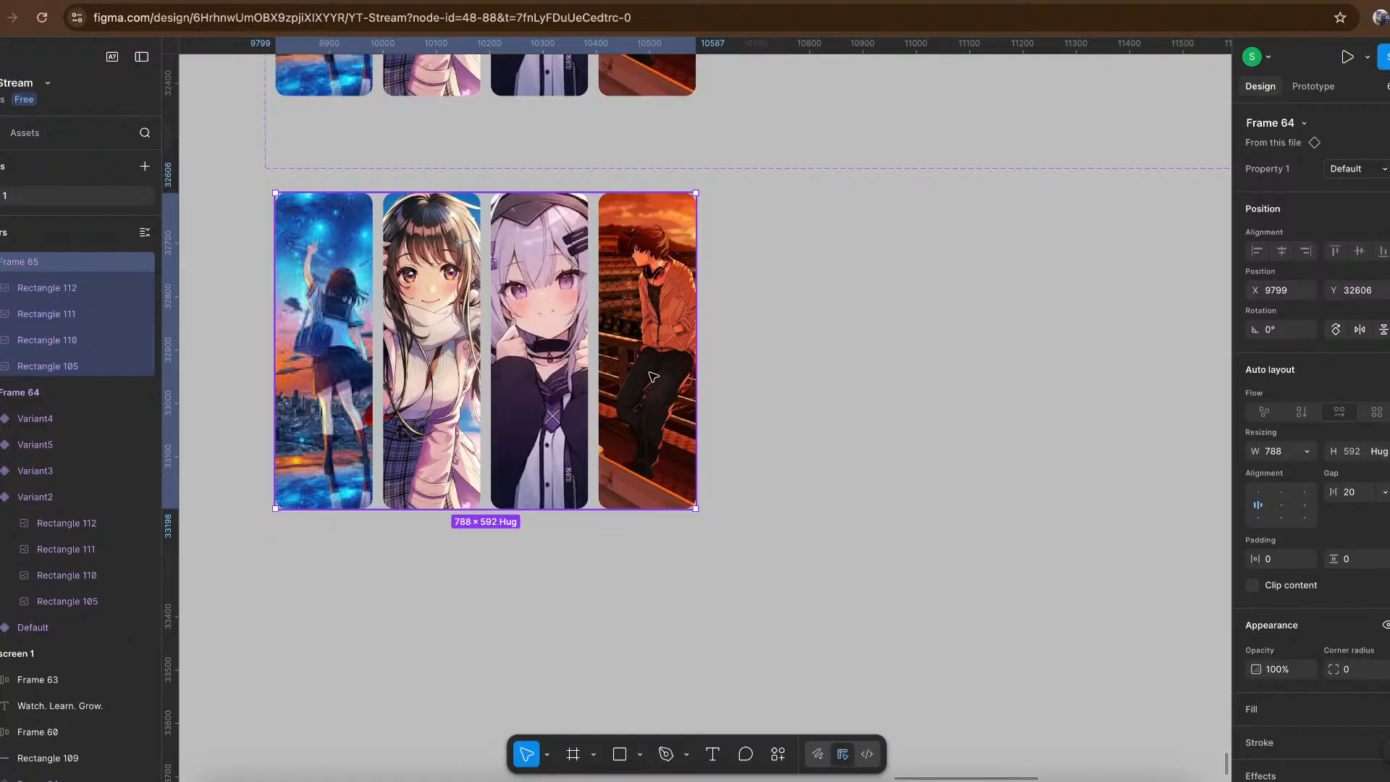
pyautogui.rightClick(653, 376)
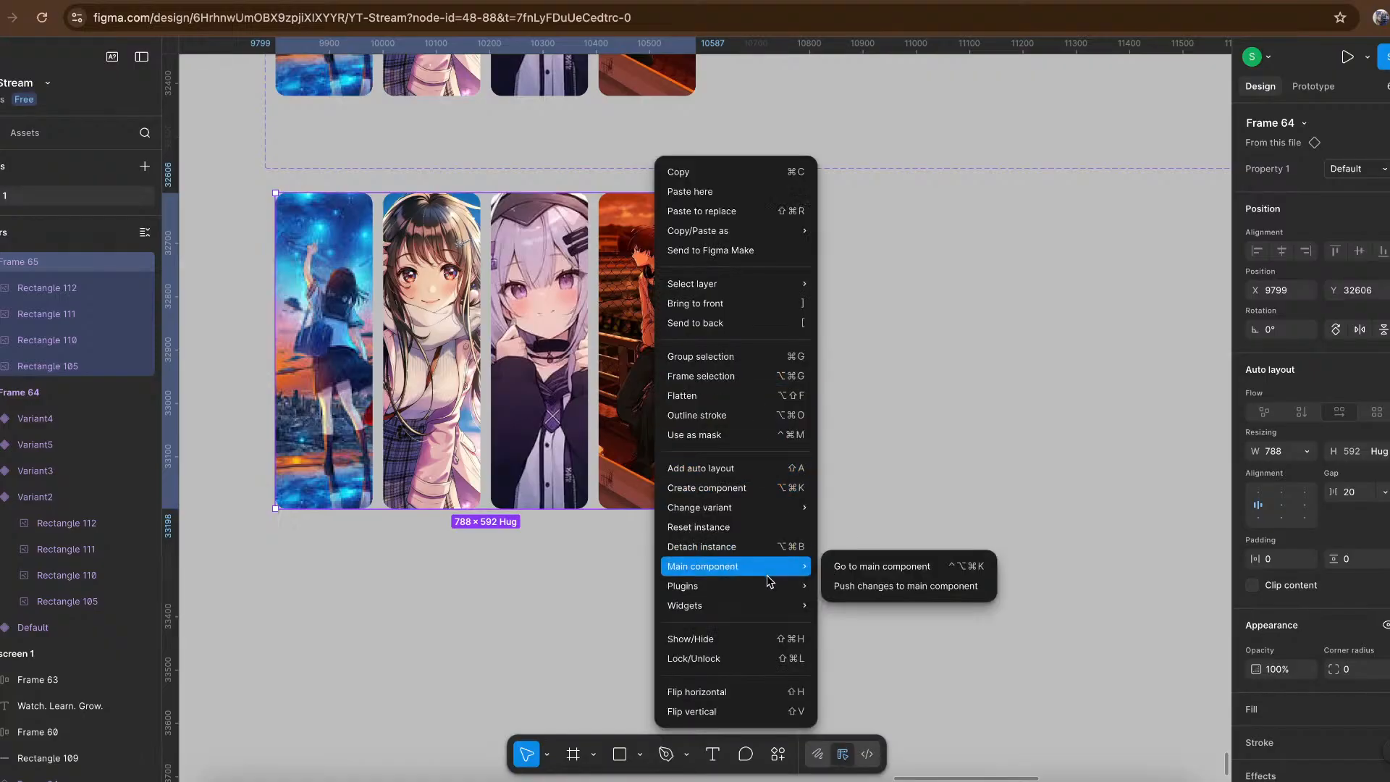
pyautogui.moveTo(769, 582)
pyautogui.click(837, 603)
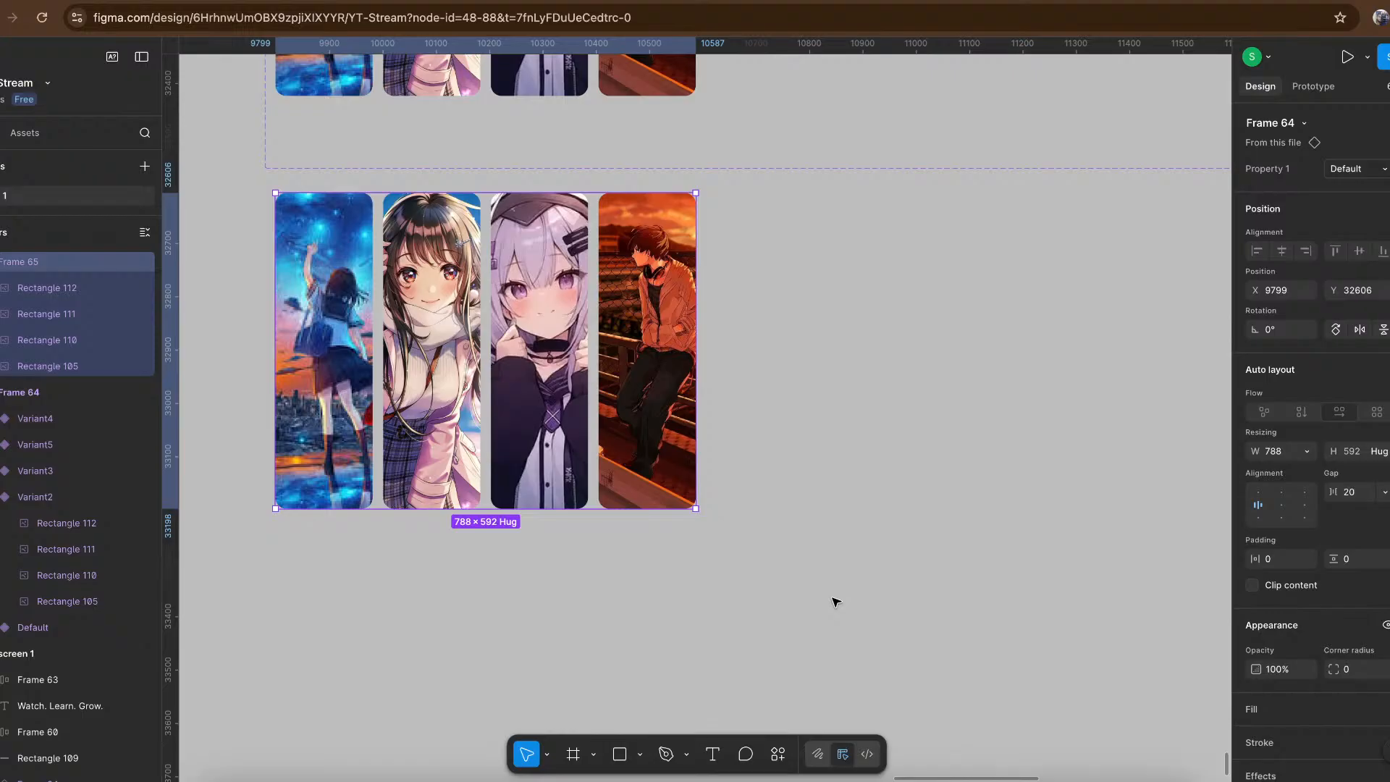
pyautogui.press('super+backslash')
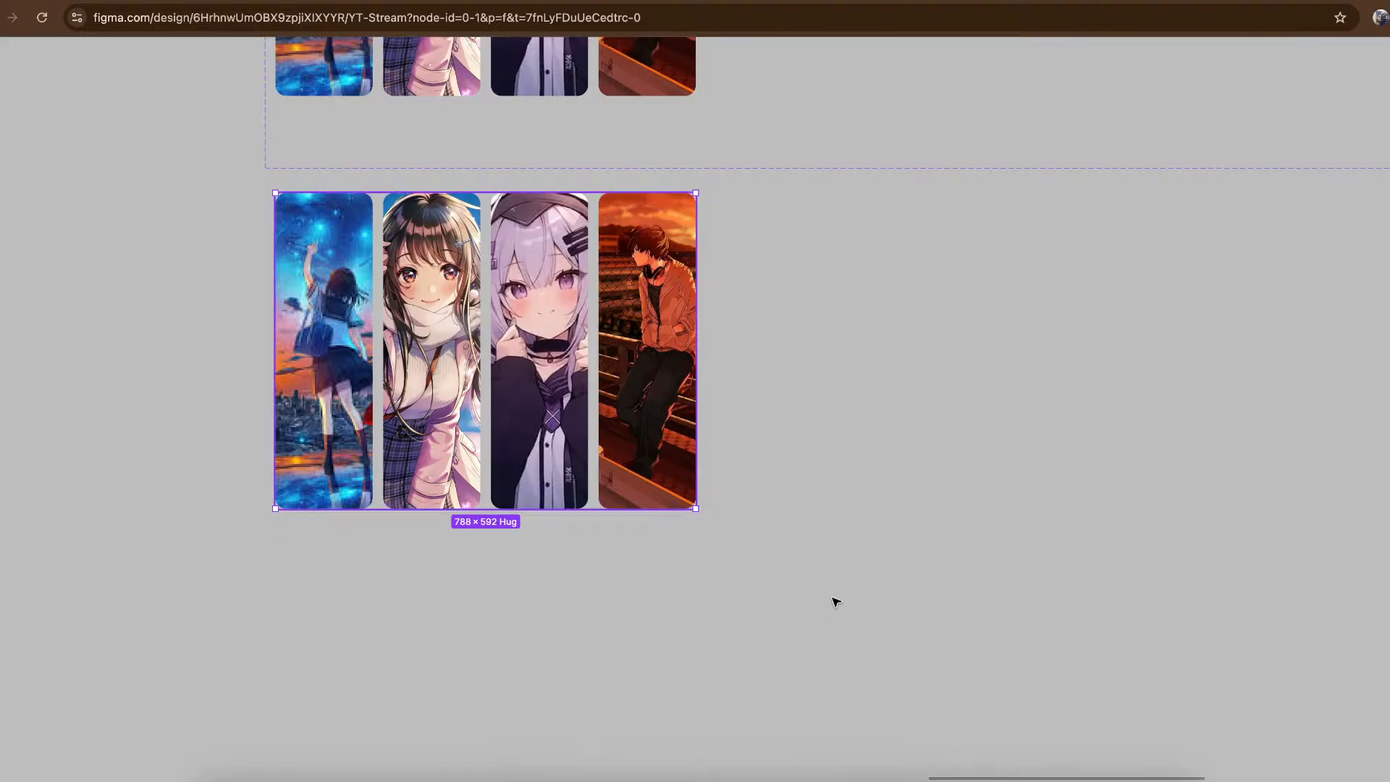
pyautogui.press('Escape')
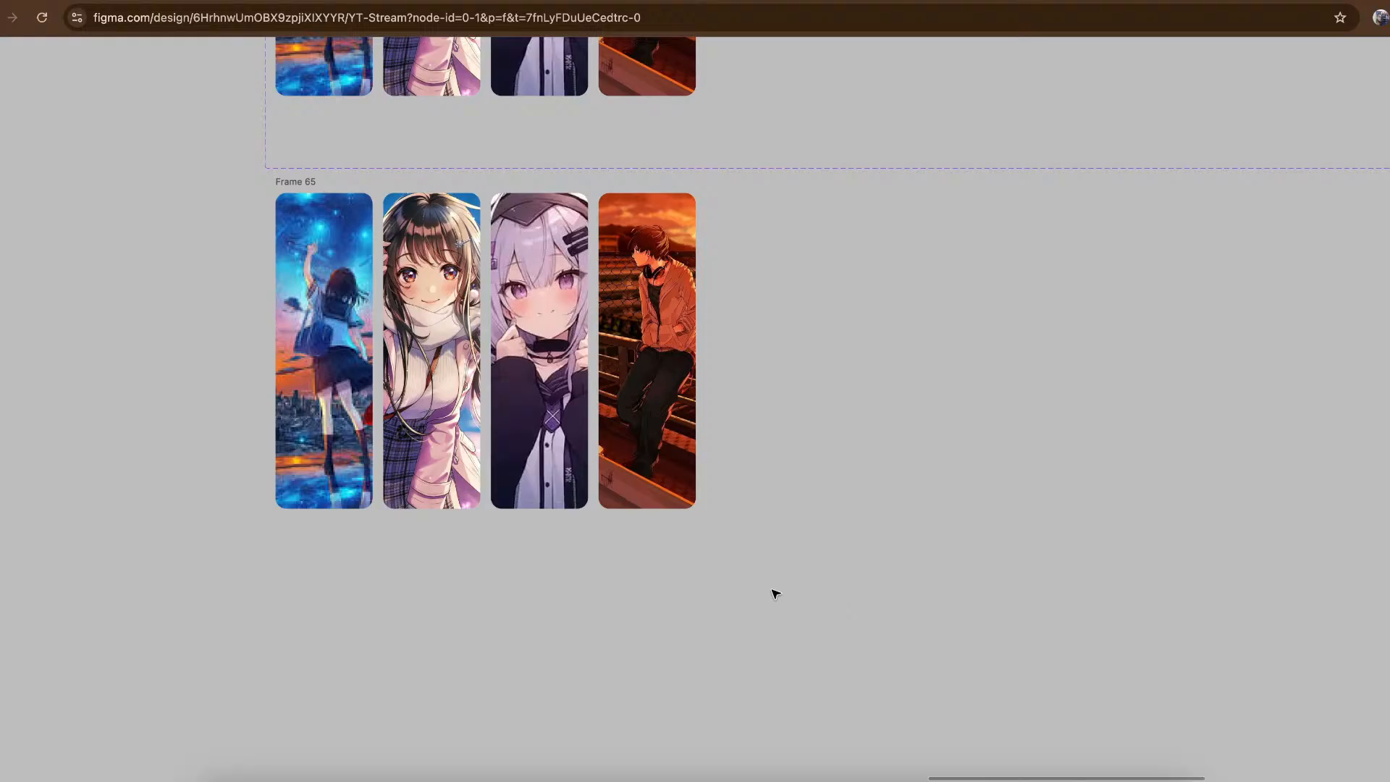
# Widen the first image card in Frame 65 to 384 px, keeping its height.
pyautogui.click(369, 357)
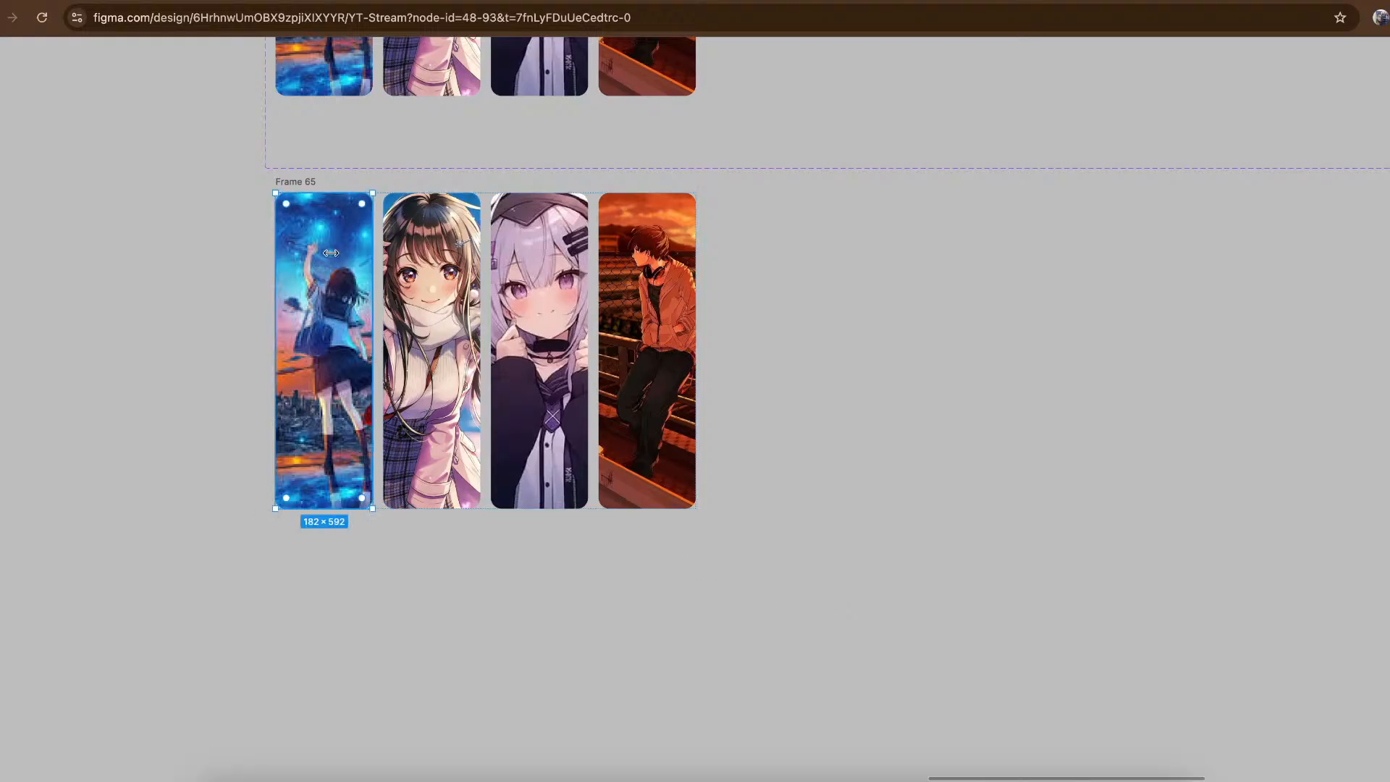
pyautogui.click(309, 182)
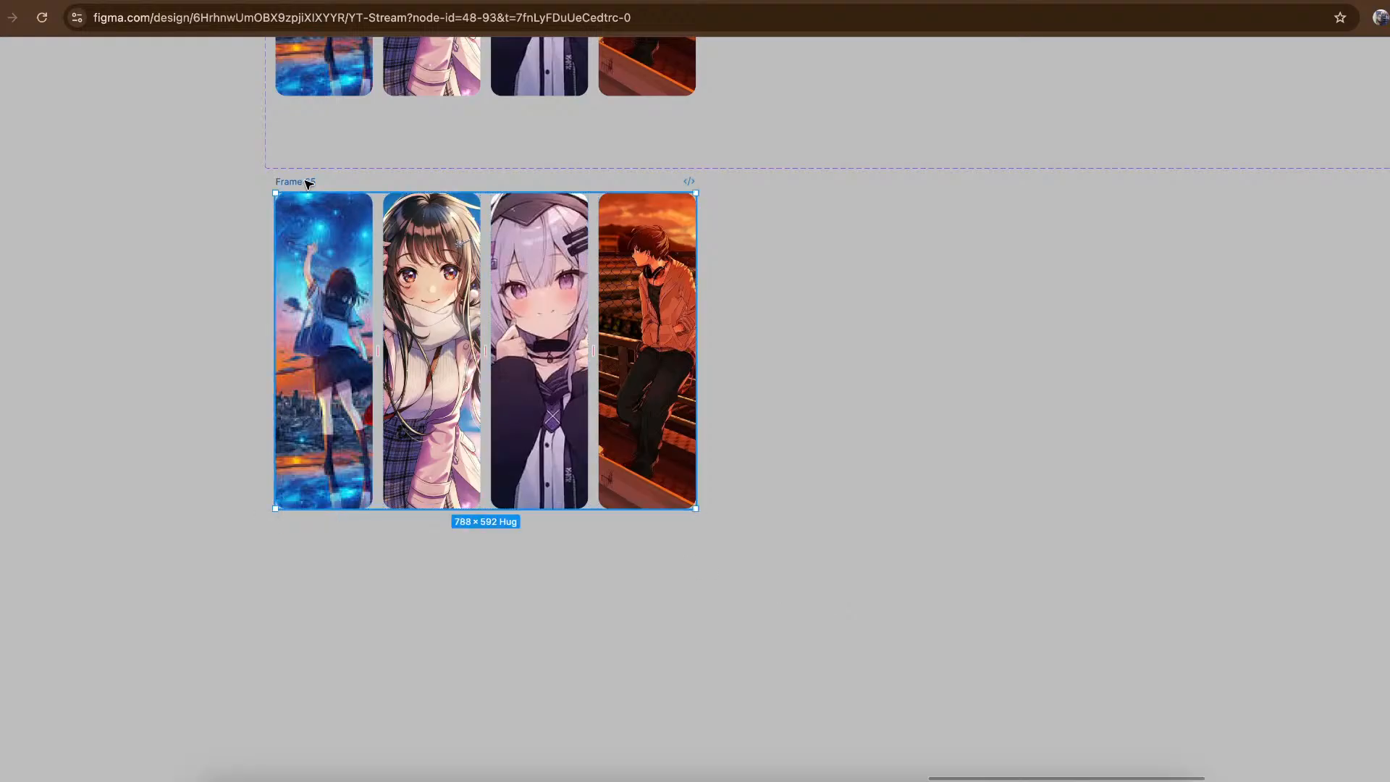
pyautogui.press('super+backslash')
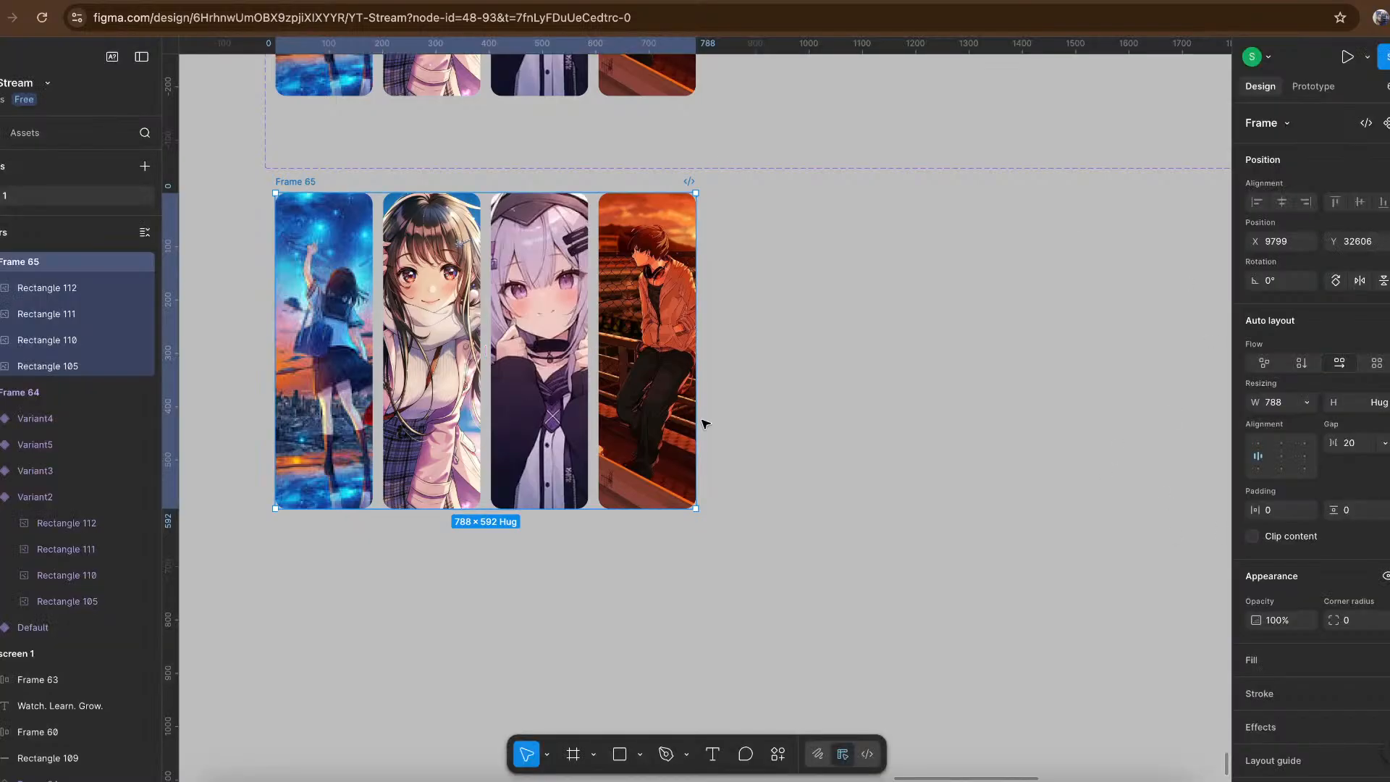
pyautogui.click(367, 310)
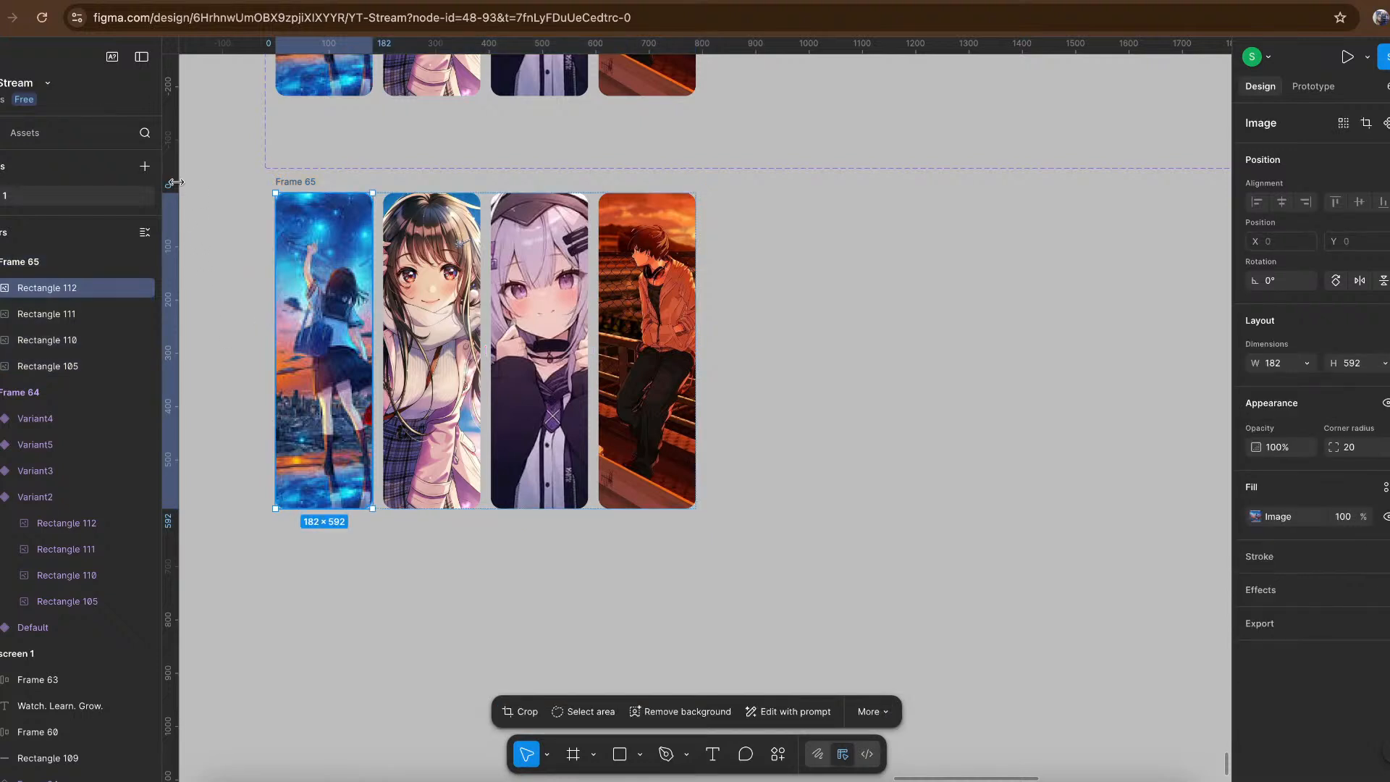
pyautogui.moveTo(172, 176); pyautogui.dragTo(463, 327)
pyautogui.moveTo(371, 349); pyautogui.dragTo(475, 363)
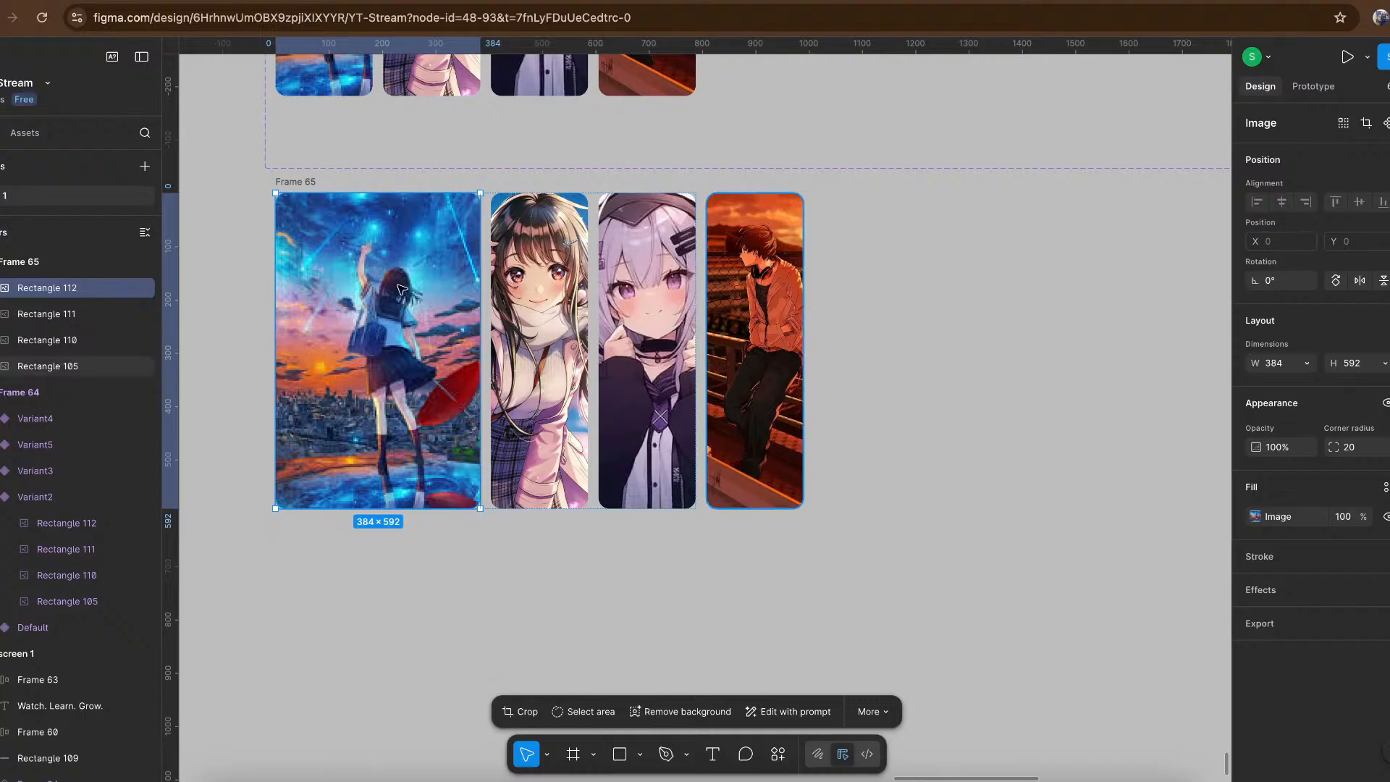
# Turn on Clip content for Frame 65 to hide the overflowing fourth card.
pyautogui.click(311, 183)
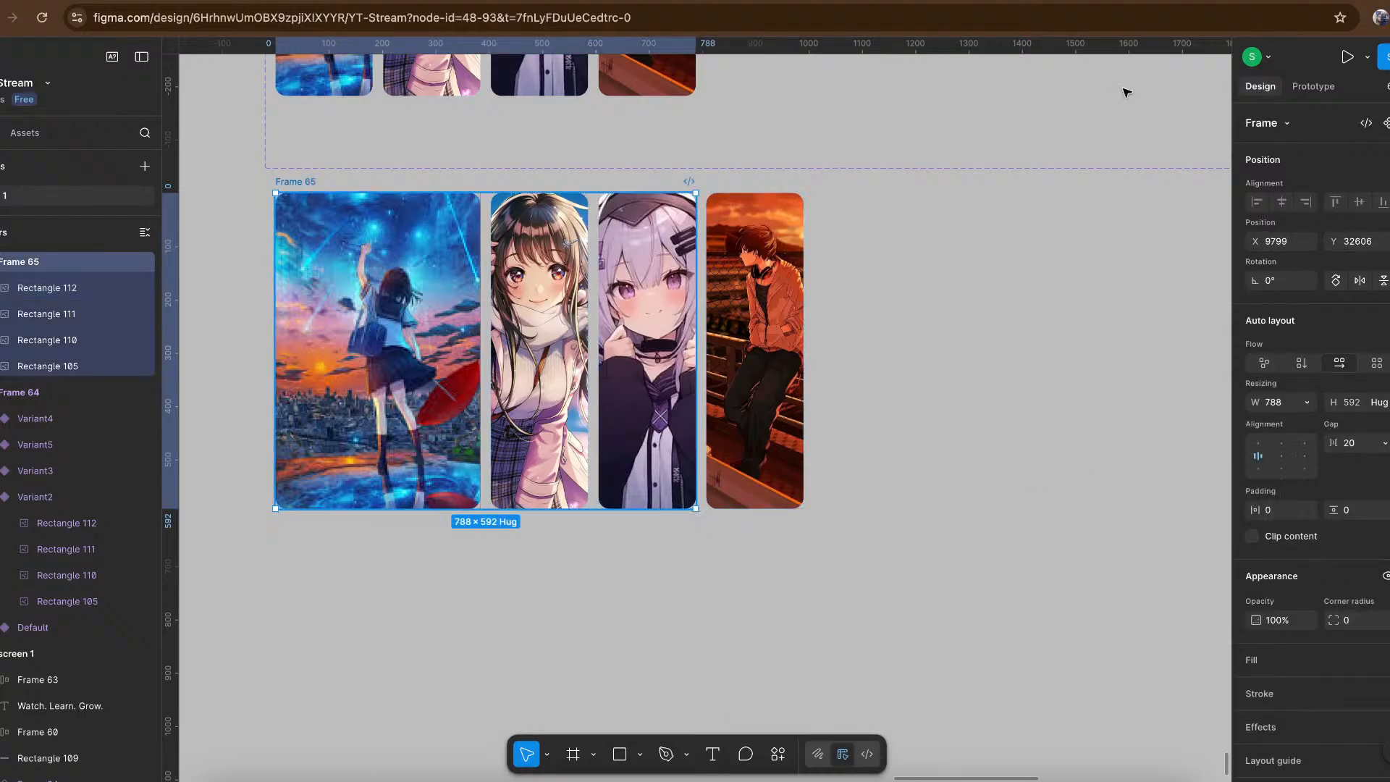
pyautogui.click(1253, 537)
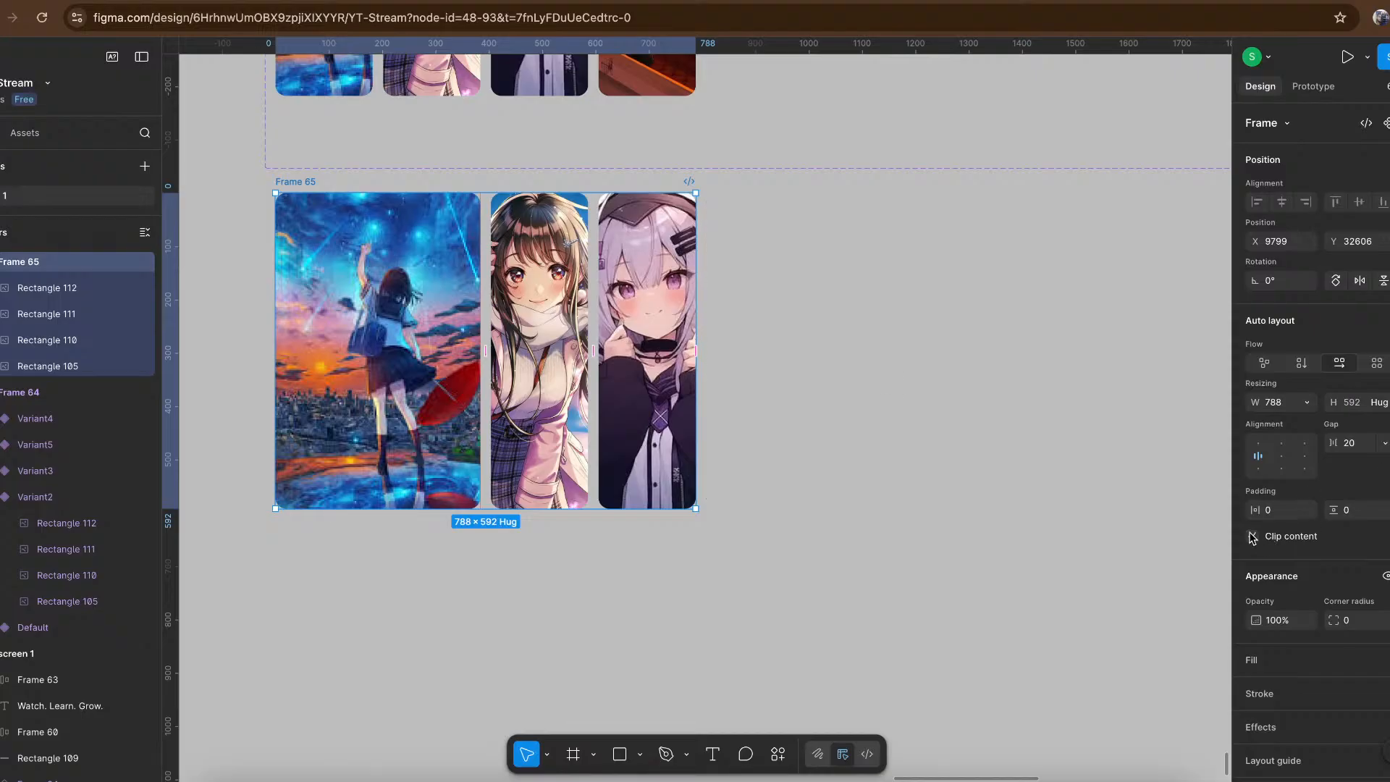
pyautogui.click(730, 255)
pyautogui.scroll(-3, 729, 261)
pyautogui.scroll(-1, 730, 264)
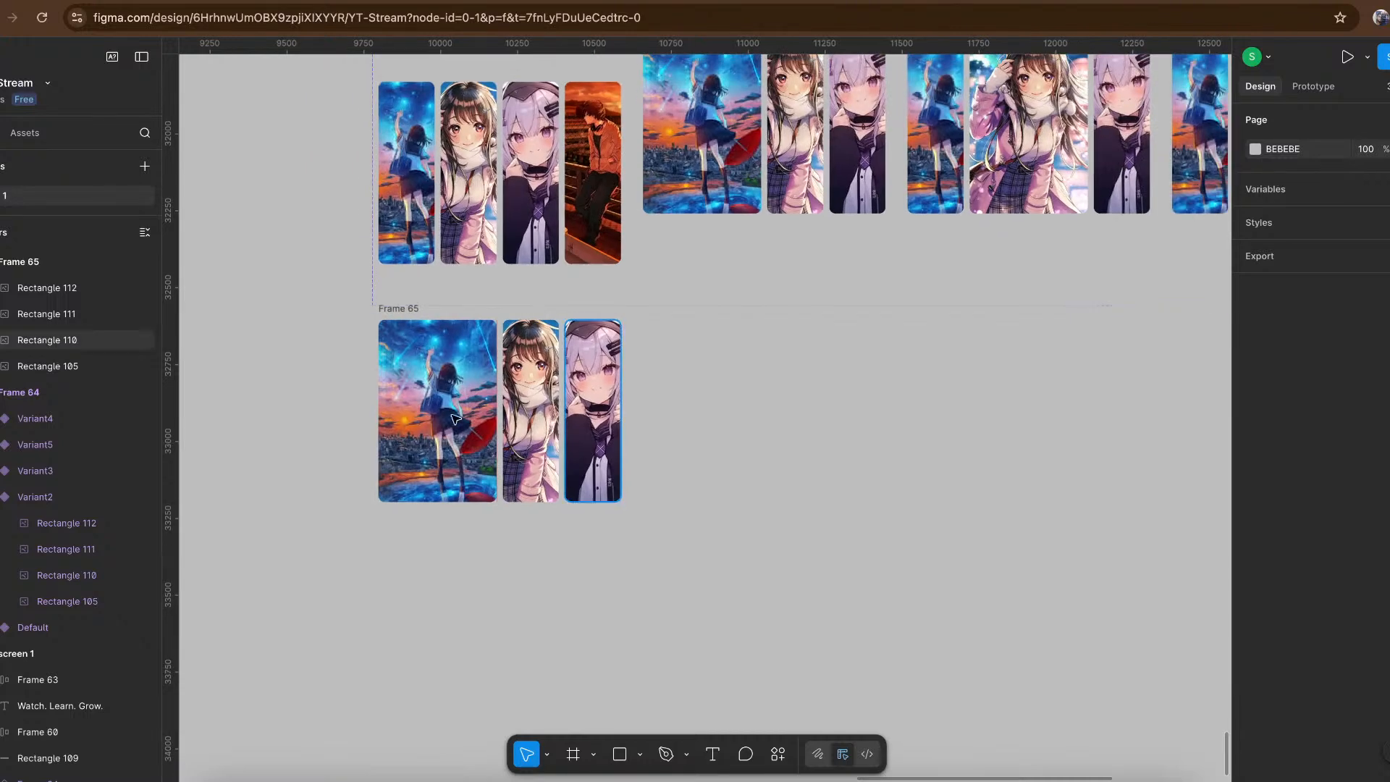
pyautogui.click(405, 311)
pyautogui.click(406, 312)
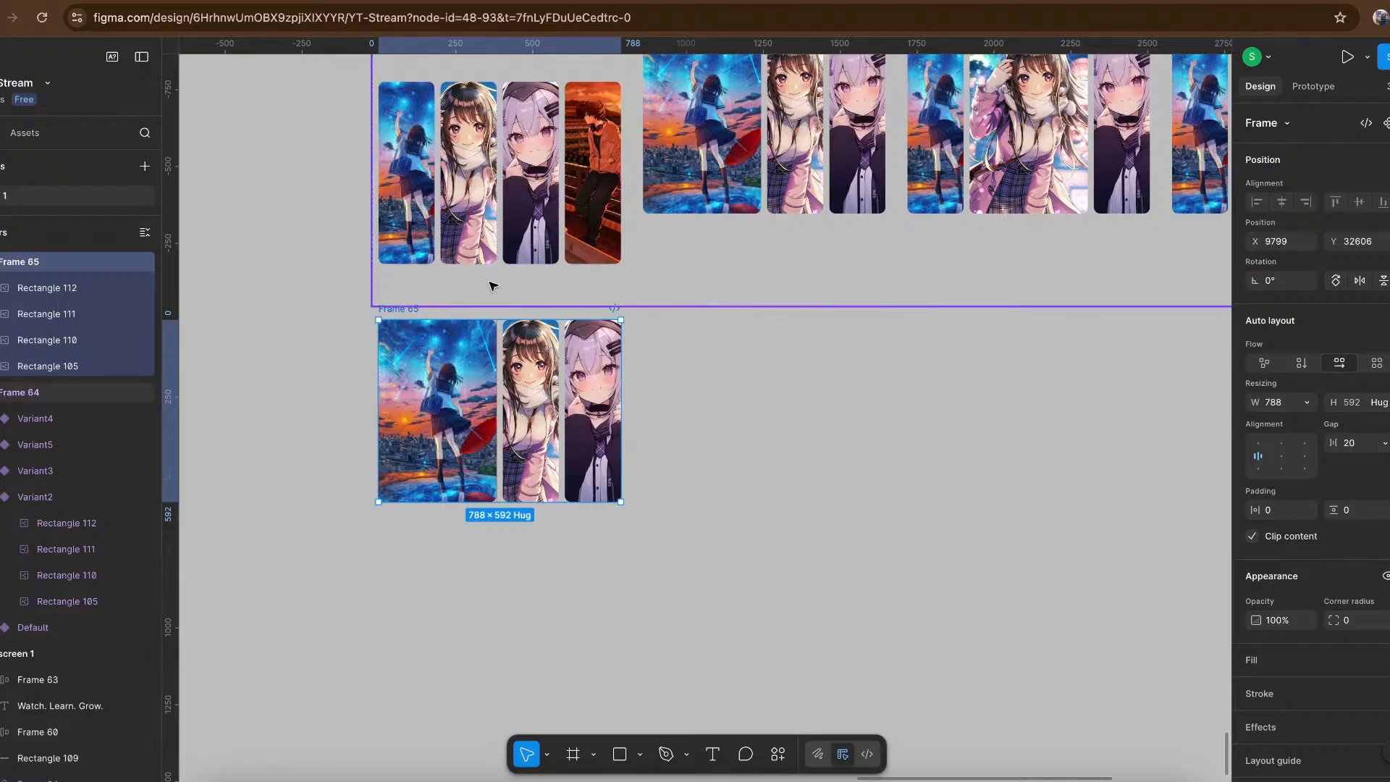
# Undo the clipping of Frame 65 and the widening of its first image card.
pyautogui.press('Escape')
pyautogui.hotkey('ctrl', 'z')
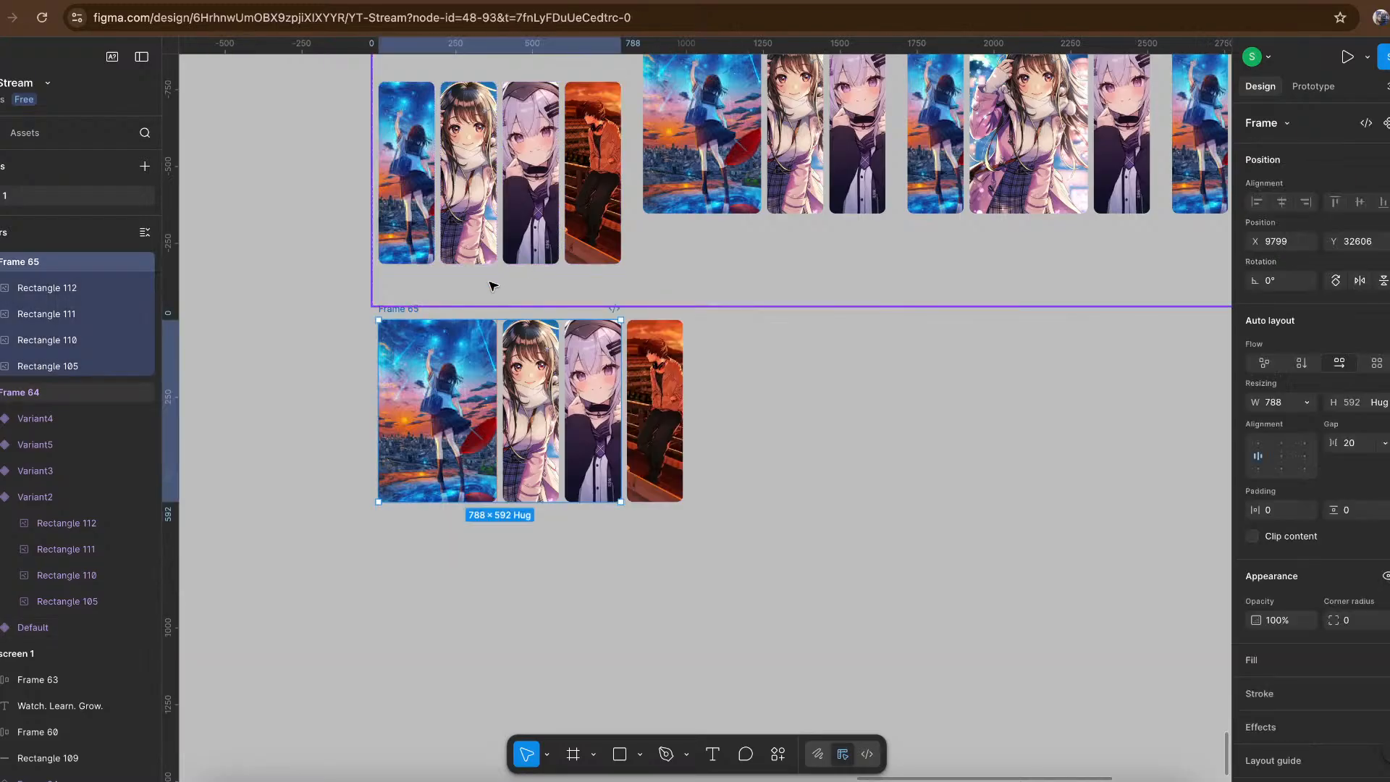
pyautogui.click(472, 391)
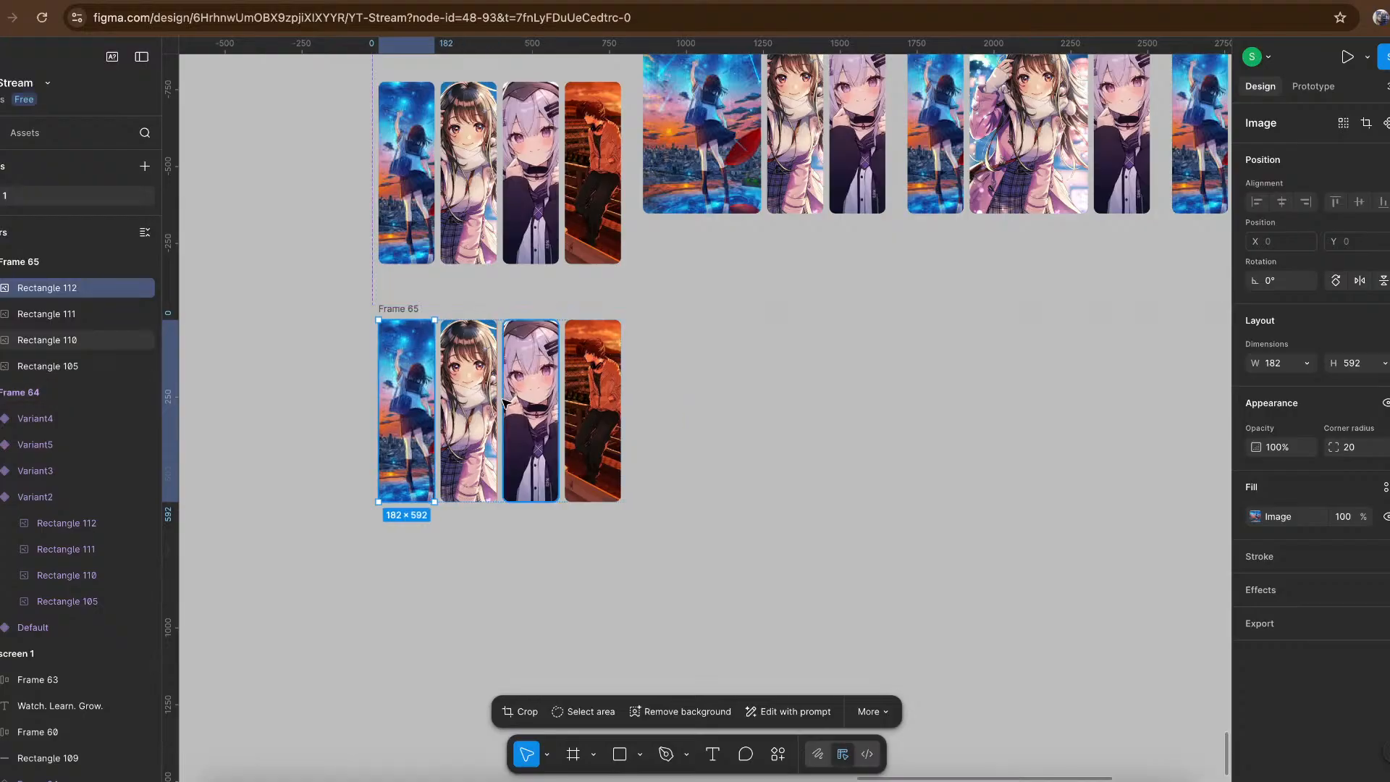
pyautogui.hotkey('ctrl', 'z')
# Widen the second image card in Frame 65 to 384 px and reposition its cropped image so the girl is better centred.
pyautogui.click(469, 399)
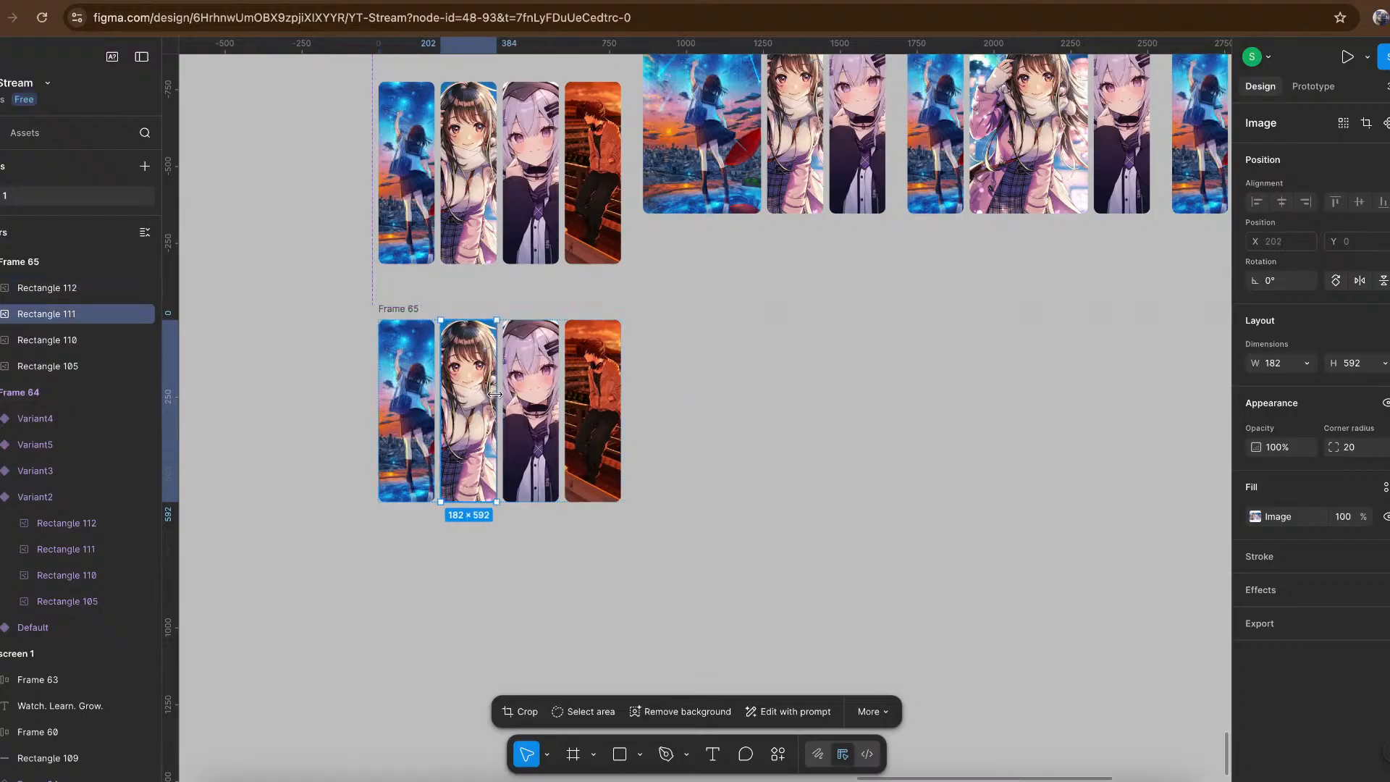
pyautogui.moveTo(497, 395); pyautogui.dragTo(554, 421)
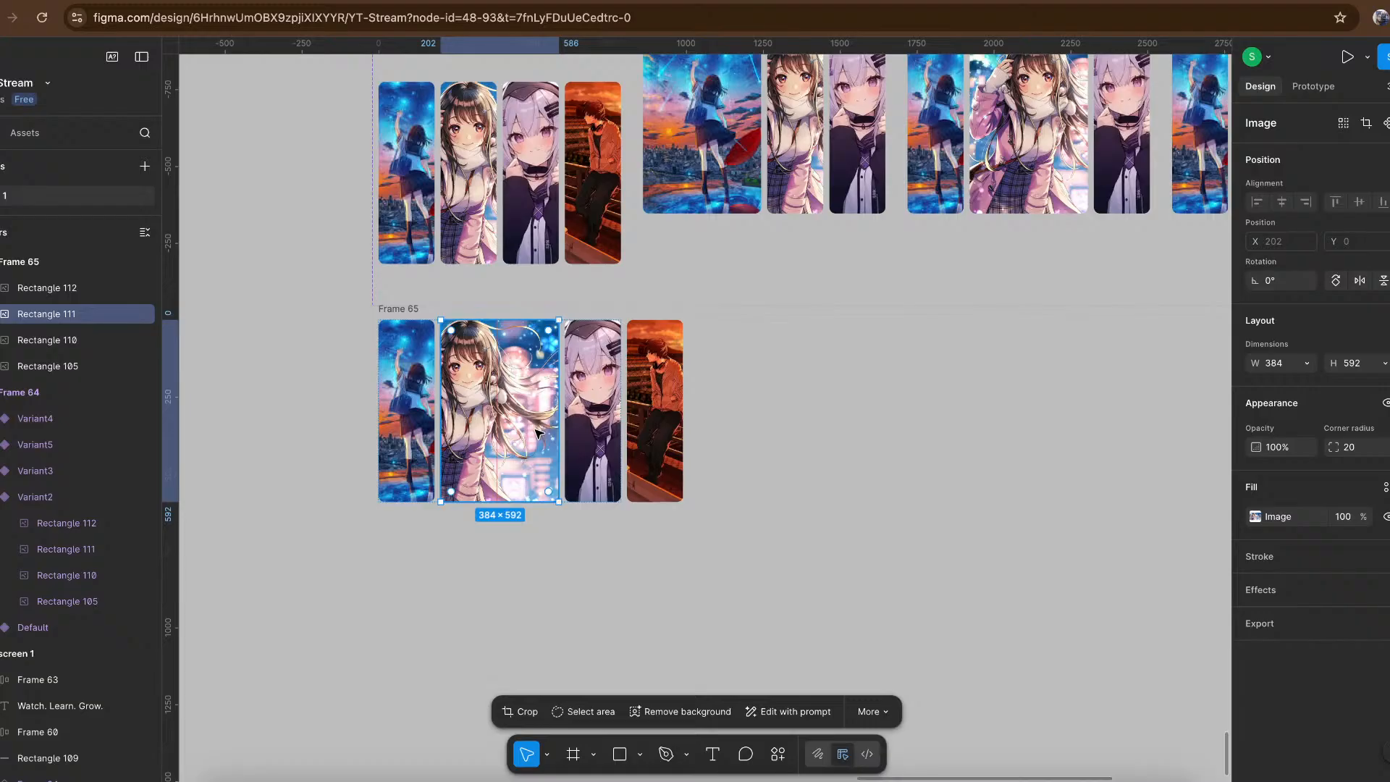
pyautogui.click(1254, 518)
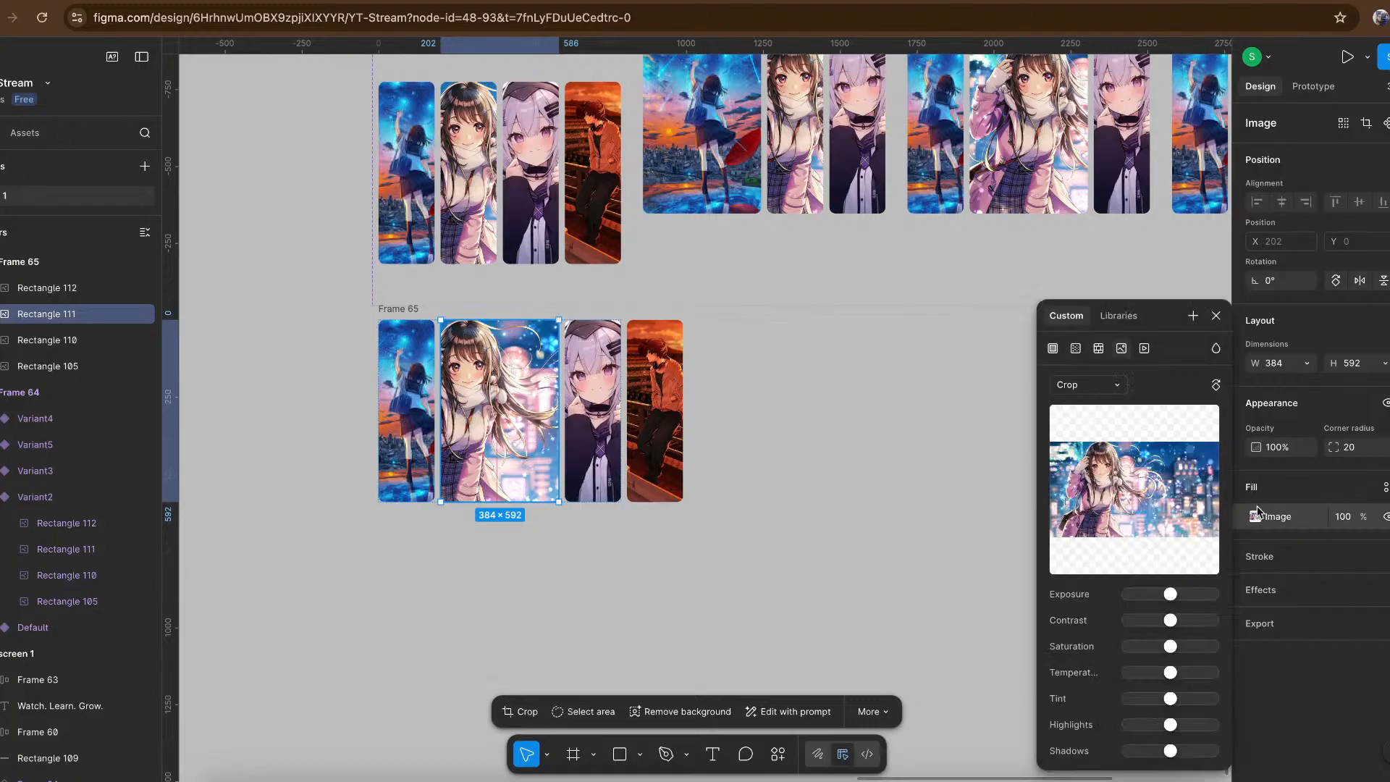
pyautogui.click(1111, 386)
pyautogui.click(1106, 385)
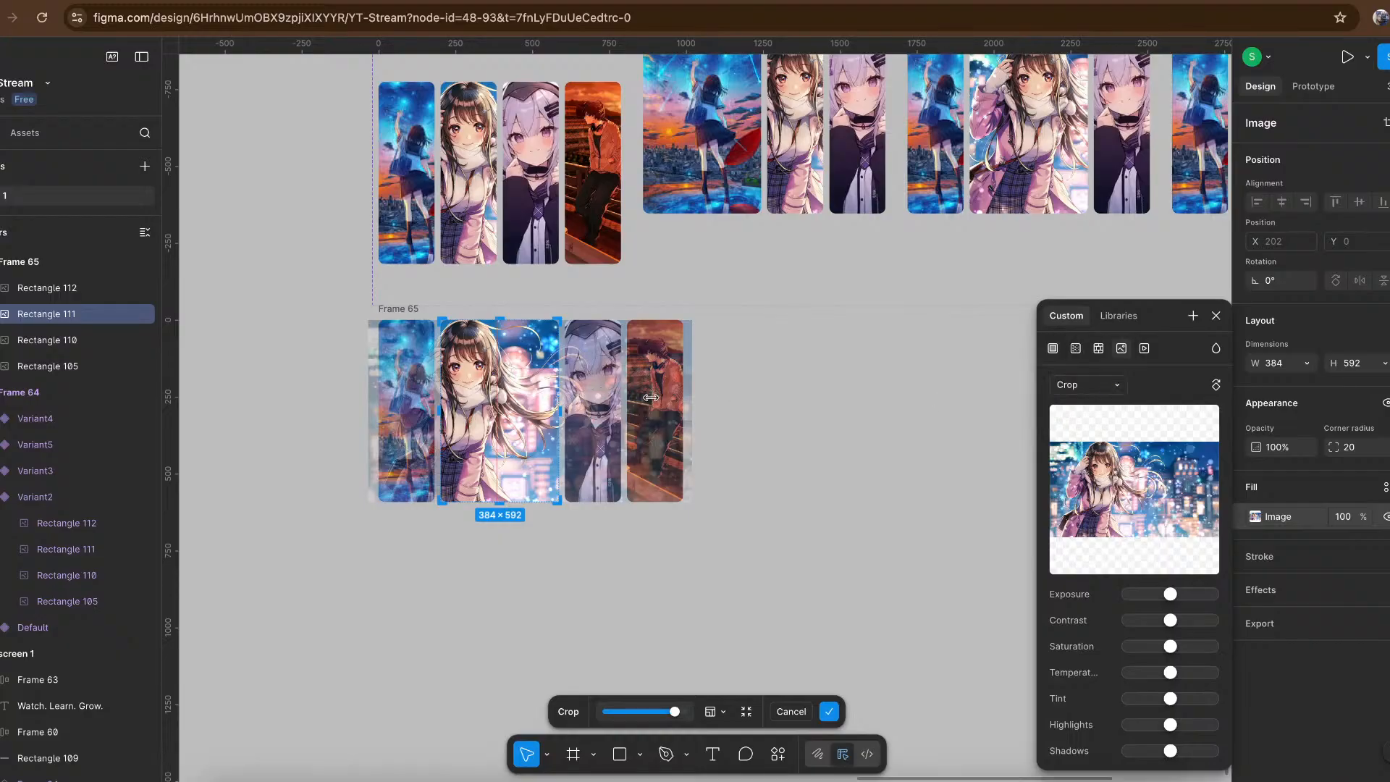
pyautogui.click(476, 362)
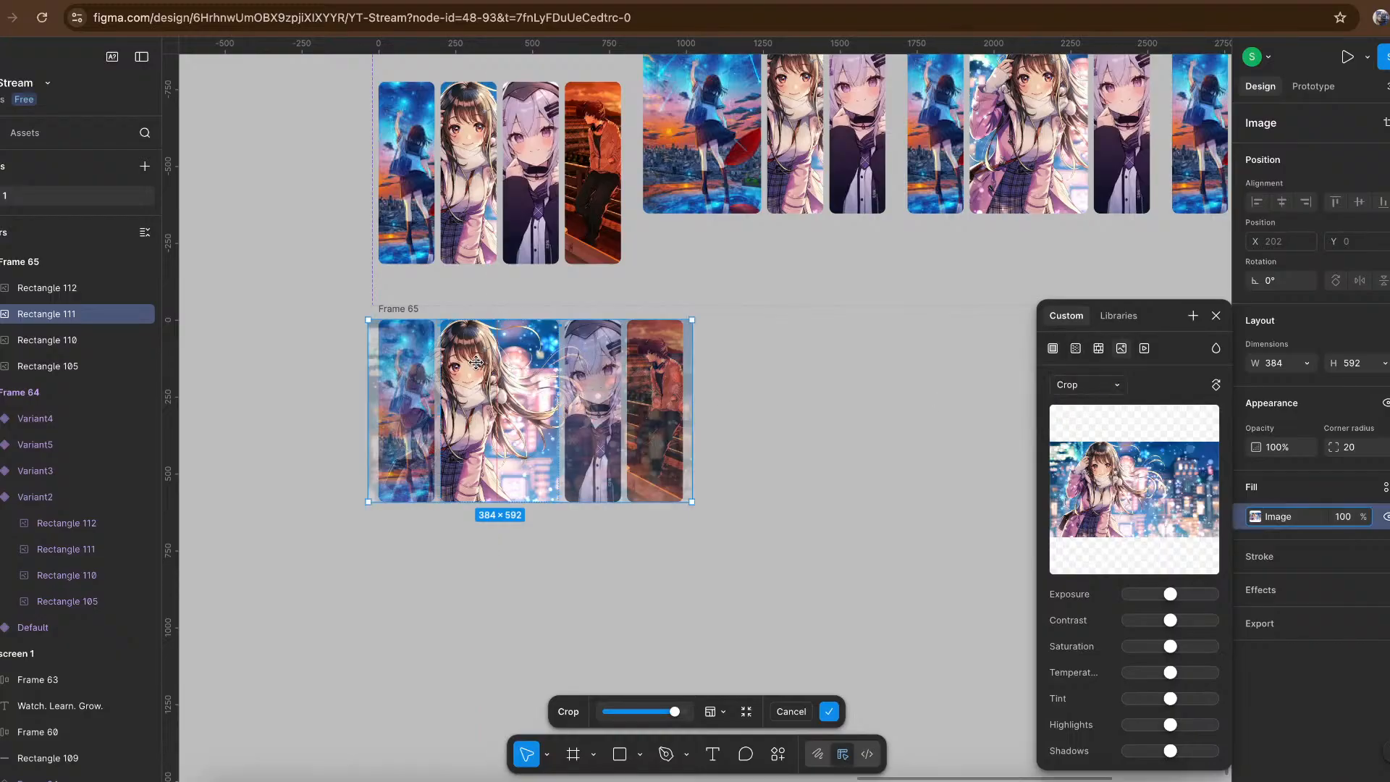
pyautogui.moveTo(475, 362)
pyautogui.mouseDown()
pyautogui.moveTo(491, 362)
pyautogui.moveTo(476, 362)
pyautogui.mouseUp()
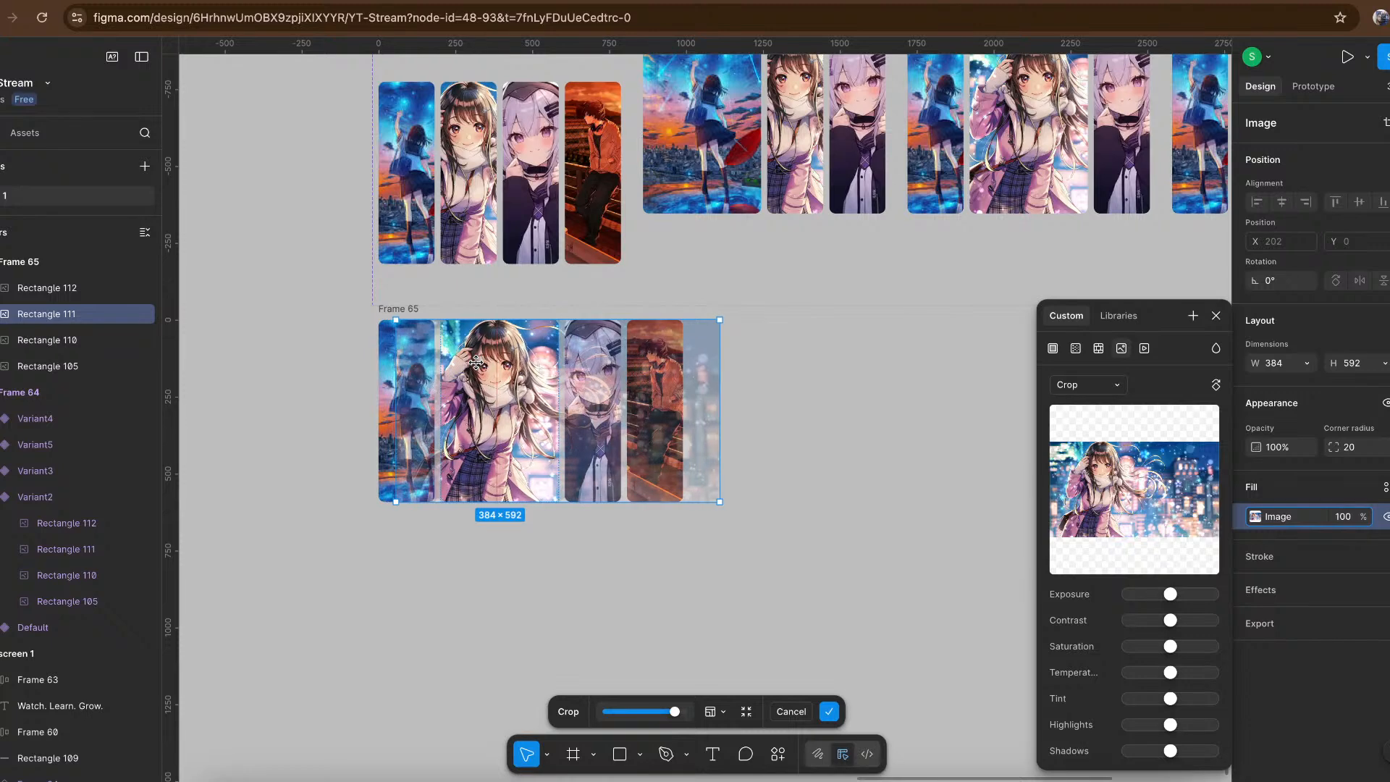
pyautogui.click(522, 529)
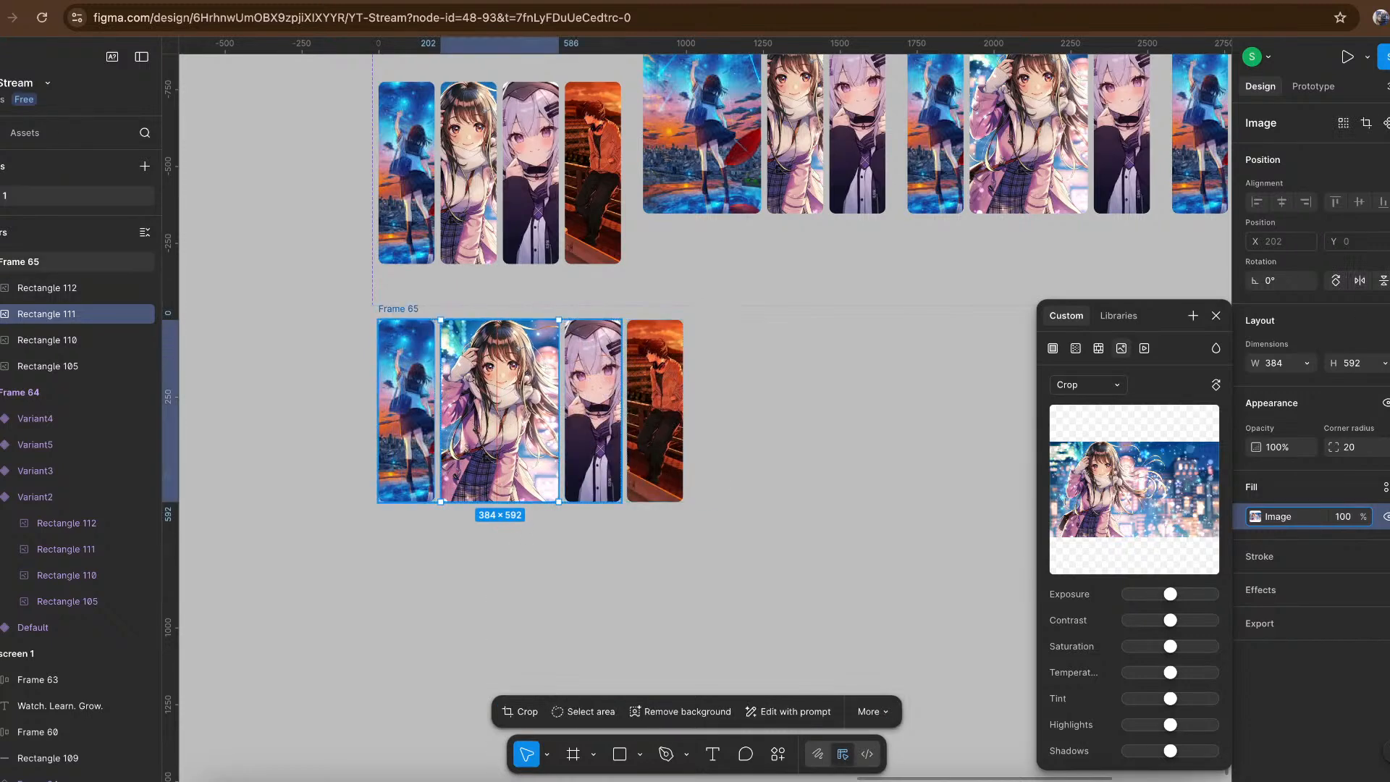
# Clip the contents of Frame 65 to its bounds, hiding the overflowing fourth card.
pyautogui.click(398, 308)
pyautogui.click(1253, 537)
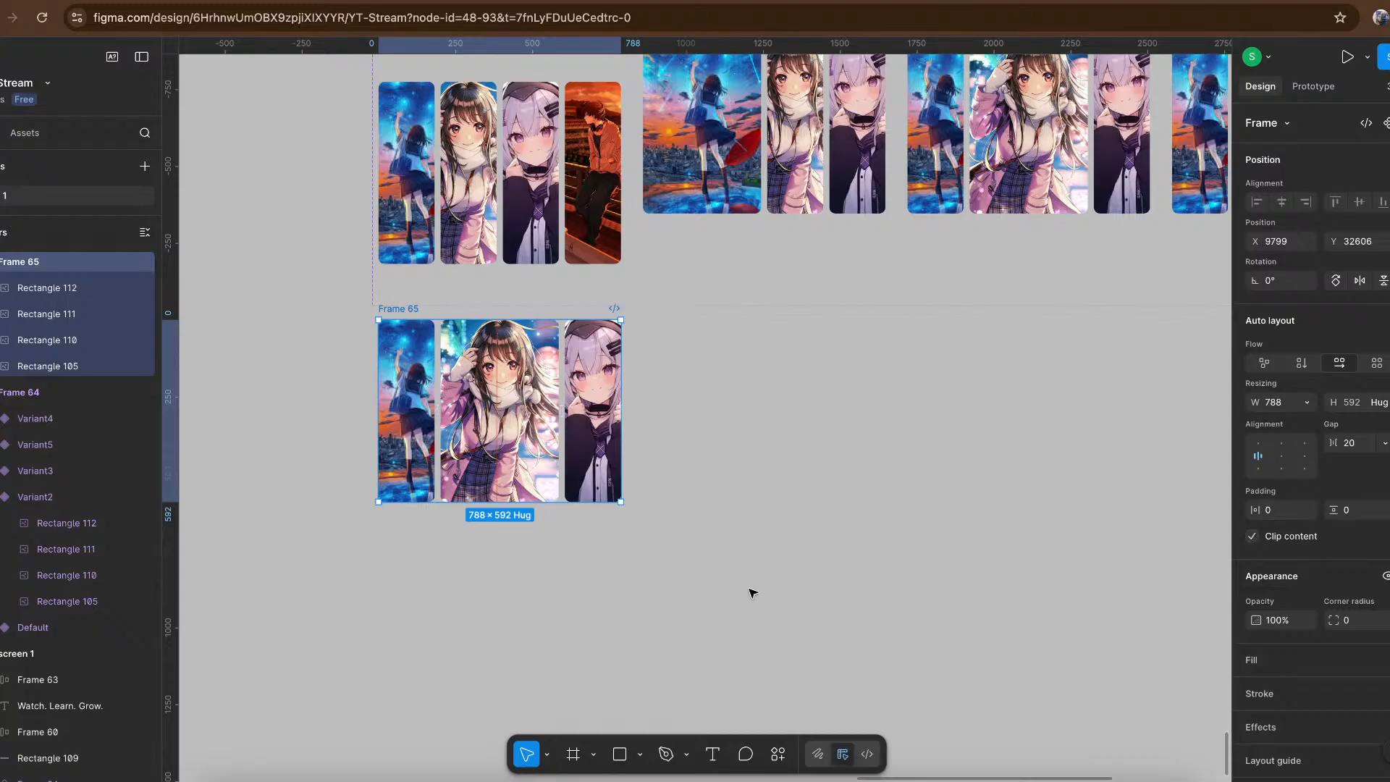
# Show the prototype connections of the Default variant in Frame 64 and inspect the first card's While hovering interaction to Variant2.
pyautogui.scroll(2, 688, 383)
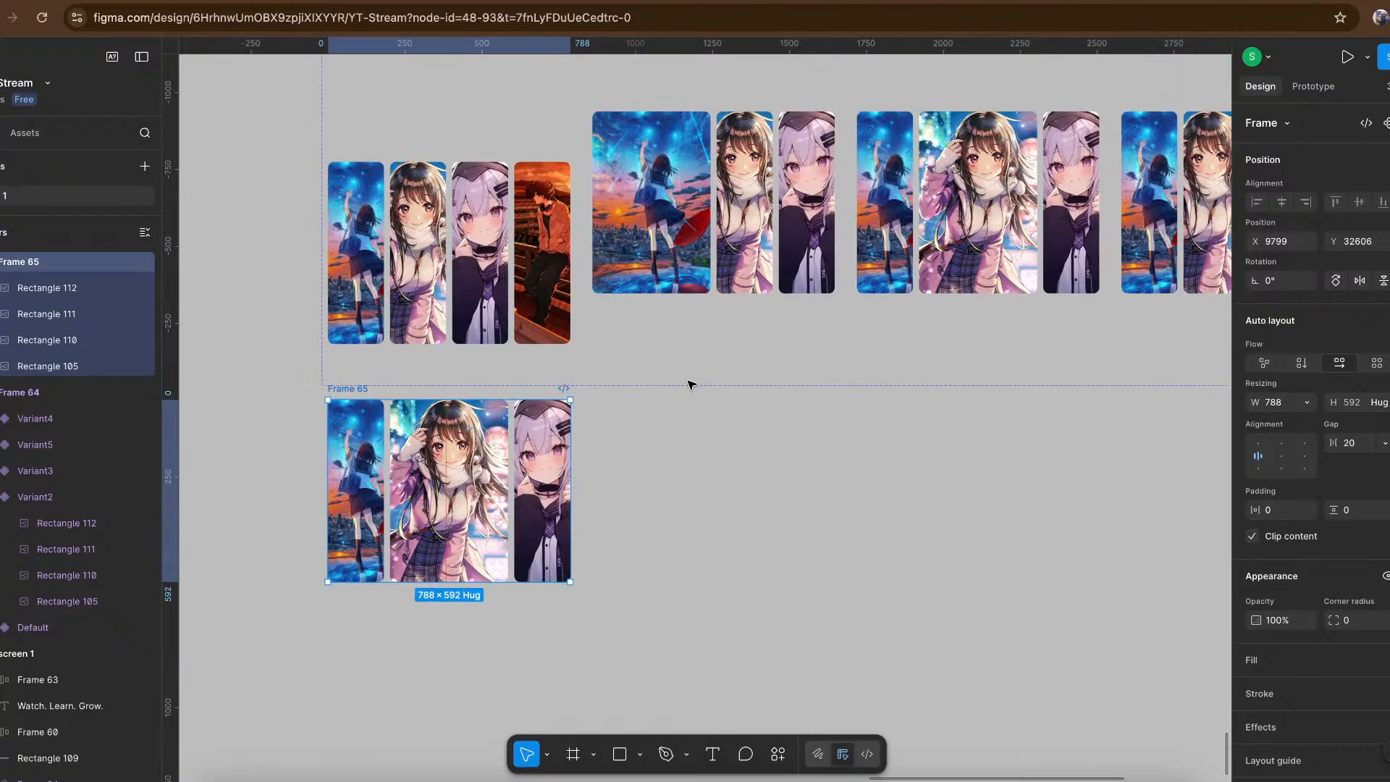
pyautogui.scroll(3, 518, 283)
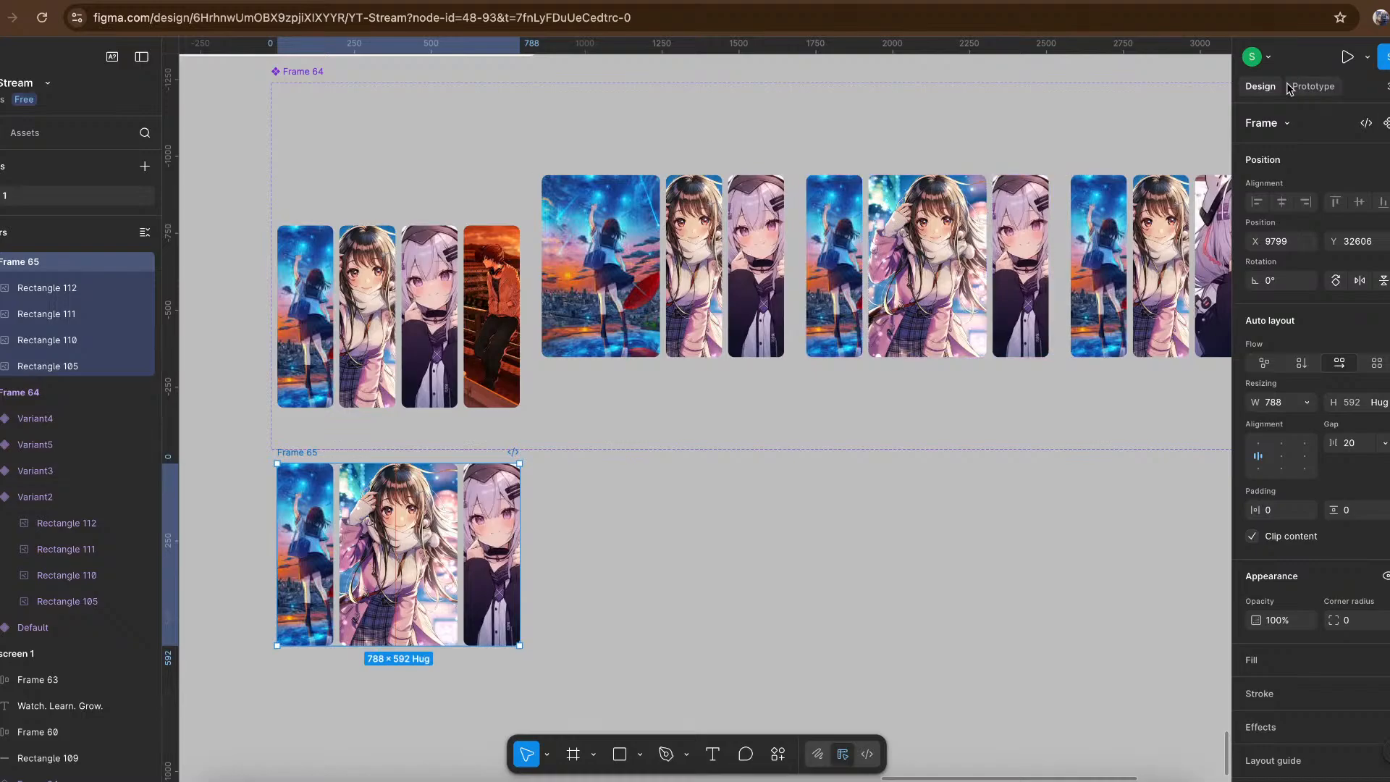
pyautogui.click(1313, 86)
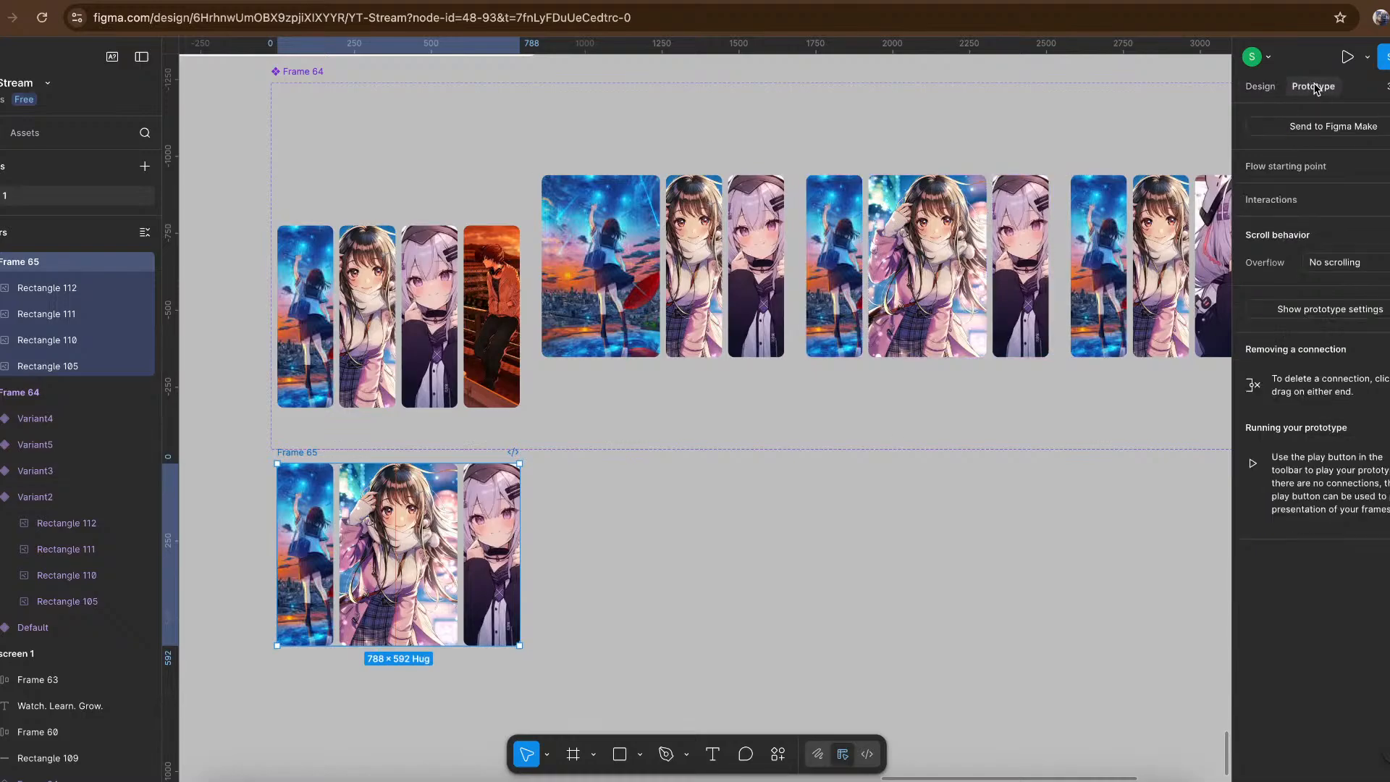
pyautogui.click(467, 361)
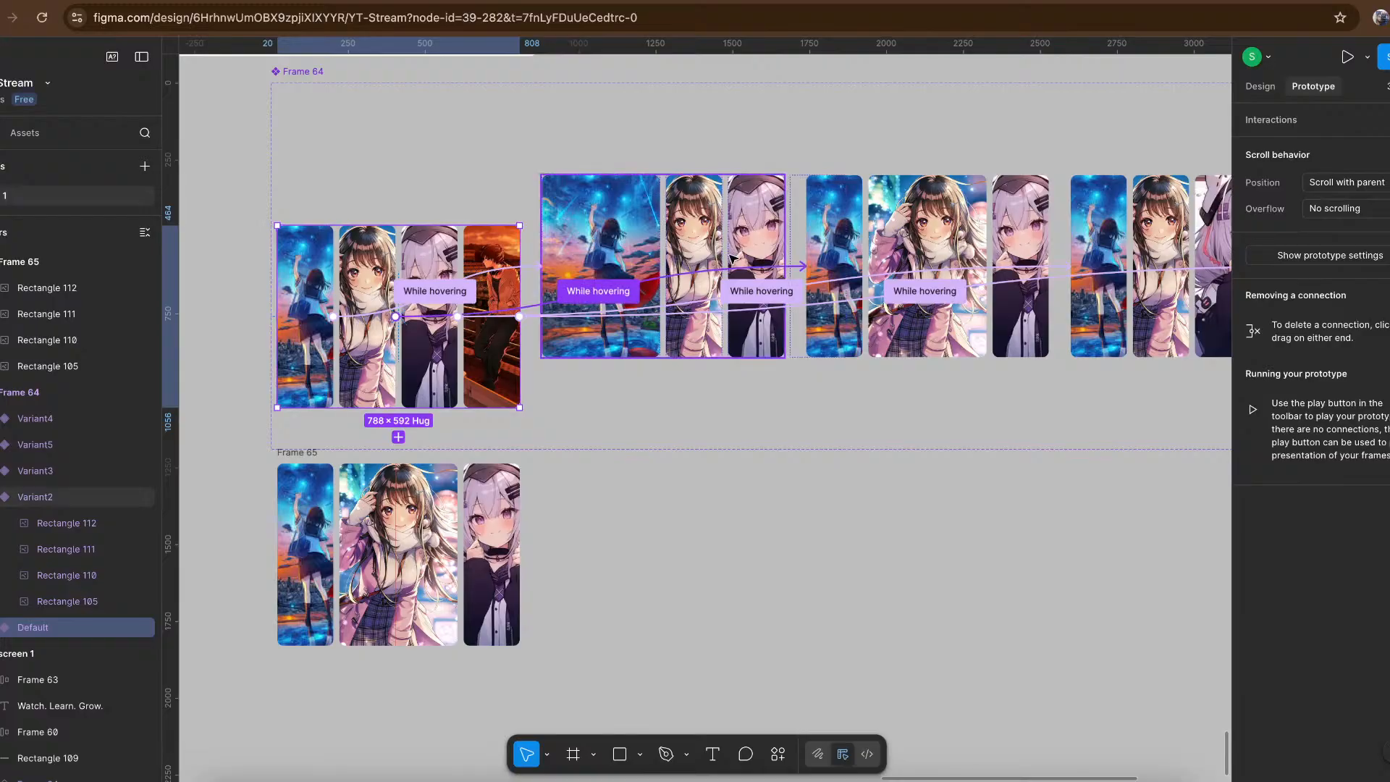
pyautogui.hscroll(5, 797, 283)
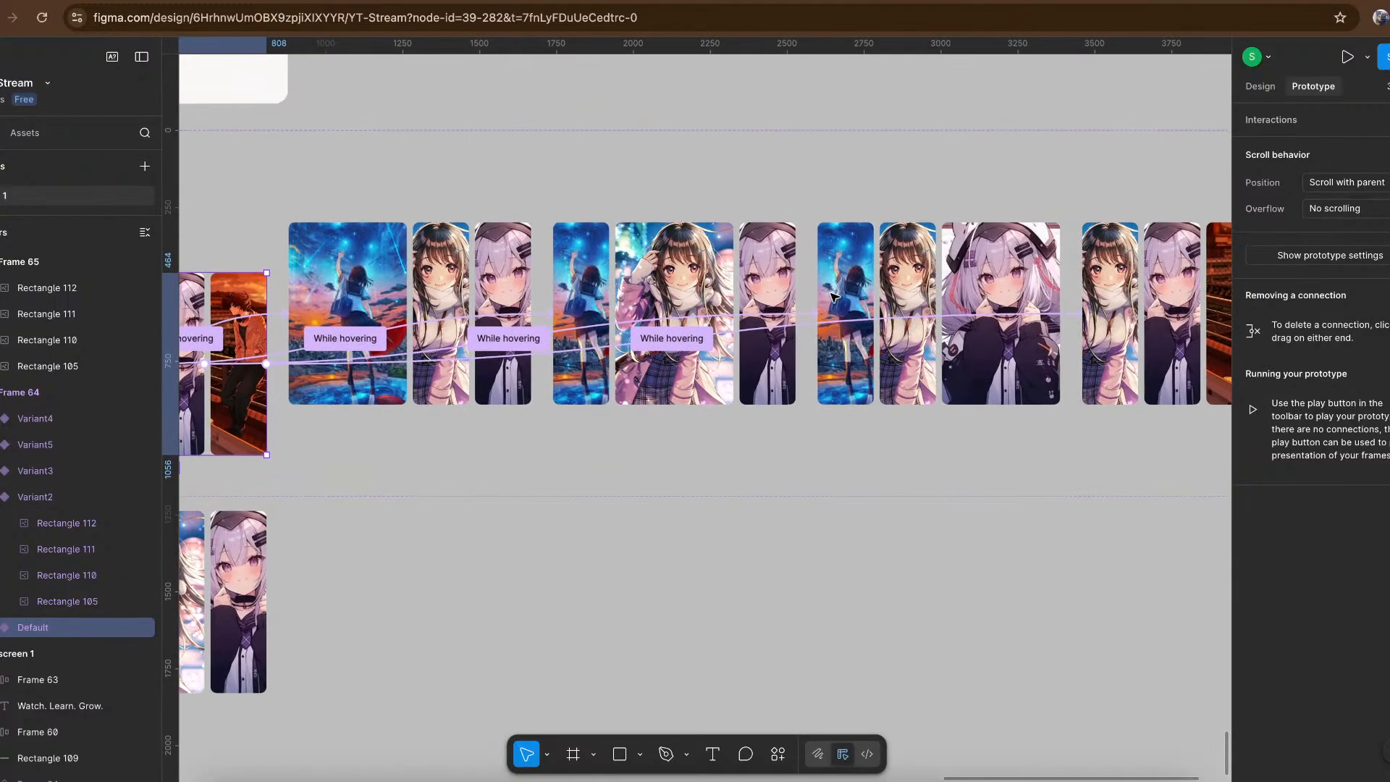
pyautogui.hscroll(-5, 444, 397)
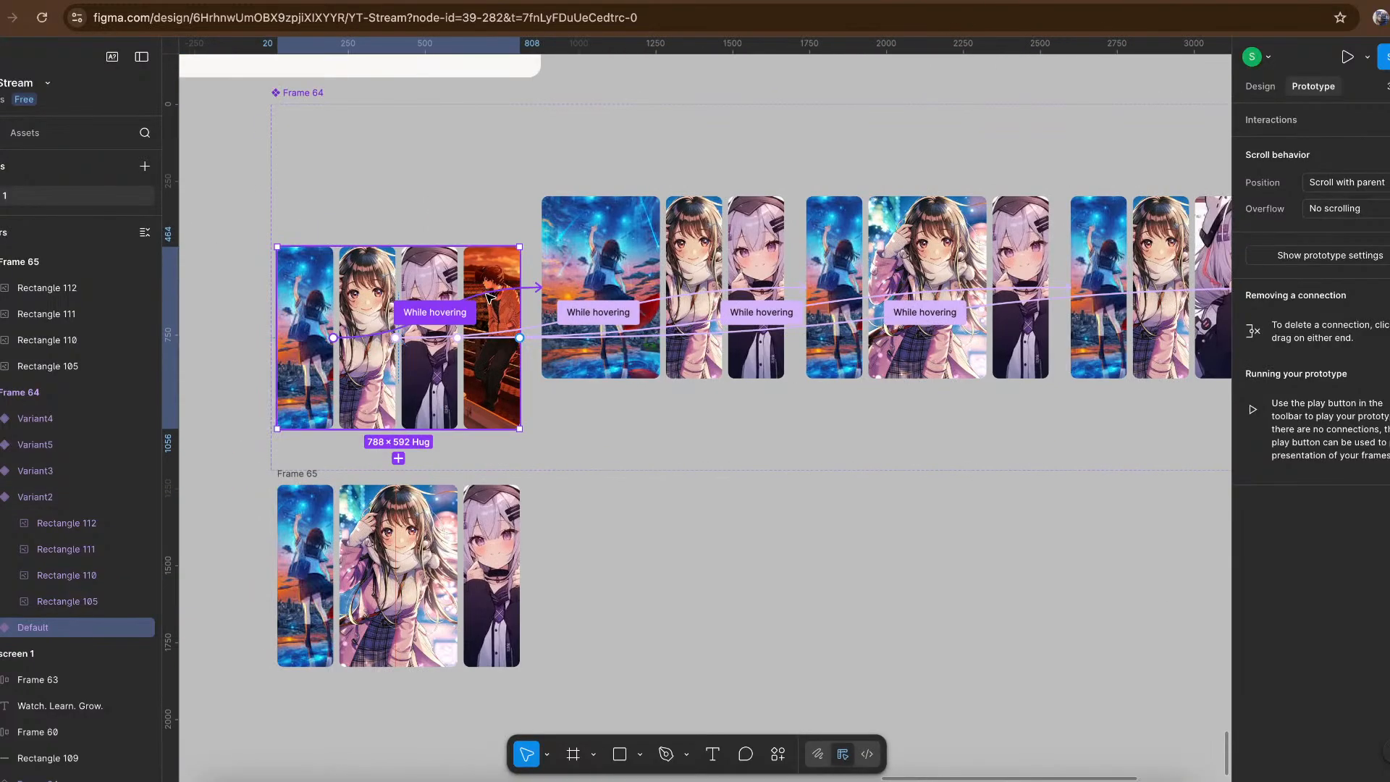
pyautogui.click(488, 297)
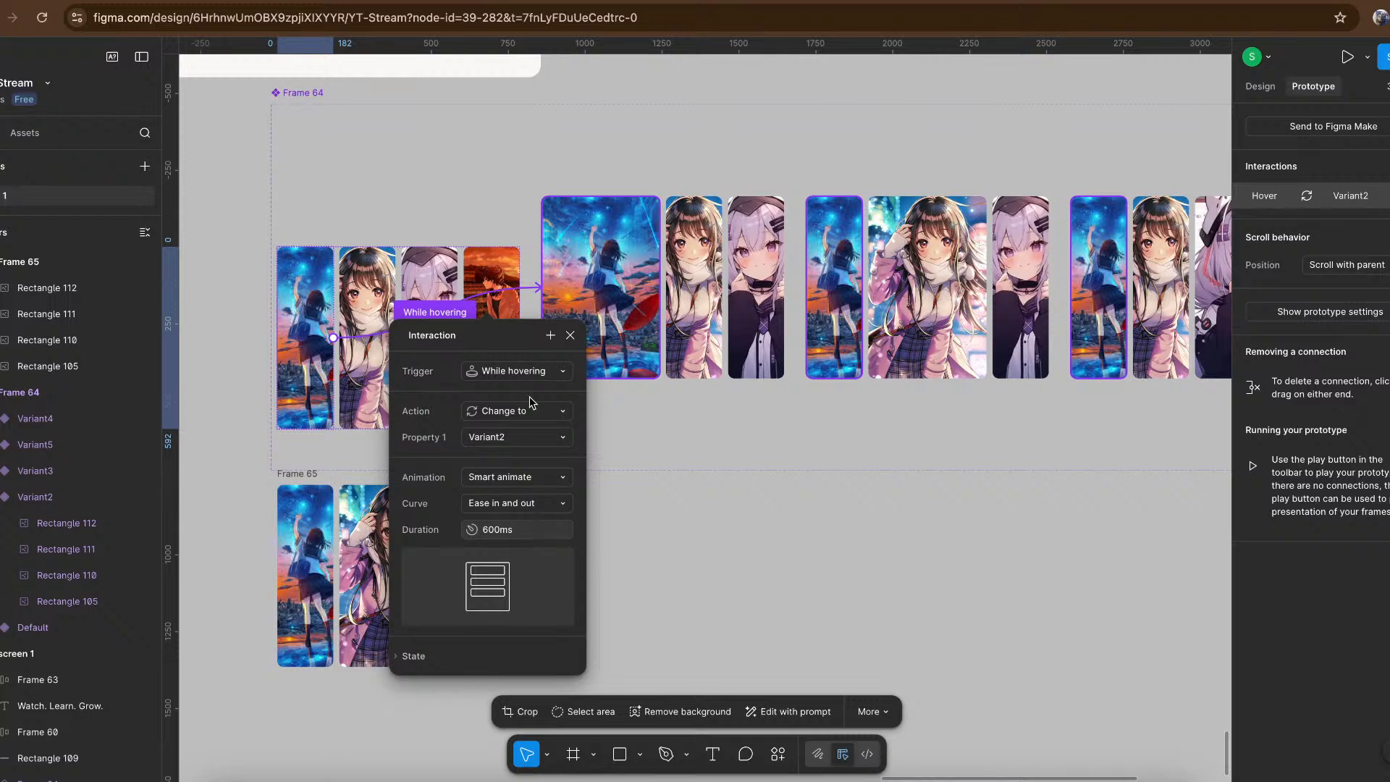
# Switch to the running prototype preview and test the hover expansion of the first and second image cards.
pyautogui.click(348, 2)
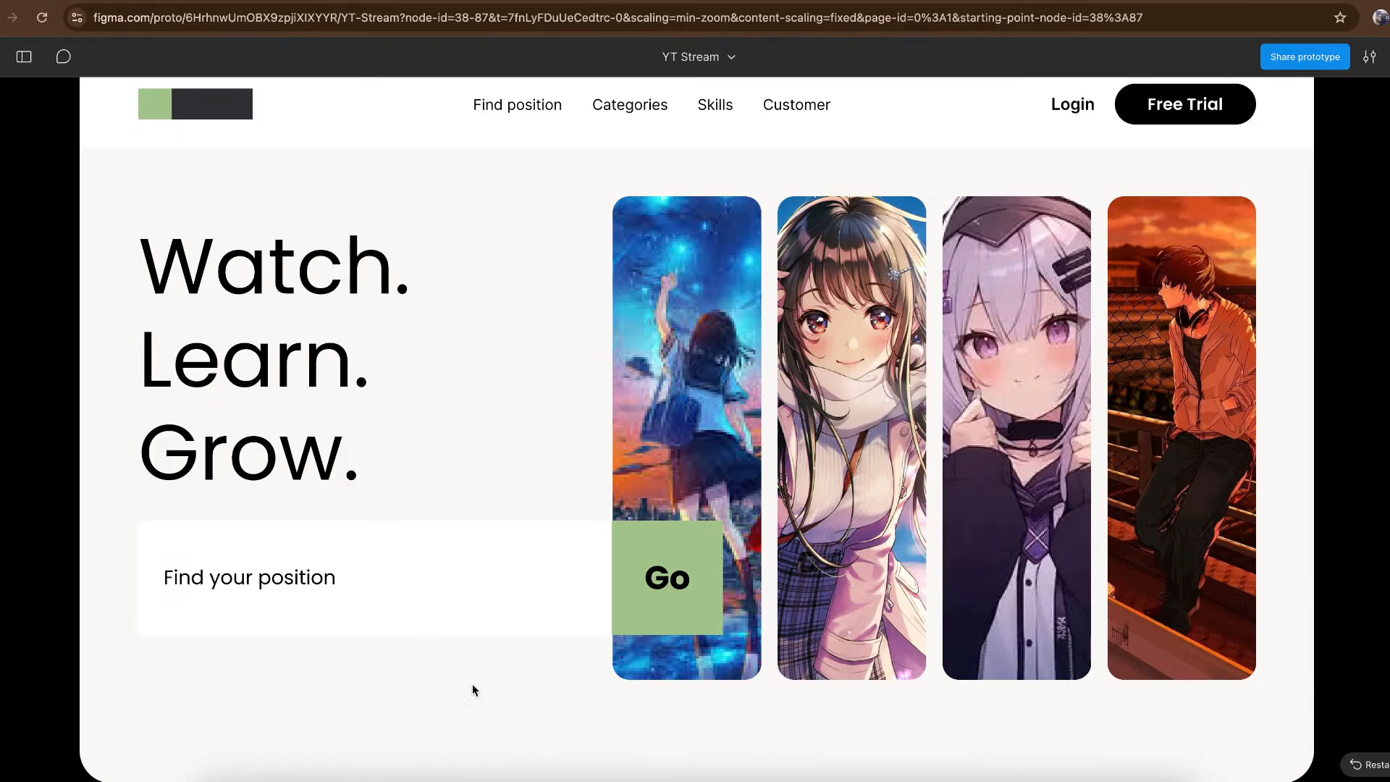
pyautogui.moveTo(643, 661)
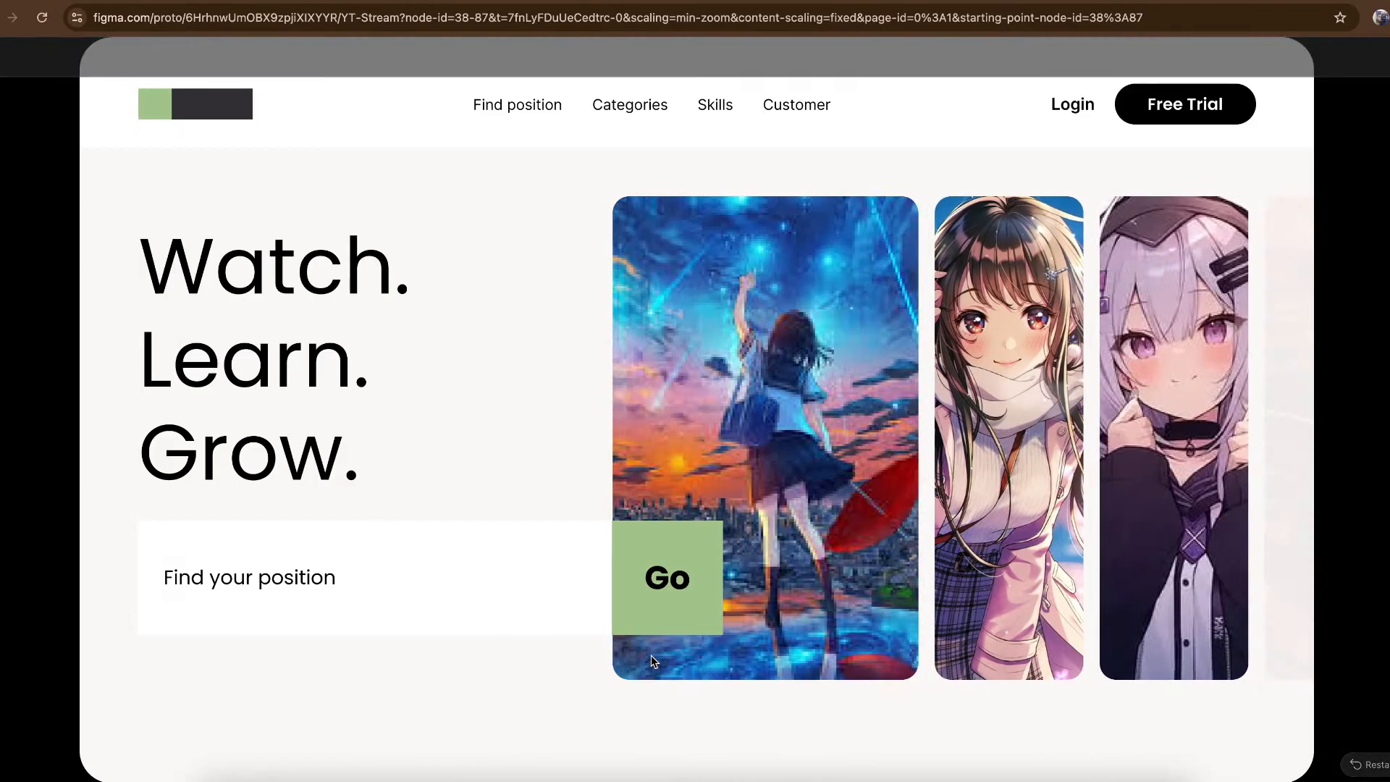
pyautogui.press('r')
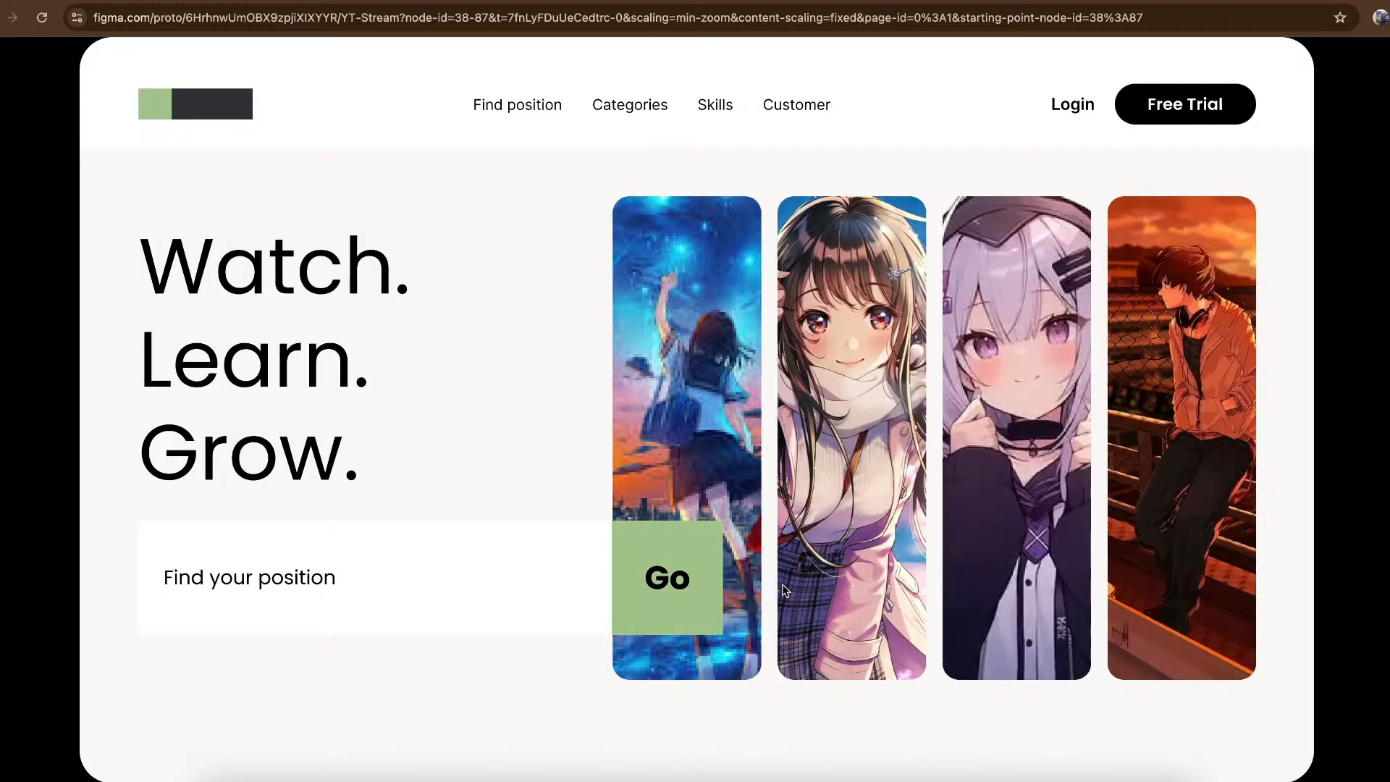
pyautogui.moveTo(779, 673)
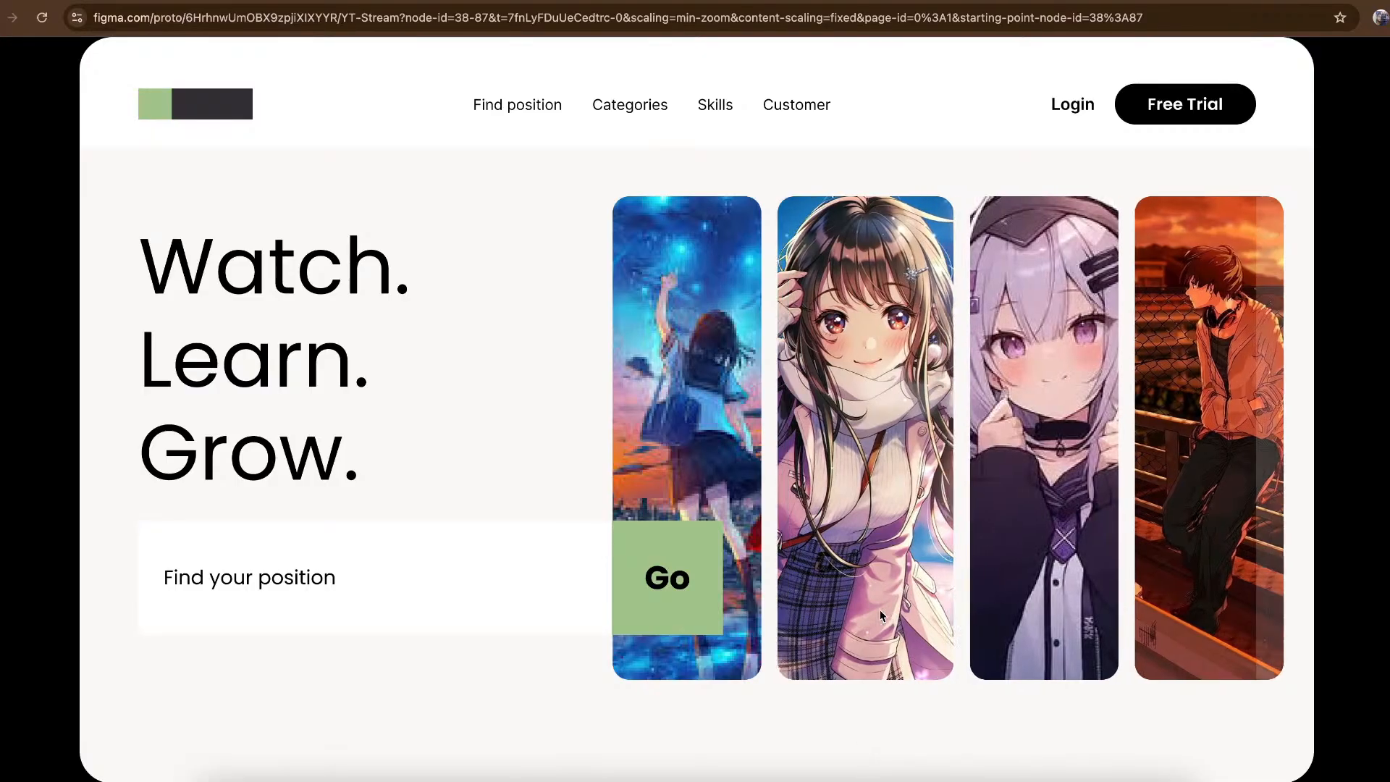
pyautogui.moveTo(882, 615)
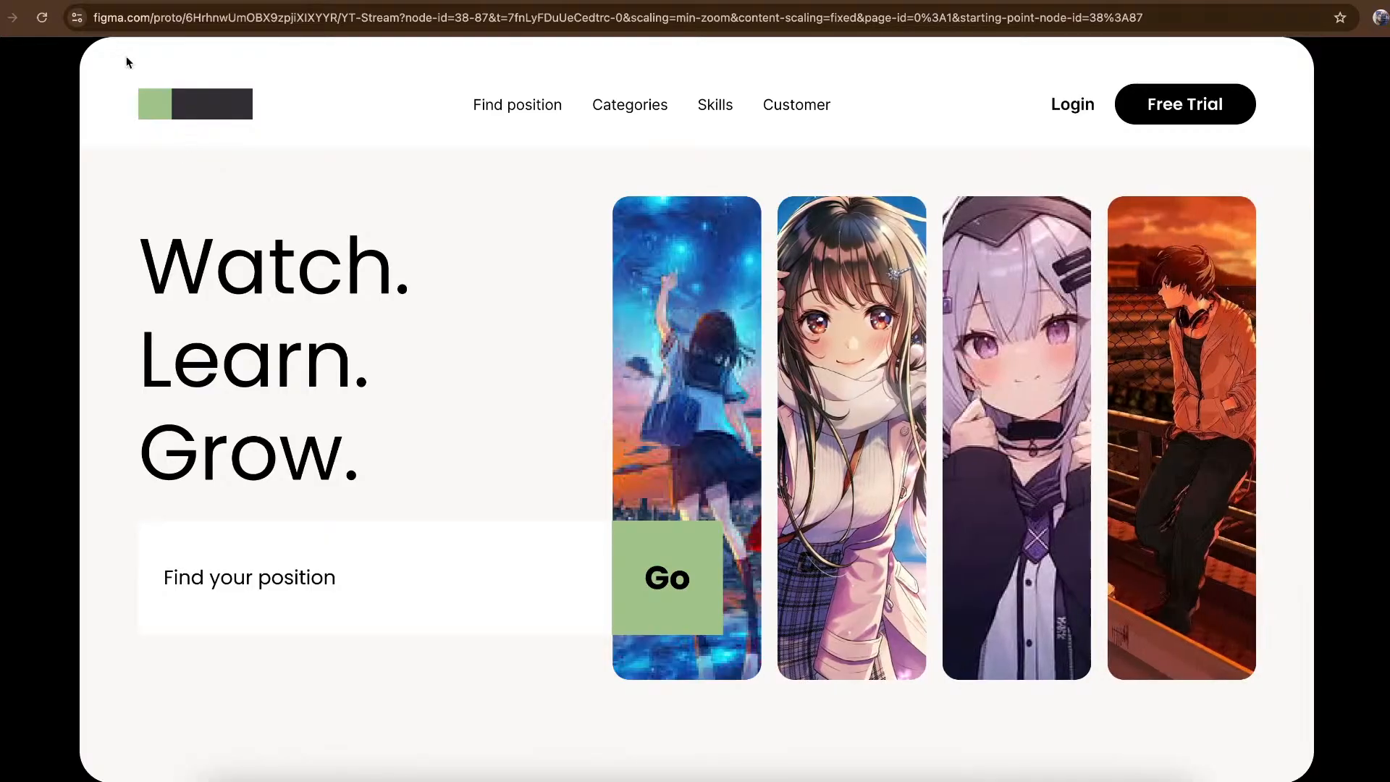
# Return to the design file, close the interaction settings and review the reference, screen 1 and all card variants together.
pyautogui.moveTo(127, 55)
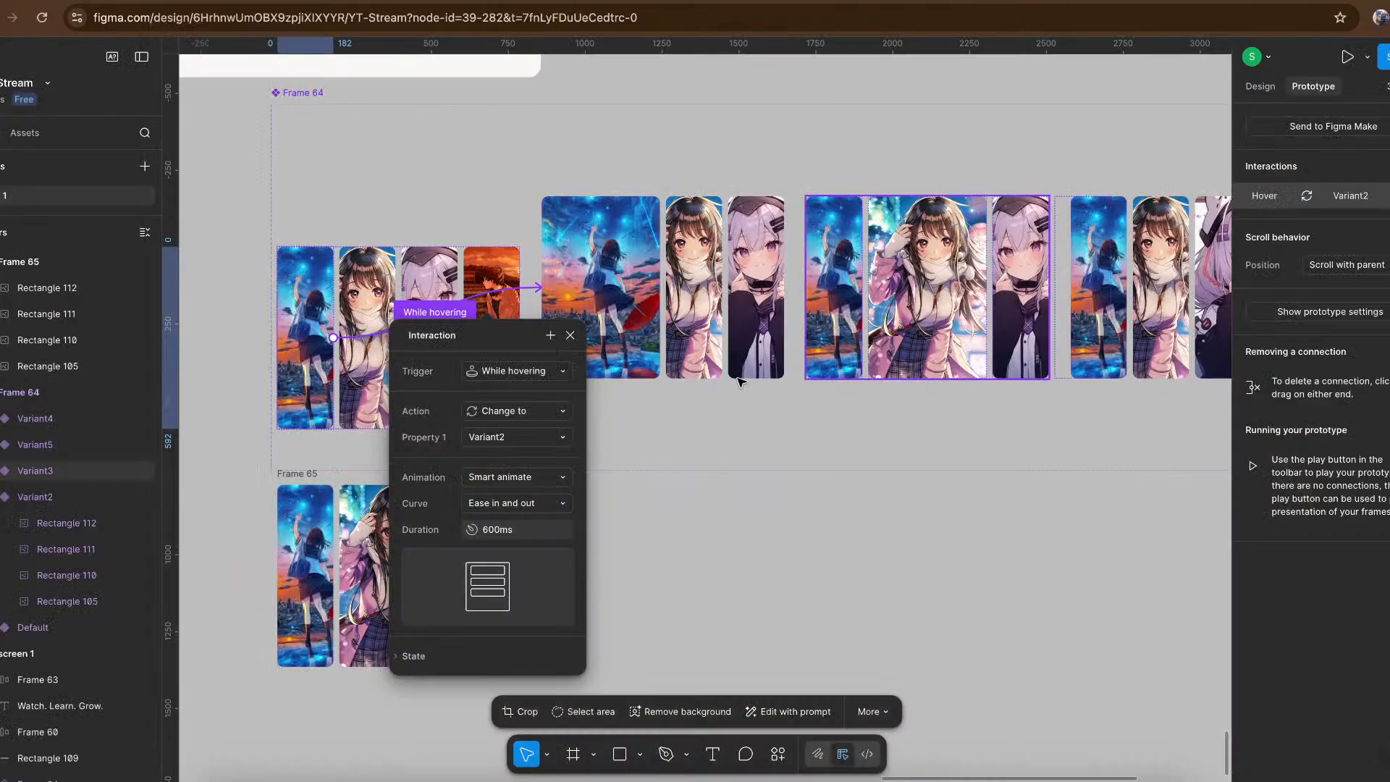
pyautogui.click(570, 337)
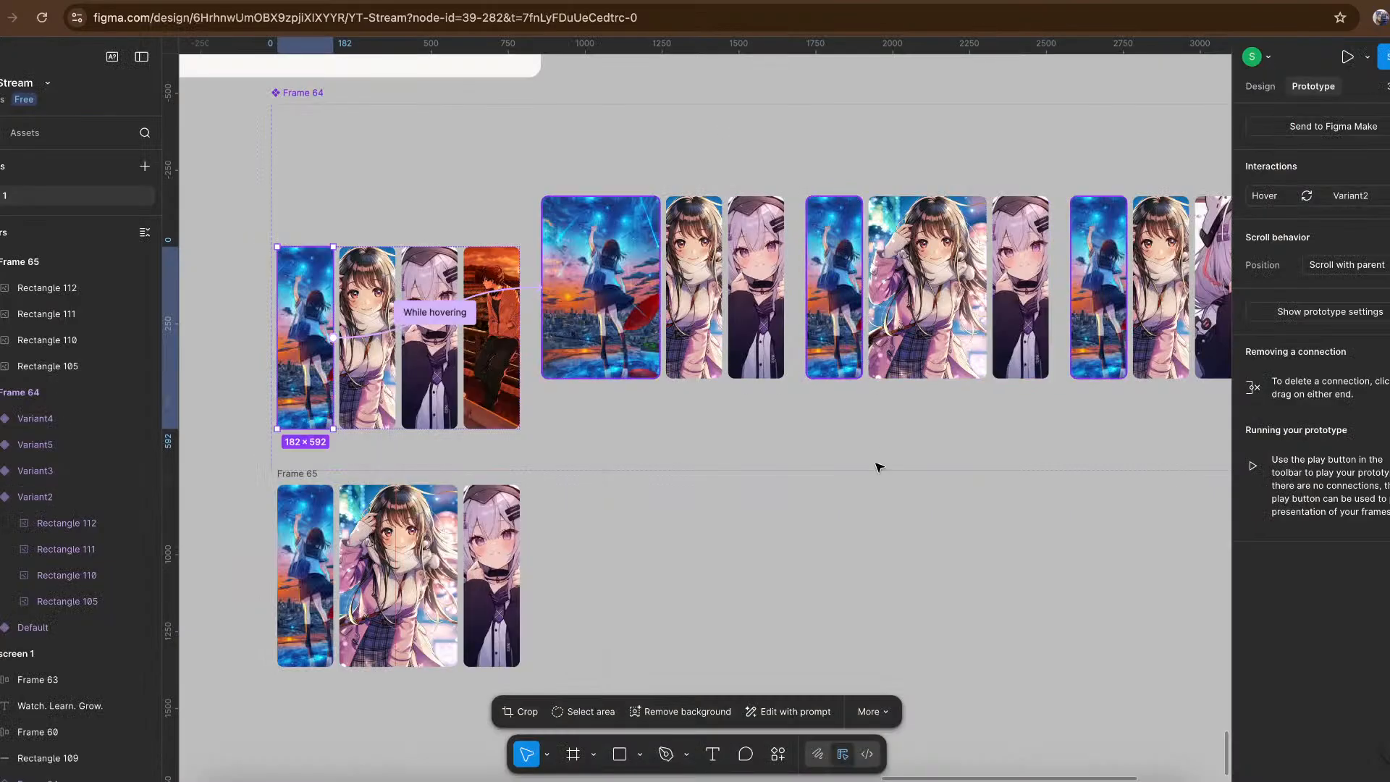
pyautogui.scroll(-5, 878, 466)
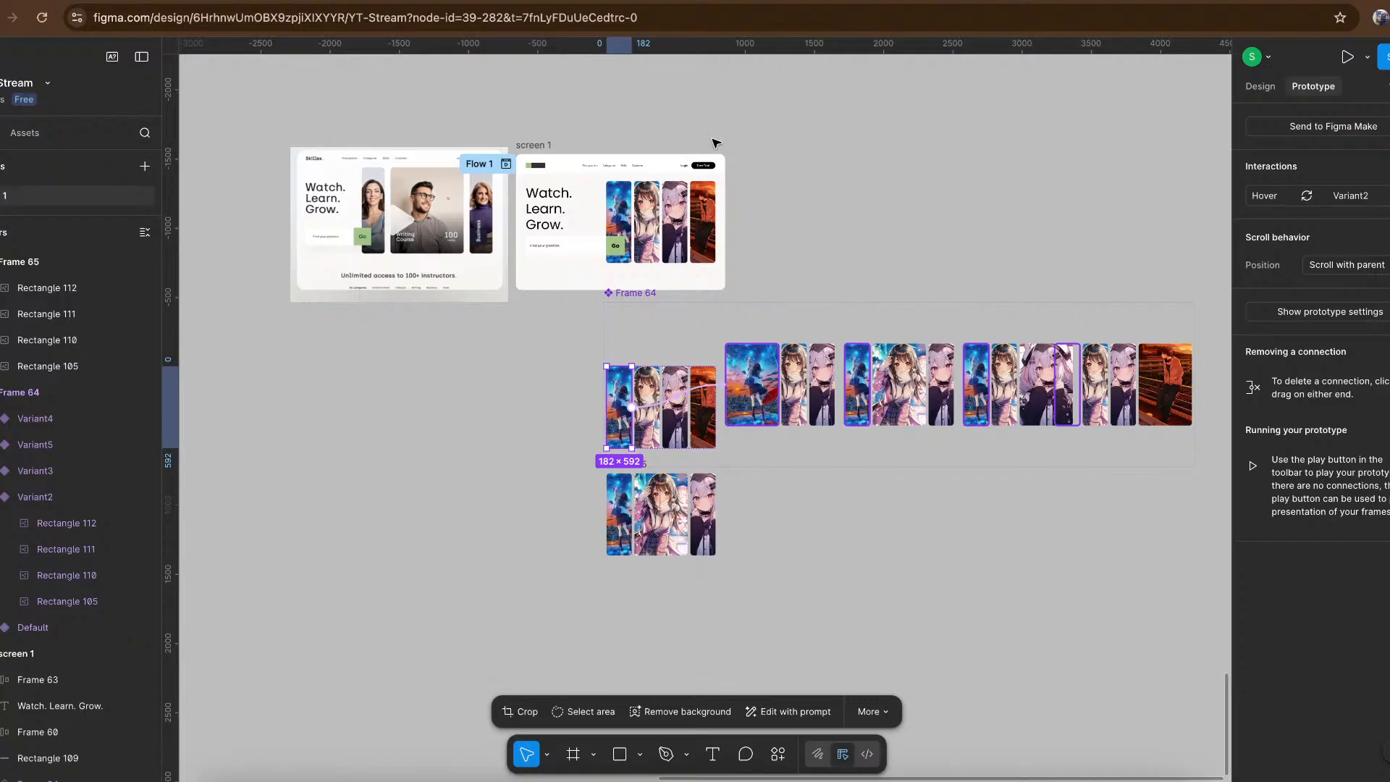
pyautogui.hscroll(2, 521, 419)
pyautogui.scroll(2, 521, 419)
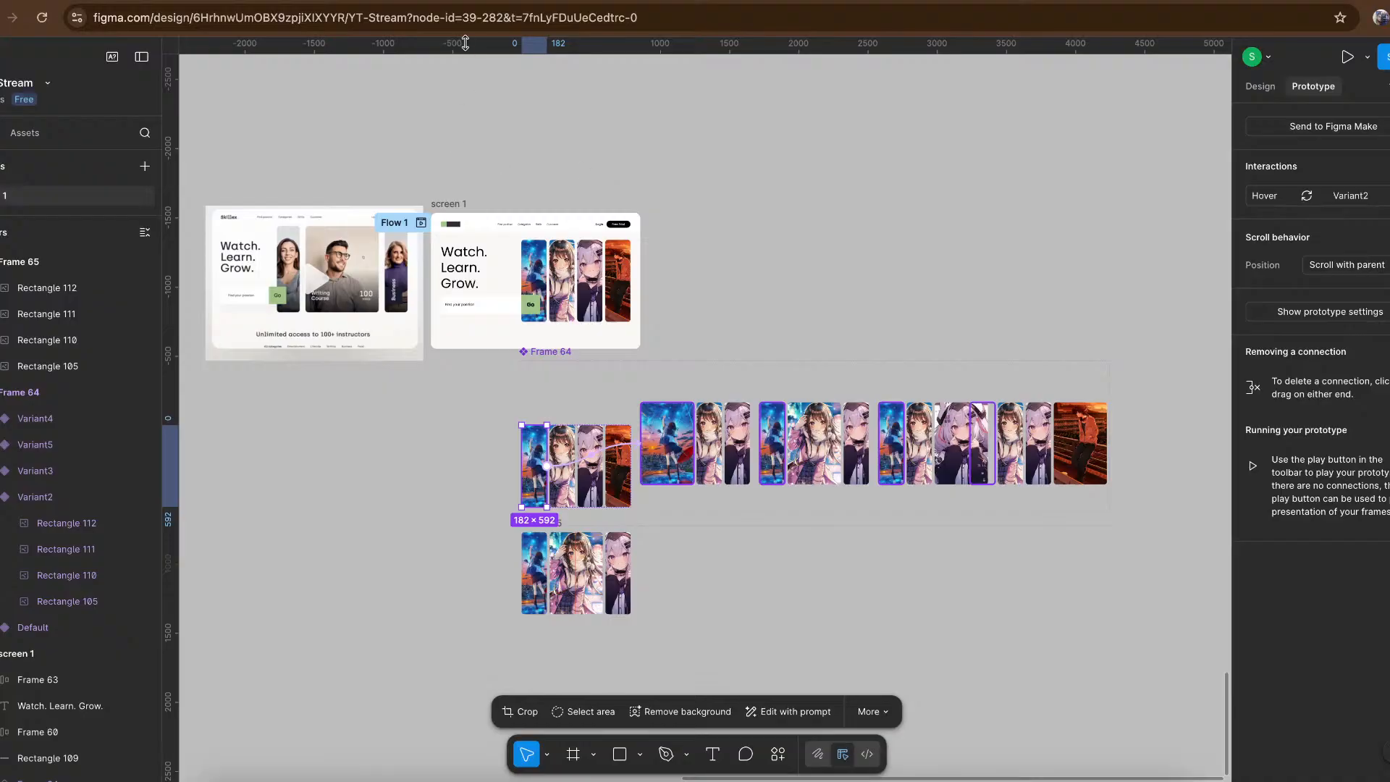
# Open pinterest.com in a new browser tab and examine how the pins in the feed react to hovering.
pyautogui.press('super+t')
pyautogui.write('p')
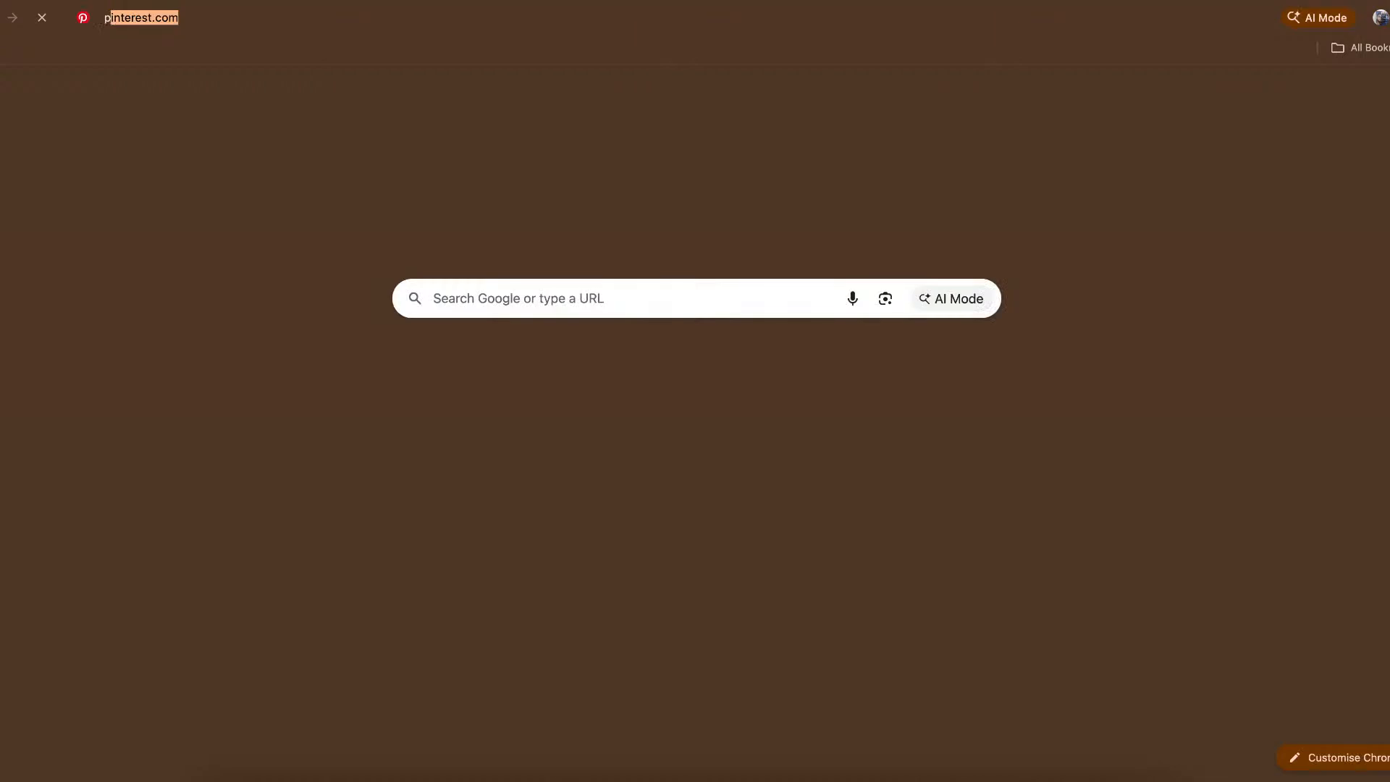
pyautogui.write('inter')
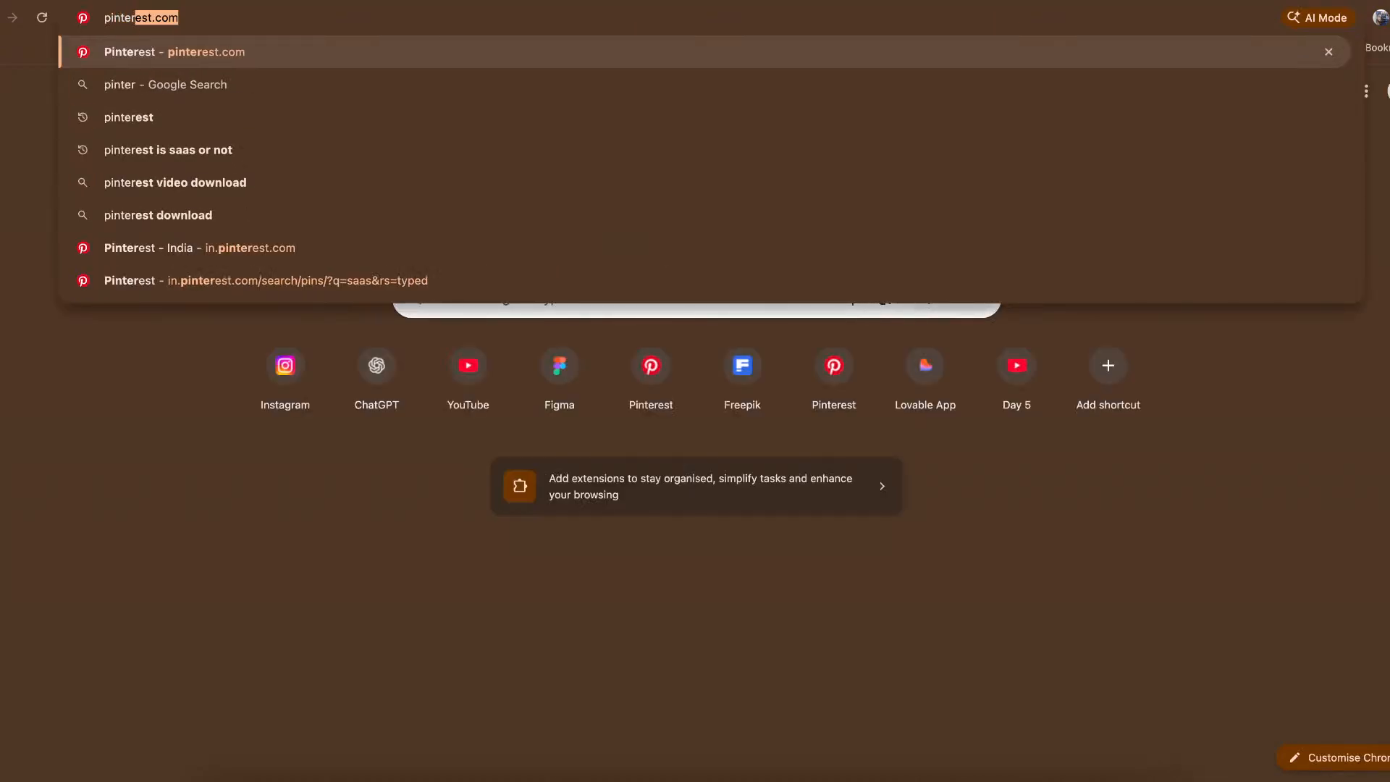
pyautogui.press('Return')
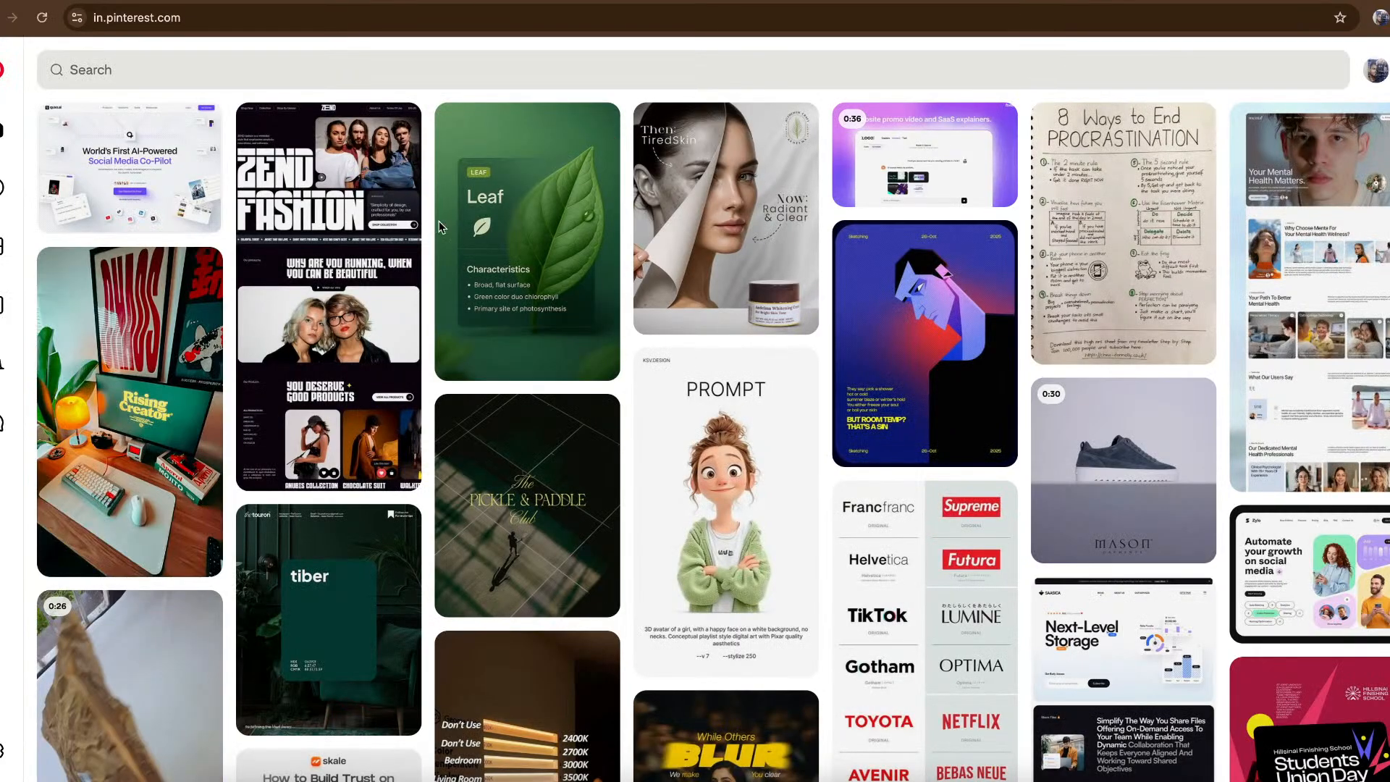
pyautogui.moveTo(355, 300)
pyautogui.moveTo(601, 327)
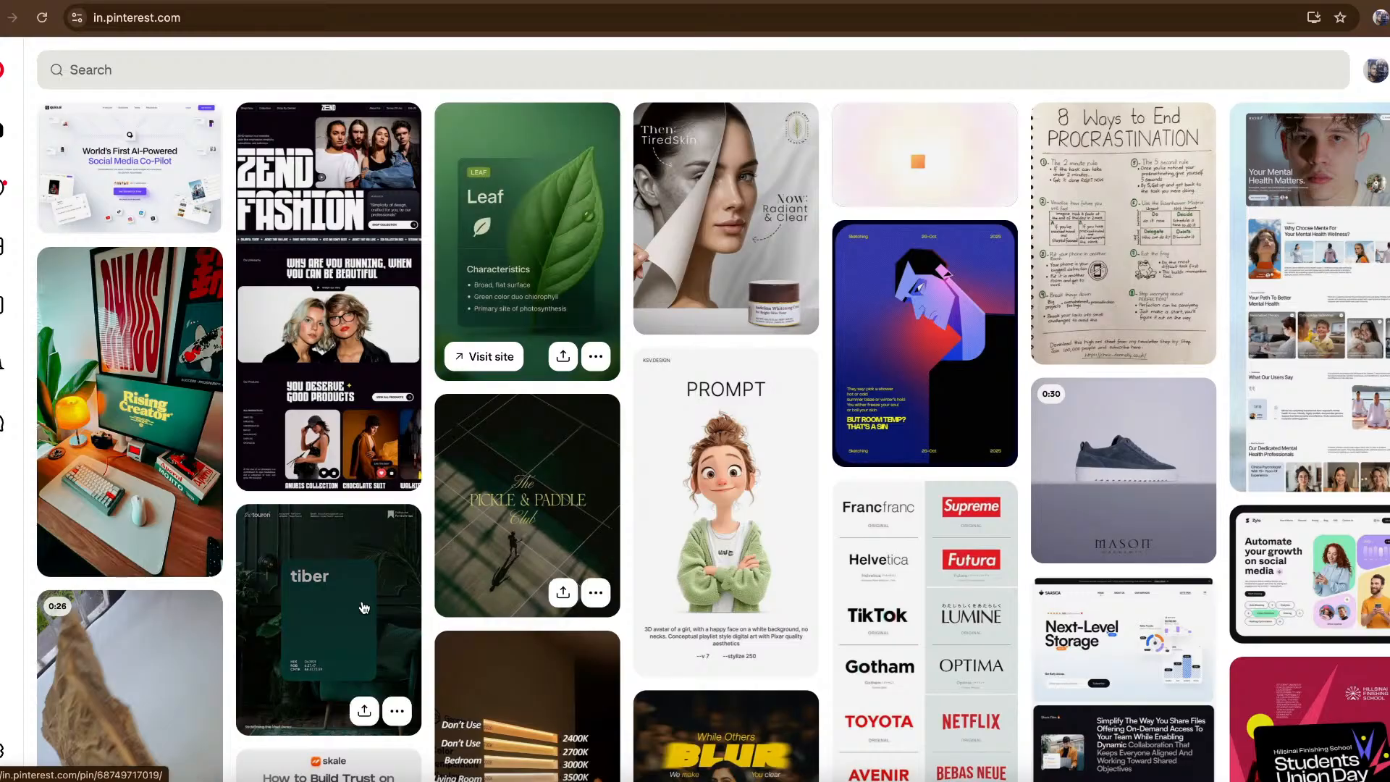
pyautogui.moveTo(364, 606)
pyautogui.moveTo(938, 332)
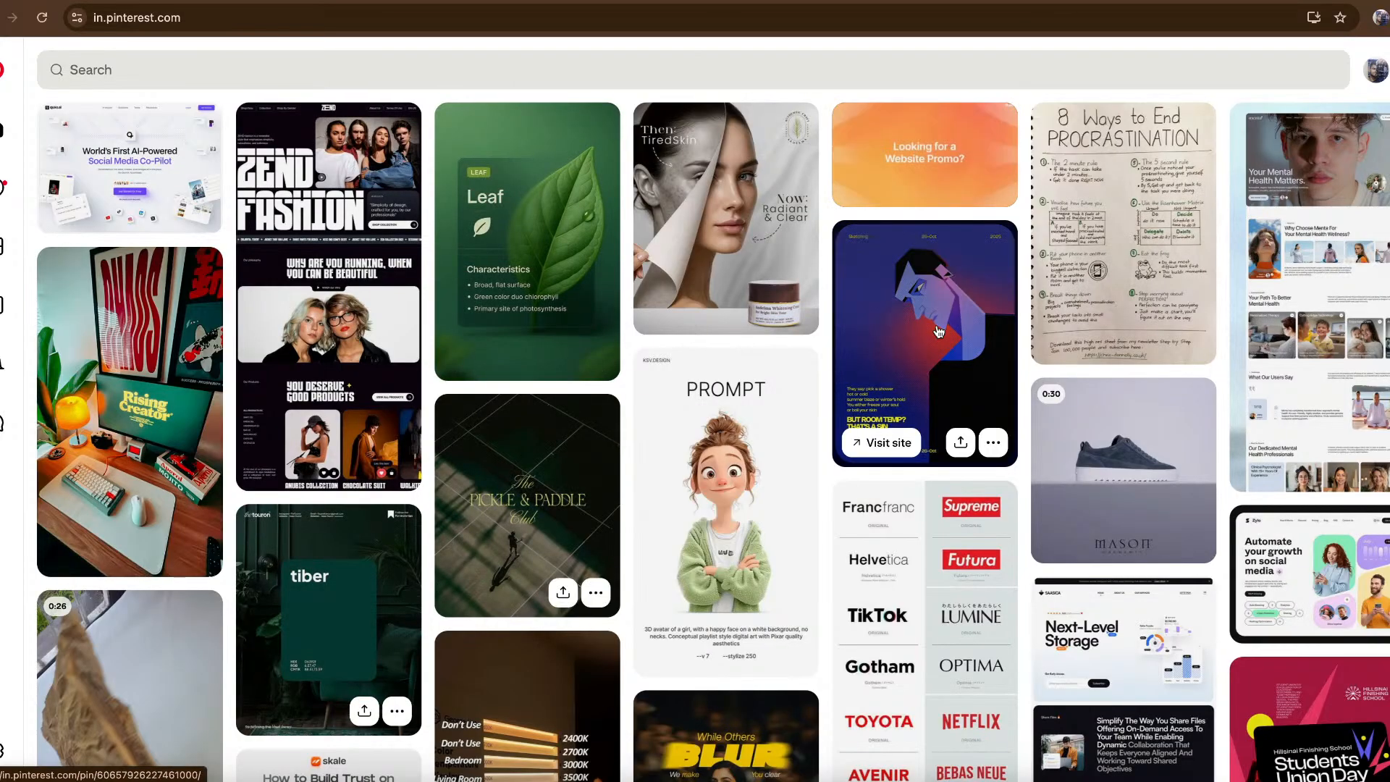
# Find the EduChild landing page pin in the Pinterest feed, open it and copy its image.
pyautogui.scroll(-2, 939, 332)
pyautogui.scroll(-4, 938, 331)
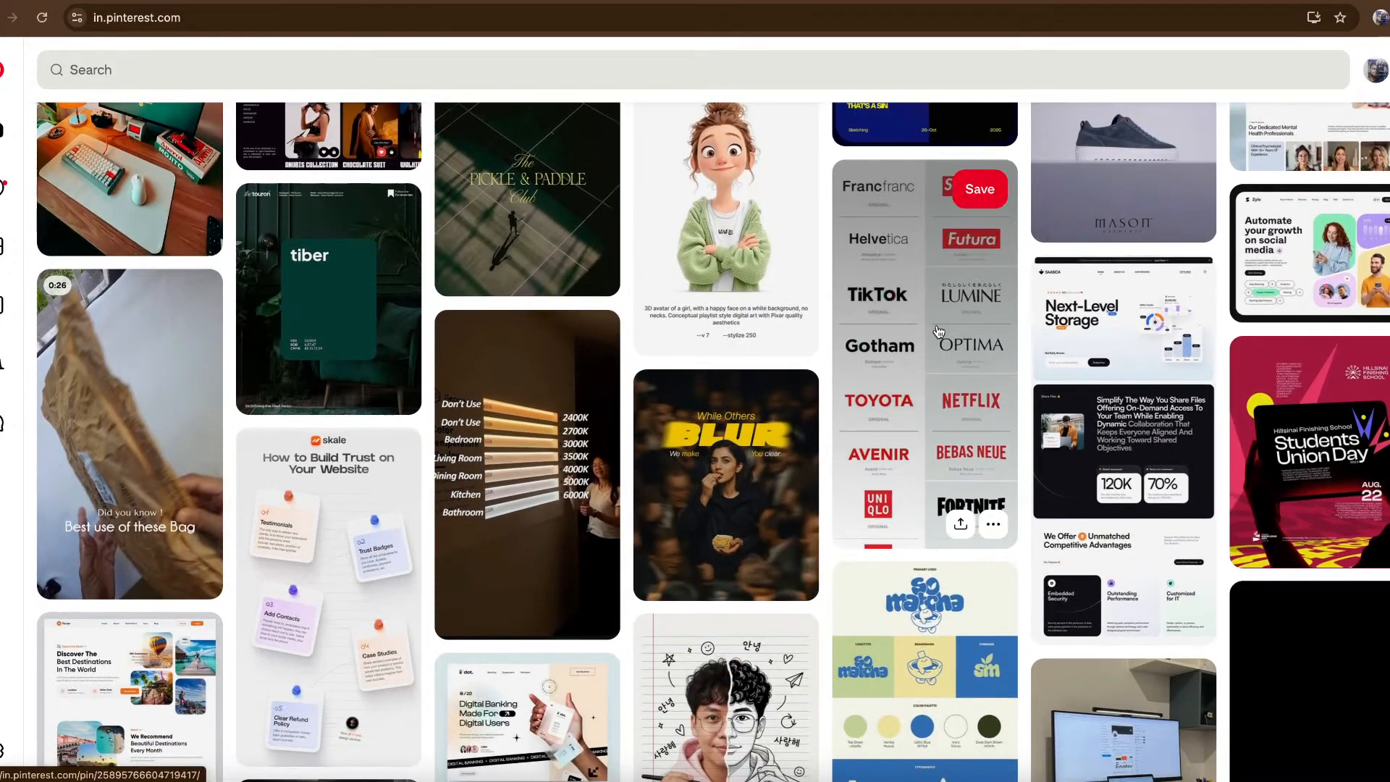
pyautogui.scroll(-3, 938, 332)
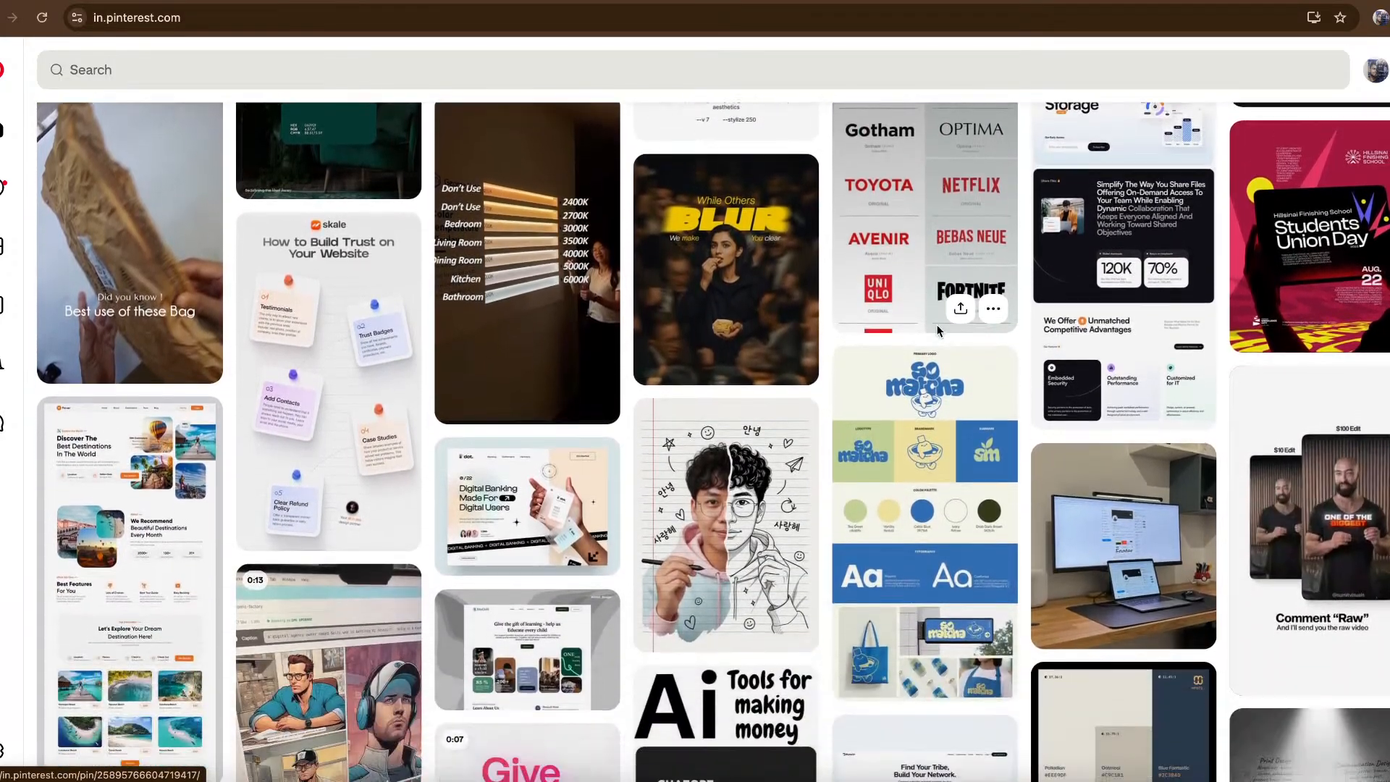
pyautogui.scroll(-5, 938, 332)
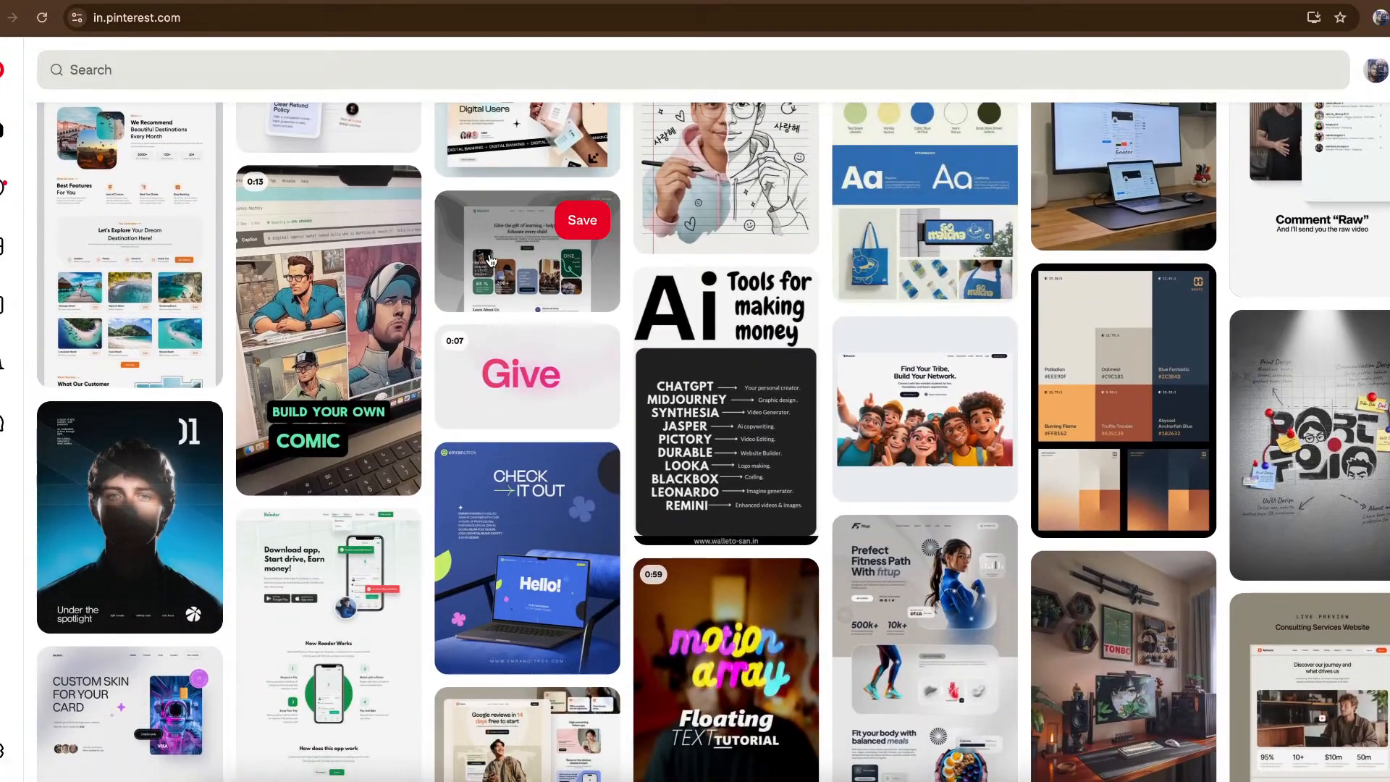
pyautogui.click(490, 259)
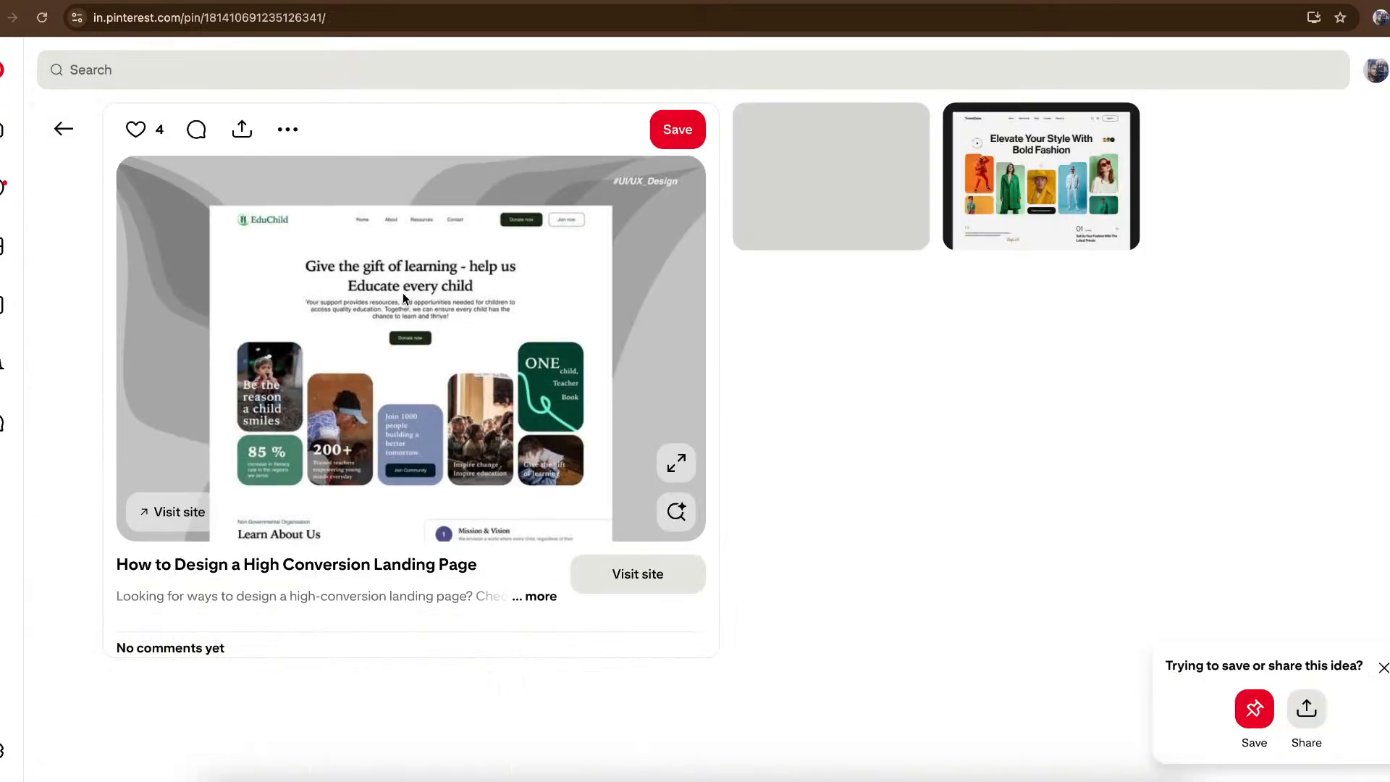
pyautogui.rightClick(403, 293)
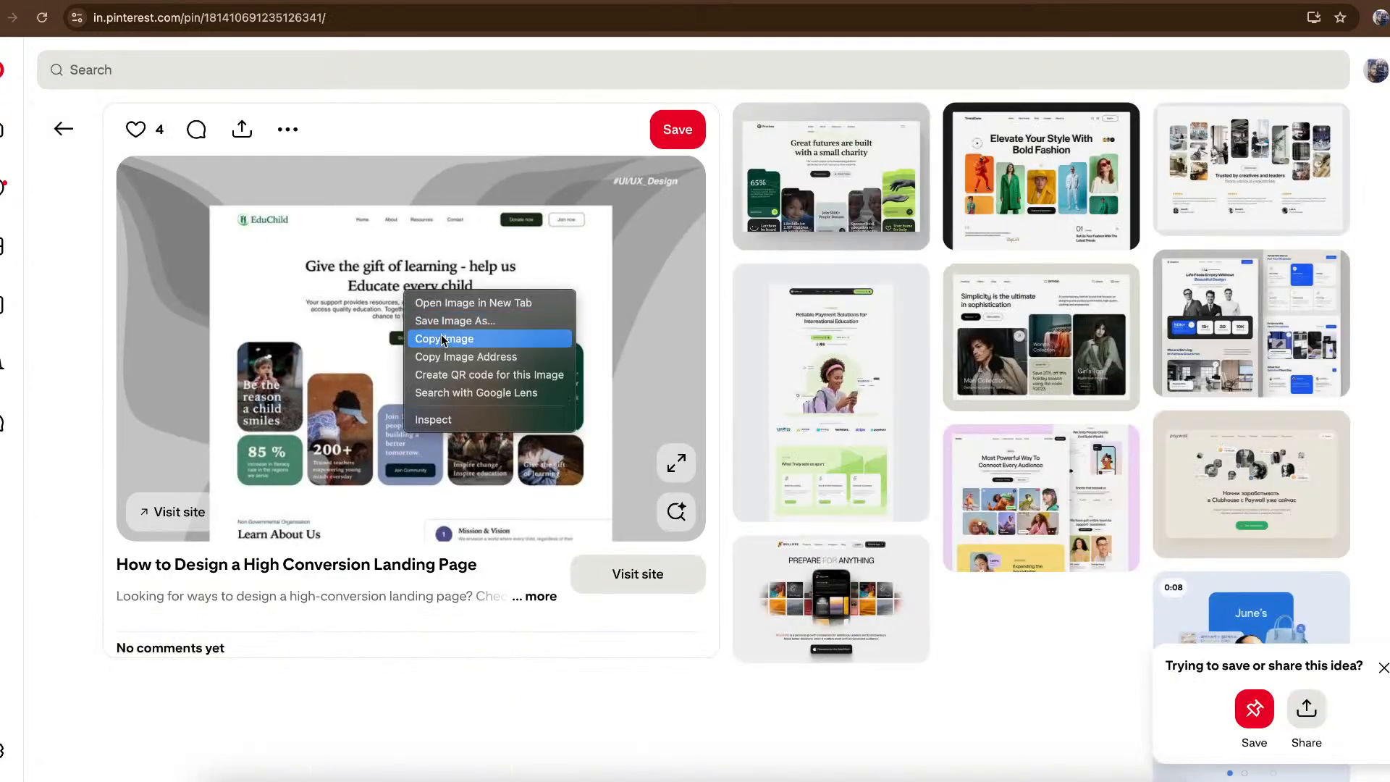
pyautogui.click(446, 340)
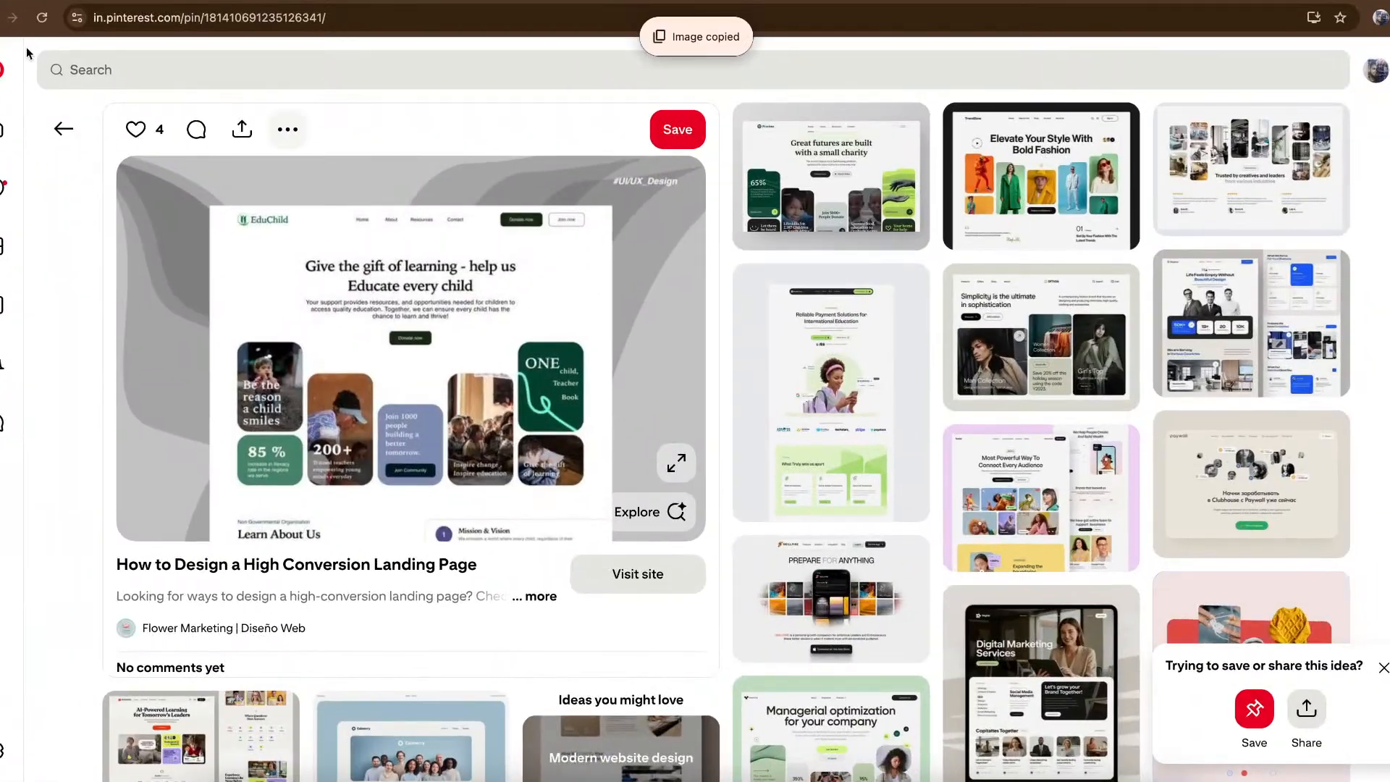
# Switch to the Figma design file, paste the copied EduChild image on empty canvas below the variants and examine its card layout.
pyautogui.click(22, 1)
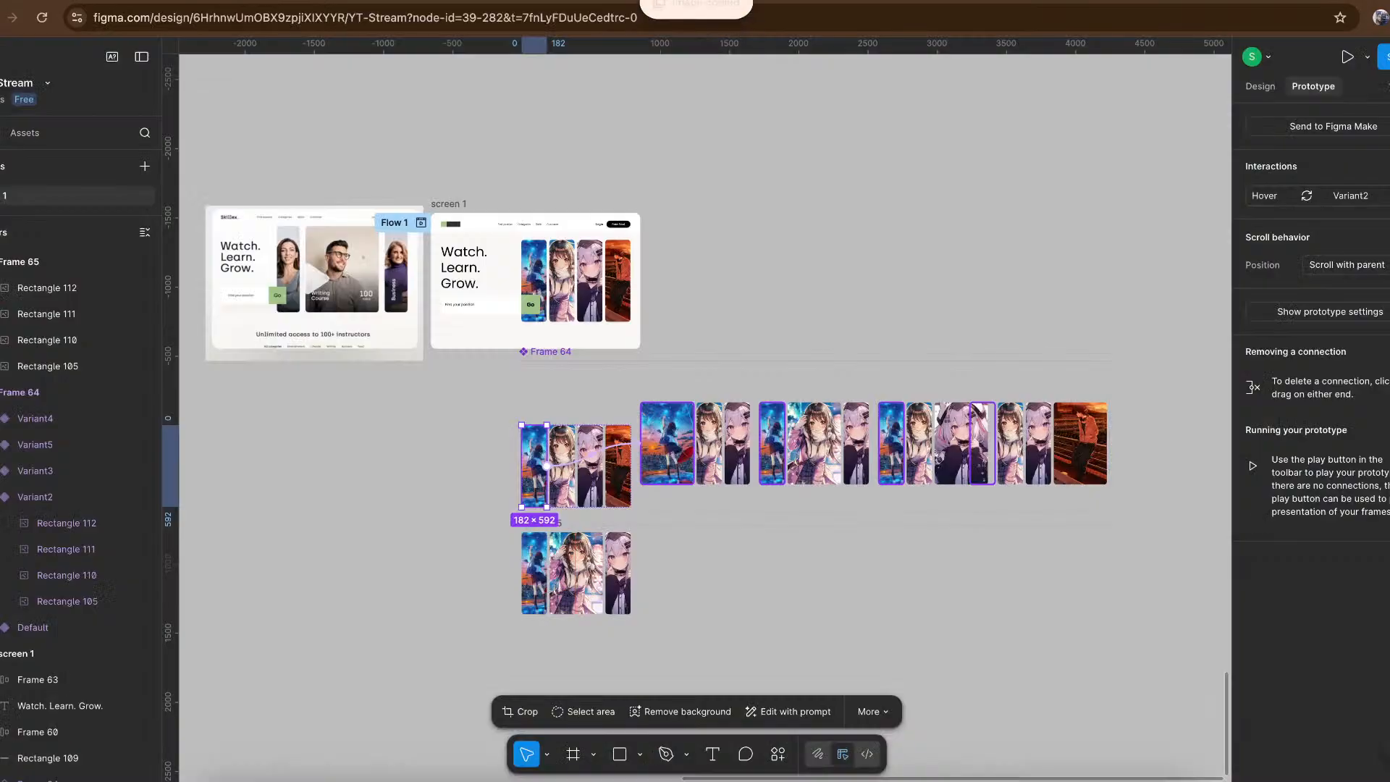
pyautogui.scroll(1, 418, 385)
pyautogui.scroll(-7, 418, 385)
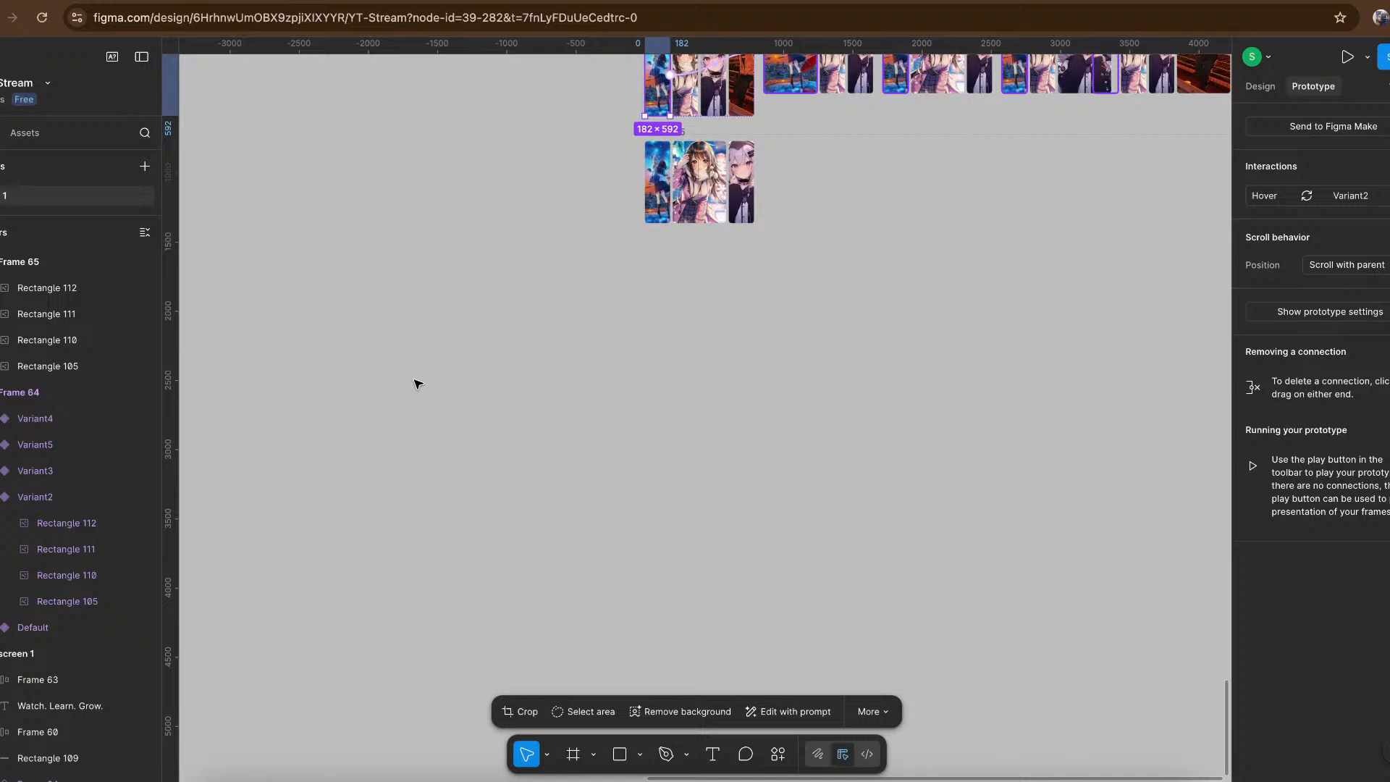
pyautogui.click(483, 561)
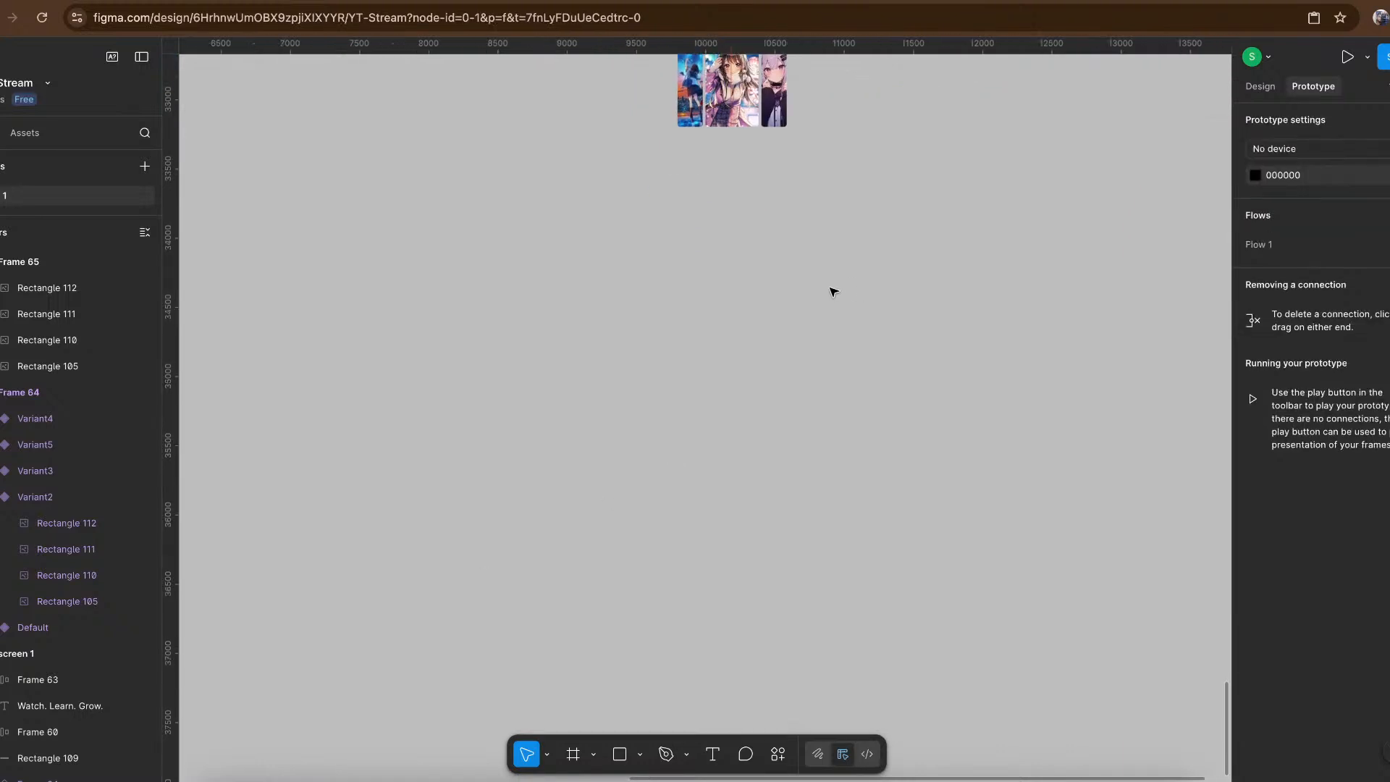
pyautogui.hotkey('ctrl', 'v')
pyautogui.scroll(5, 773, 437)
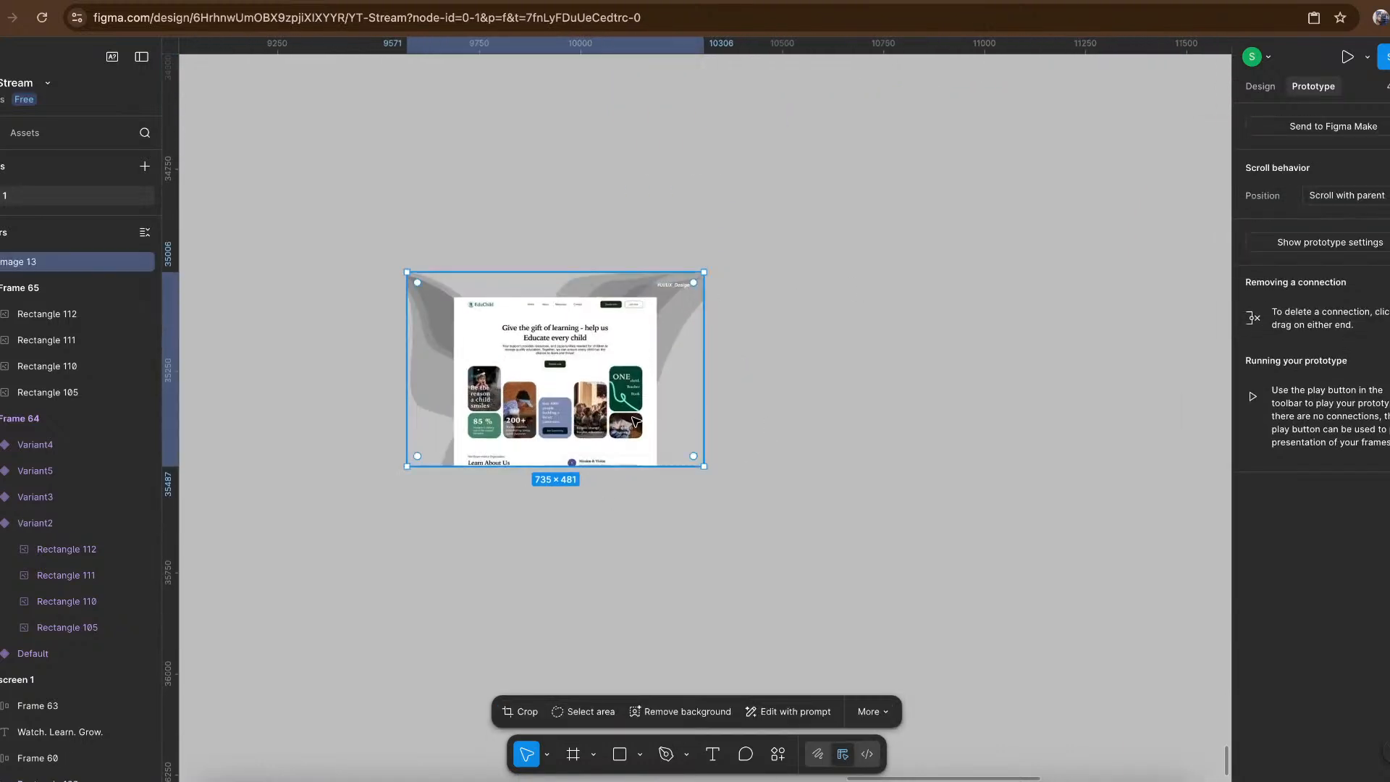
pyautogui.scroll(5, 635, 421)
pyautogui.scroll(2, 399, 299)
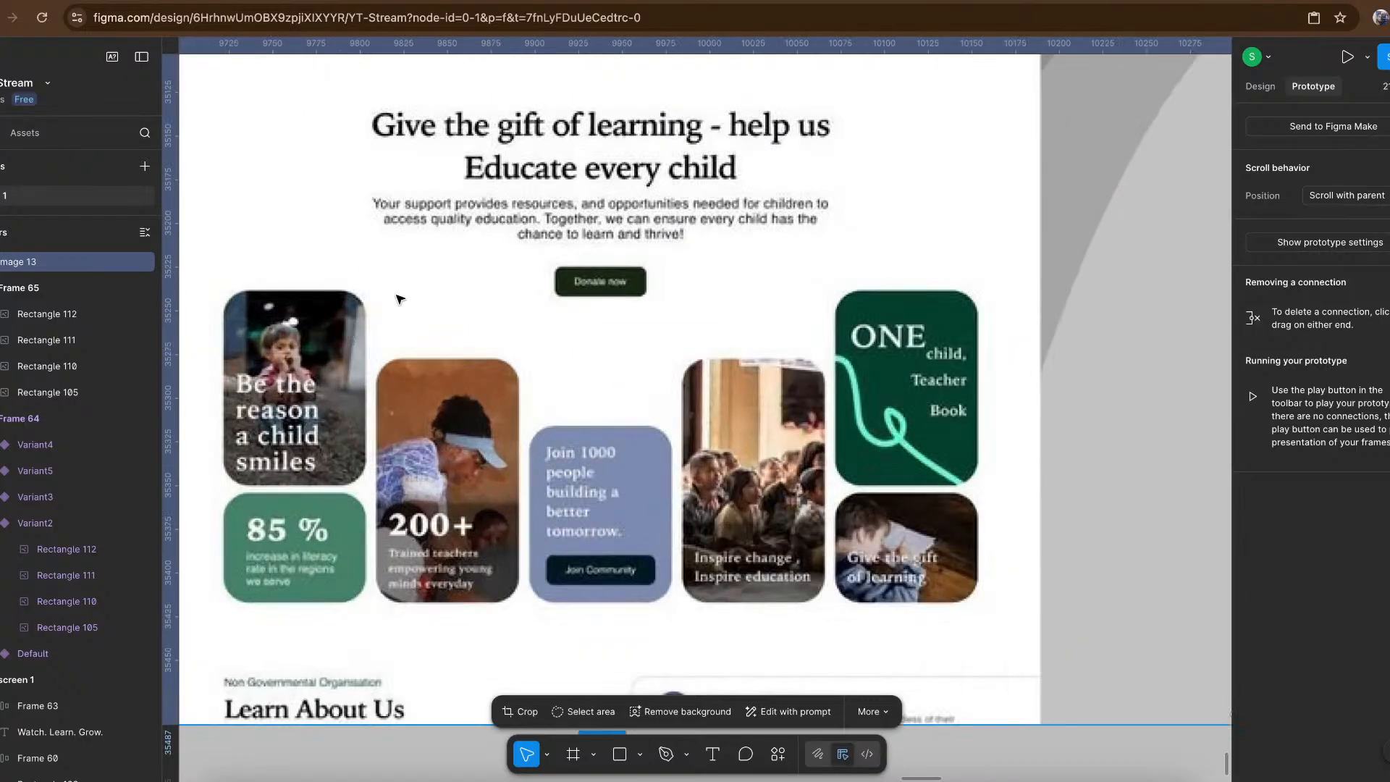
pyautogui.scroll(-2, 400, 299)
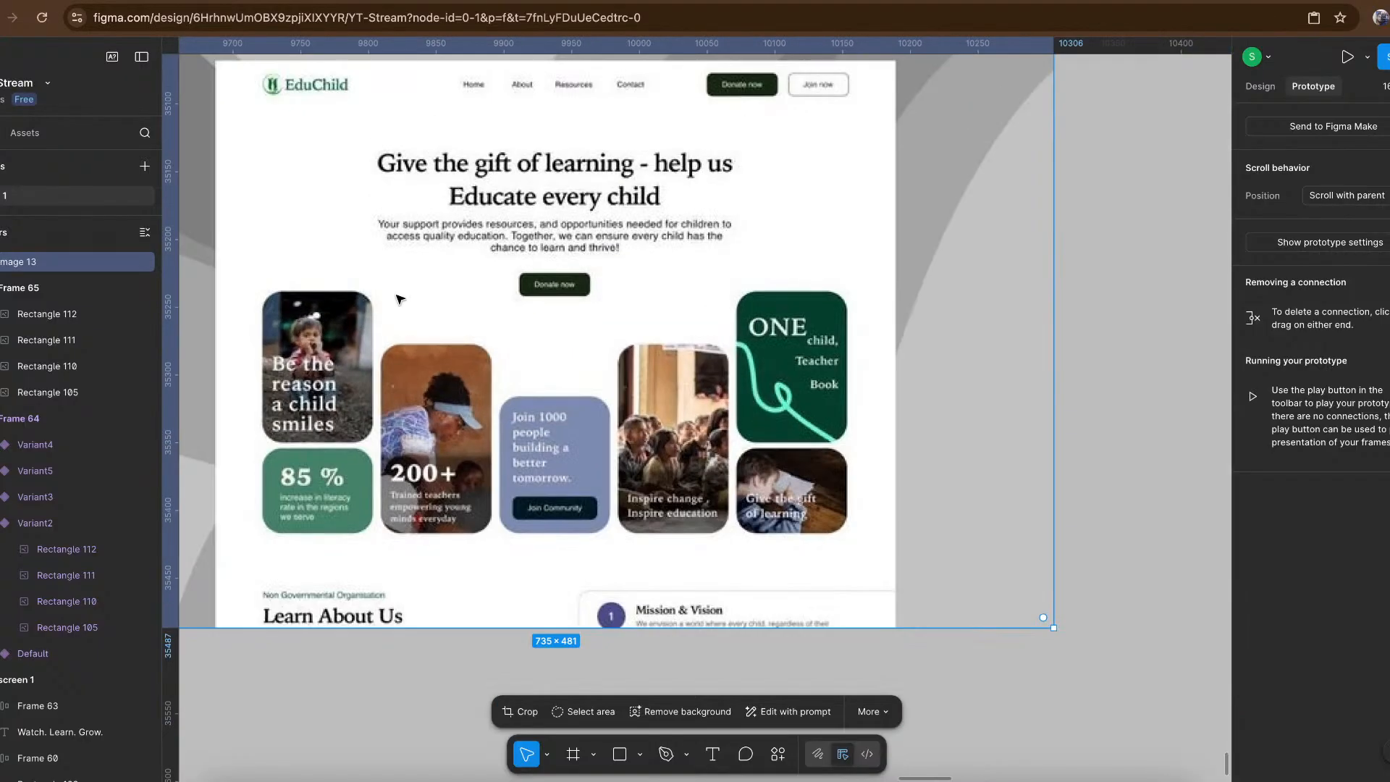
pyautogui.scroll(3, 614, 286)
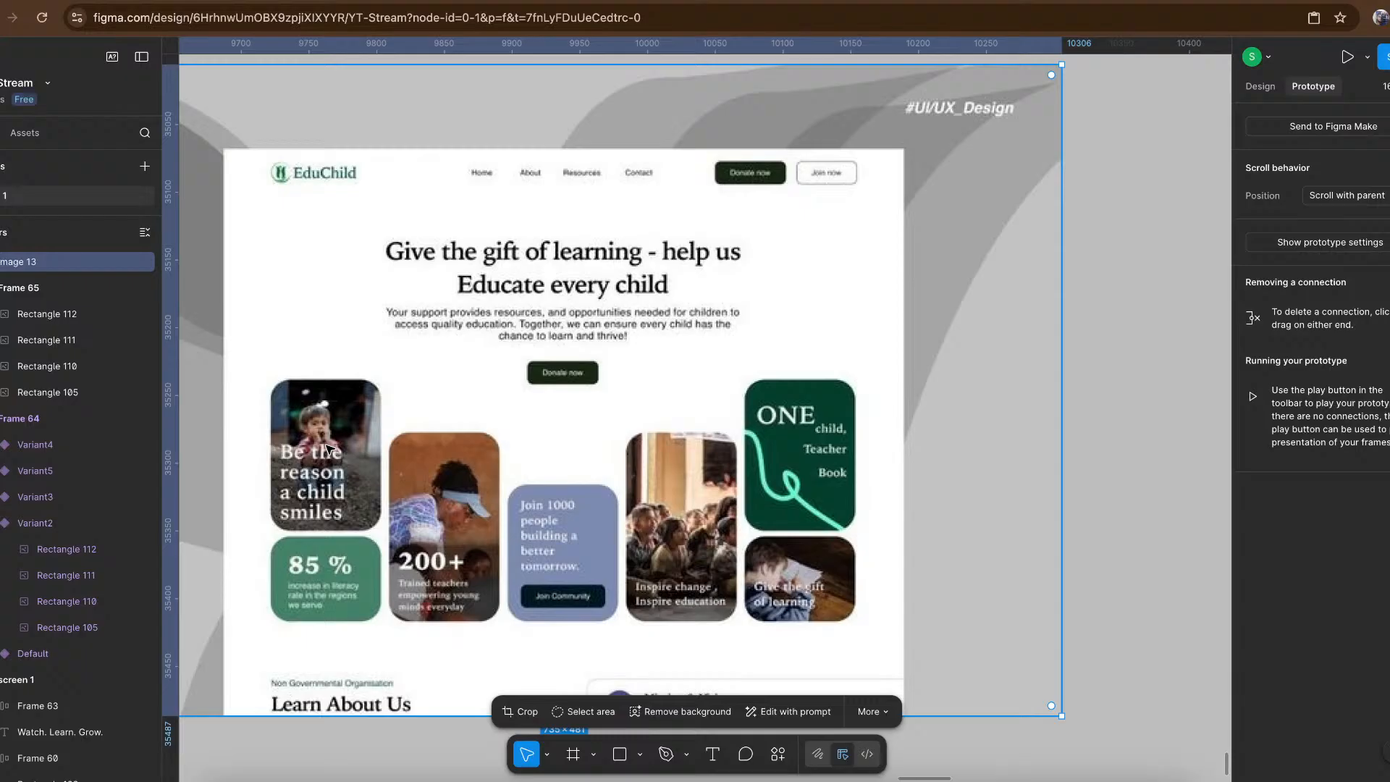
# Draw a frame about 610 × 416 beside the EduChild reference image.
pyautogui.scroll(-5, 582, 349)
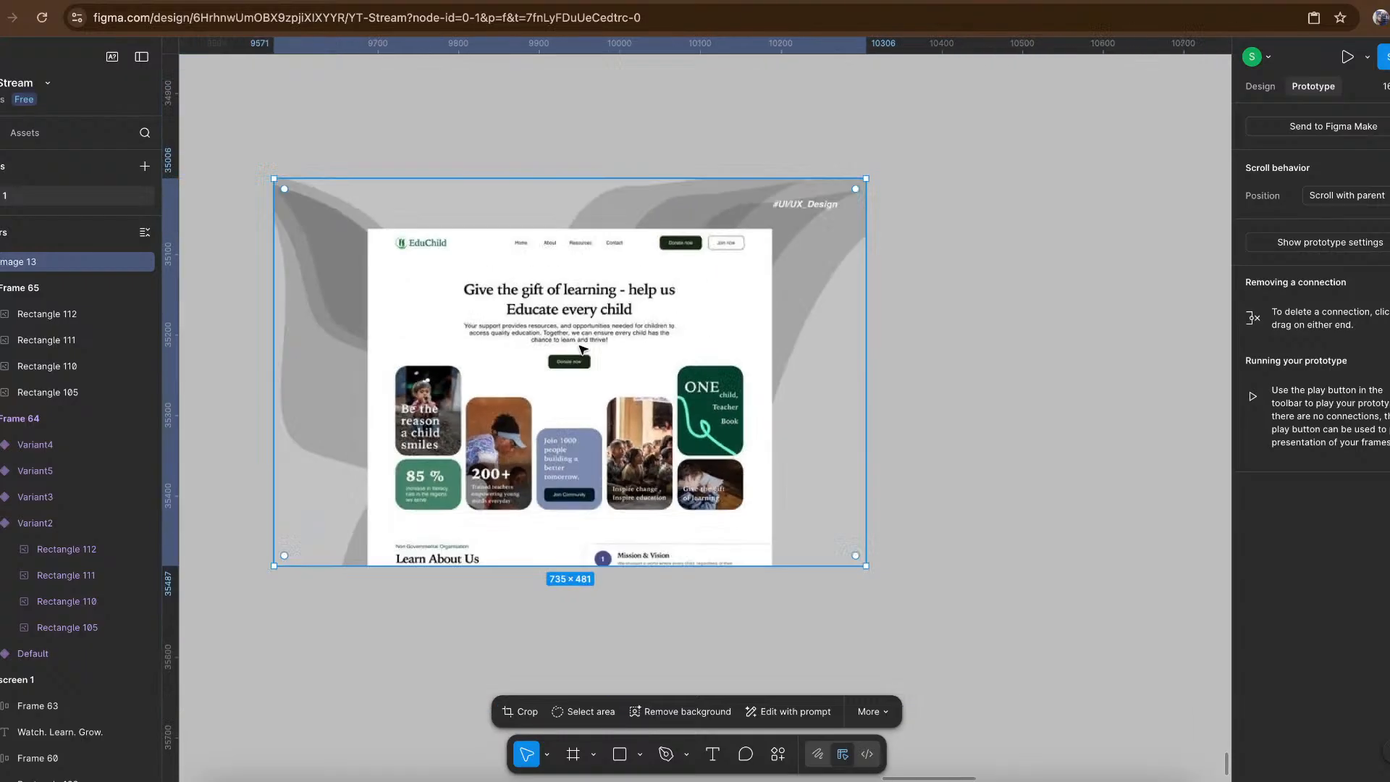
pyautogui.hscroll(3, 583, 550)
pyautogui.click(571, 752)
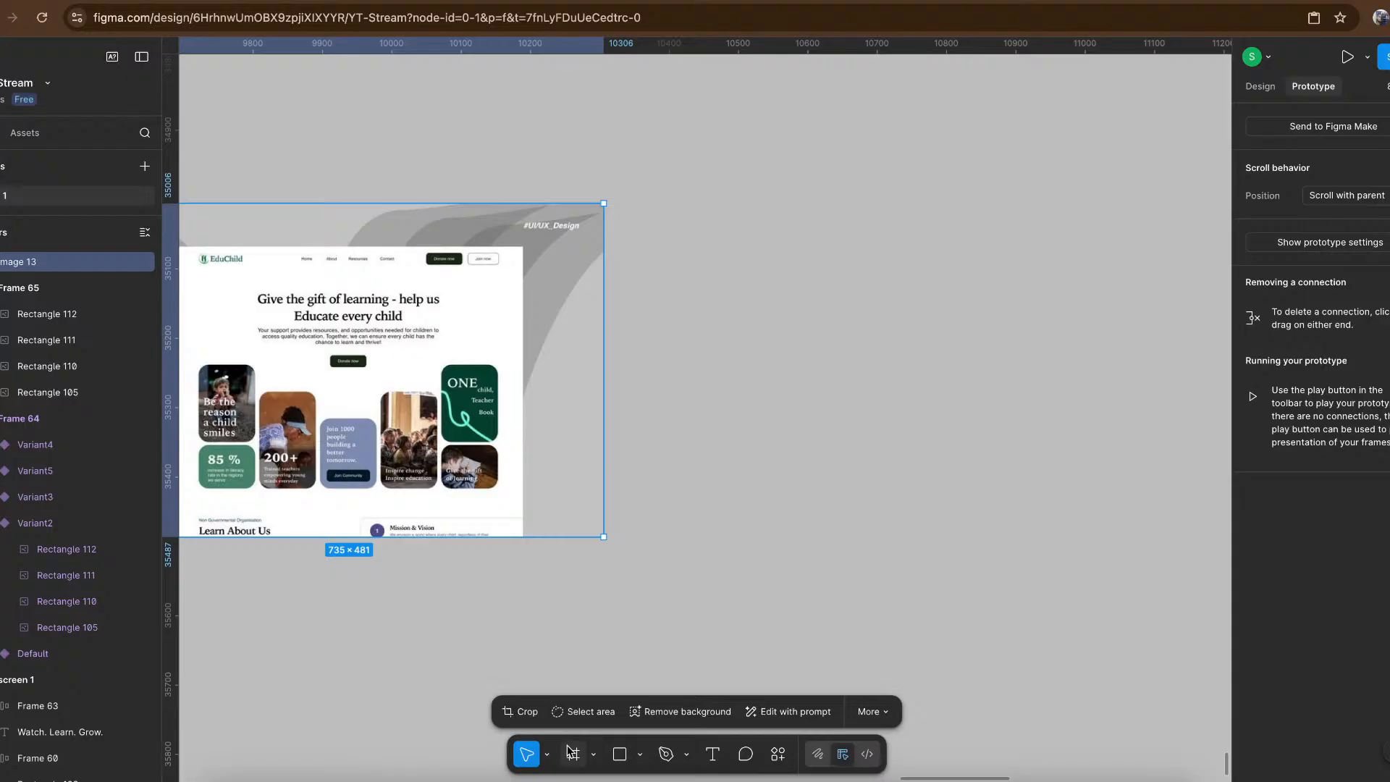
pyautogui.moveTo(680, 220); pyautogui.dragTo(1104, 509)
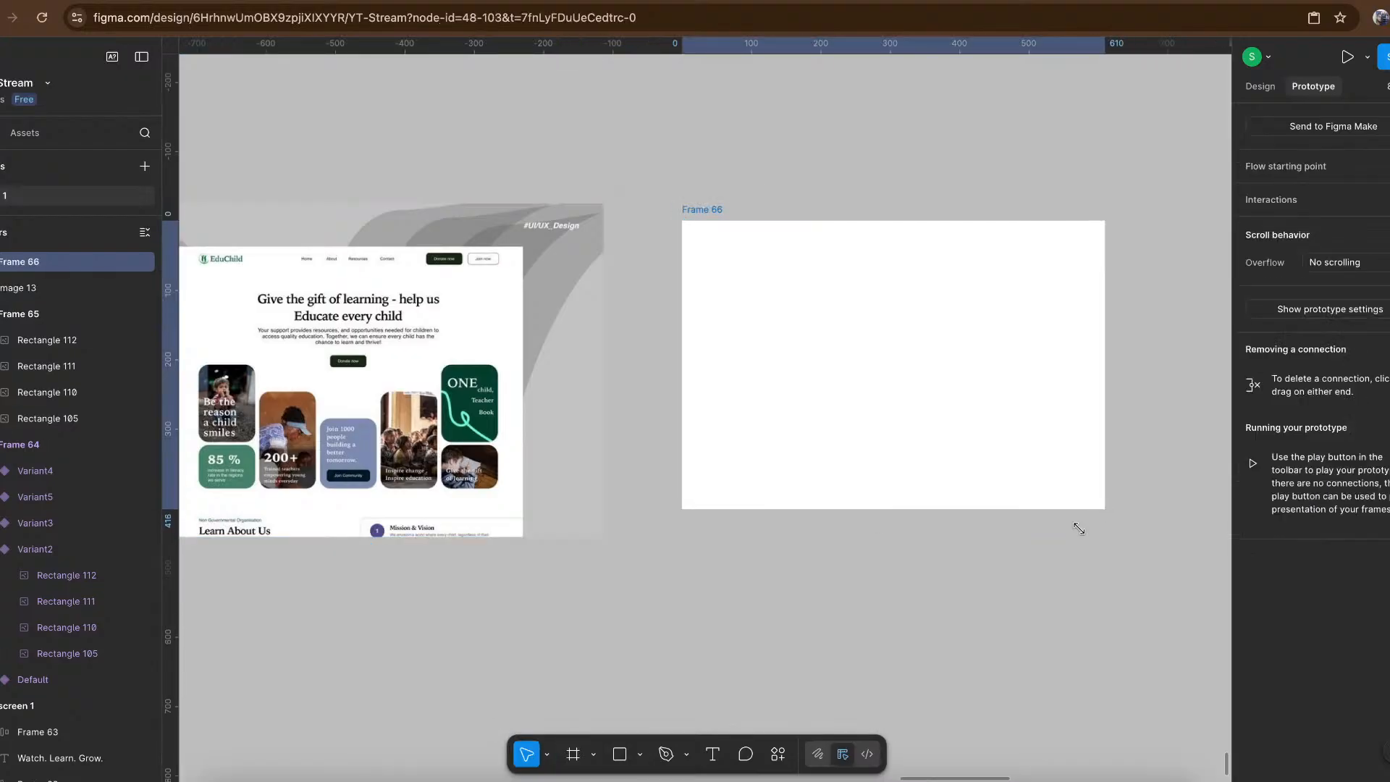
pyautogui.click(909, 634)
# Set the new frame's fill to light grey EDEDED.
pyautogui.click(881, 435)
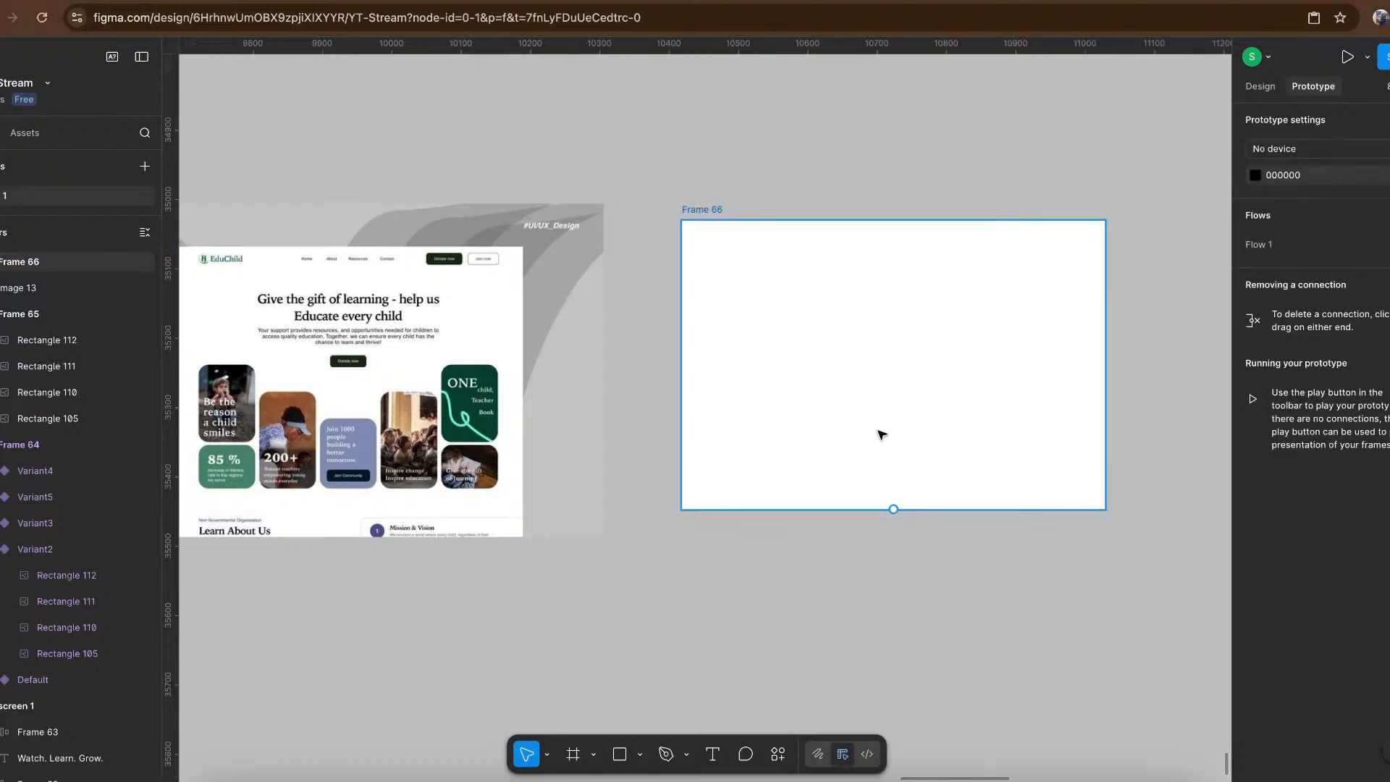
pyautogui.press('i')
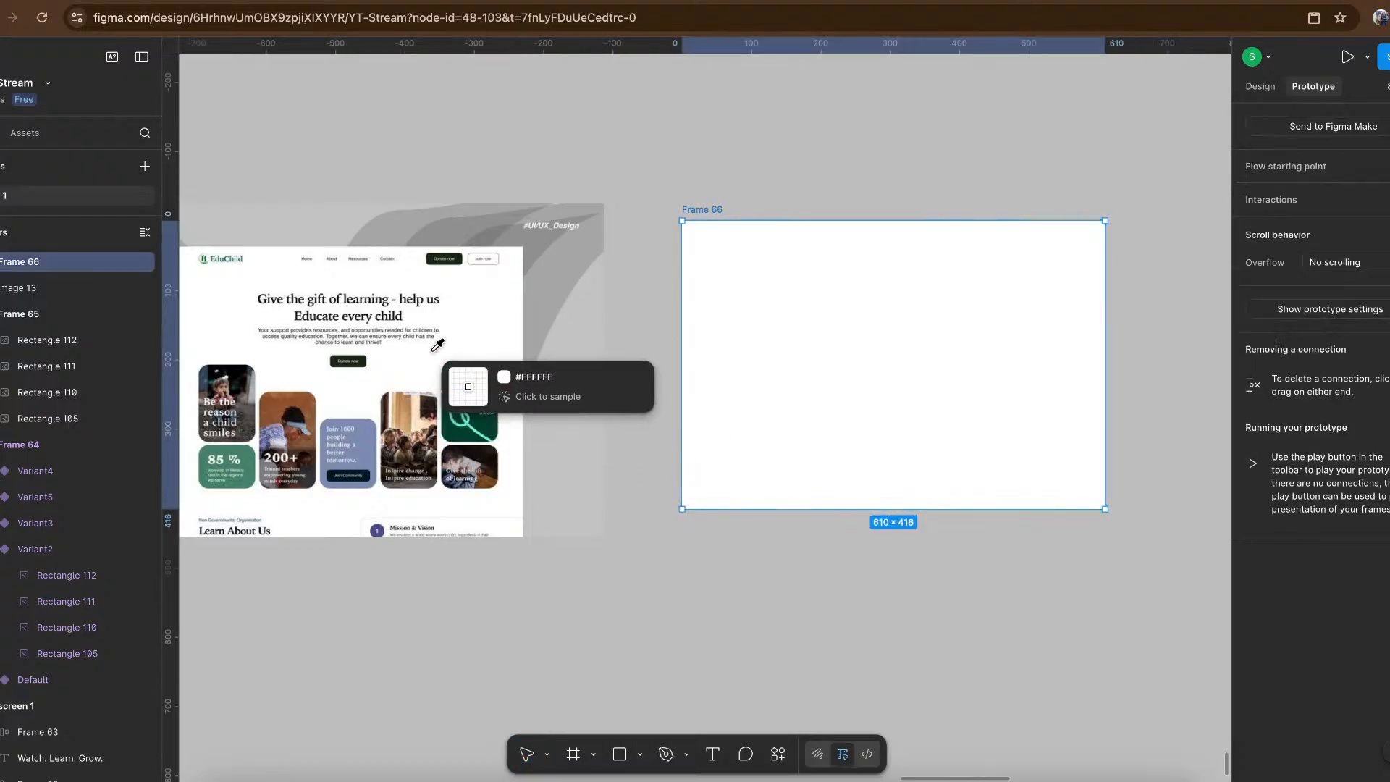
pyautogui.press('Escape')
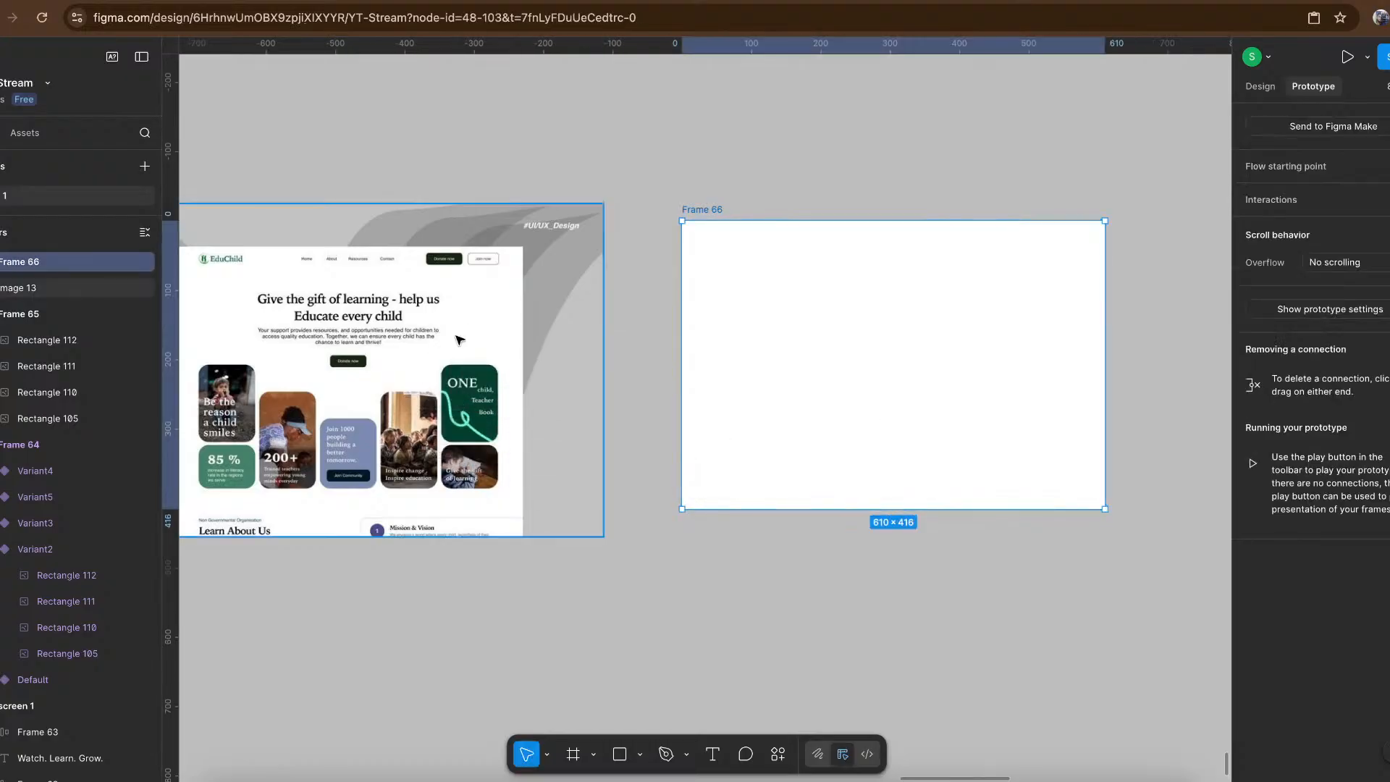
pyautogui.click(1260, 88)
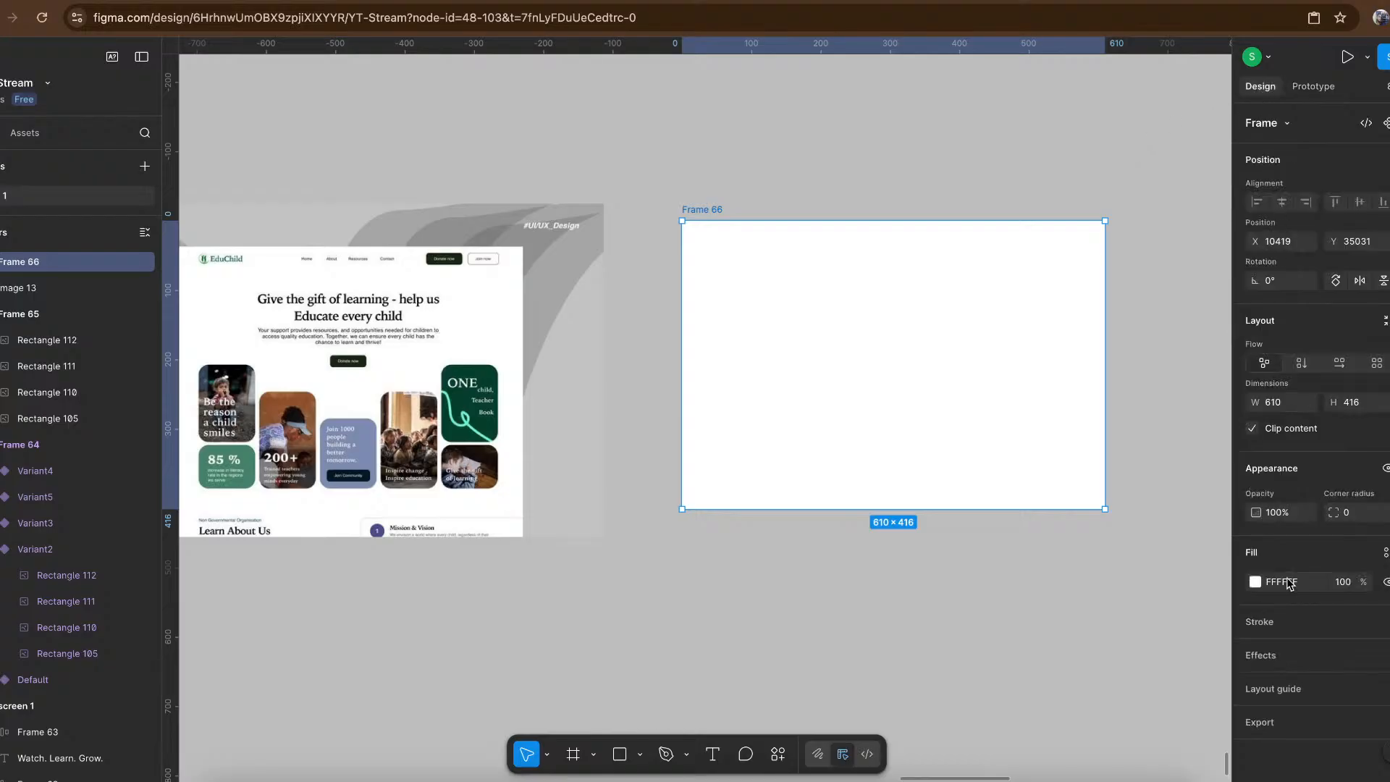
pyautogui.click(1254, 582)
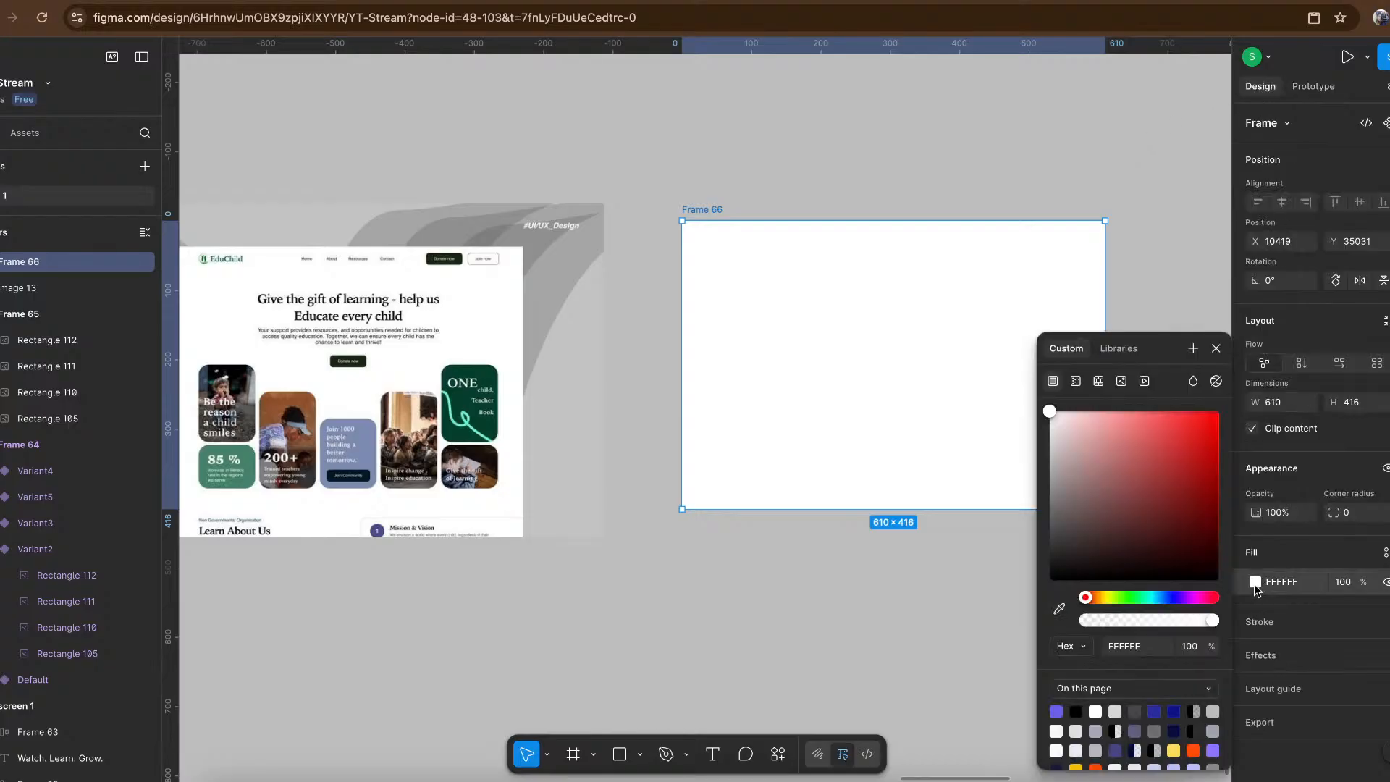
pyautogui.moveTo(1043, 438); pyautogui.dragTo(1009, 433)
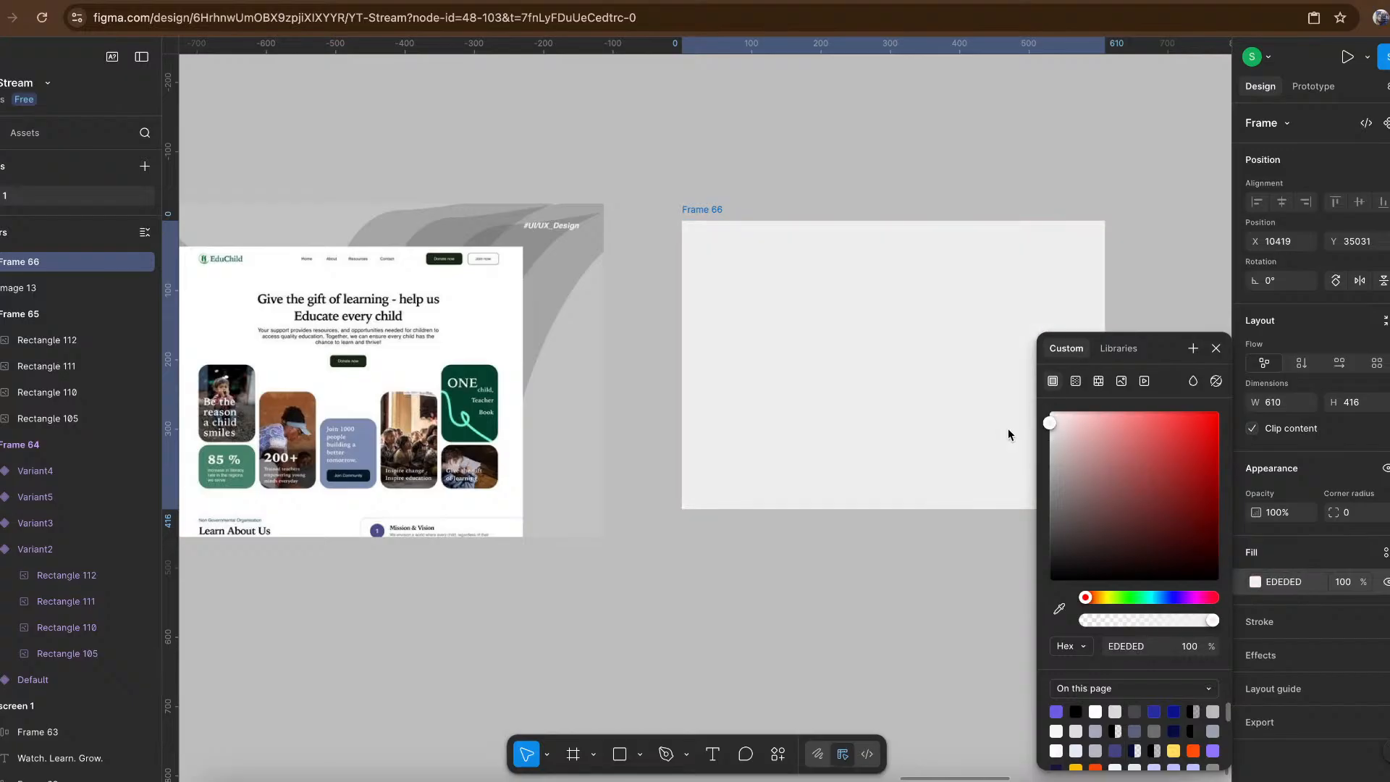
pyautogui.click(847, 589)
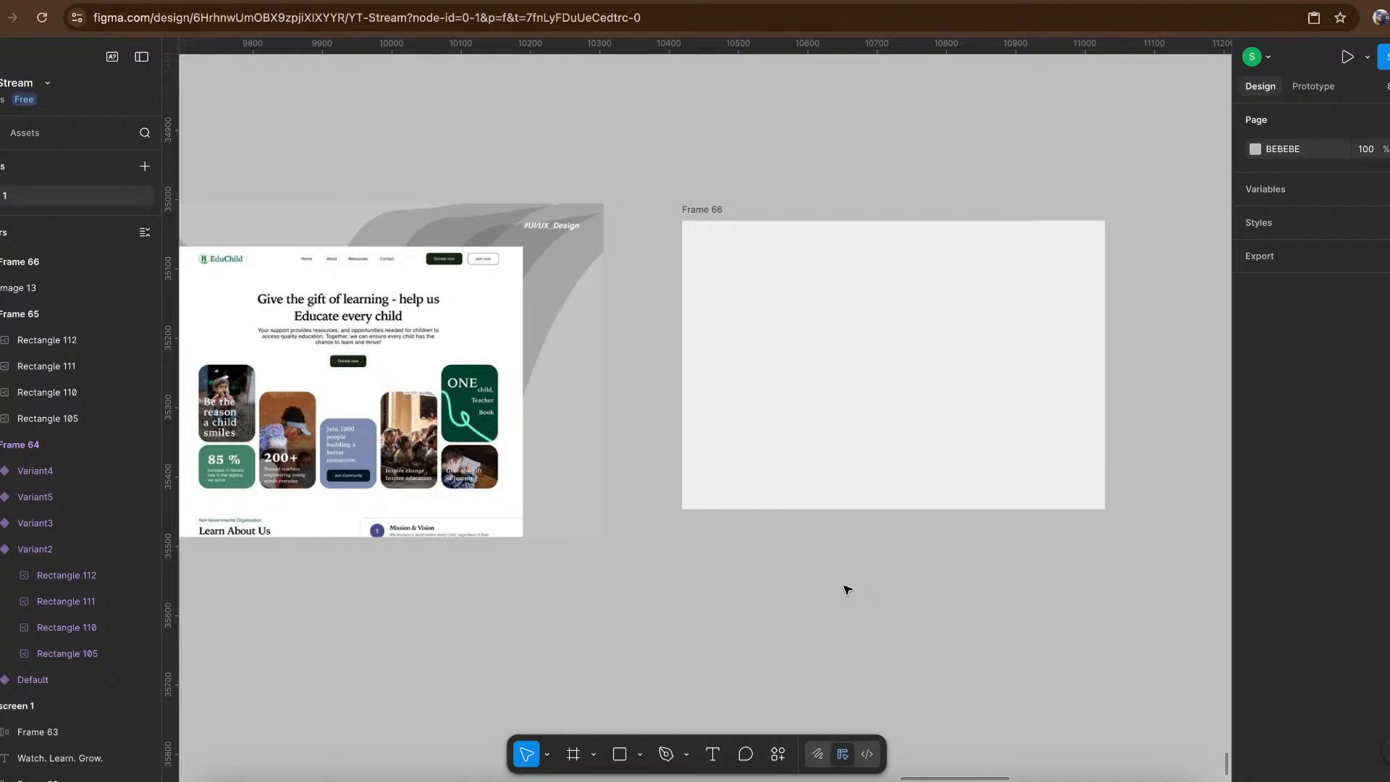
# Draw two stacked rectangles in the frame, the upper about 81 × 104 and the lower about 81 × 70.
pyautogui.press('r')
pyautogui.scroll(3, 735, 401)
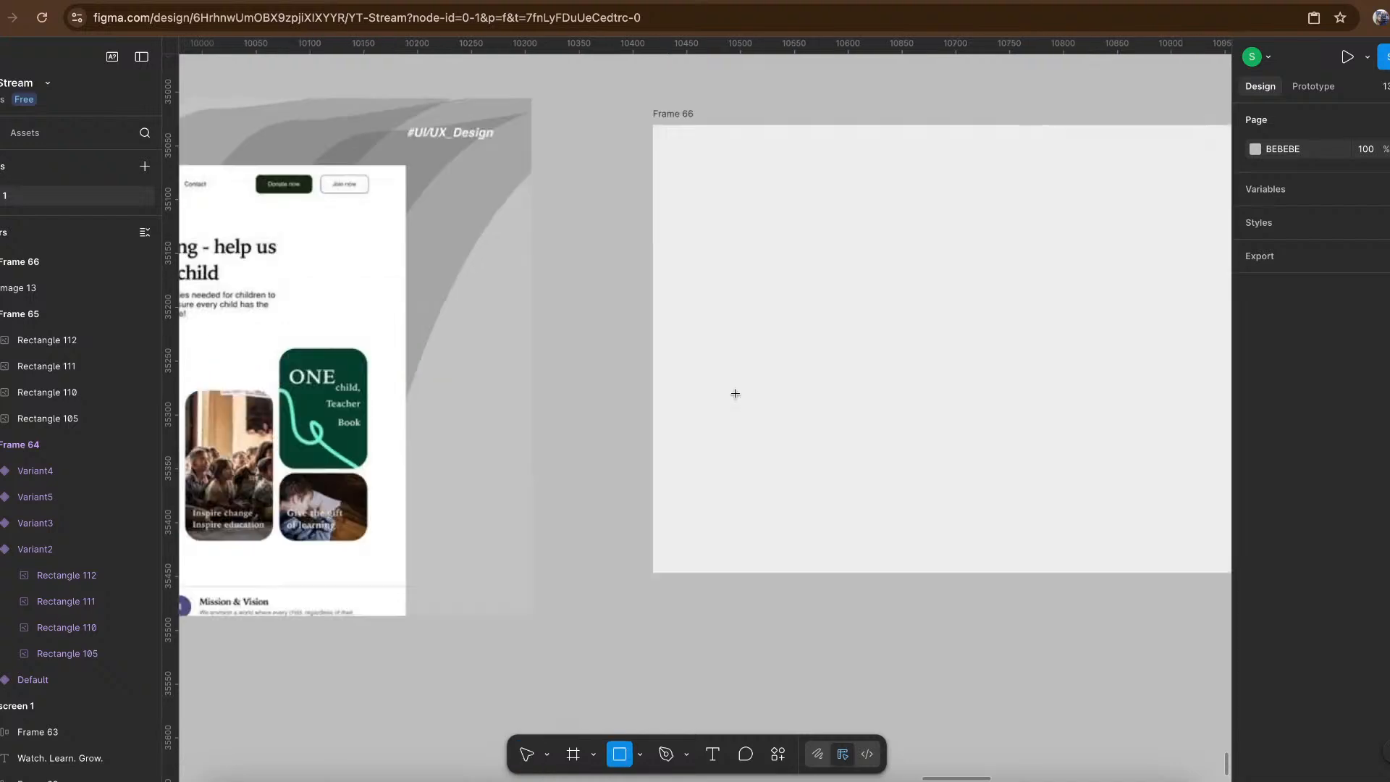
pyautogui.moveTo(745, 357)
pyautogui.mouseDown()
pyautogui.moveTo(818, 487)
pyautogui.moveTo(830, 472)
pyautogui.moveTo(802, 383)
pyautogui.moveTo(807, 501)
pyautogui.moveTo(740, 495)
pyautogui.mouseUp()
pyautogui.scroll(3, 803, 500)
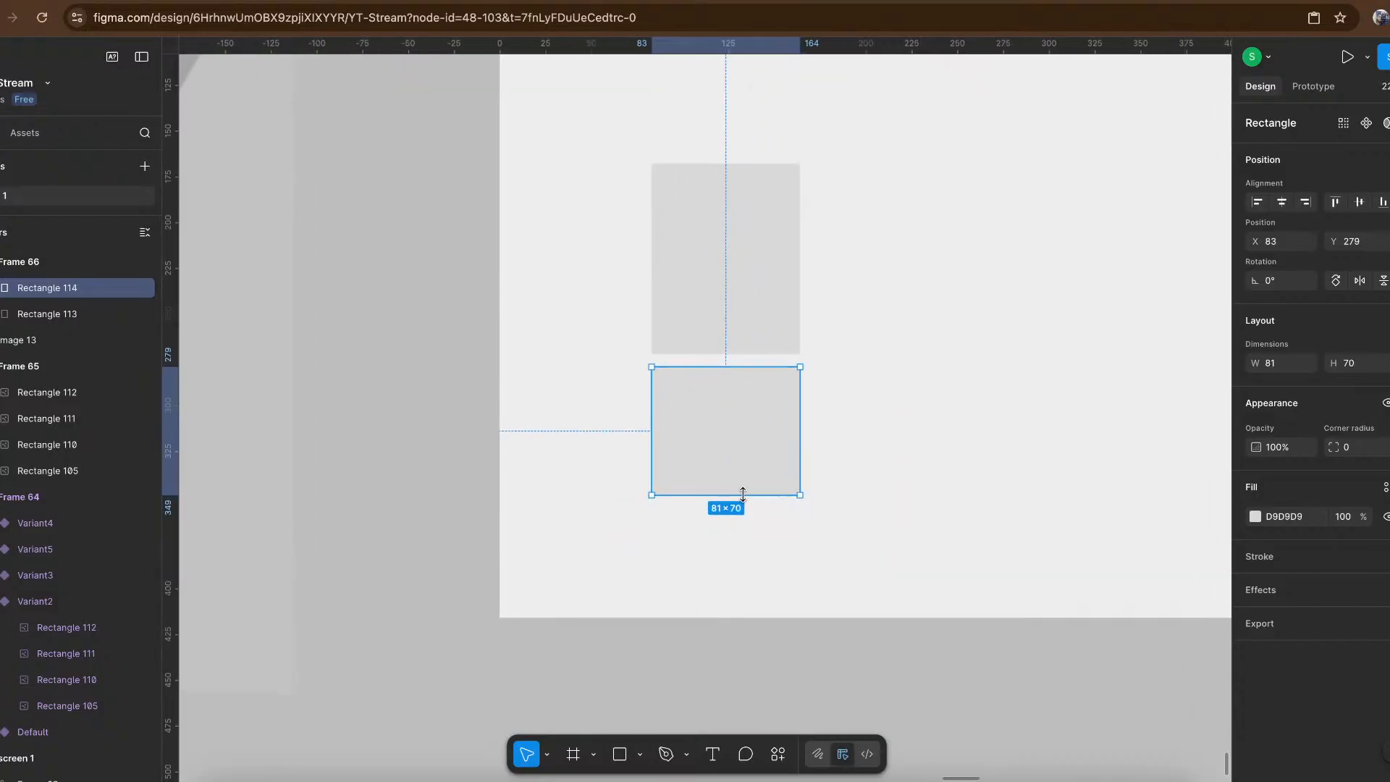
# Round the corners of both stacked rectangles with a radius of 16.
pyautogui.click(1359, 451)
pyautogui.press('Return')
pyautogui.click(724, 207)
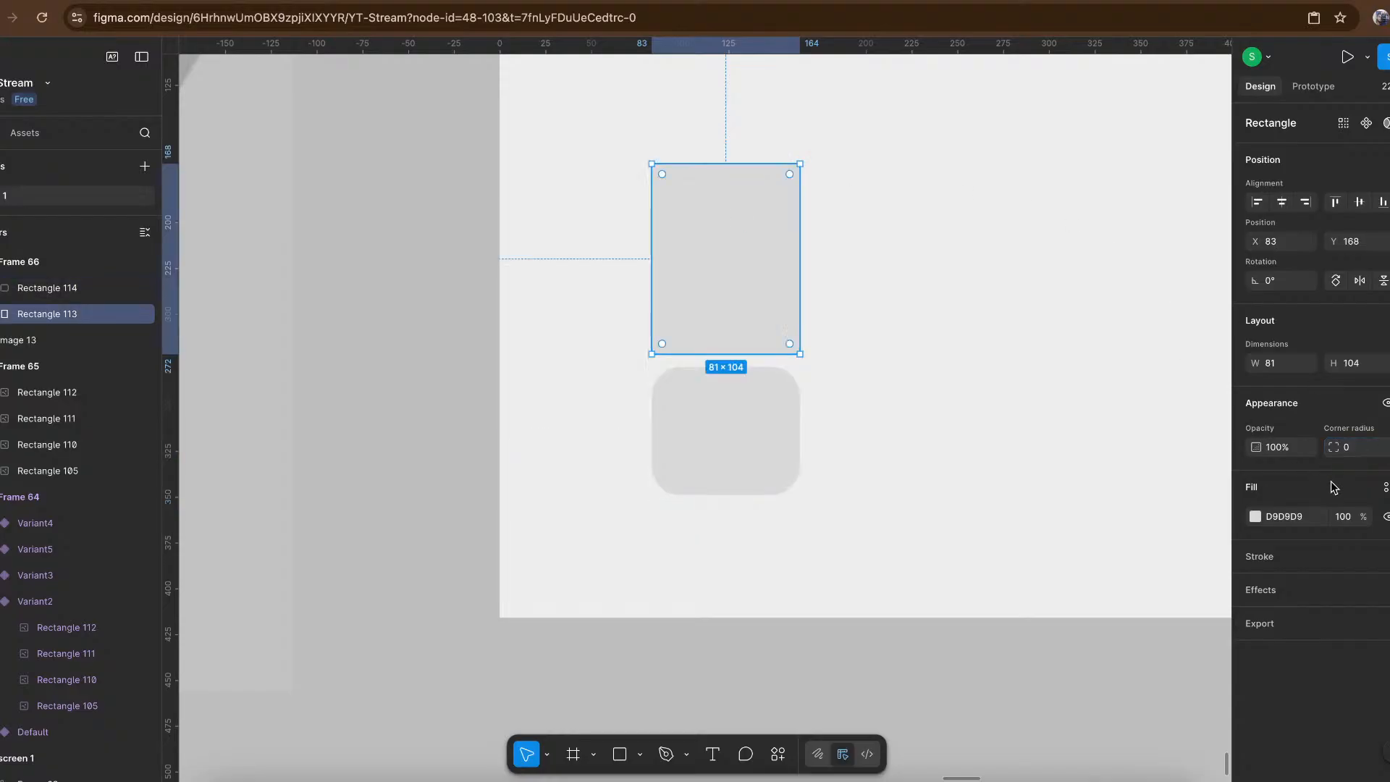
pyautogui.click(1361, 446)
pyautogui.press('Return')
# Fill the lower rectangle with the green 438269 sampled from the reference's 85 % card.
pyautogui.click(735, 398)
pyautogui.scroll(-5, 703, 475)
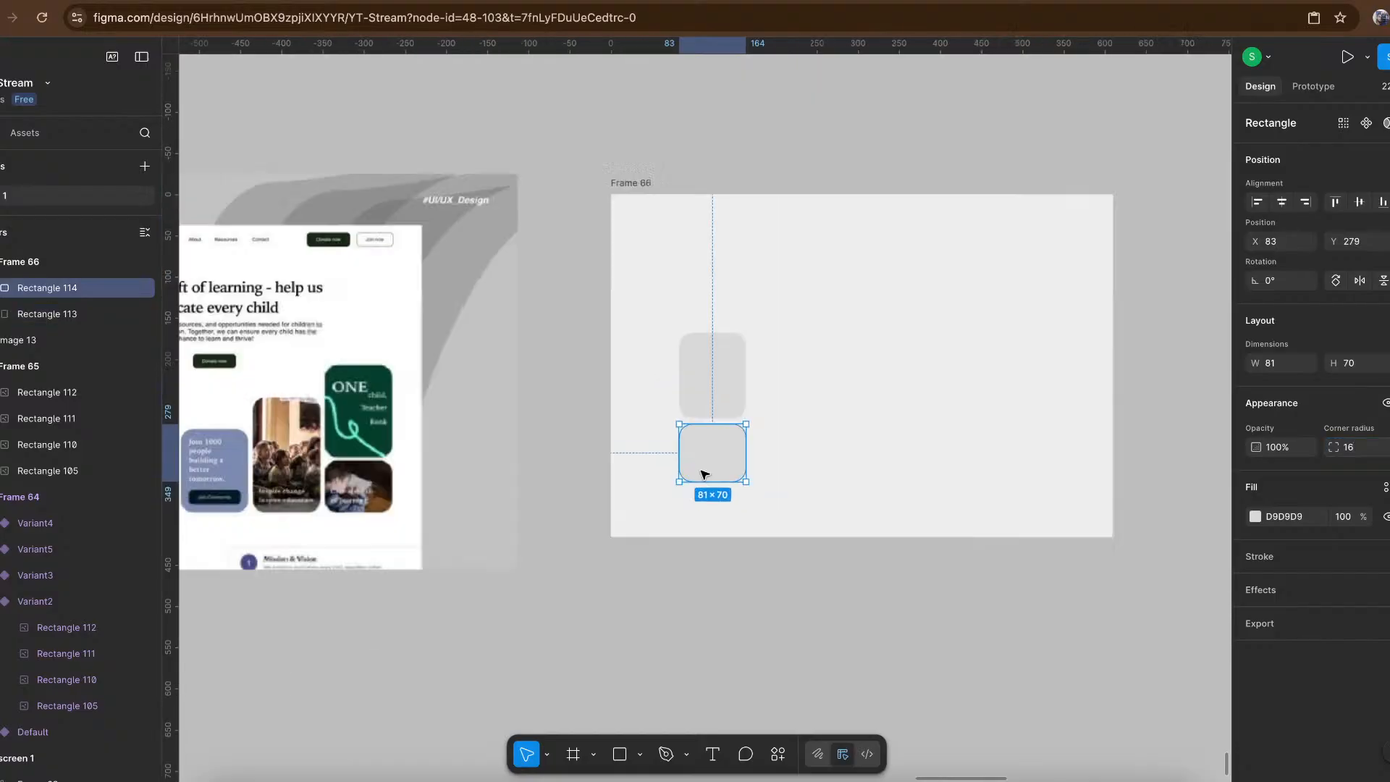
pyautogui.hscroll(-5, 703, 474)
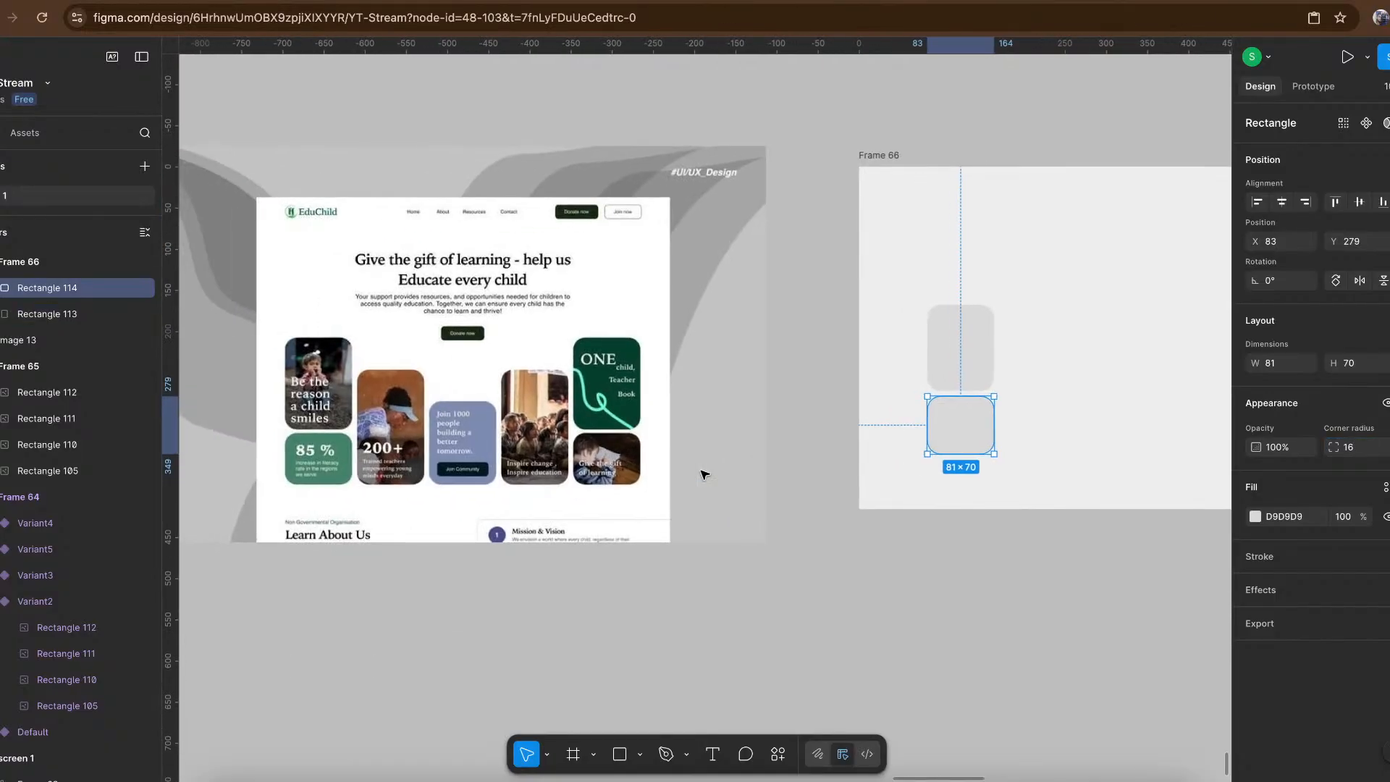
pyautogui.press('i')
pyautogui.click(341, 463)
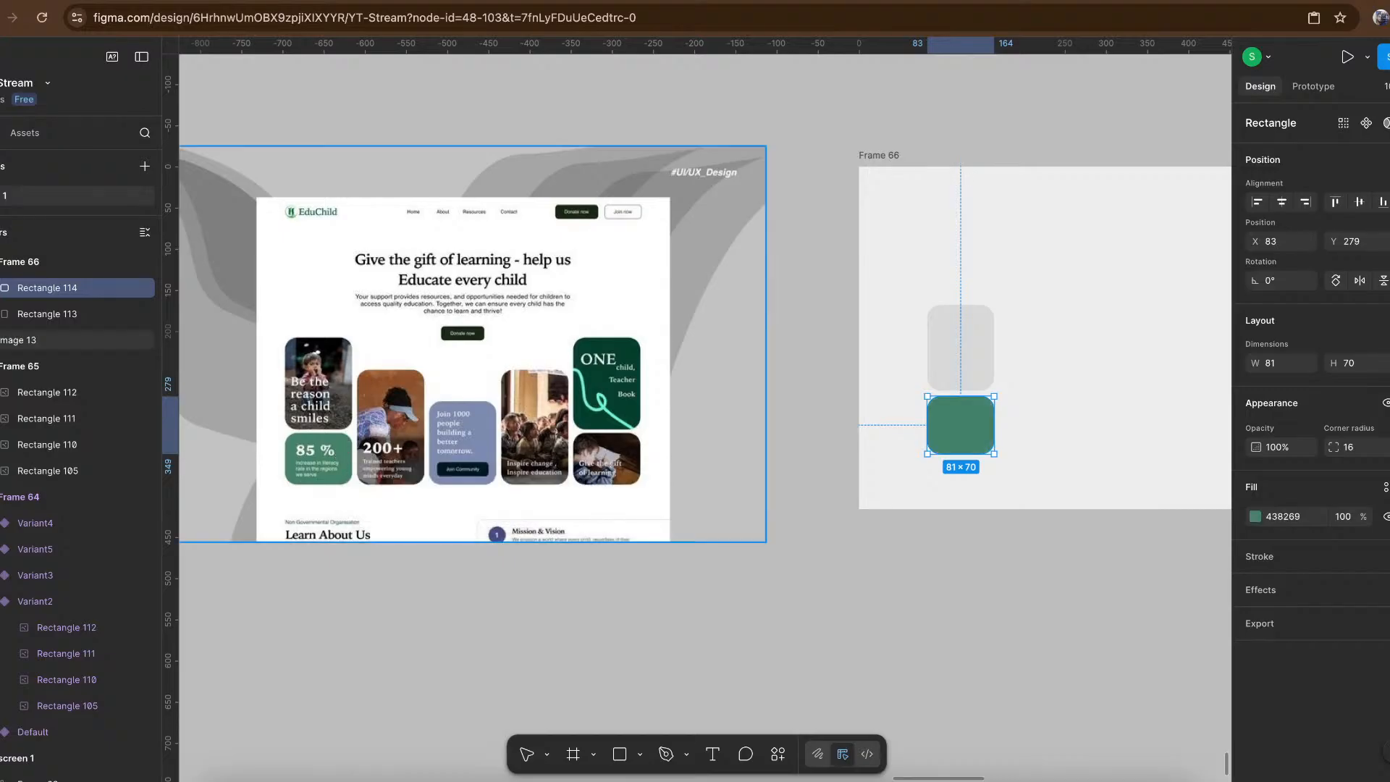
# Add the text "85%" on the green rectangle.
pyautogui.hscroll(3, 342, 456)
pyautogui.scroll(3, 1079, 543)
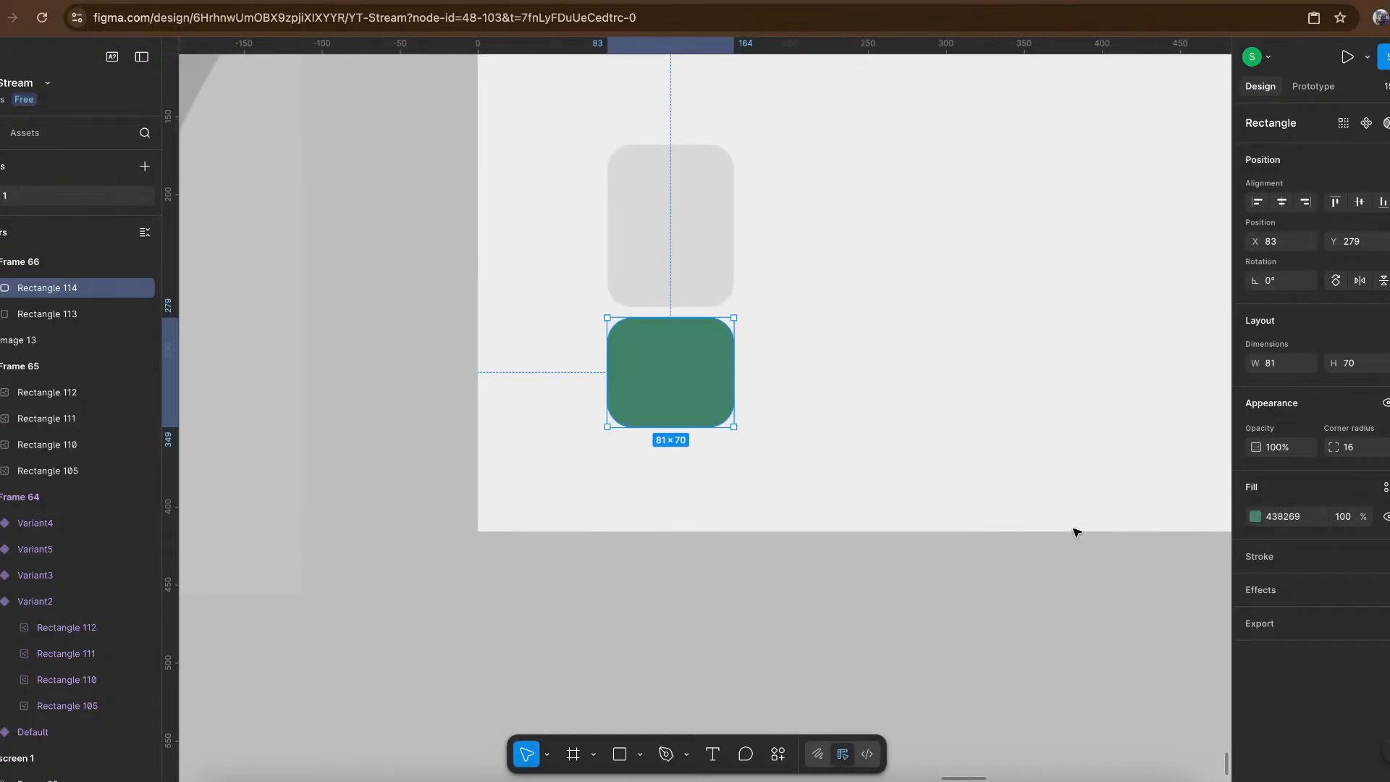
pyautogui.scroll(3, 814, 498)
pyautogui.press('t')
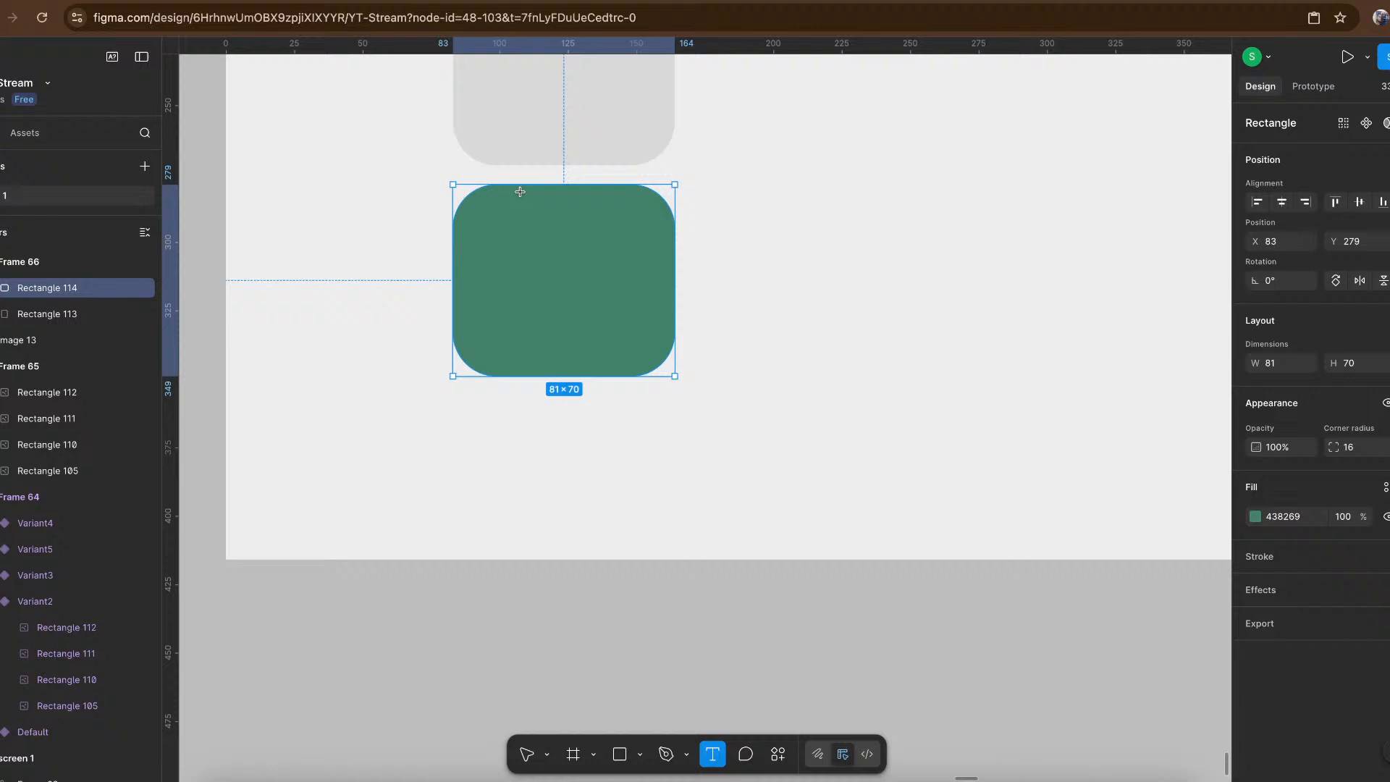
pyautogui.click(526, 255)
pyautogui.write('&')
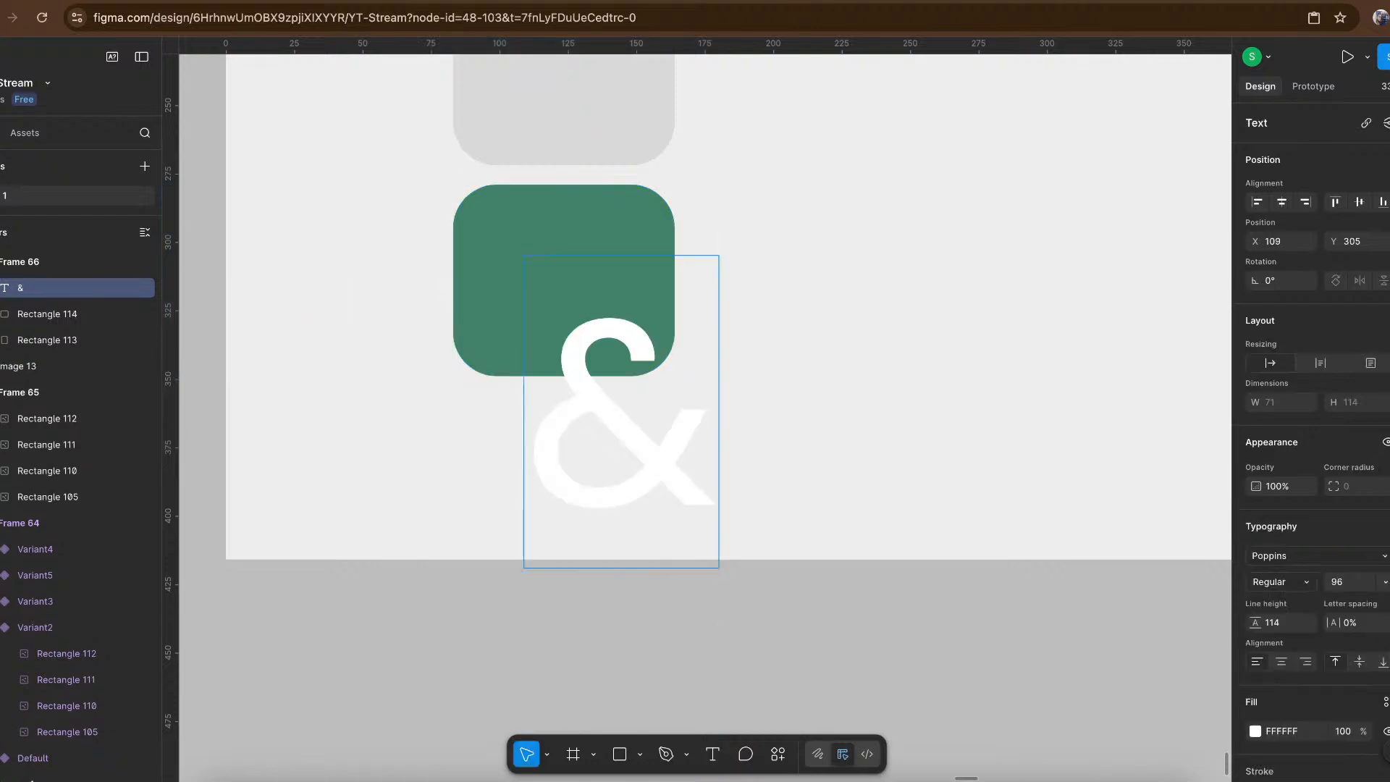
pyautogui.press('BackSpace')
pyautogui.write('85%')
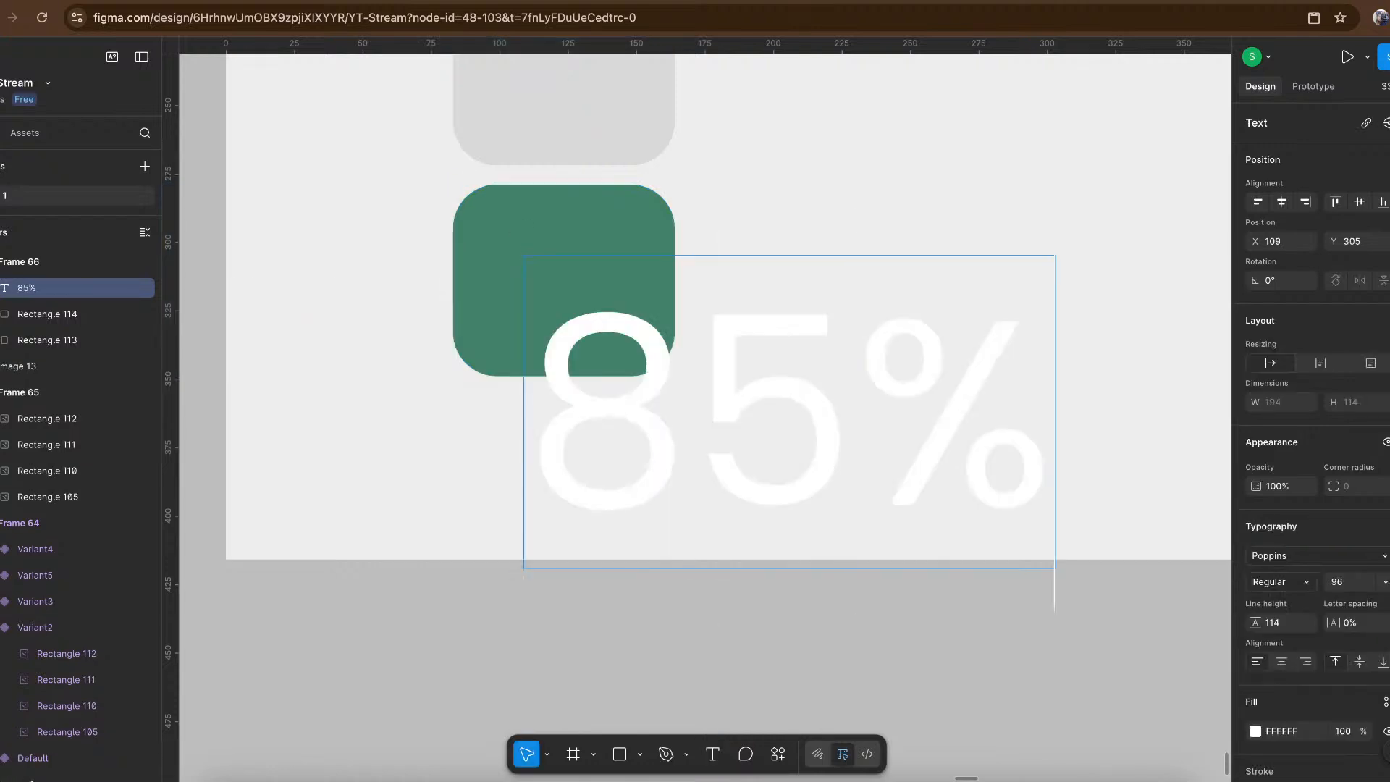
pyautogui.press('Escape')
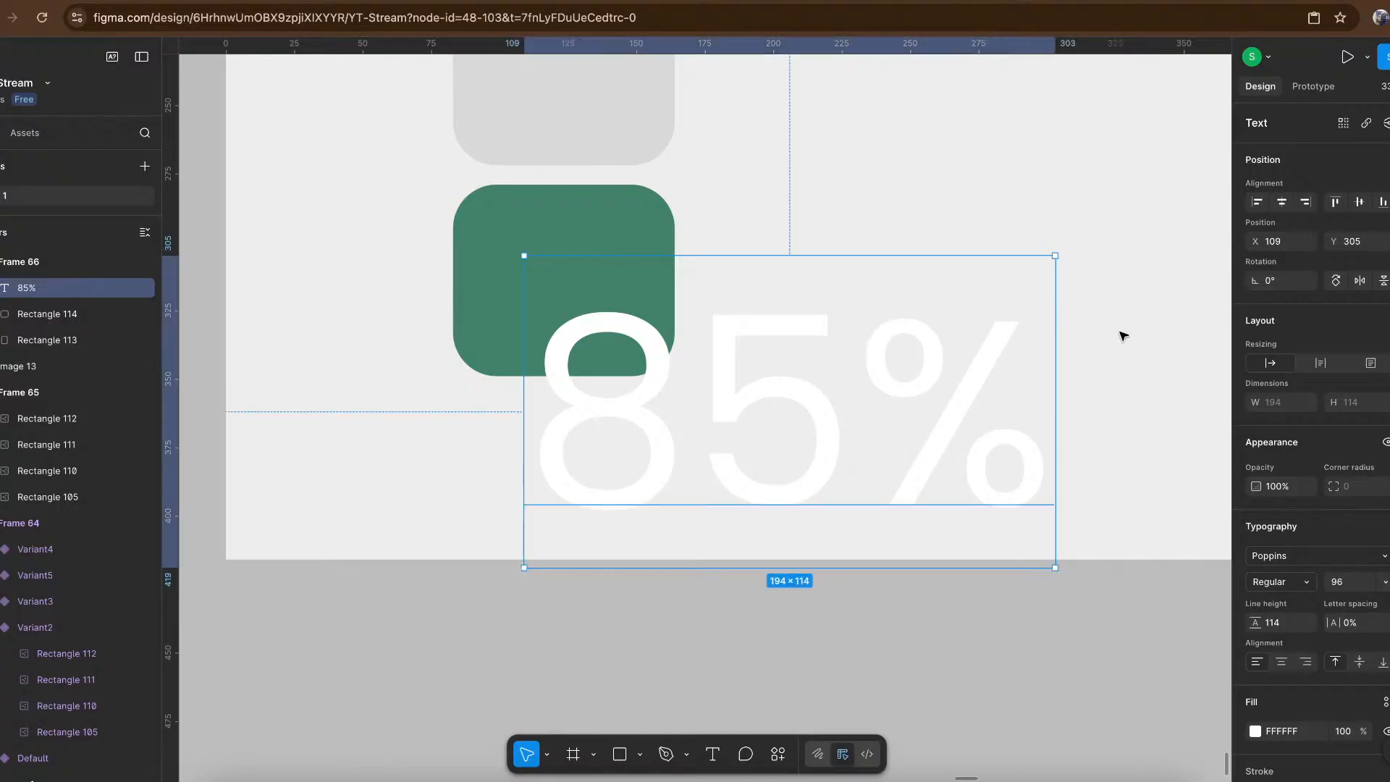
# Scale the "85%" text down to about 53 × 32 and centre it on the green rectangle.
pyautogui.press('k')
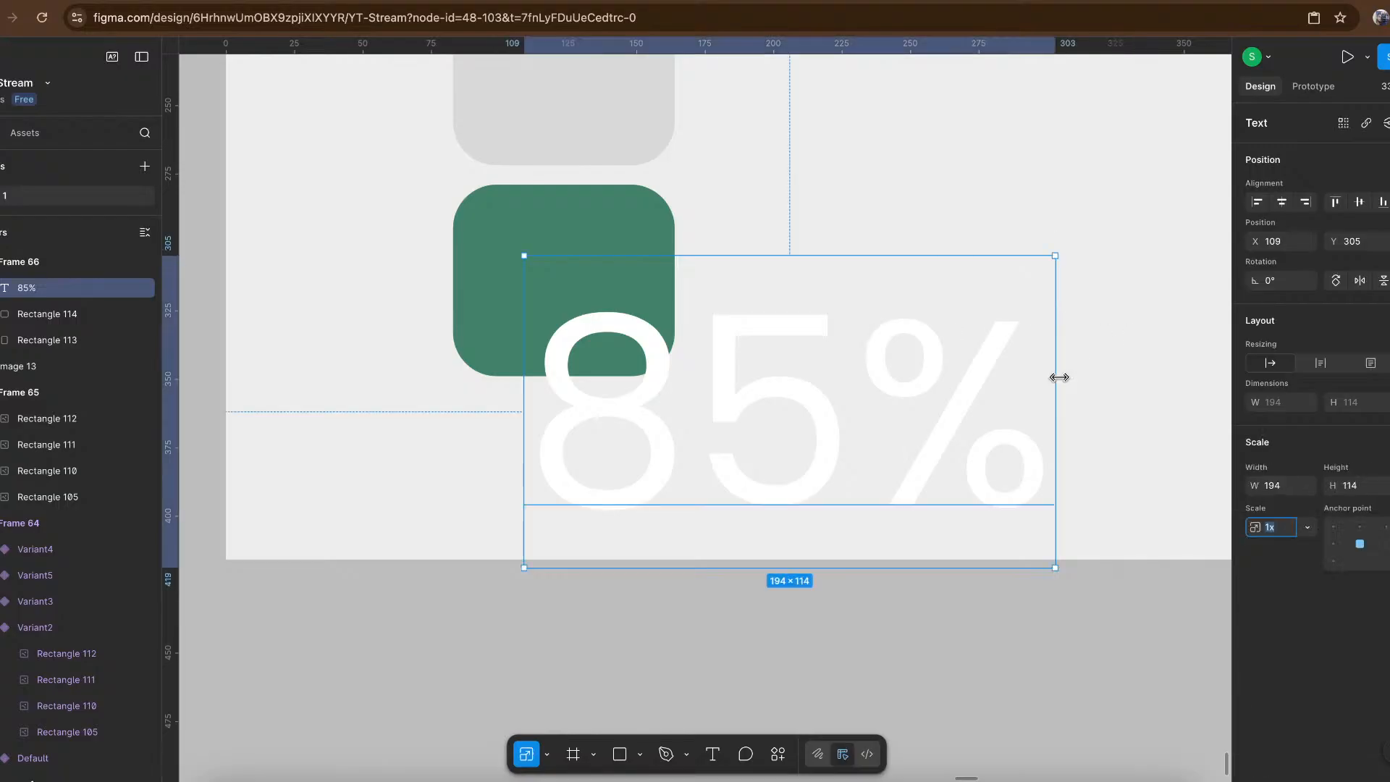
pyautogui.moveTo(1059, 377); pyautogui.dragTo(664, 430)
pyautogui.moveTo(585, 404); pyautogui.dragTo(555, 316)
pyautogui.scroll(-5, 556, 317)
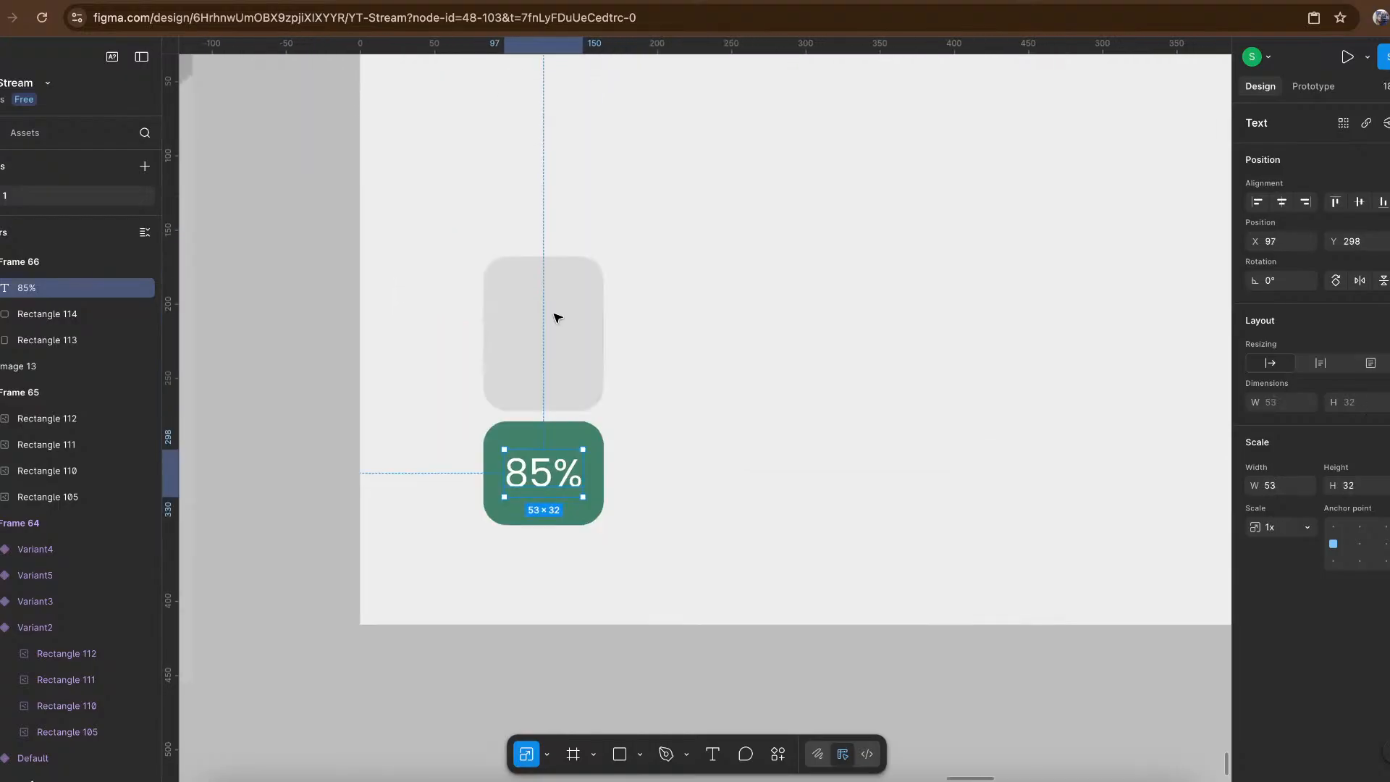
# Select the grey upper rectangle, then switch to Pinterest and copy the half-photo, half-sketch portrait image from its pin.
pyautogui.click(519, 321)
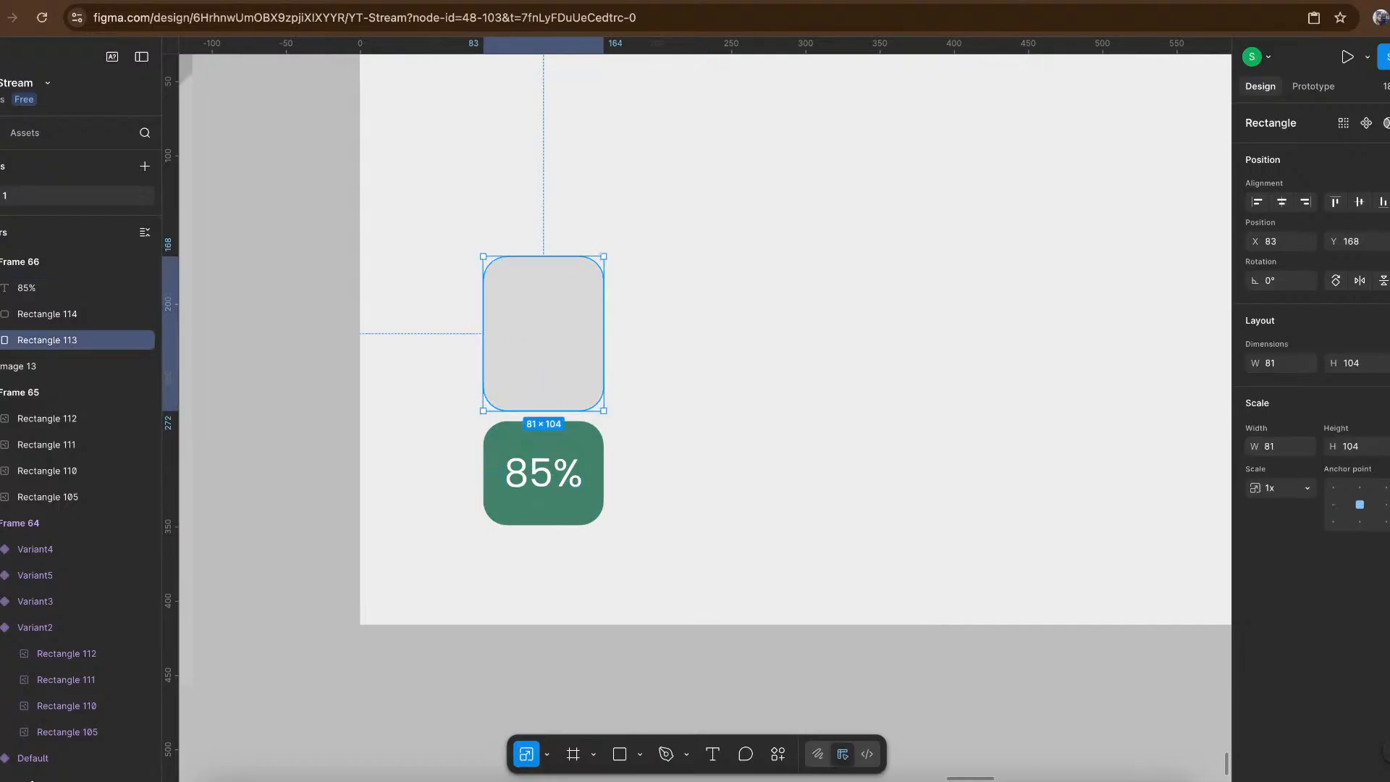
pyautogui.click(543, 1)
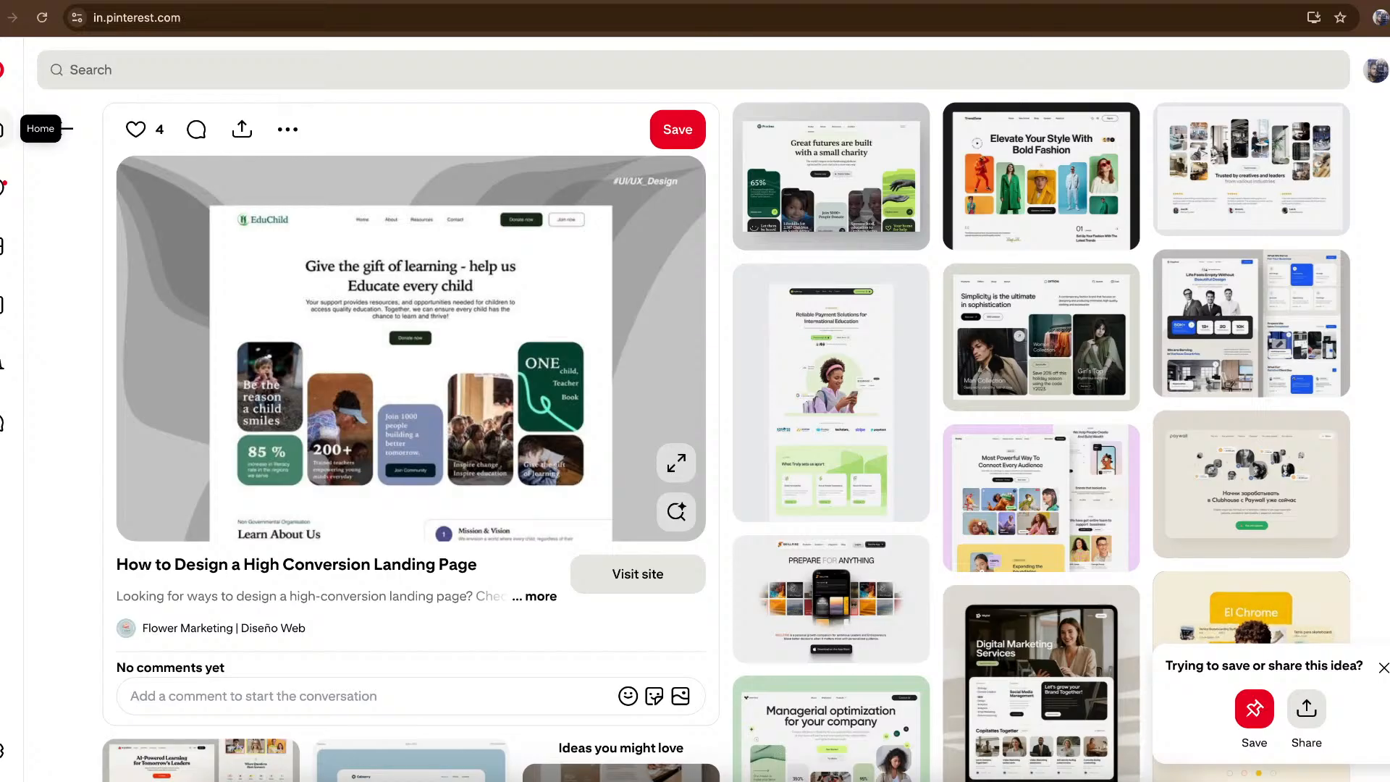
pyautogui.click(3, 129)
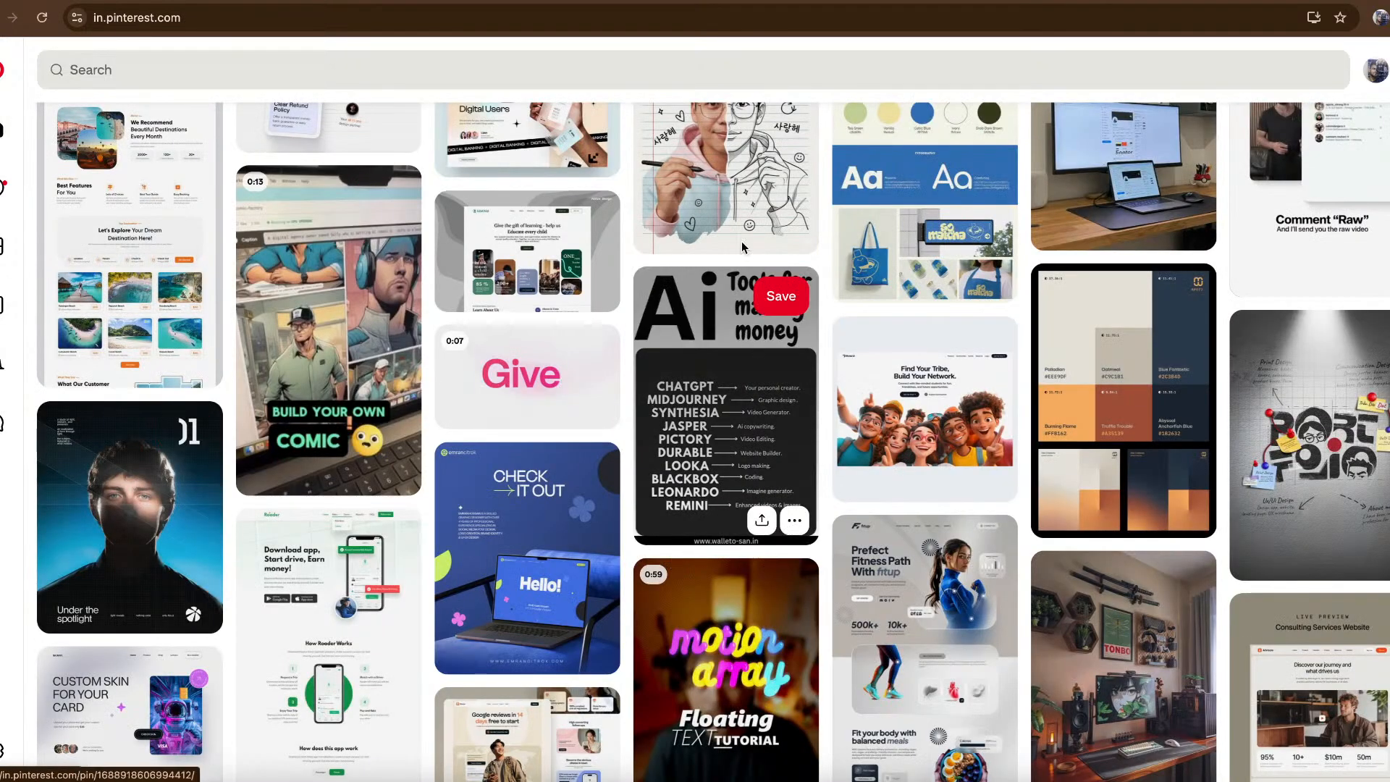
pyautogui.scroll(1, 755, 228)
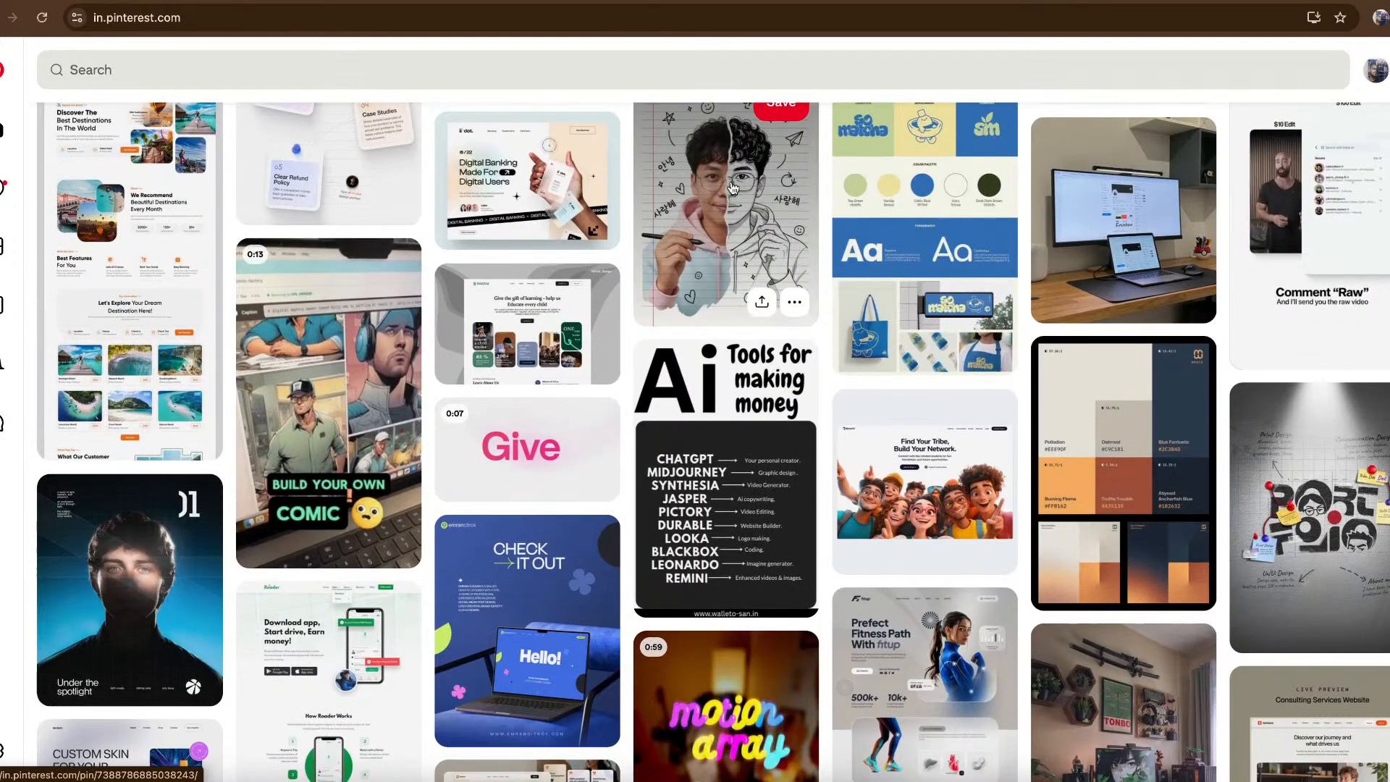
pyautogui.rightClick(733, 188)
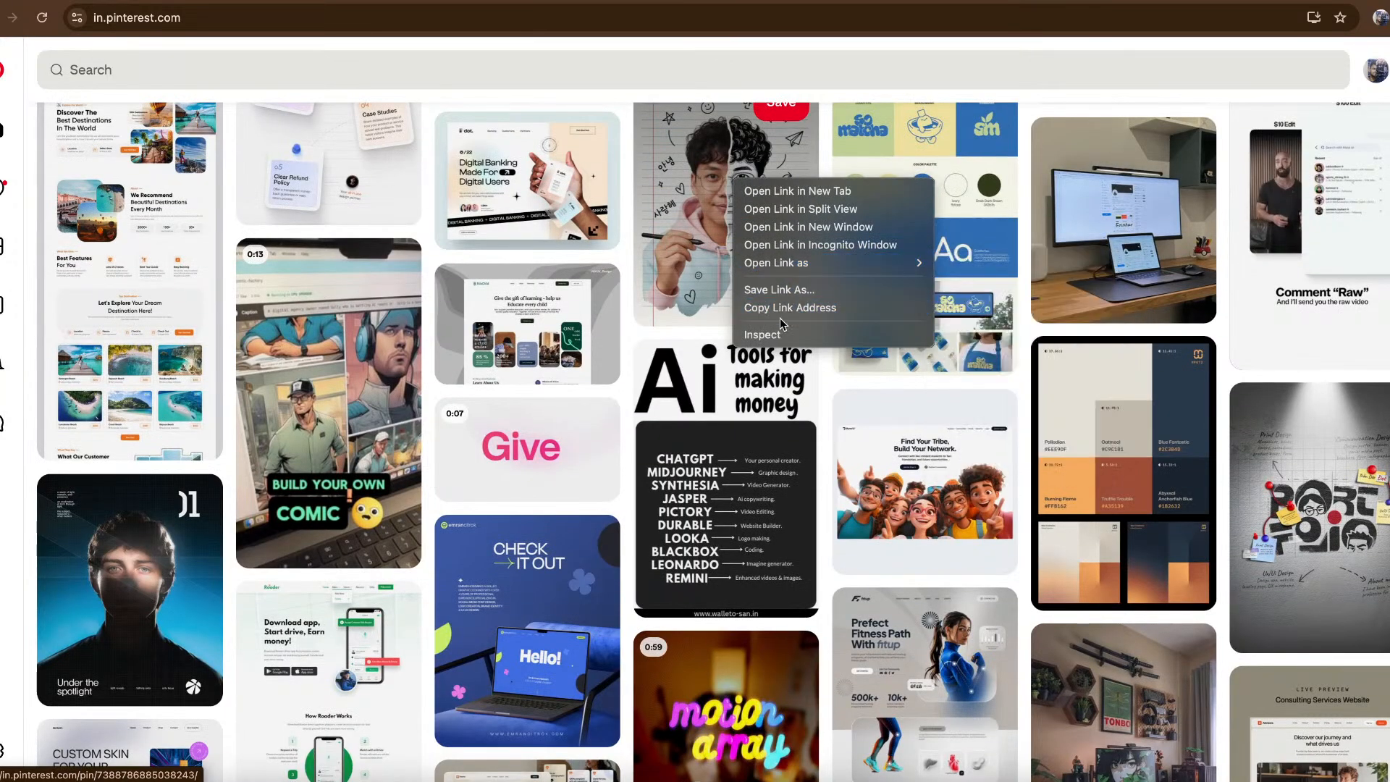
pyautogui.click(707, 188)
pyautogui.click(706, 188)
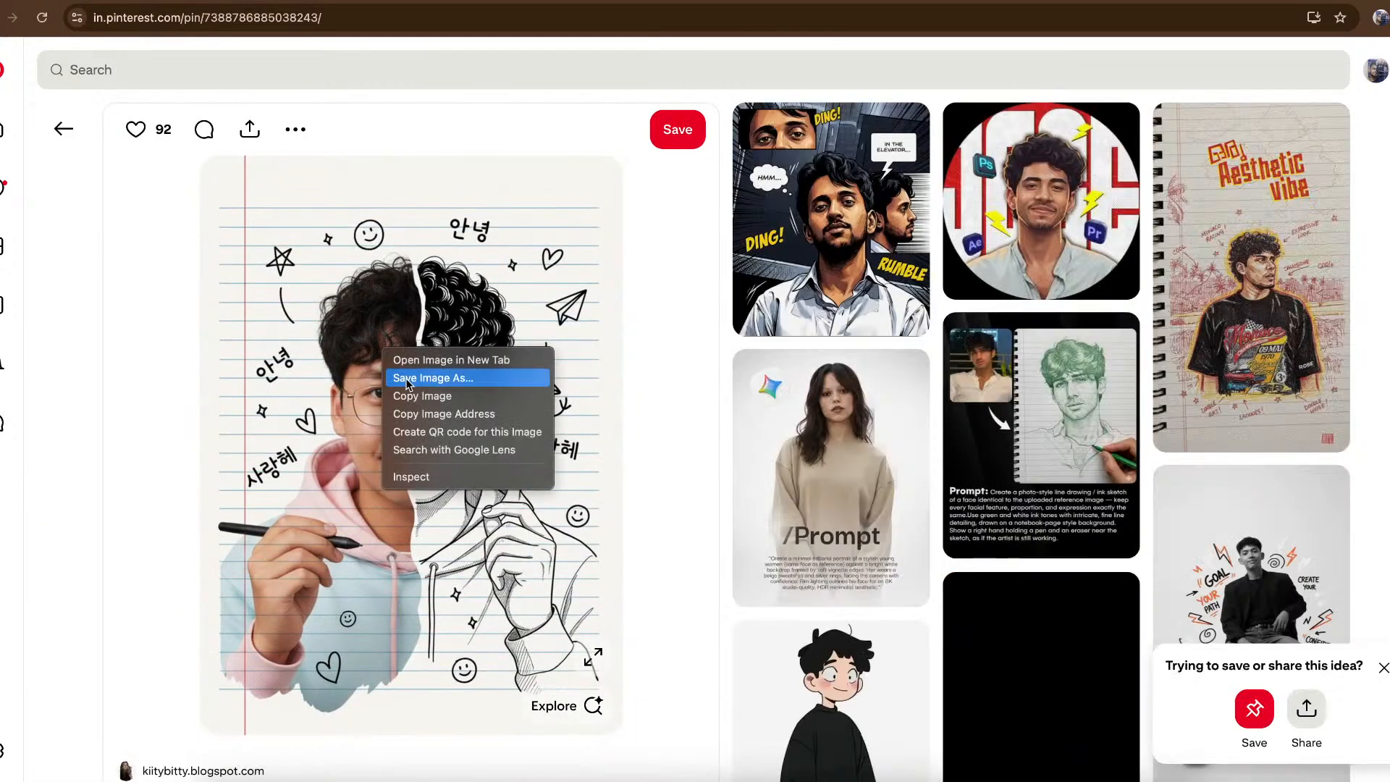
pyautogui.rightClick(383, 352)
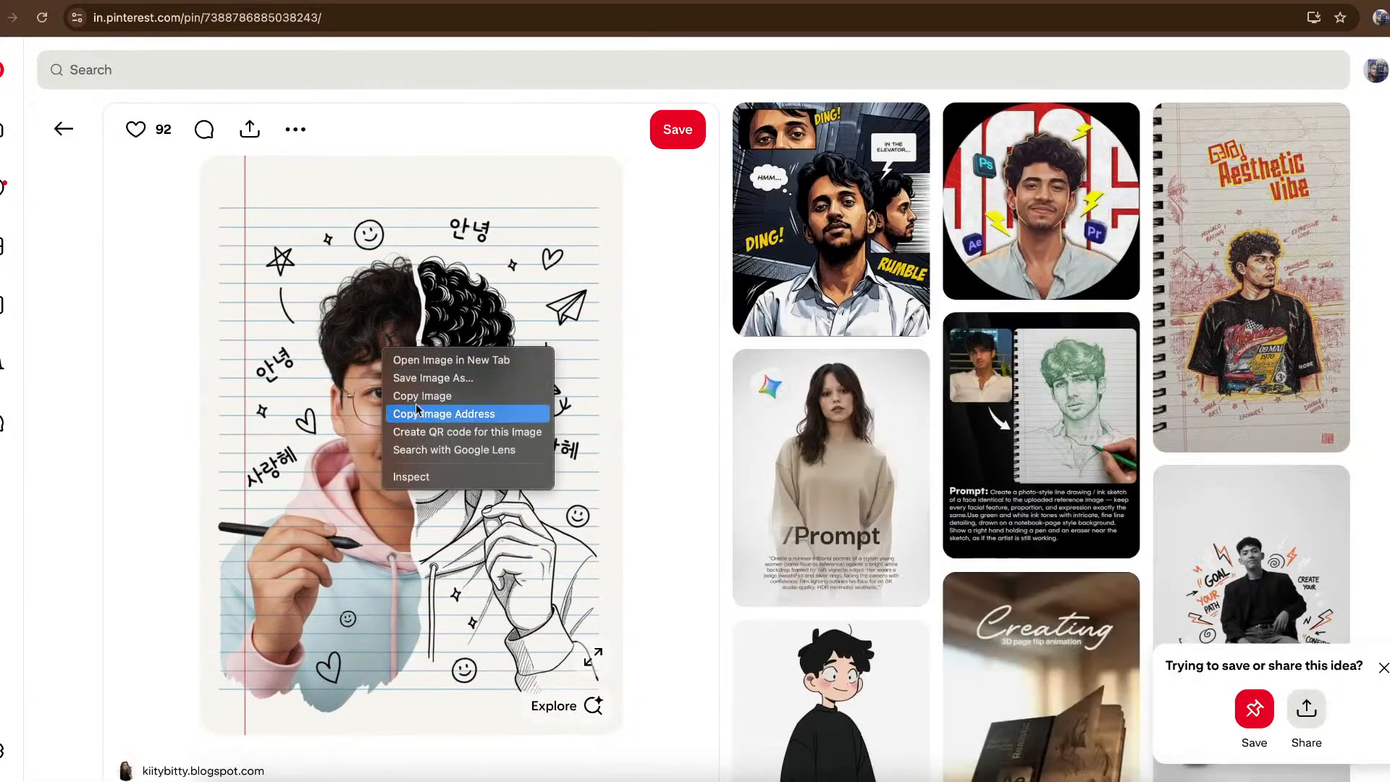
pyautogui.click(417, 402)
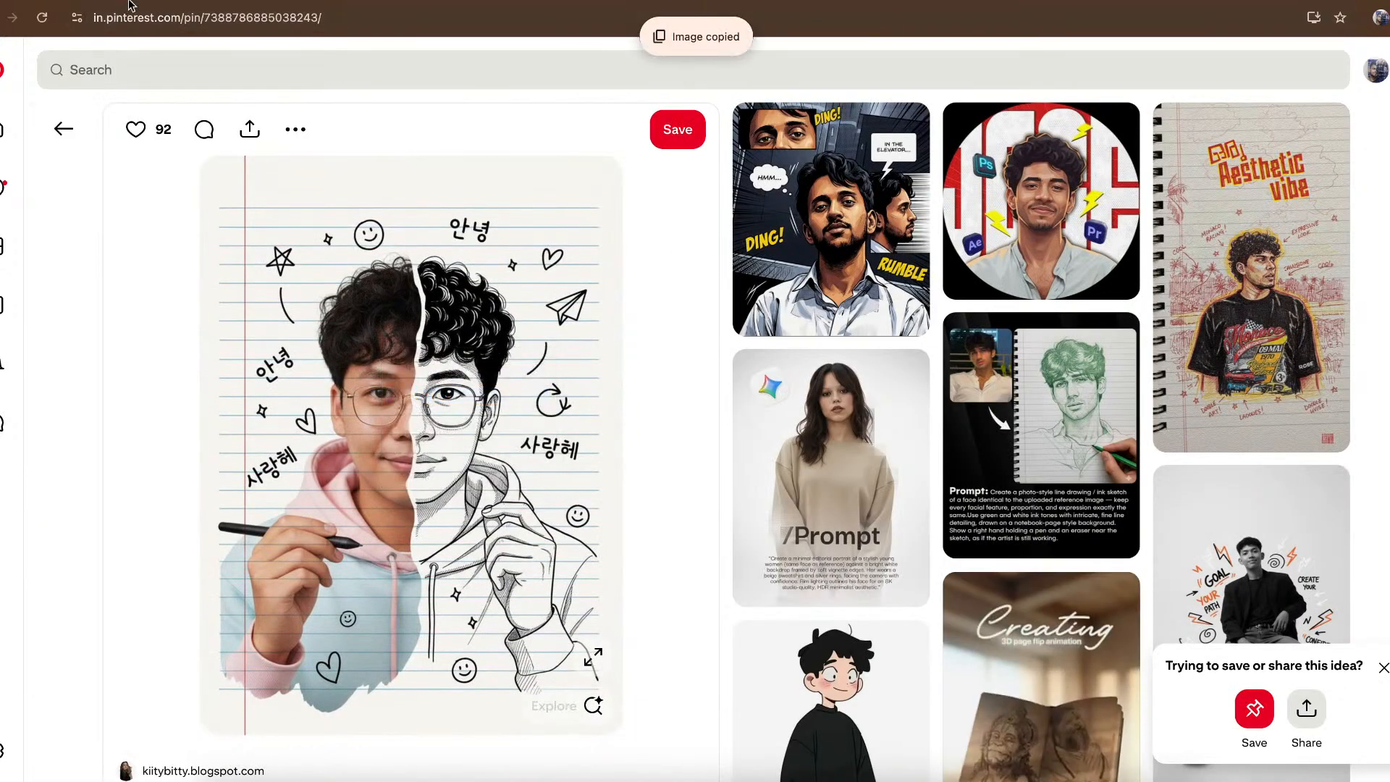
# Switch back to Figma and paste the copied portrait as the fill of the upper rectangle.
pyautogui.hotkey('ctrl', 'Tab')
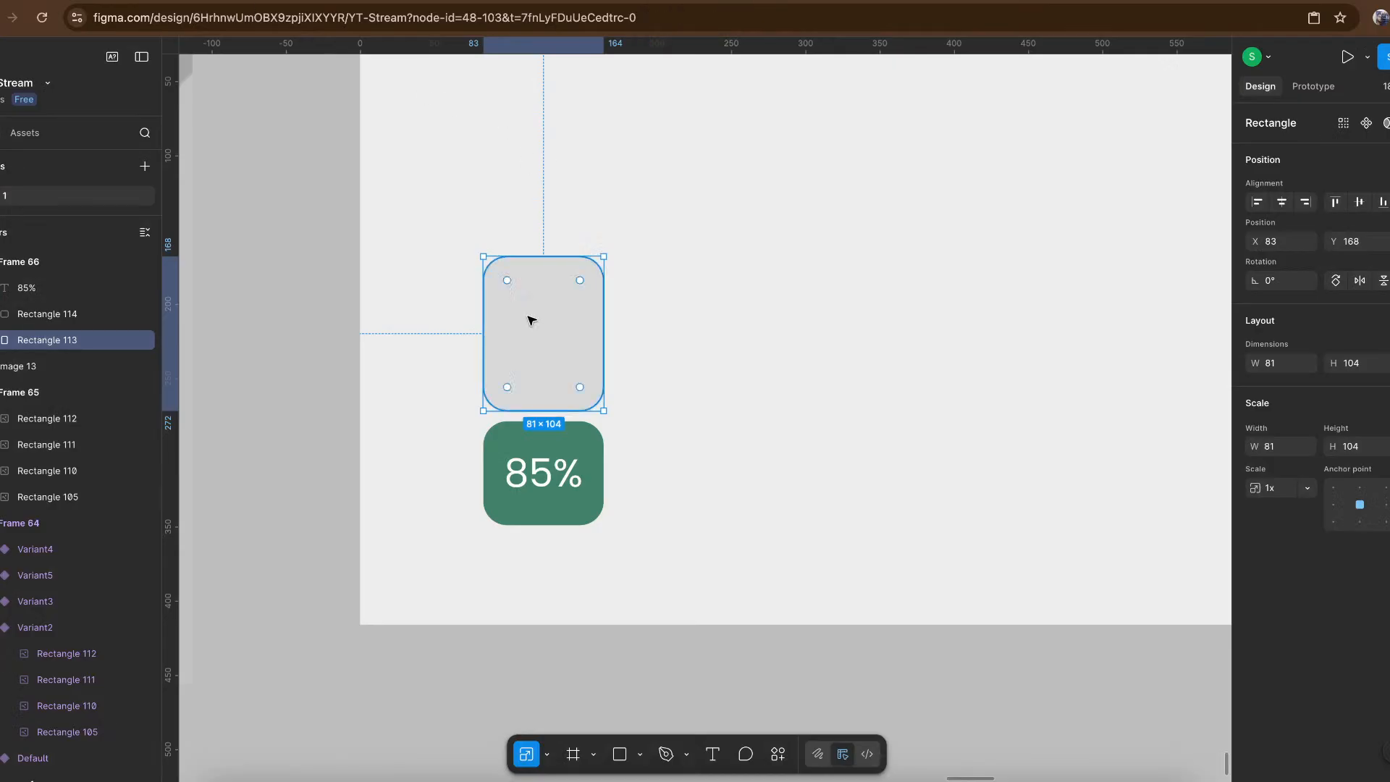
pyautogui.press('v')
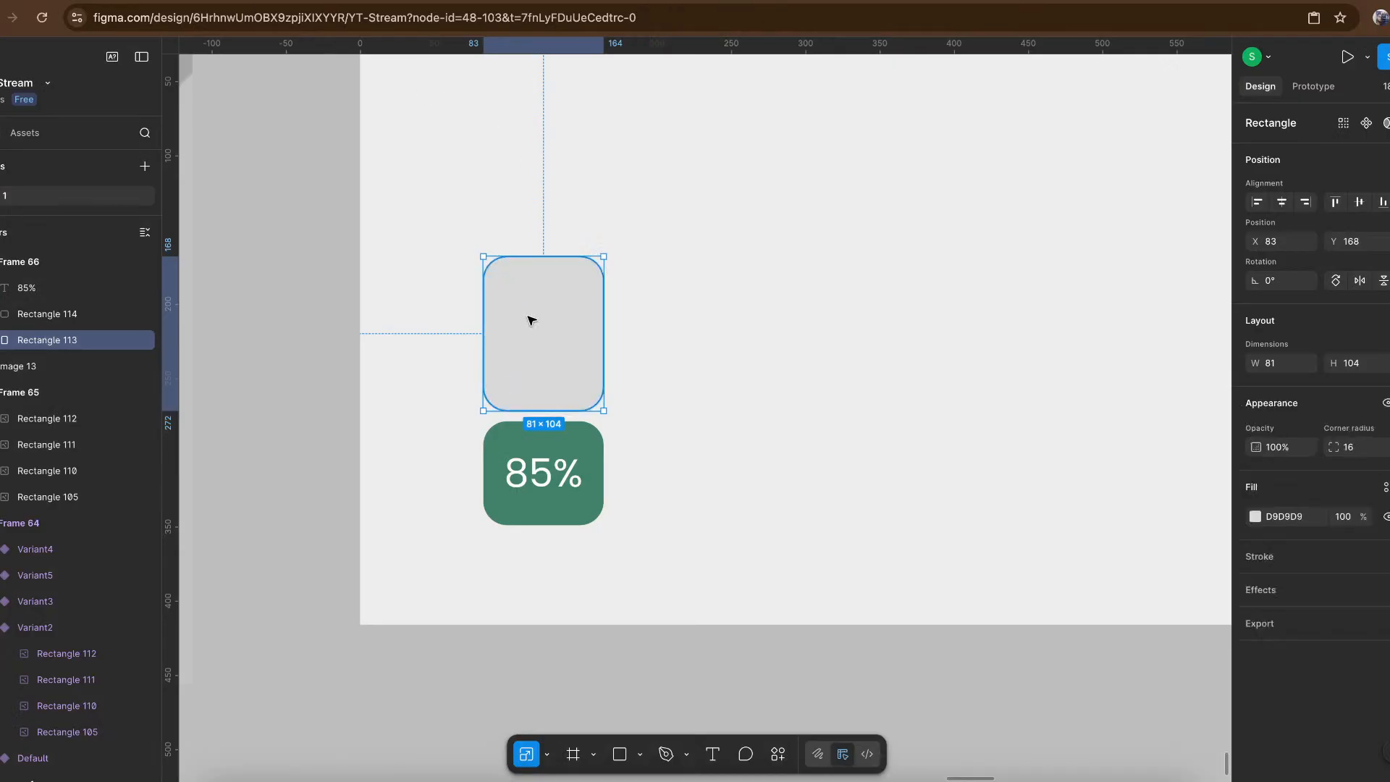
pyautogui.hotkey('ctrl', 'v')
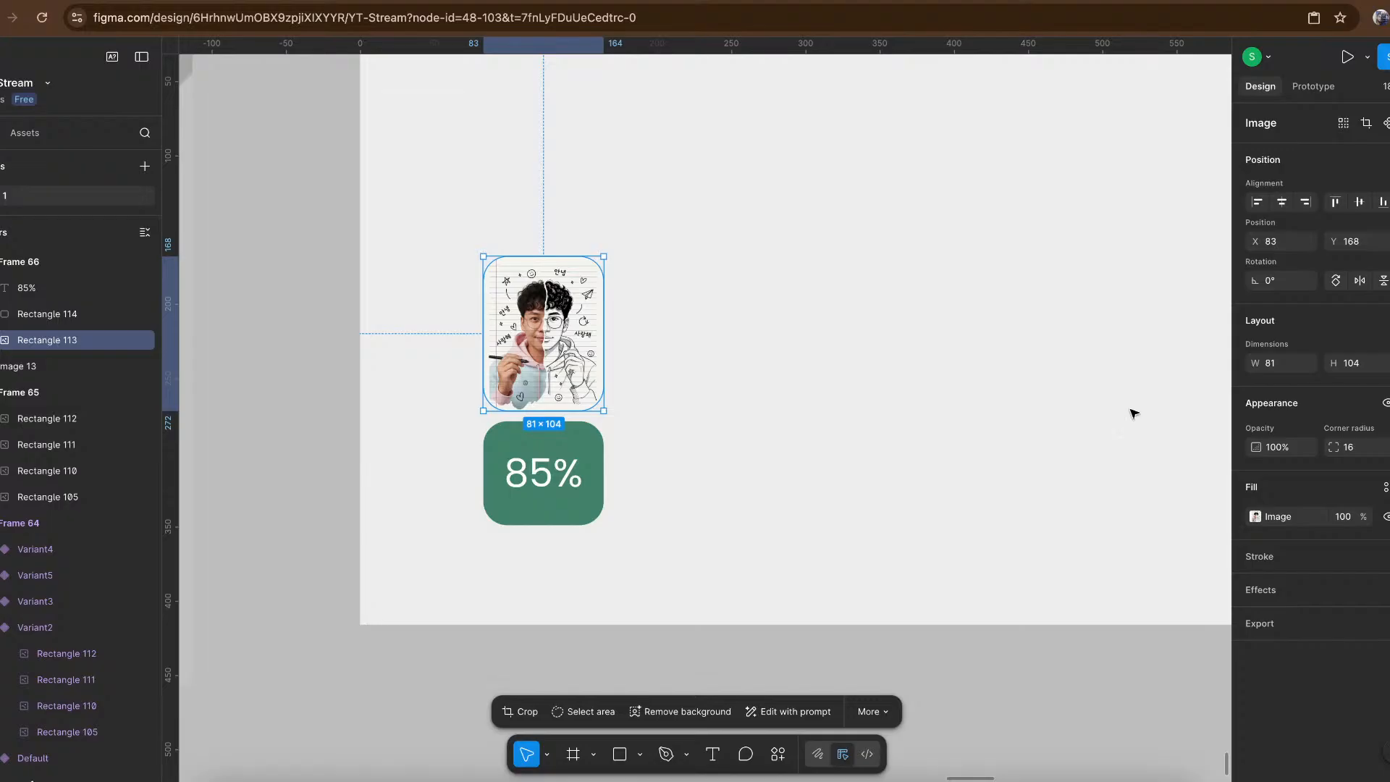
# Add a stroke to the portrait rectangle in the green 438269 sampled from the 85% card.
pyautogui.click(1285, 557)
pyautogui.click(1060, 611)
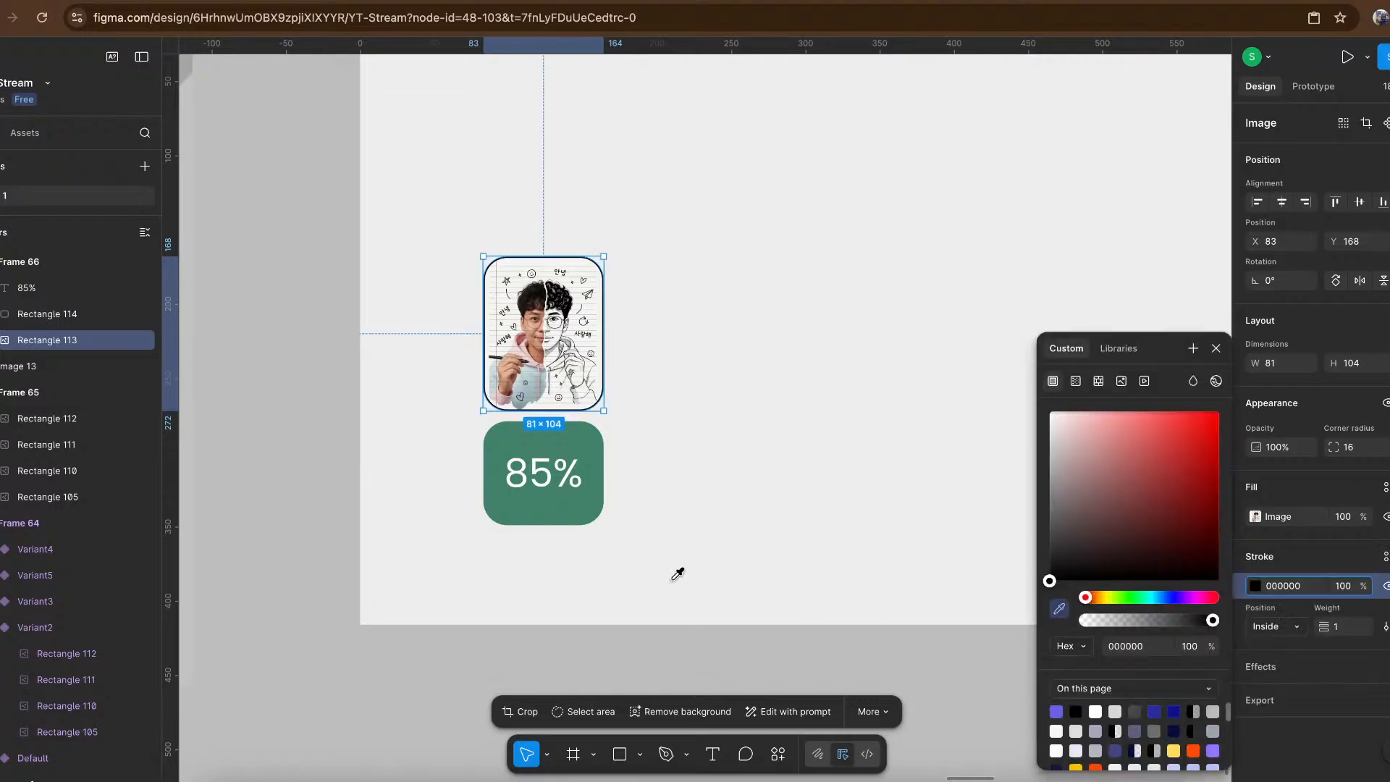
pyautogui.click(597, 453)
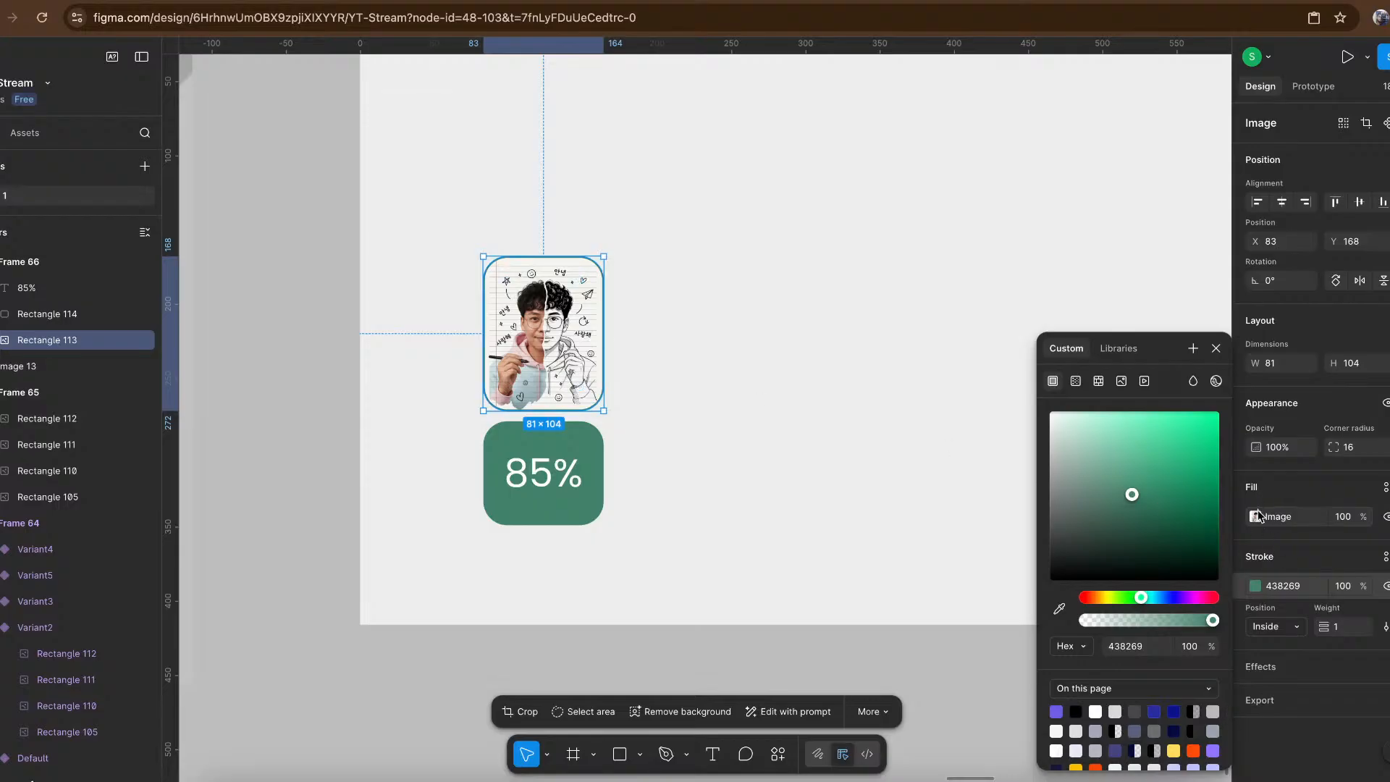
# Set the portrait's image fill to Crop and enlarge the image within the rectangle so the face fills more of it.
pyautogui.click(1257, 515)
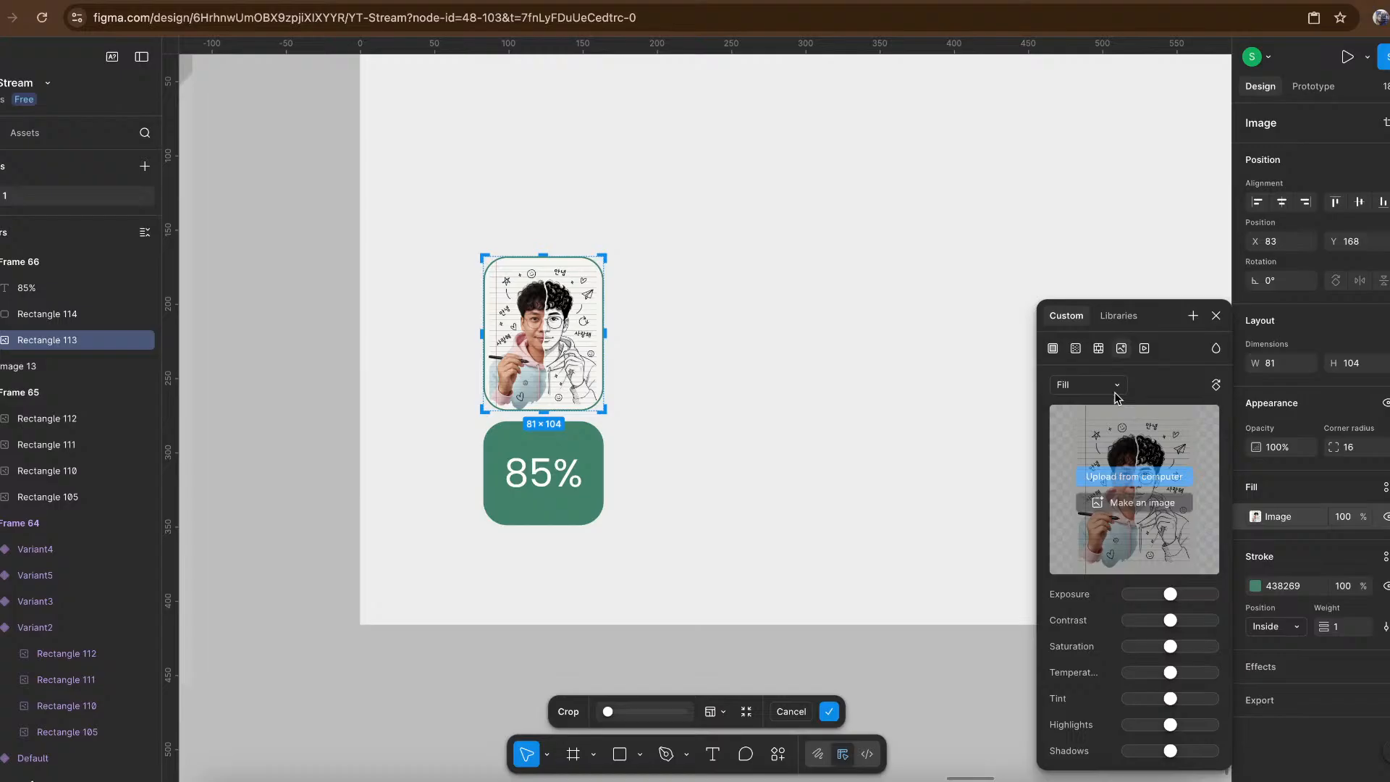
pyautogui.click(1078, 385)
pyautogui.click(1086, 424)
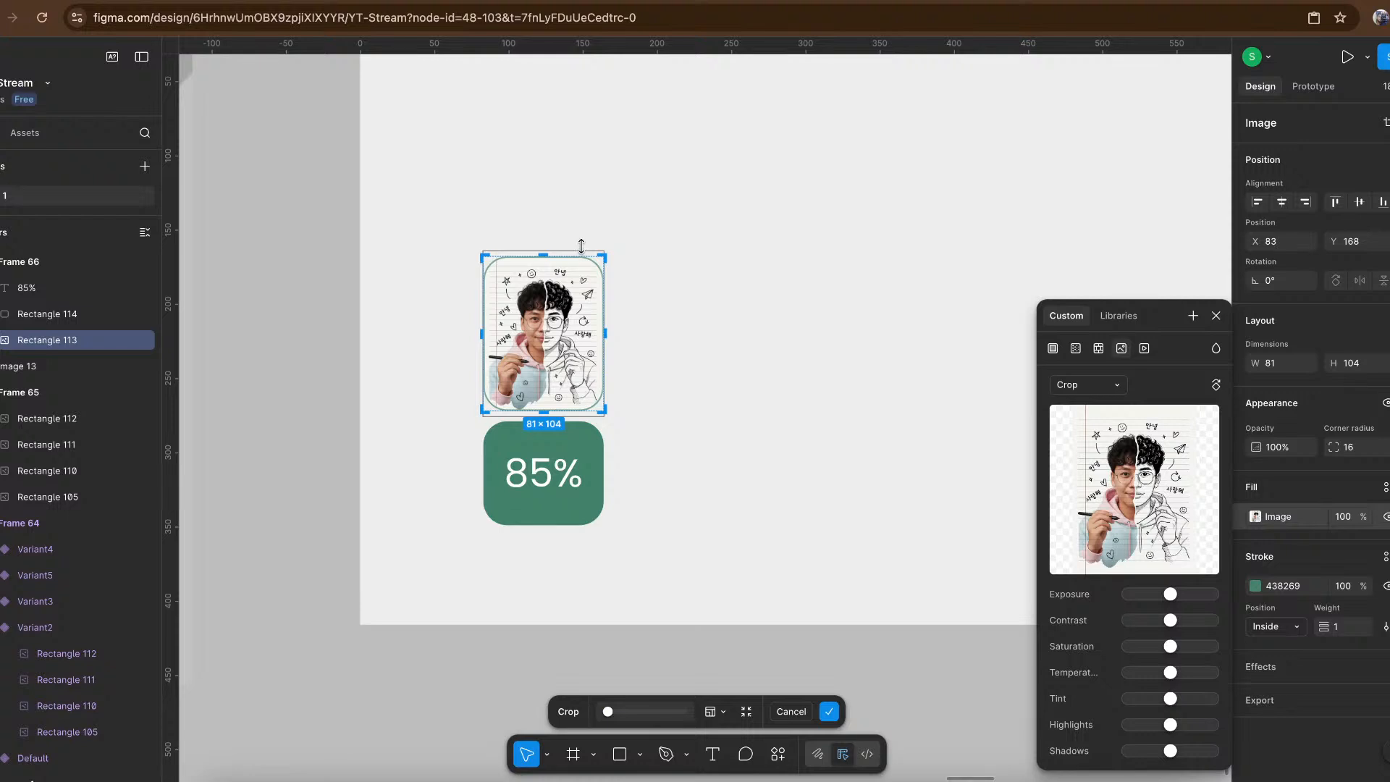
pyautogui.moveTo(582, 237); pyautogui.dragTo(593, 227)
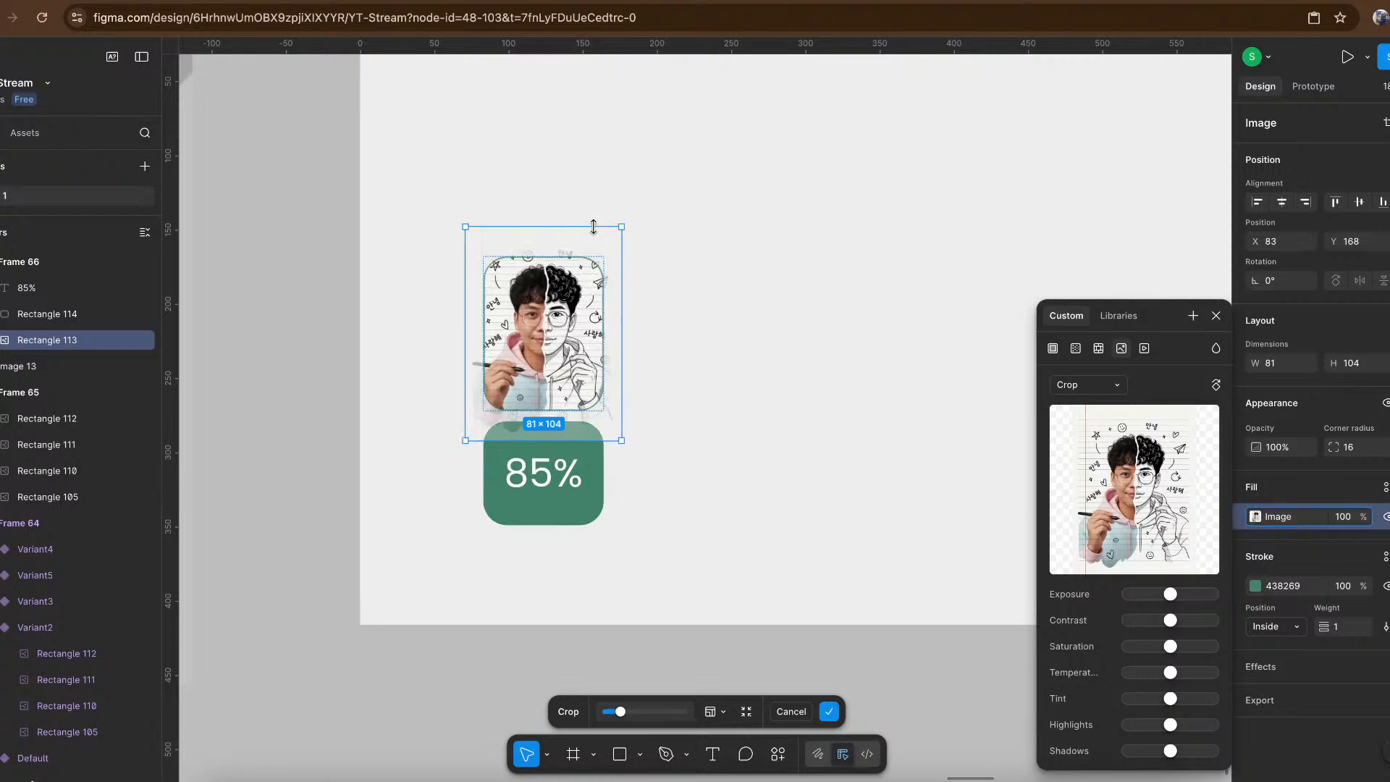
pyautogui.press('Return')
pyautogui.click(302, 336)
# Scale the portrait card, green card and "85%" text together to about 107 × 239.
pyautogui.scroll(-3, 301, 335)
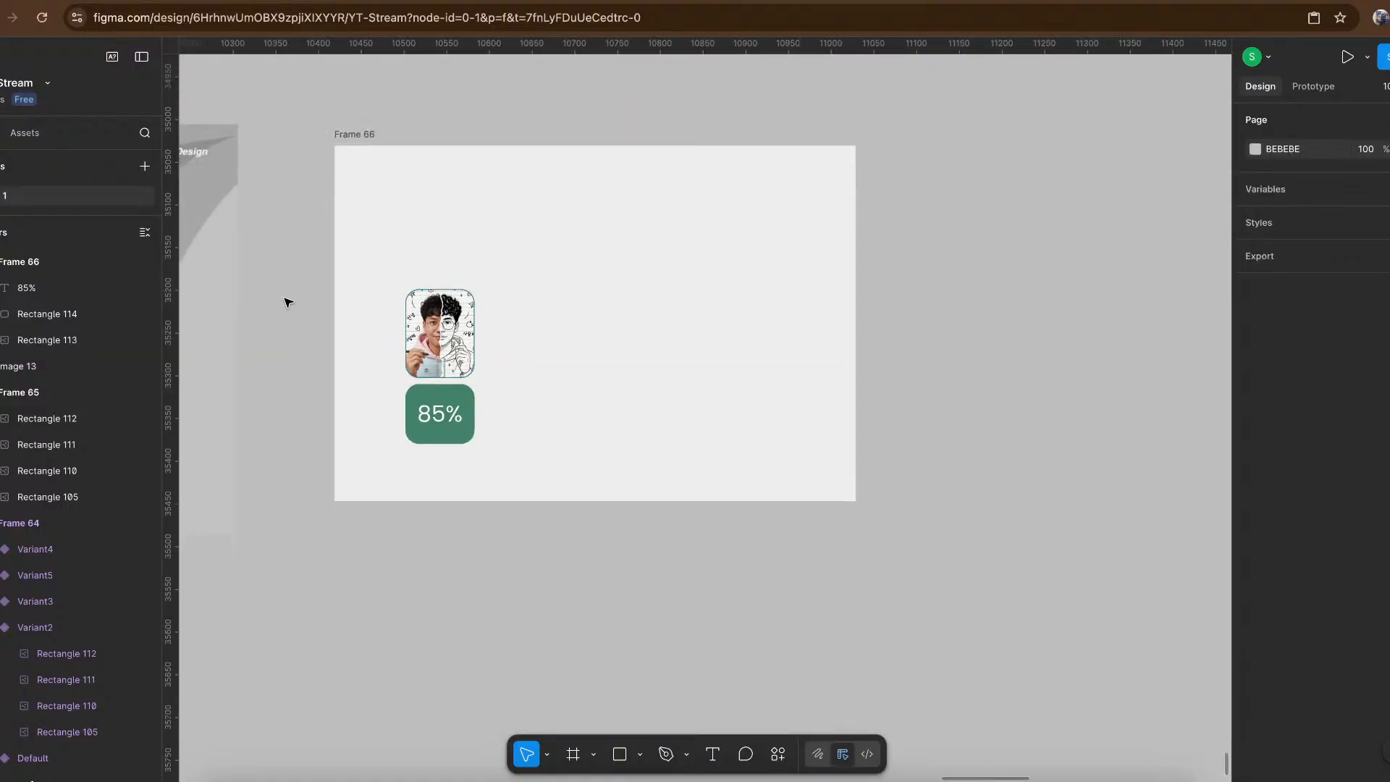
pyautogui.moveTo(324, 297); pyautogui.dragTo(481, 459)
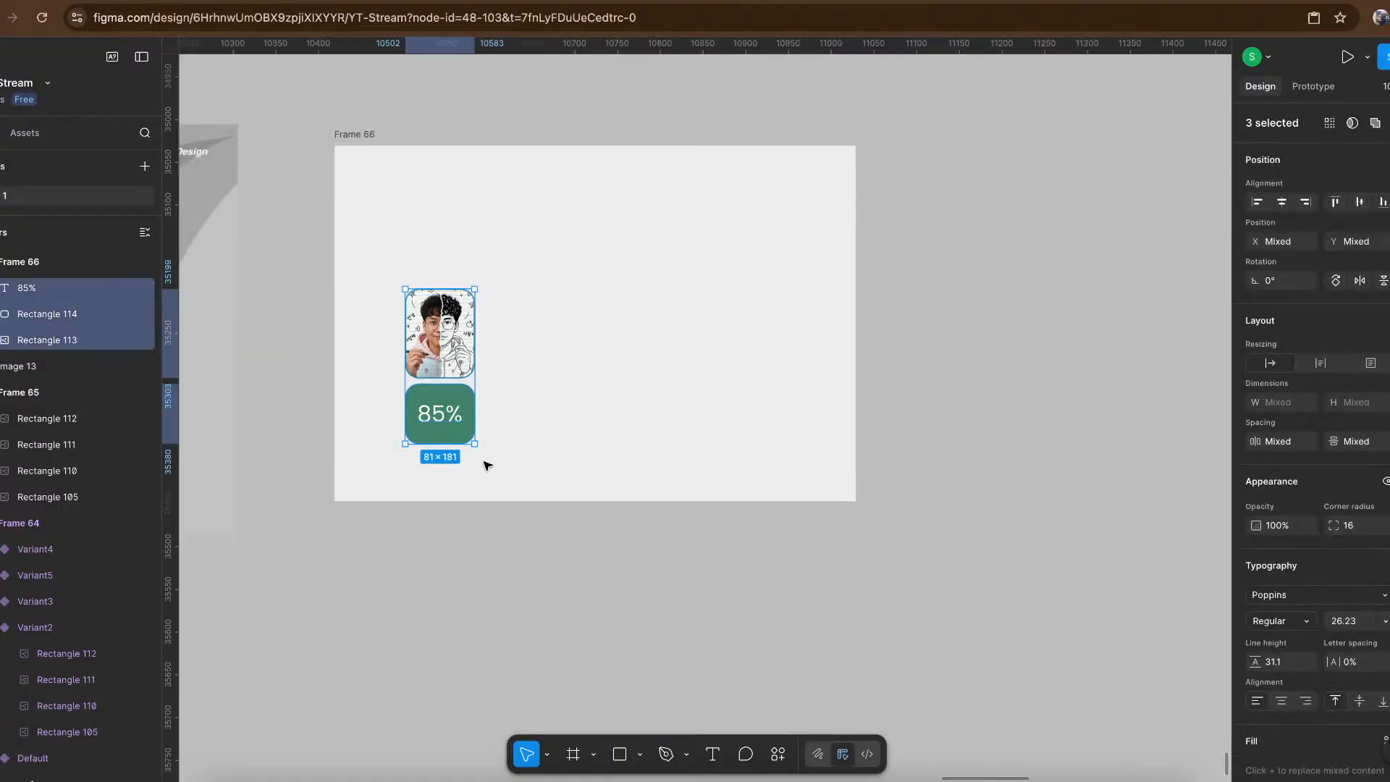
pyautogui.press('k')
pyautogui.moveTo(475, 288); pyautogui.dragTo(494, 266)
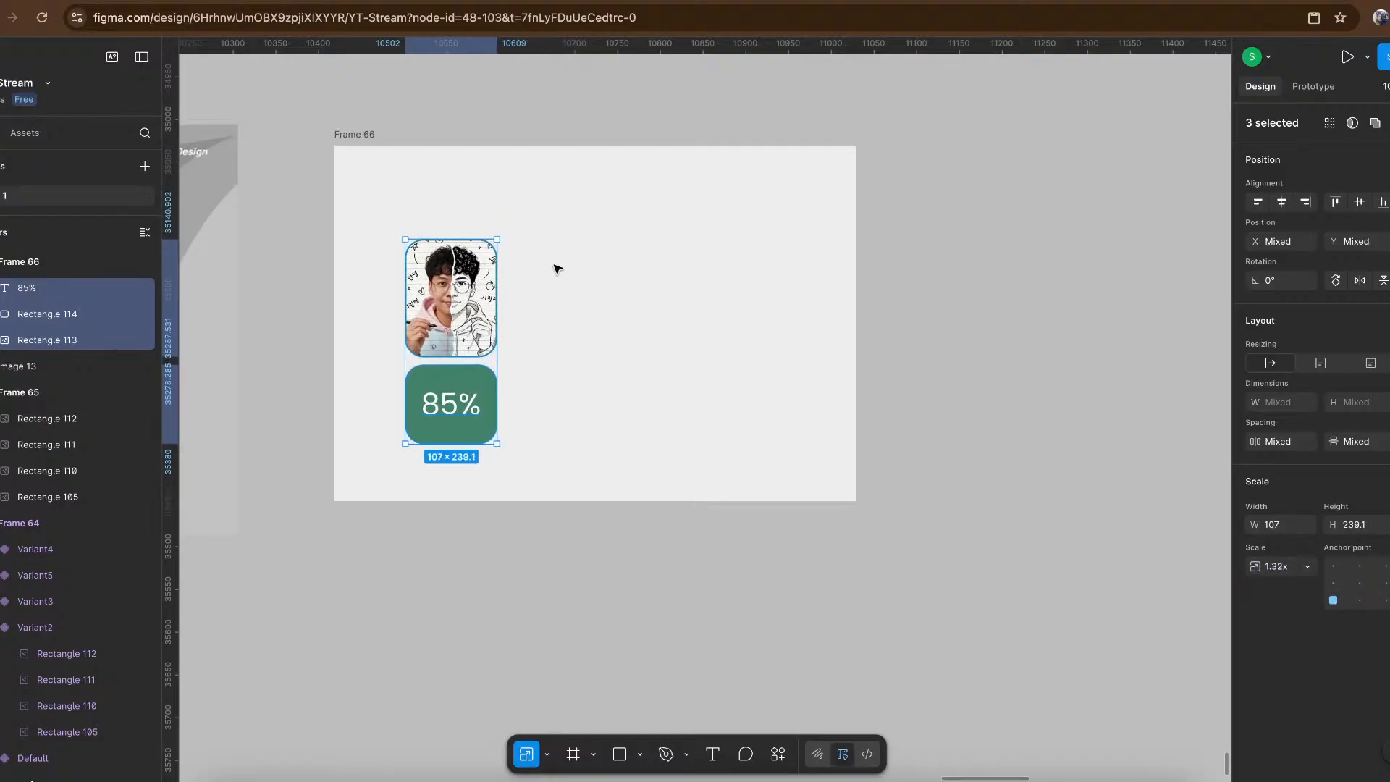
pyautogui.click(564, 269)
# Place a duplicate of the portrait card on the empty canvas to the right of Frame 66.
pyautogui.click(432, 349)
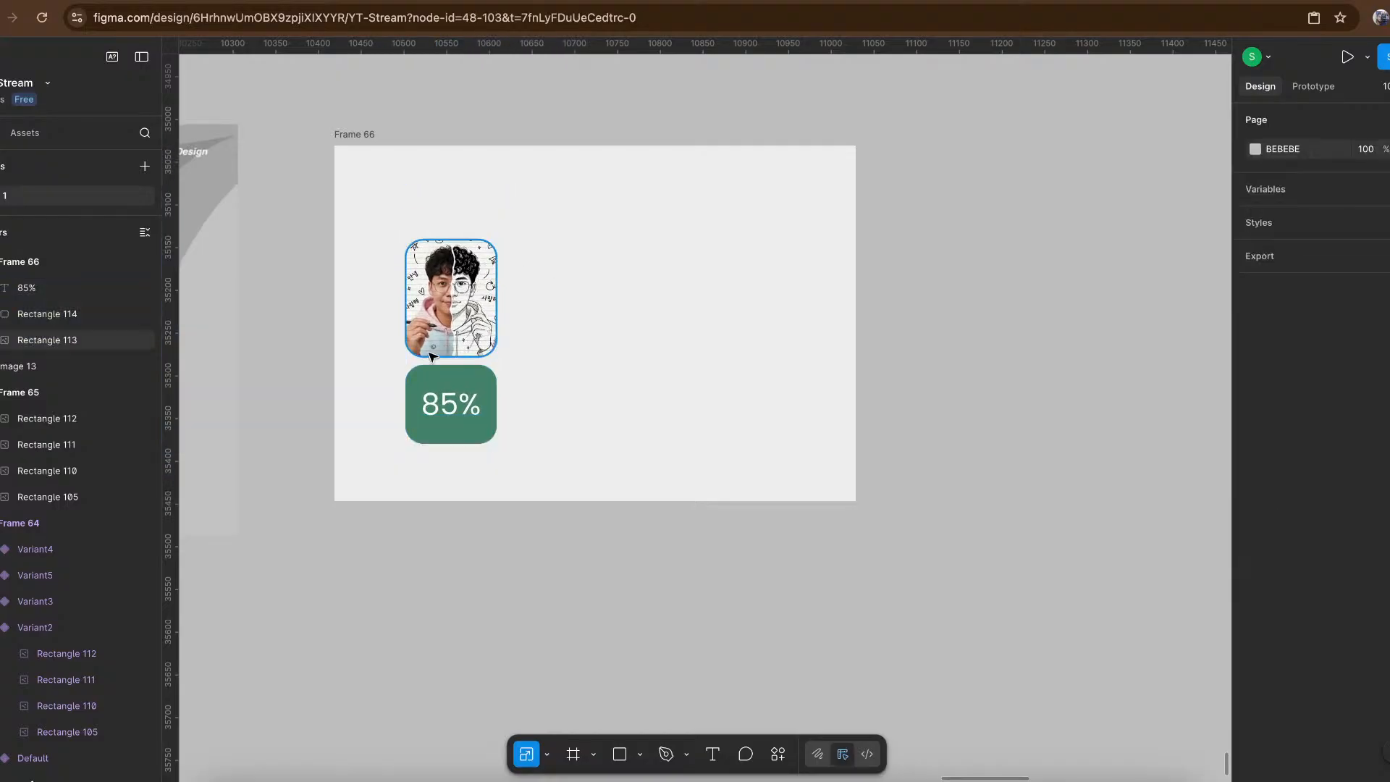
pyautogui.moveTo(444, 331); pyautogui.dragTo(974, 304)
pyautogui.hscroll(5, 972, 304)
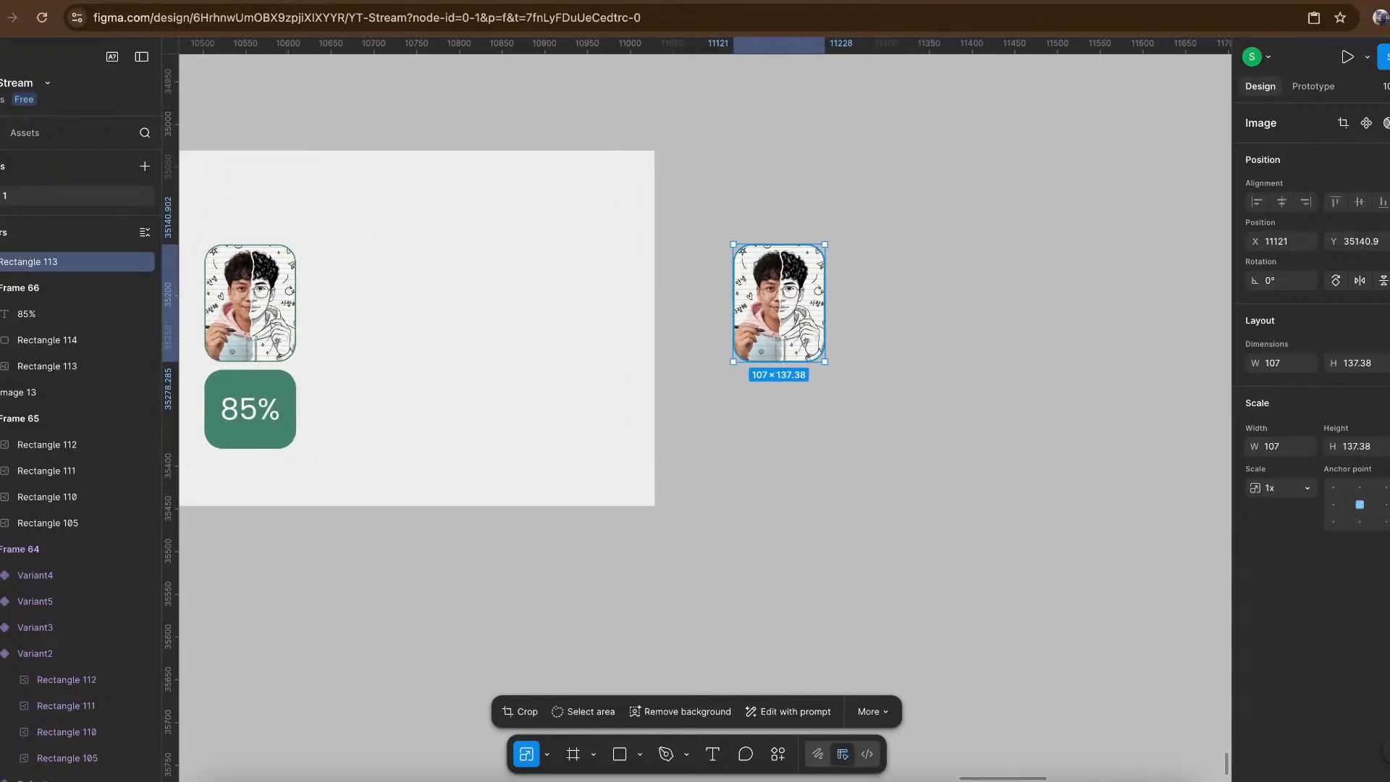
# Turn the duplicated portrait card into a component and add a second variant to it.
pyautogui.click(1367, 124)
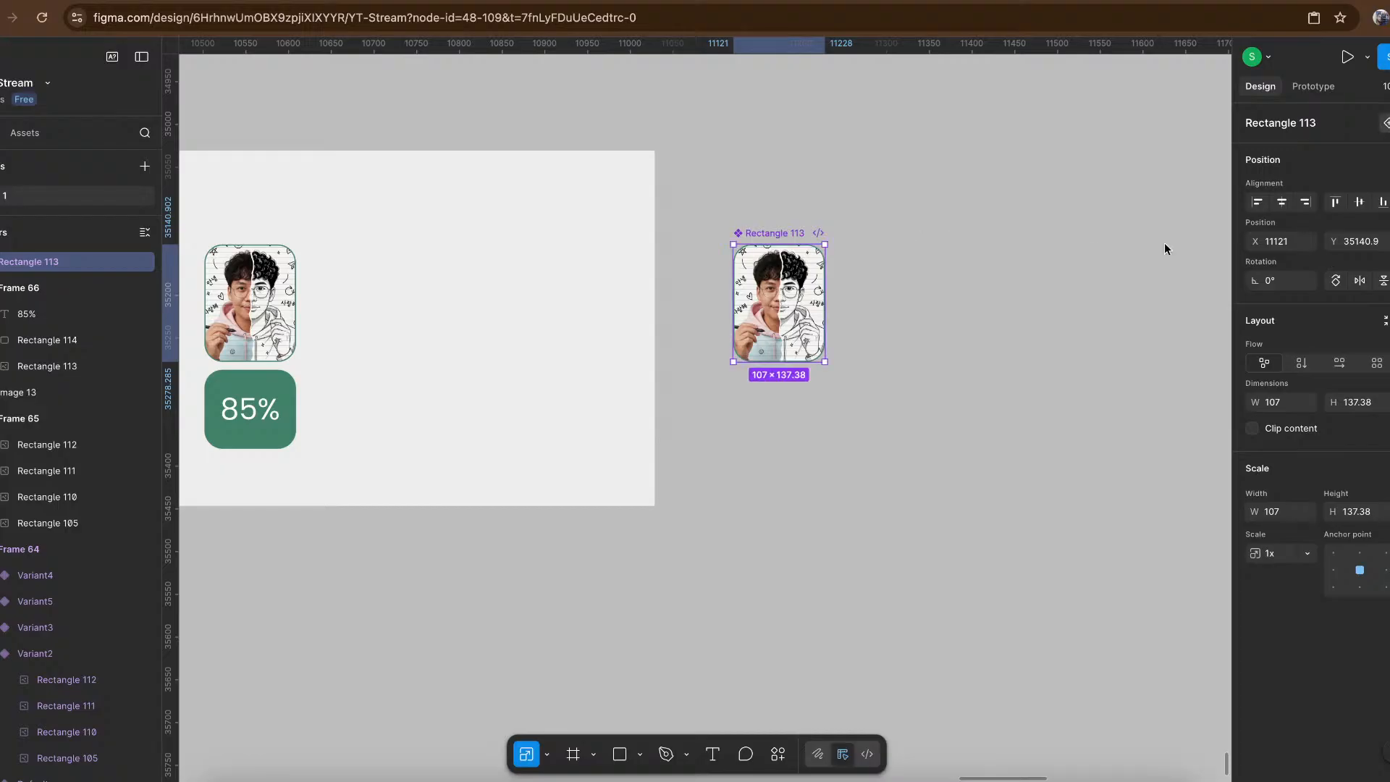
pyautogui.scroll(5, 826, 421)
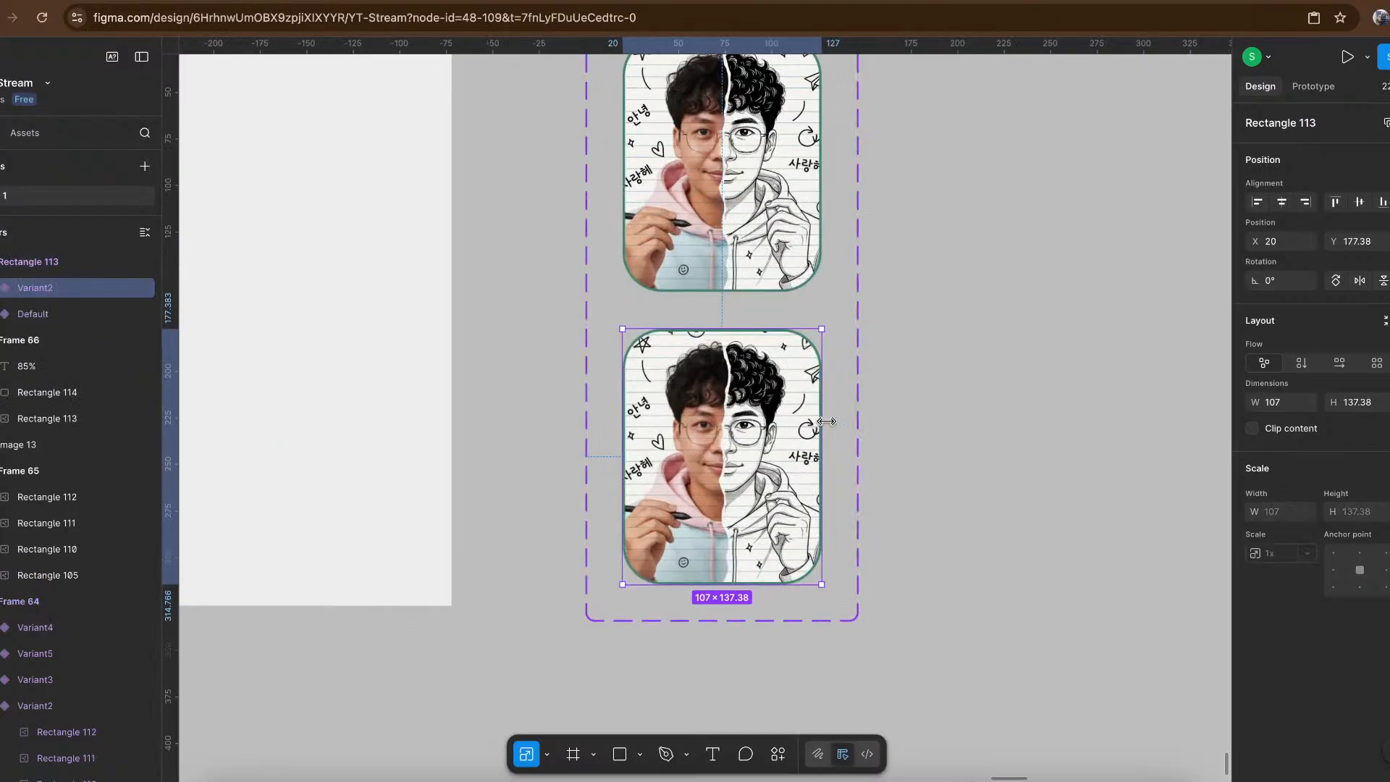
pyautogui.scroll(5, 725, 447)
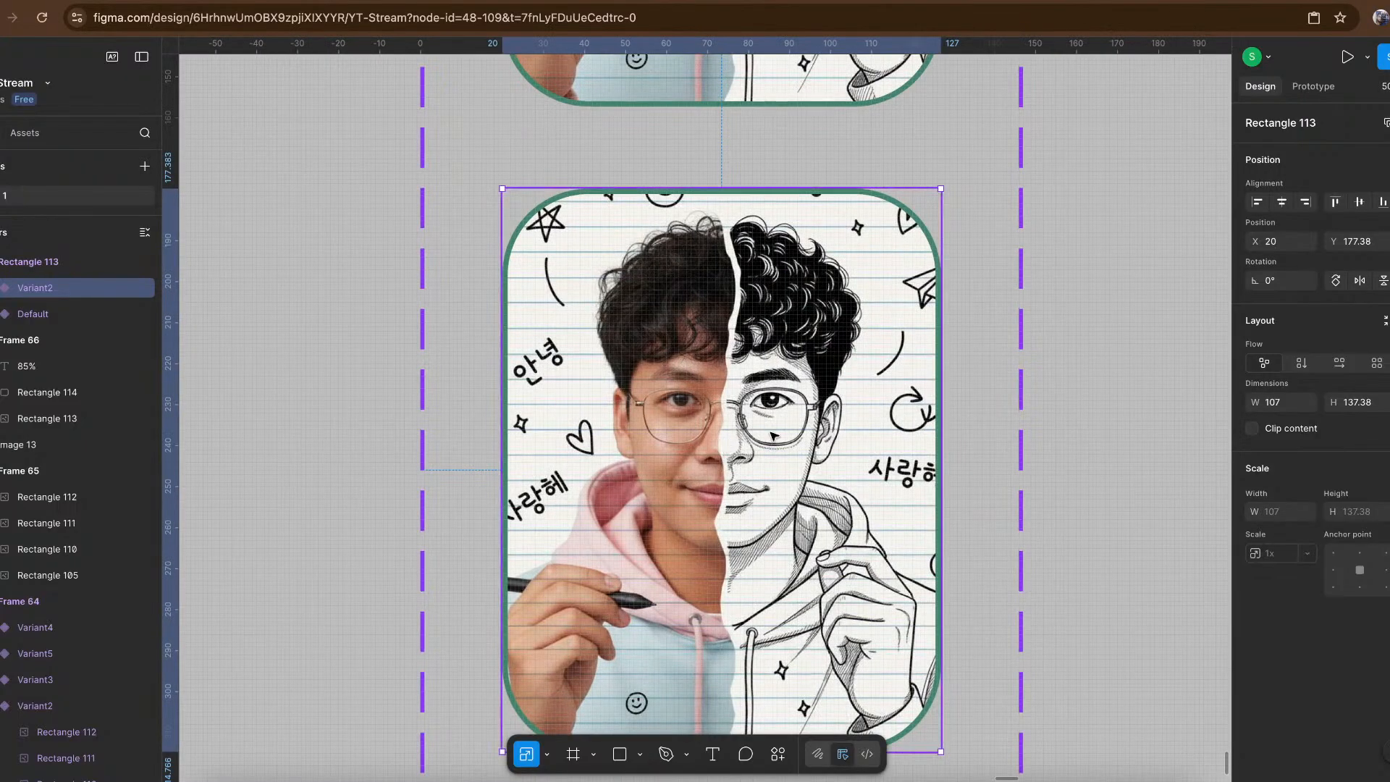
# Add the text "Here is me" on the empty canvas beside the portrait variants.
pyautogui.scroll(-3, 773, 434)
pyautogui.hscroll(10, 773, 433)
pyautogui.click(853, 372)
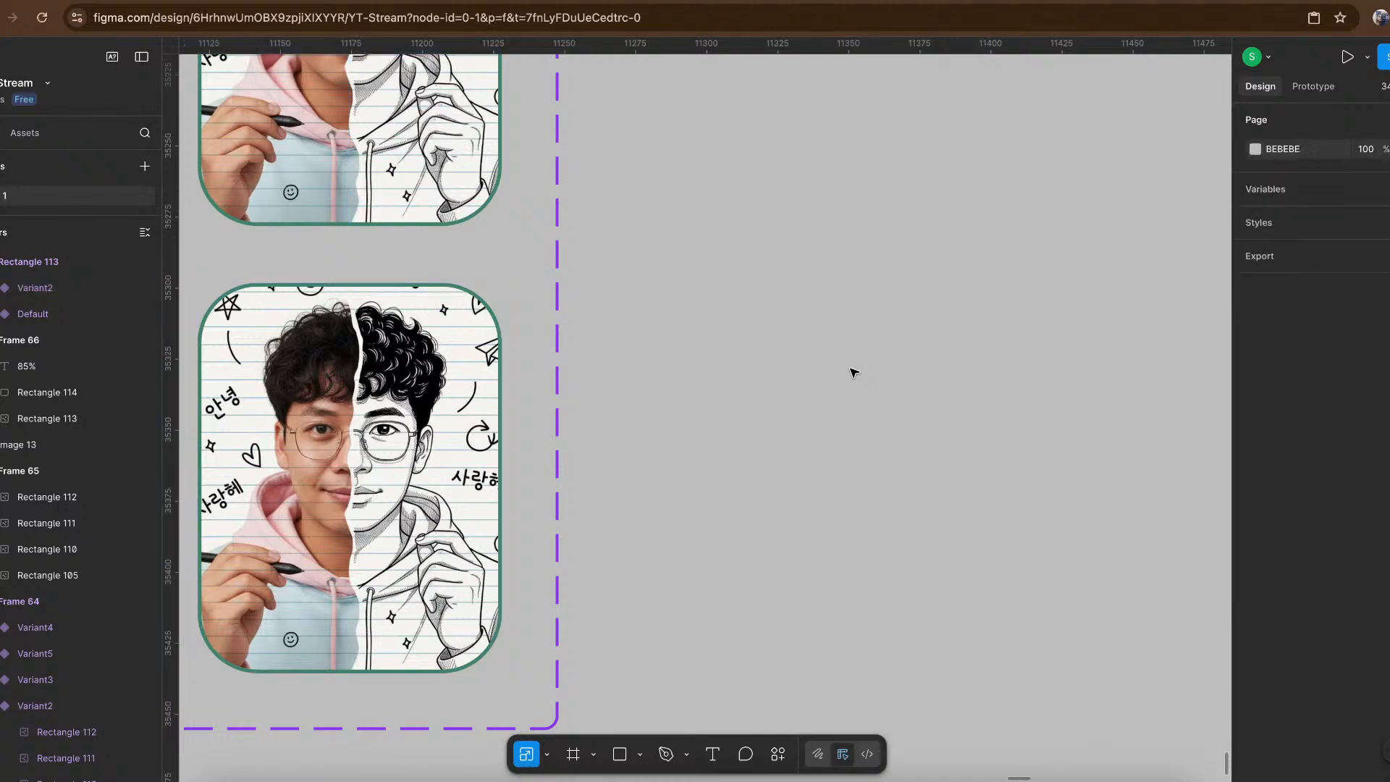
pyautogui.press('t')
pyautogui.click(747, 336)
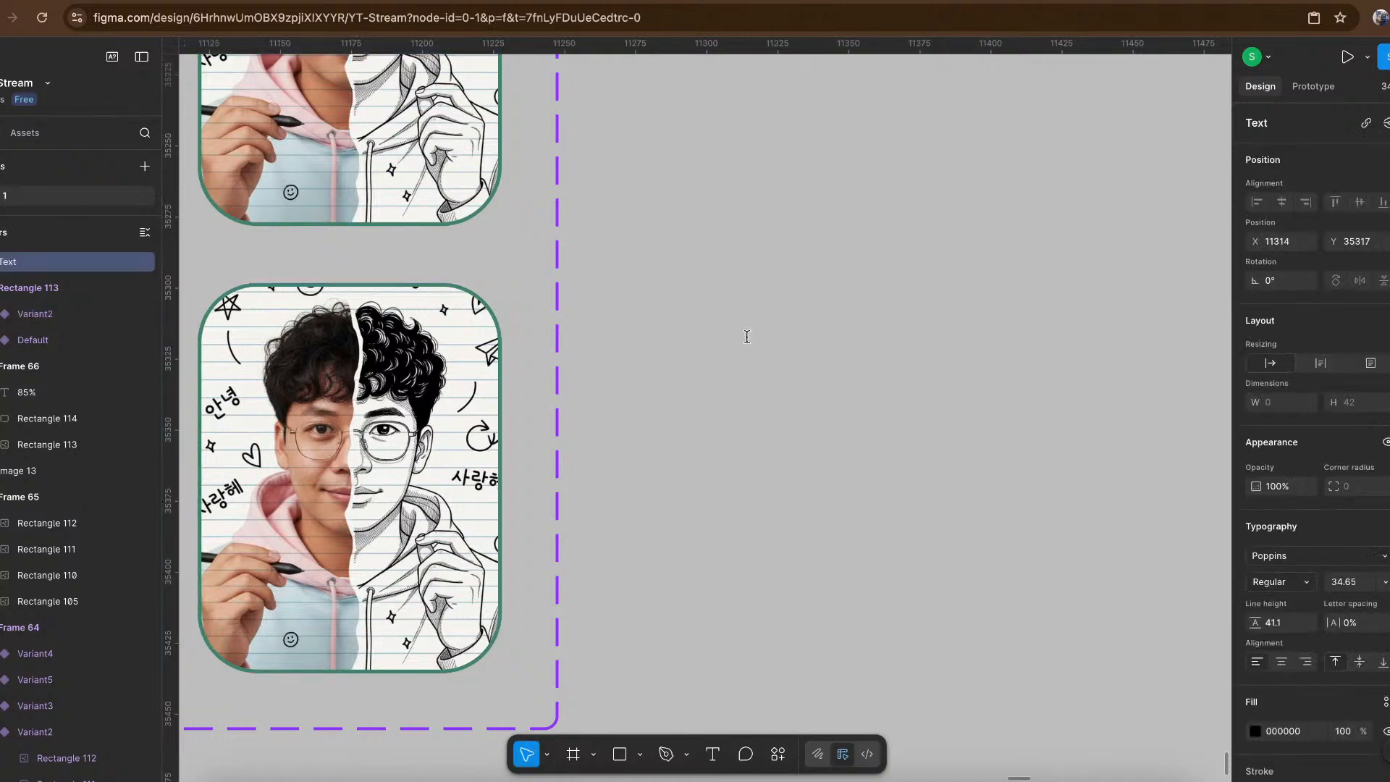
pyautogui.write('Here ')
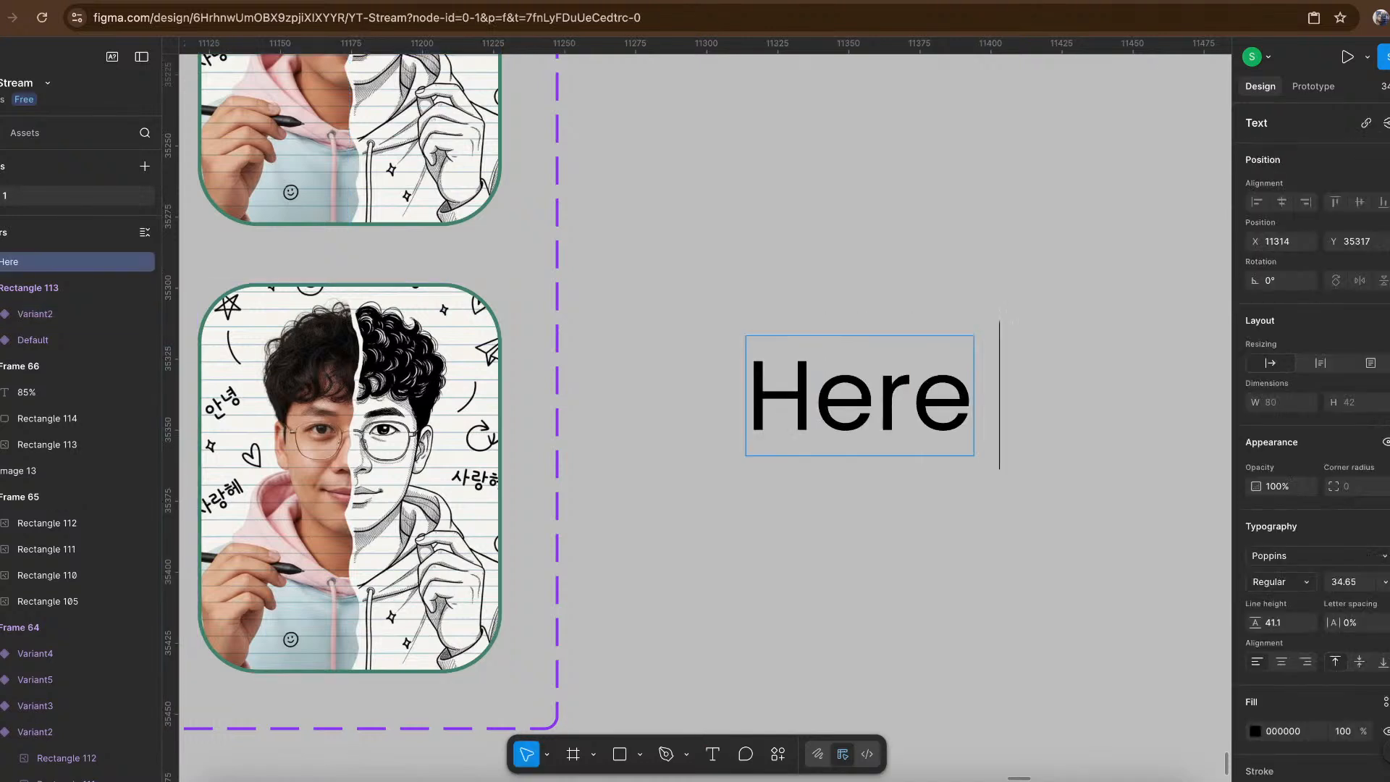
pyautogui.write('is me')
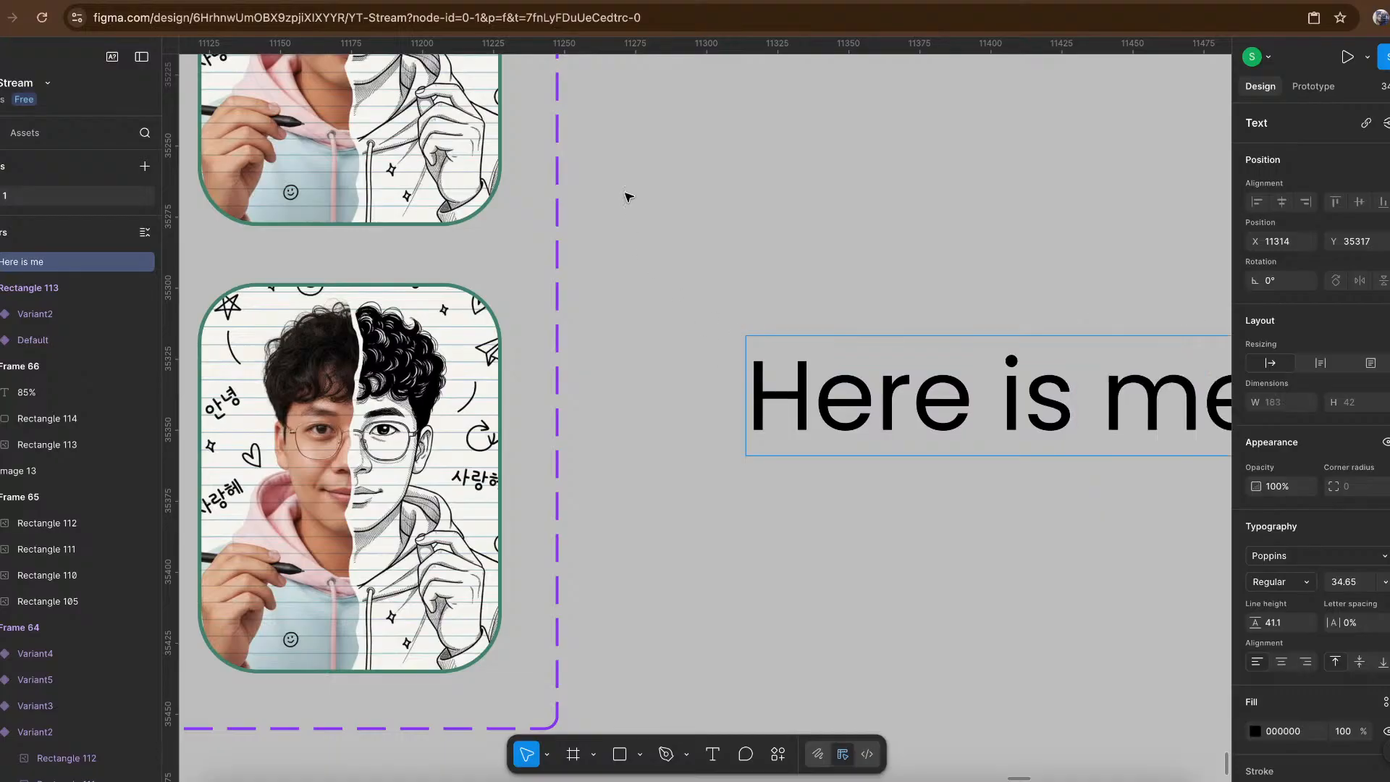
pyautogui.press('Escape')
# Cut the "Here is me" text, enter it as the second variant's Property 1 value and paste the text inside that variant.
pyautogui.scroll(-3, 645, 167)
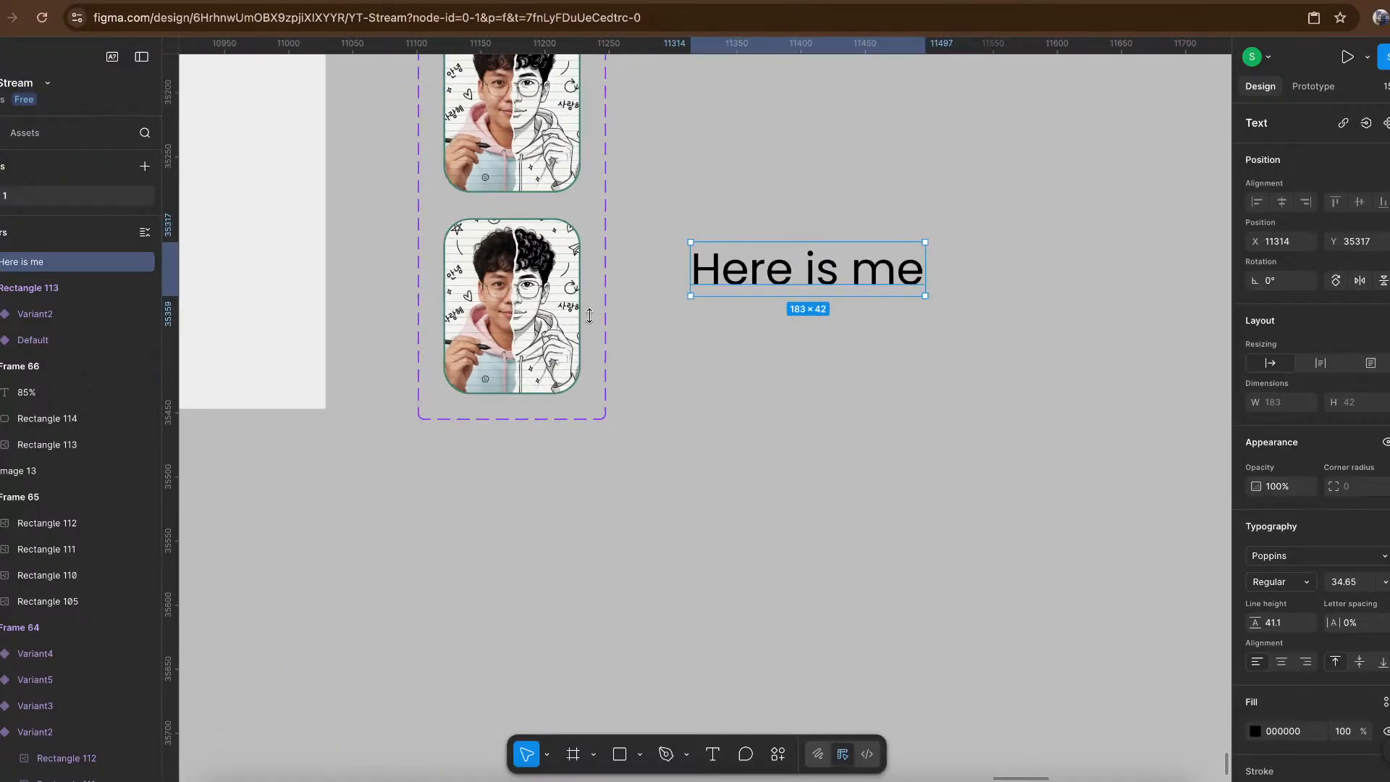
pyautogui.press('Delete')
pyautogui.click(513, 345)
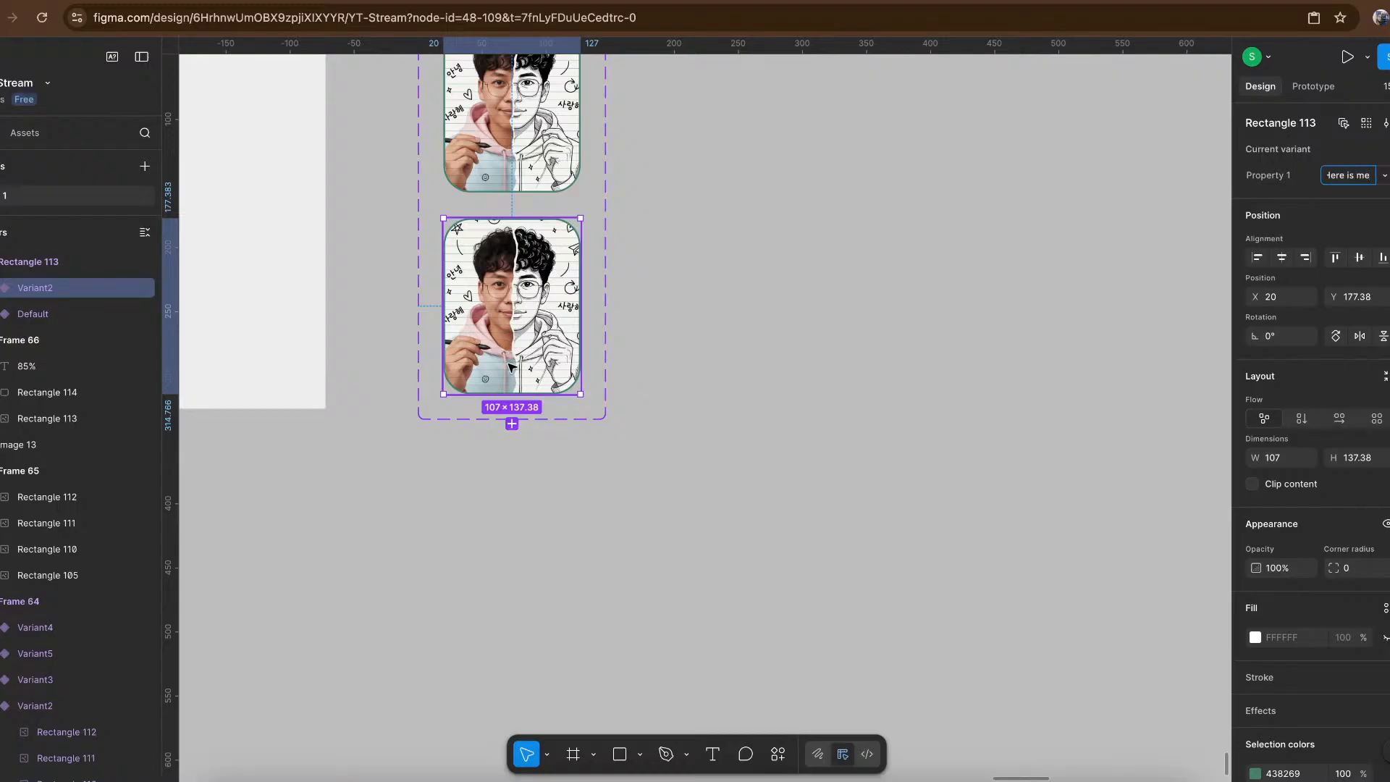
pyautogui.scroll(3, 516, 332)
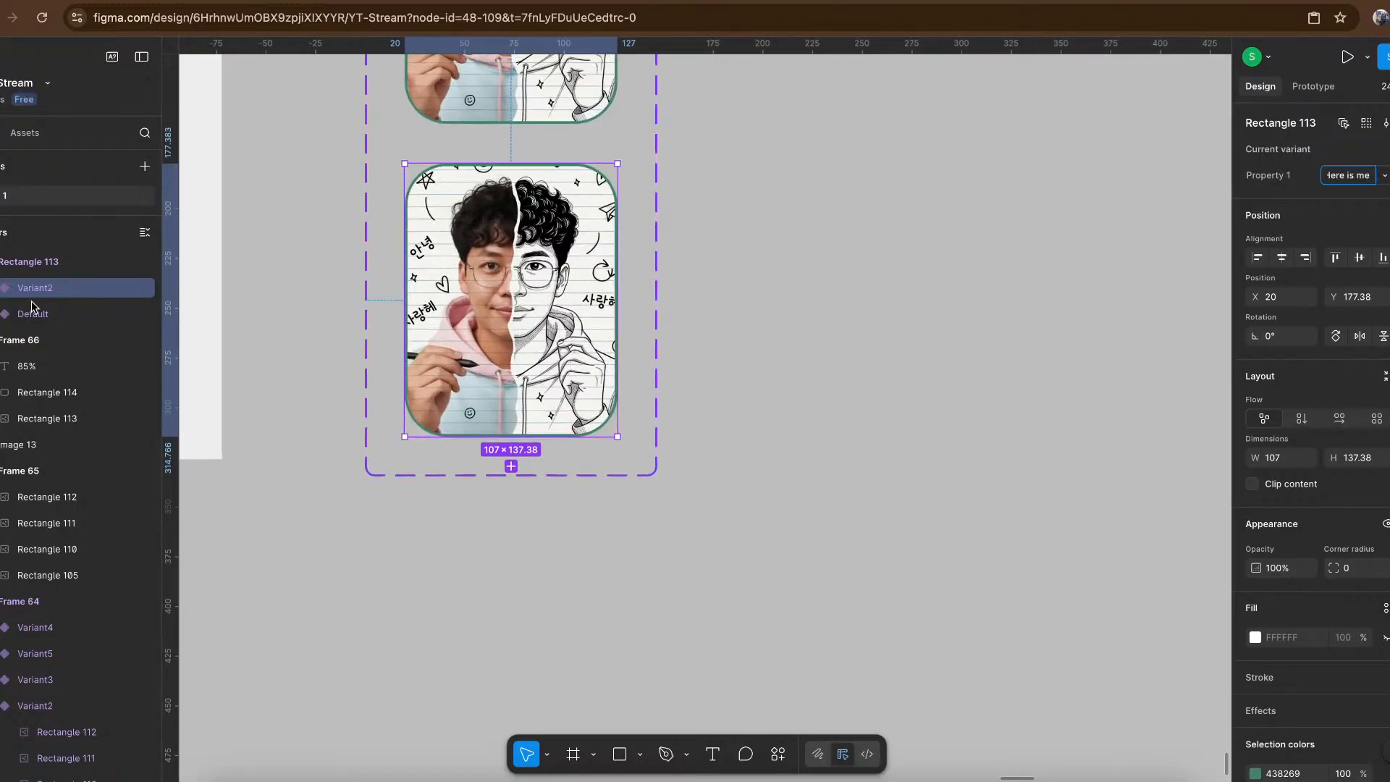
pyautogui.press('Return')
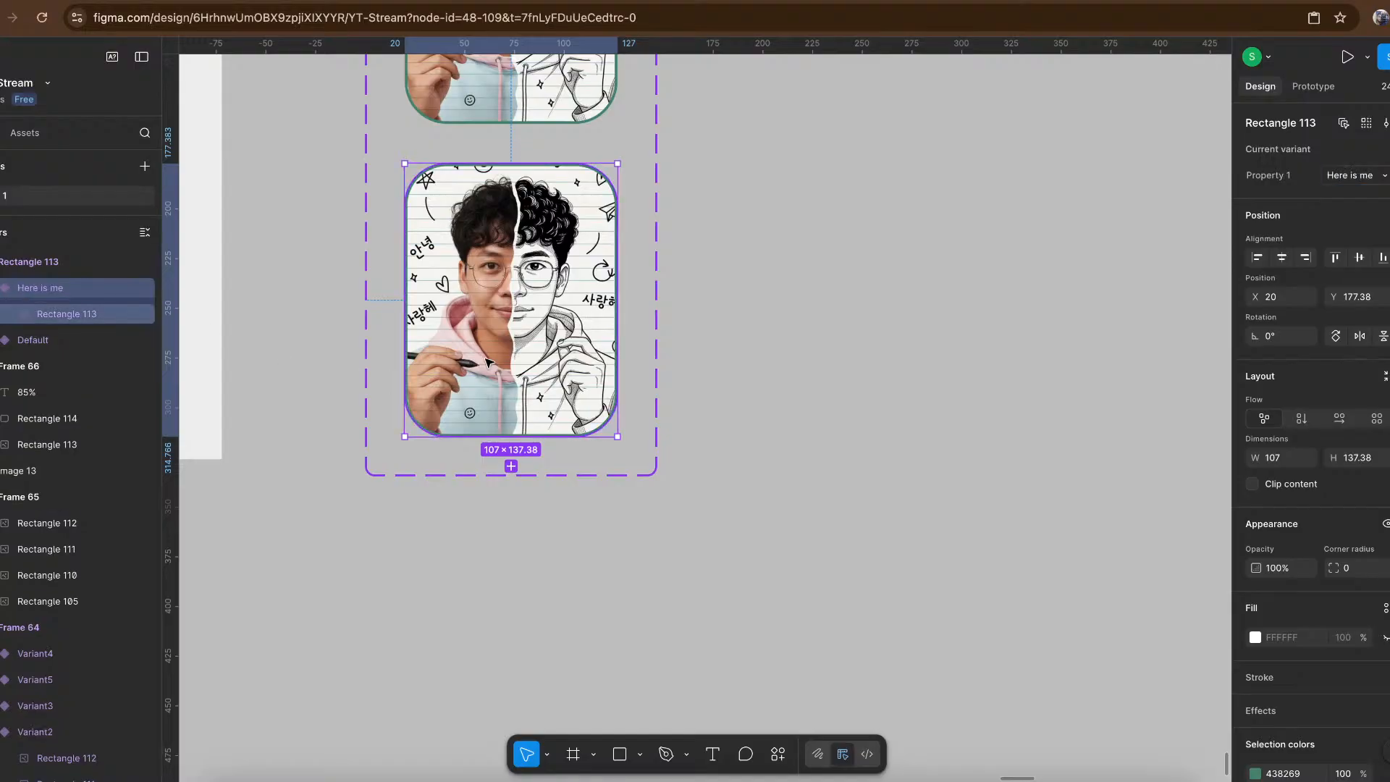
pyautogui.write('Here is me')
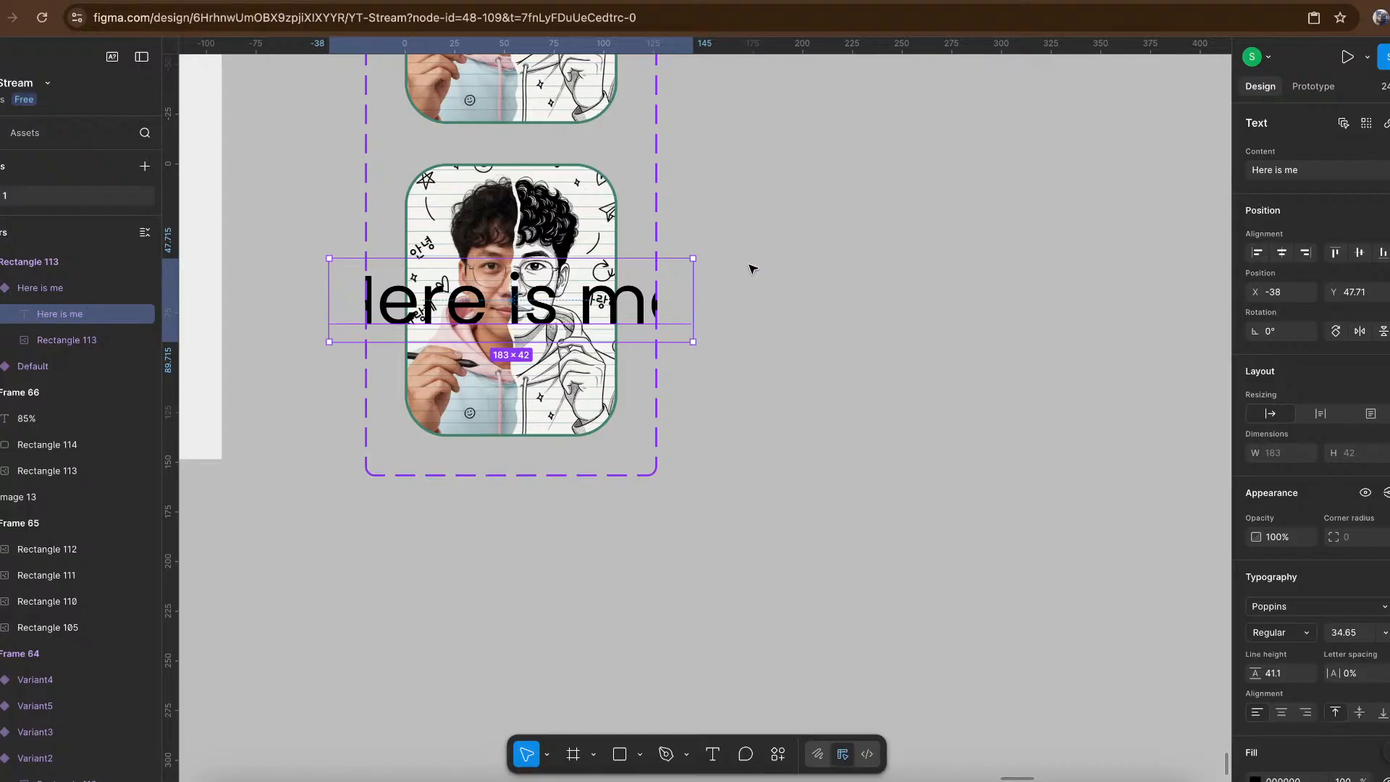
# Set the "Here is me" text to font size 20 and move it fully onto the second variant's card, at about X 2.
pyautogui.click(1359, 637)
pyautogui.write('20')
pyautogui.press('Return')
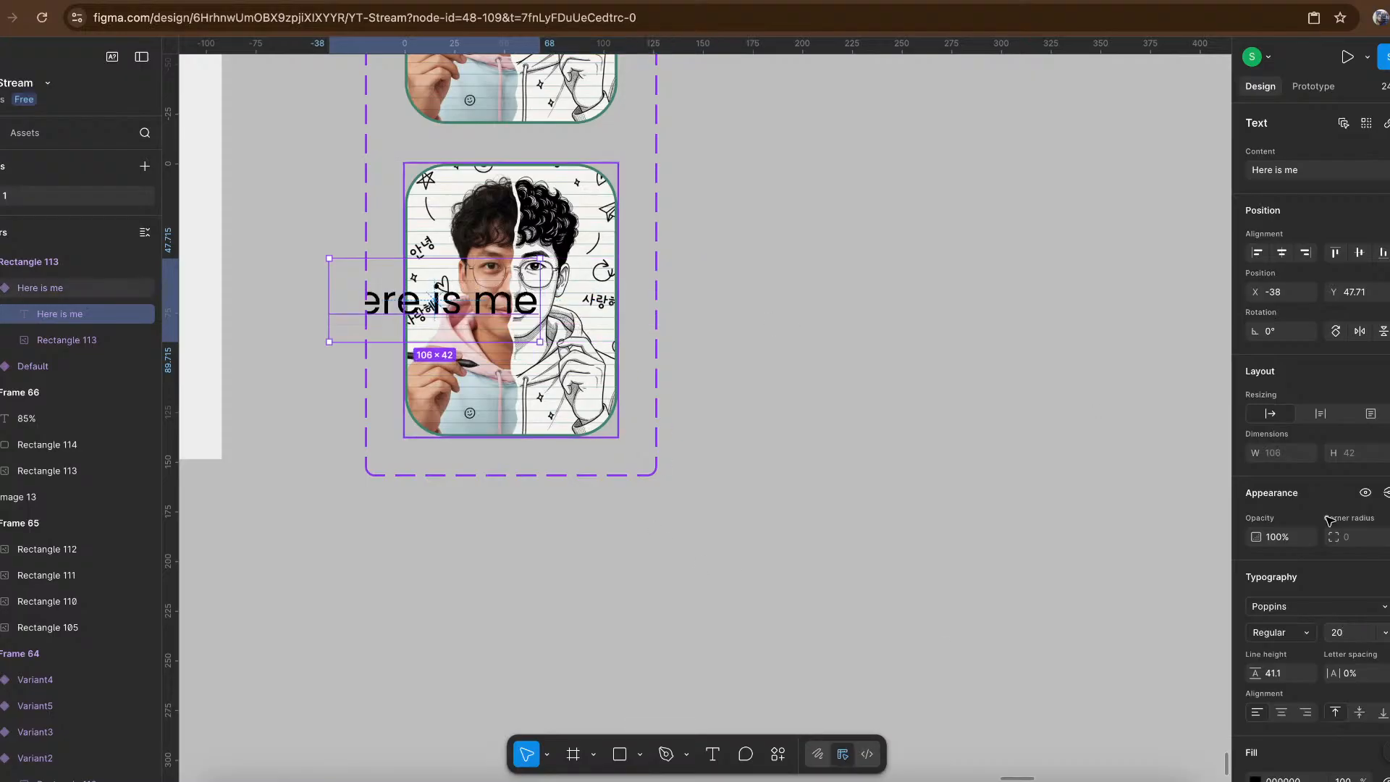
pyautogui.hotkey('shift', 'Return')
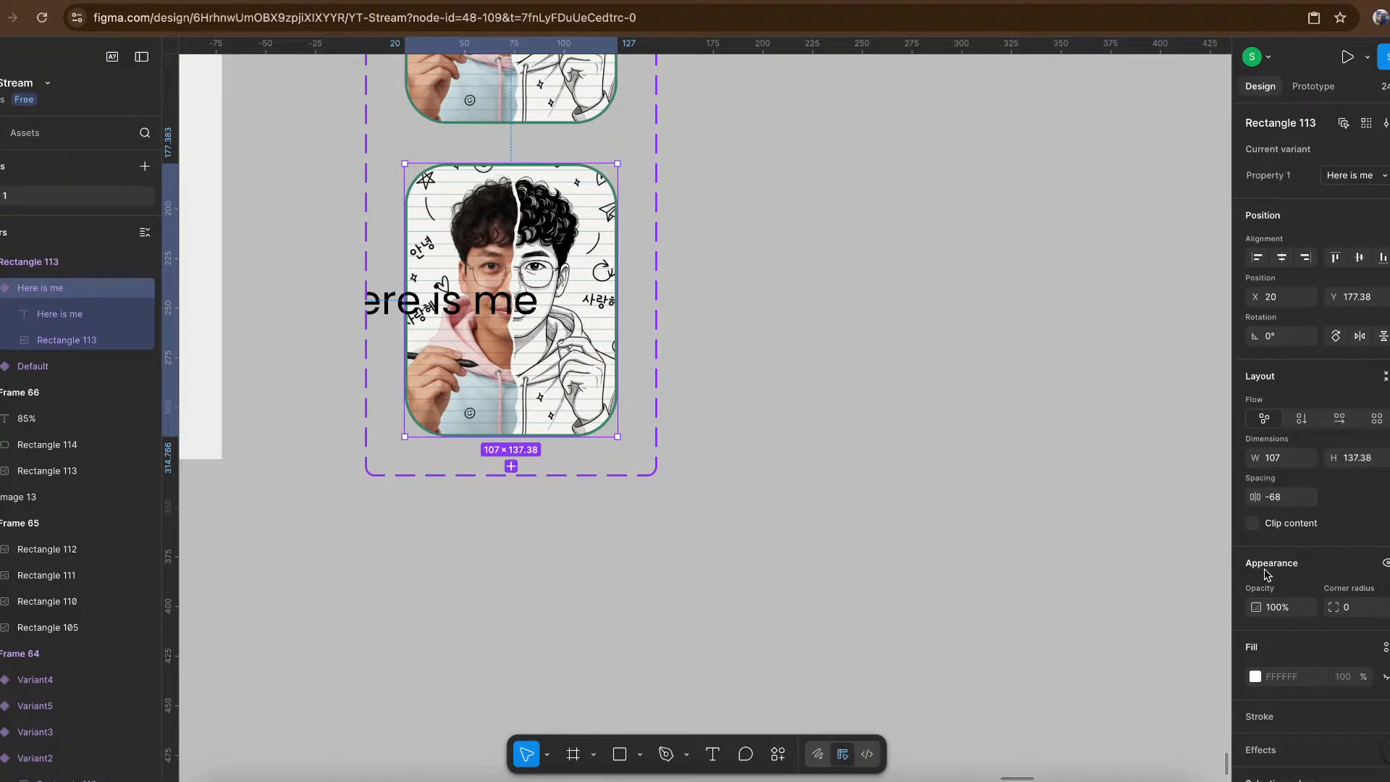
pyautogui.scroll(-3, 1280, 492)
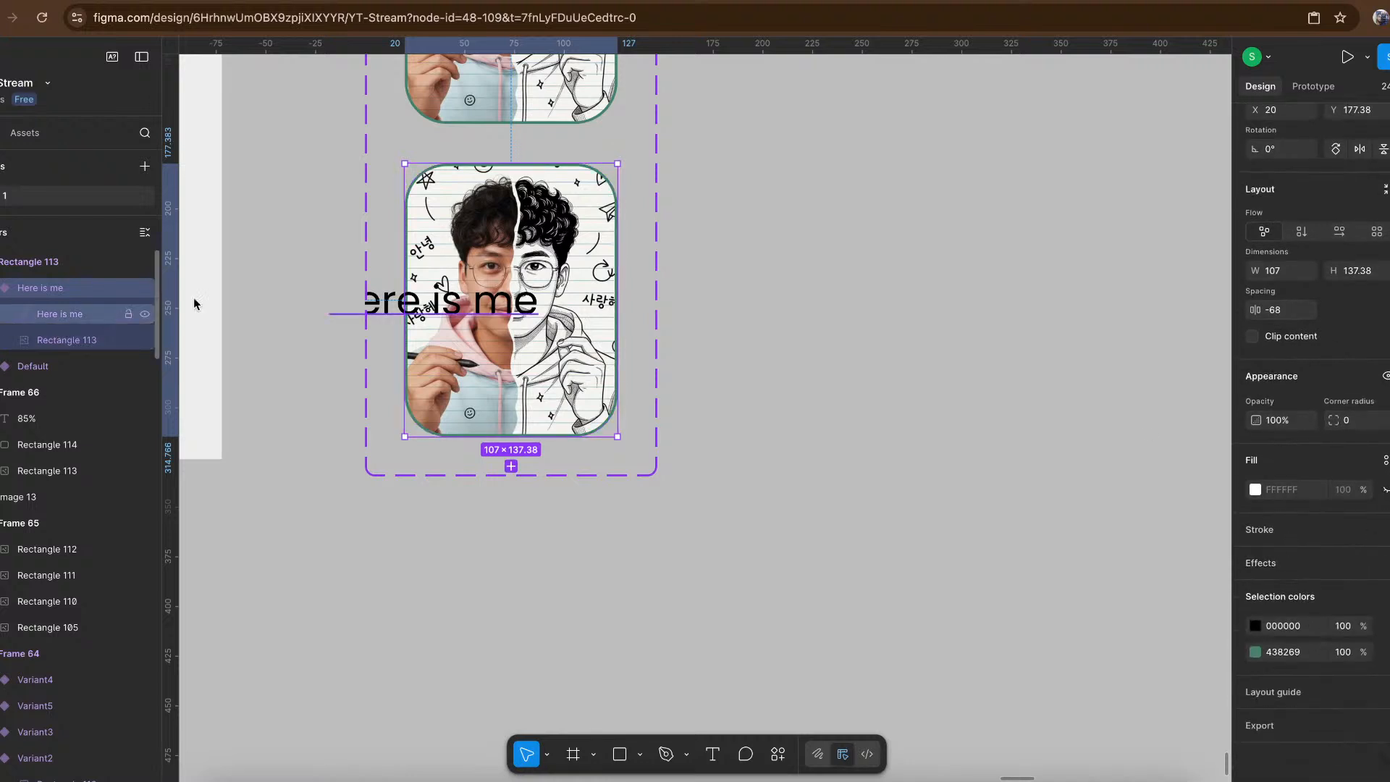
pyautogui.click(431, 300)
pyautogui.moveTo(437, 301); pyautogui.dragTo(579, 318)
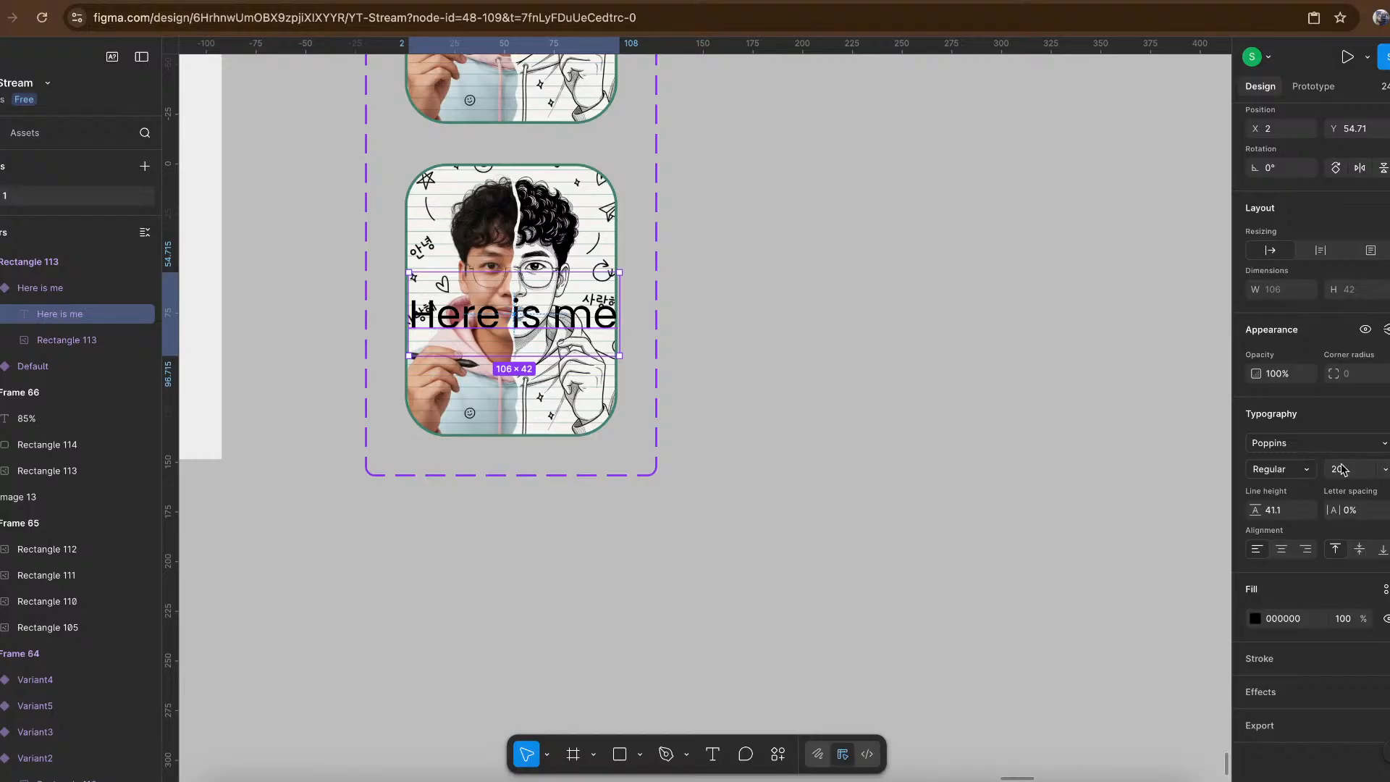
# Reduce the "Here is me" text to font size 15, move it to about X 6, Y 86.71 on the card and make it bold.
pyautogui.press('Down')
pyautogui.press('Down')
pyautogui.press('Down')
pyautogui.press('Down')
pyautogui.press('Down')
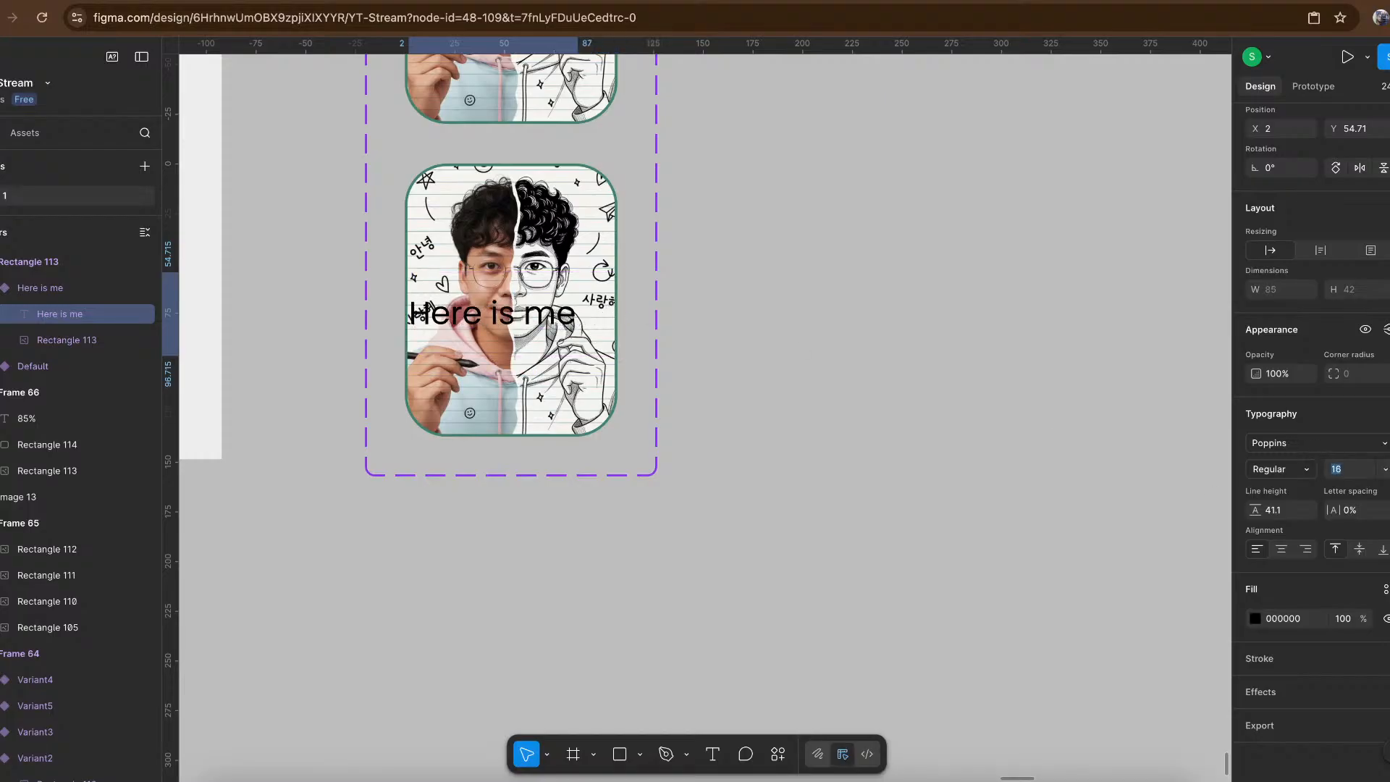
pyautogui.moveTo(466, 315); pyautogui.dragTo(474, 378)
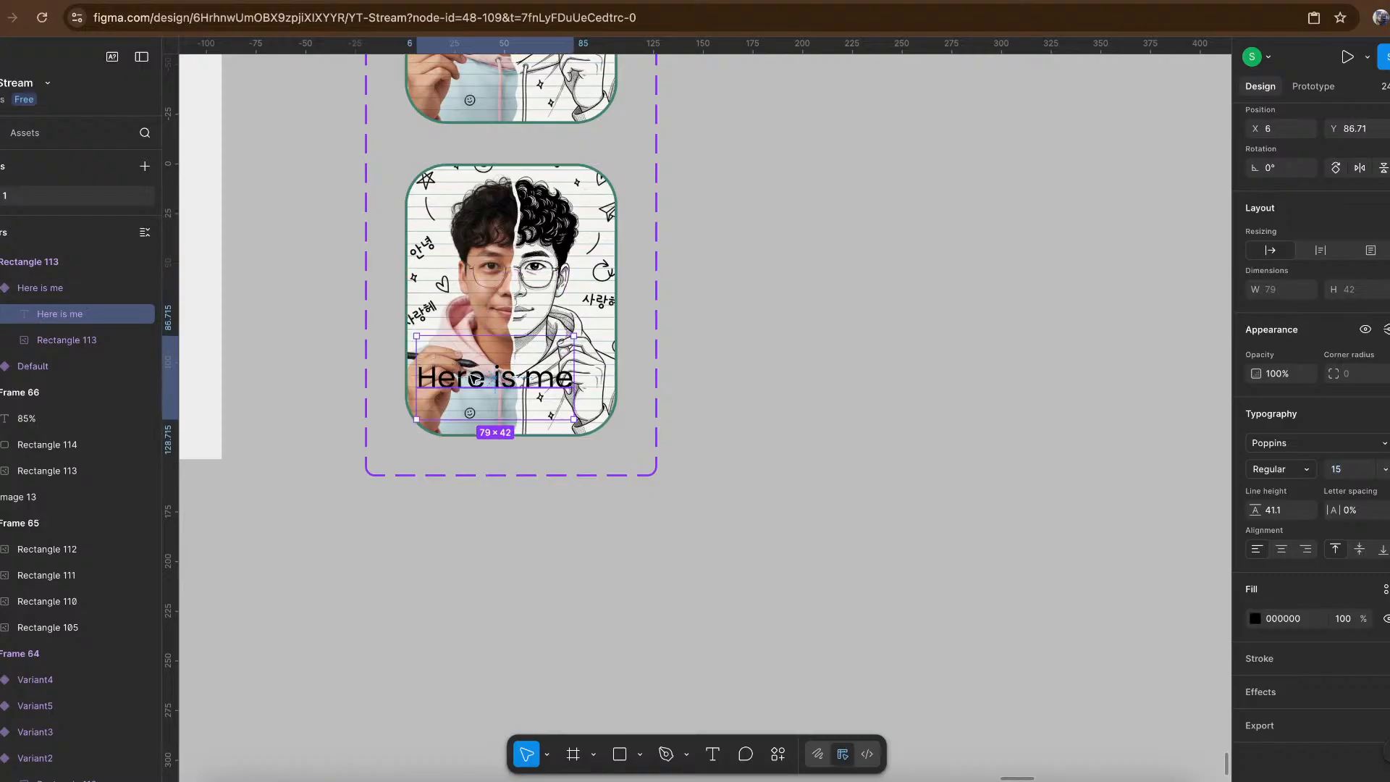
pyautogui.hotkey('ctrl', 'b')
# Extend the card text to "Here is me." with a second line reading "Just Check it out".
pyautogui.doubleClick(573, 376)
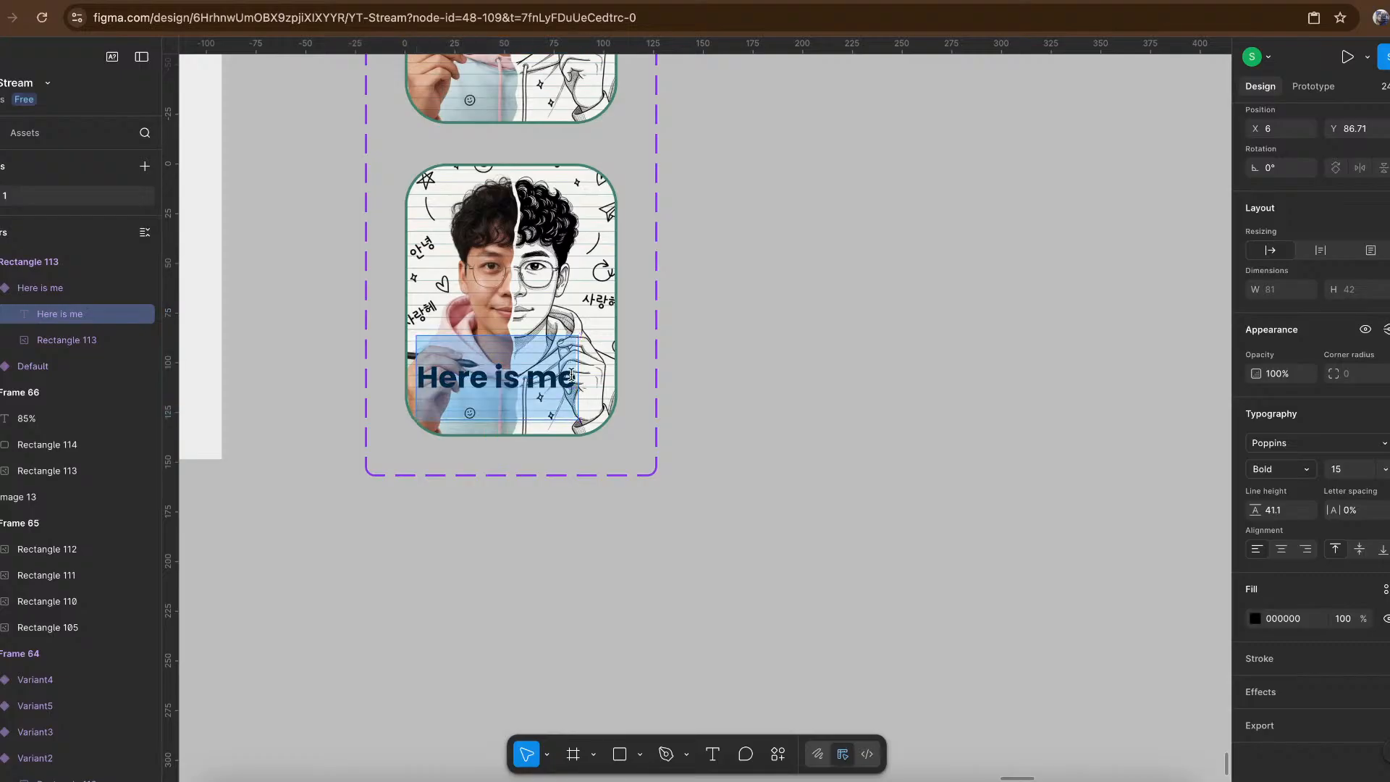
pyautogui.click(573, 375)
pyautogui.write('.')
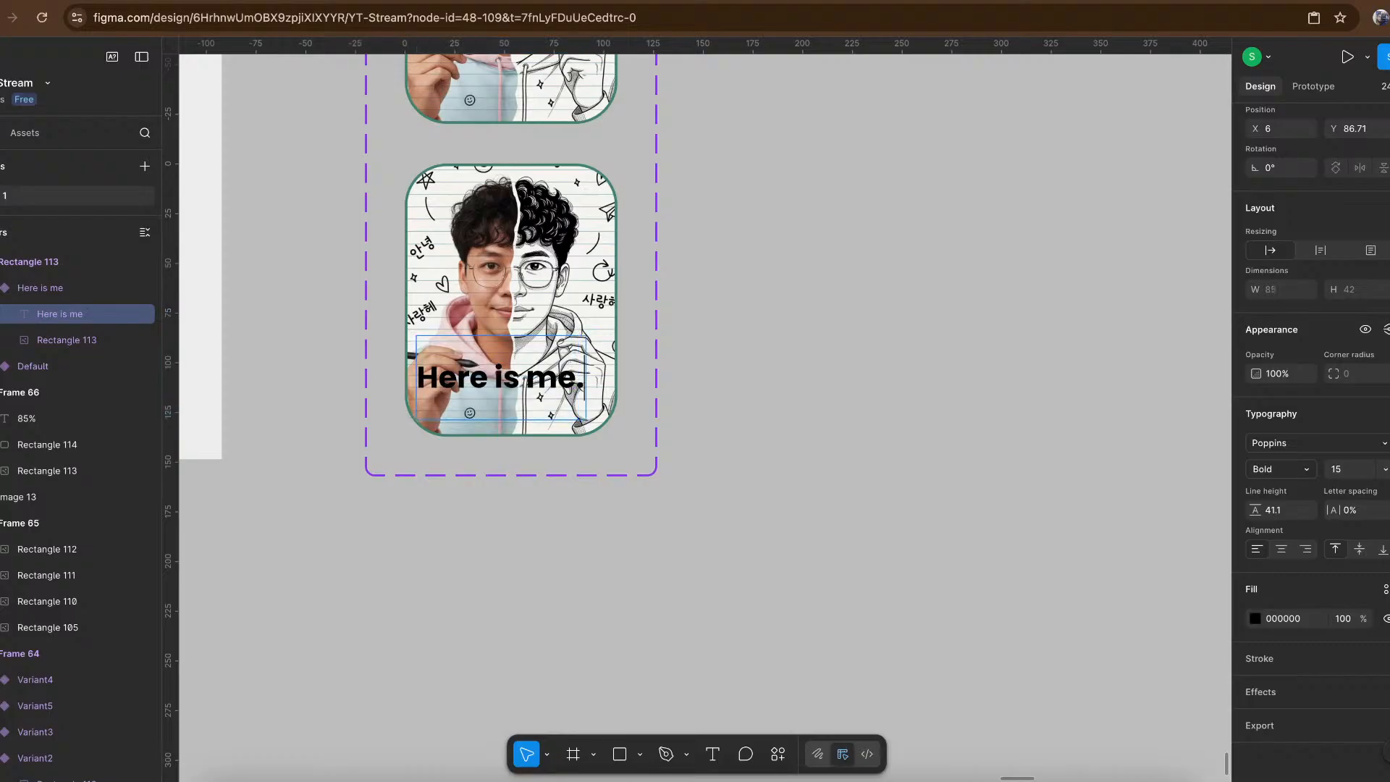
pyautogui.press('Return')
pyautogui.write('Just ')
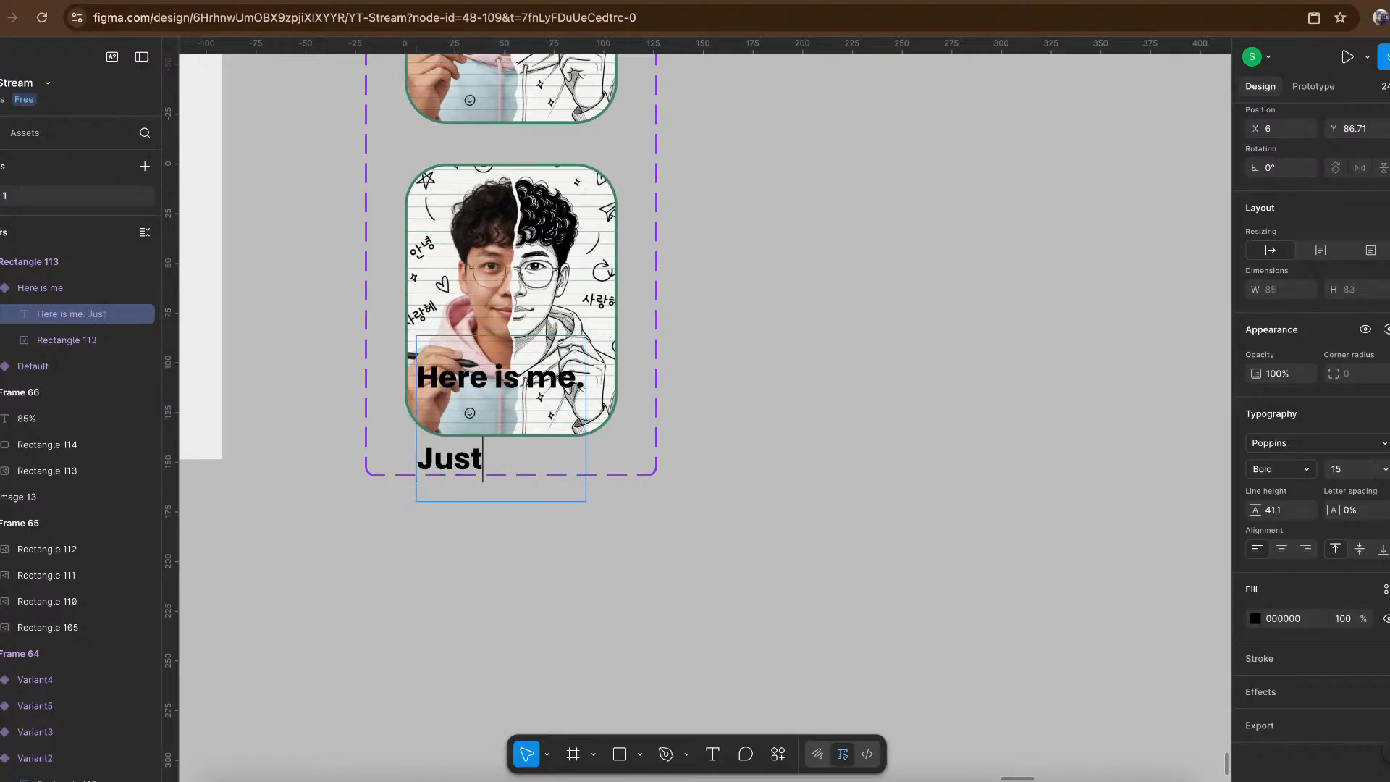
pyautogui.write('Check')
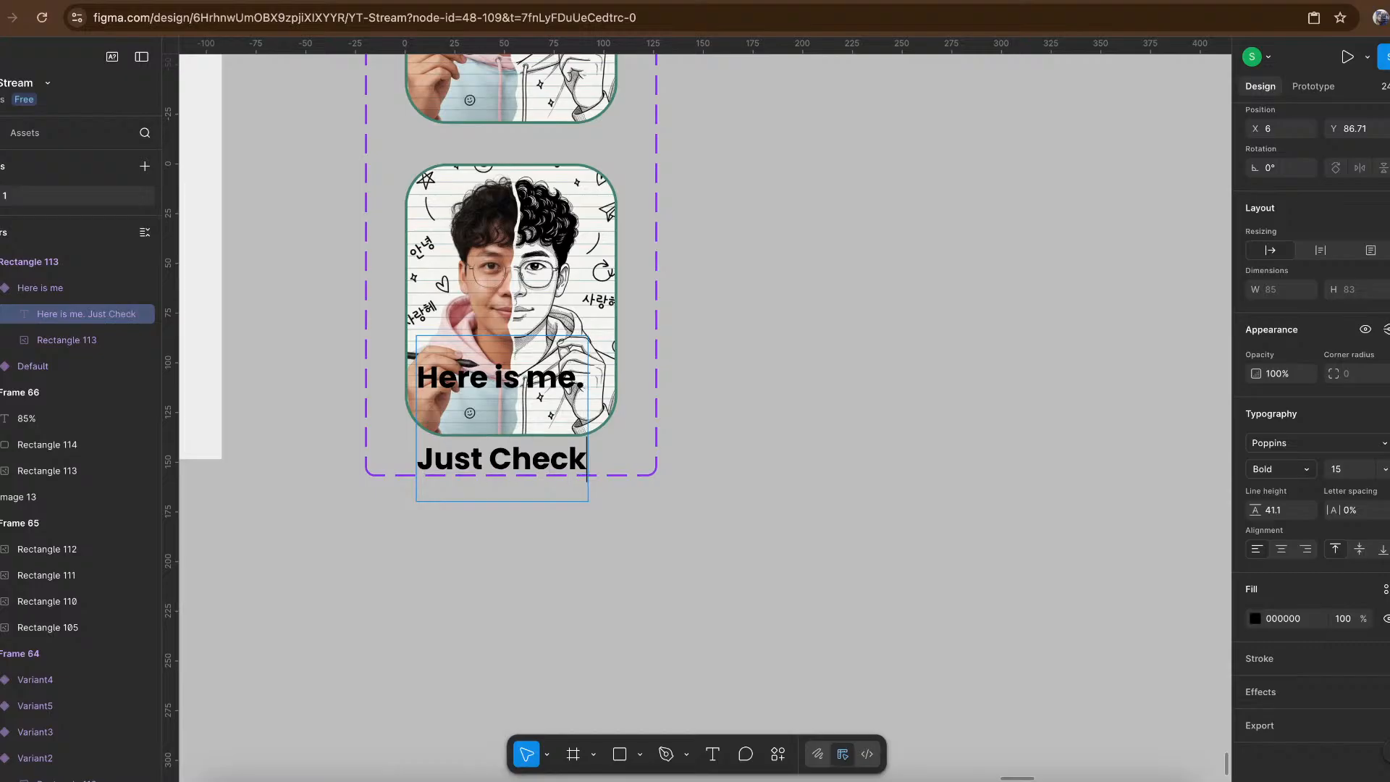
pyautogui.write(' it out')
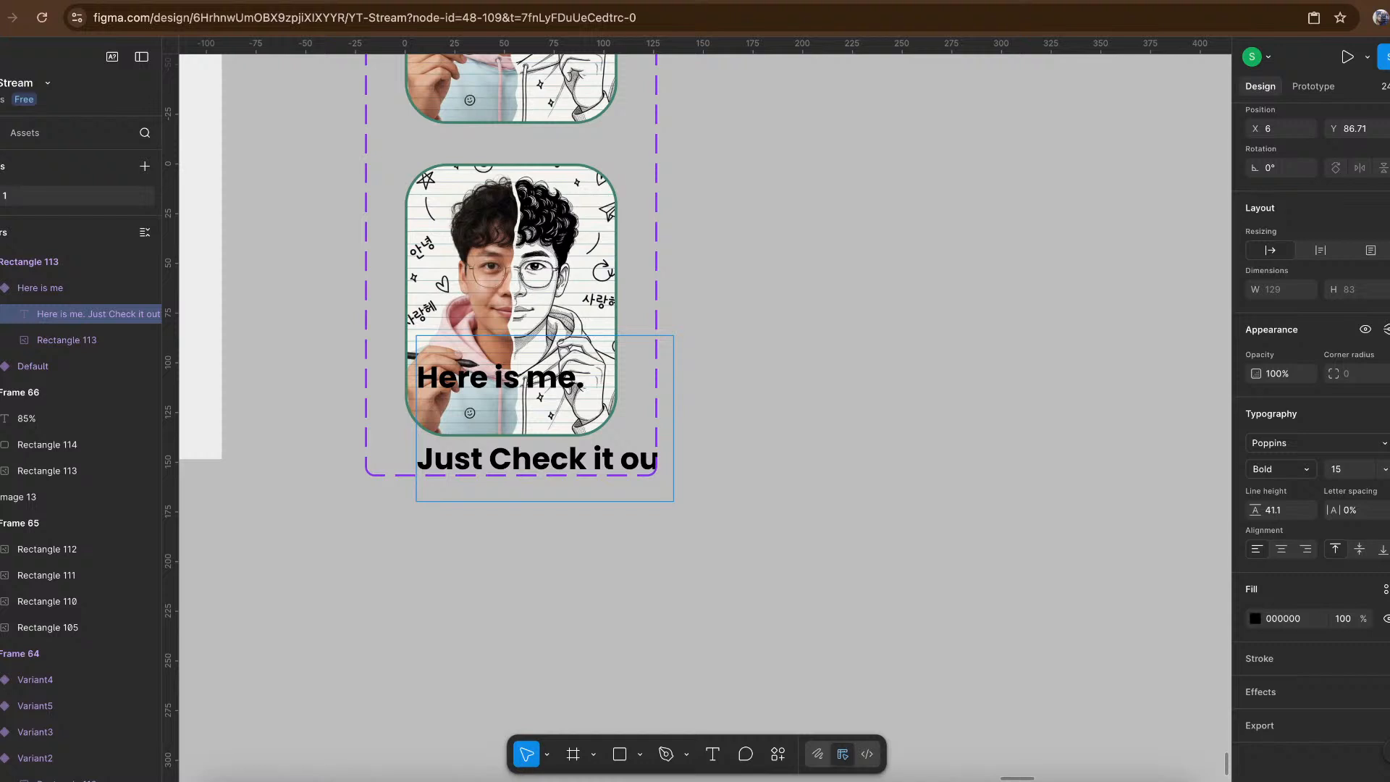
# Set the line height of the whole two-line card text to 16.
pyautogui.hotkey('ctrl', 'a')
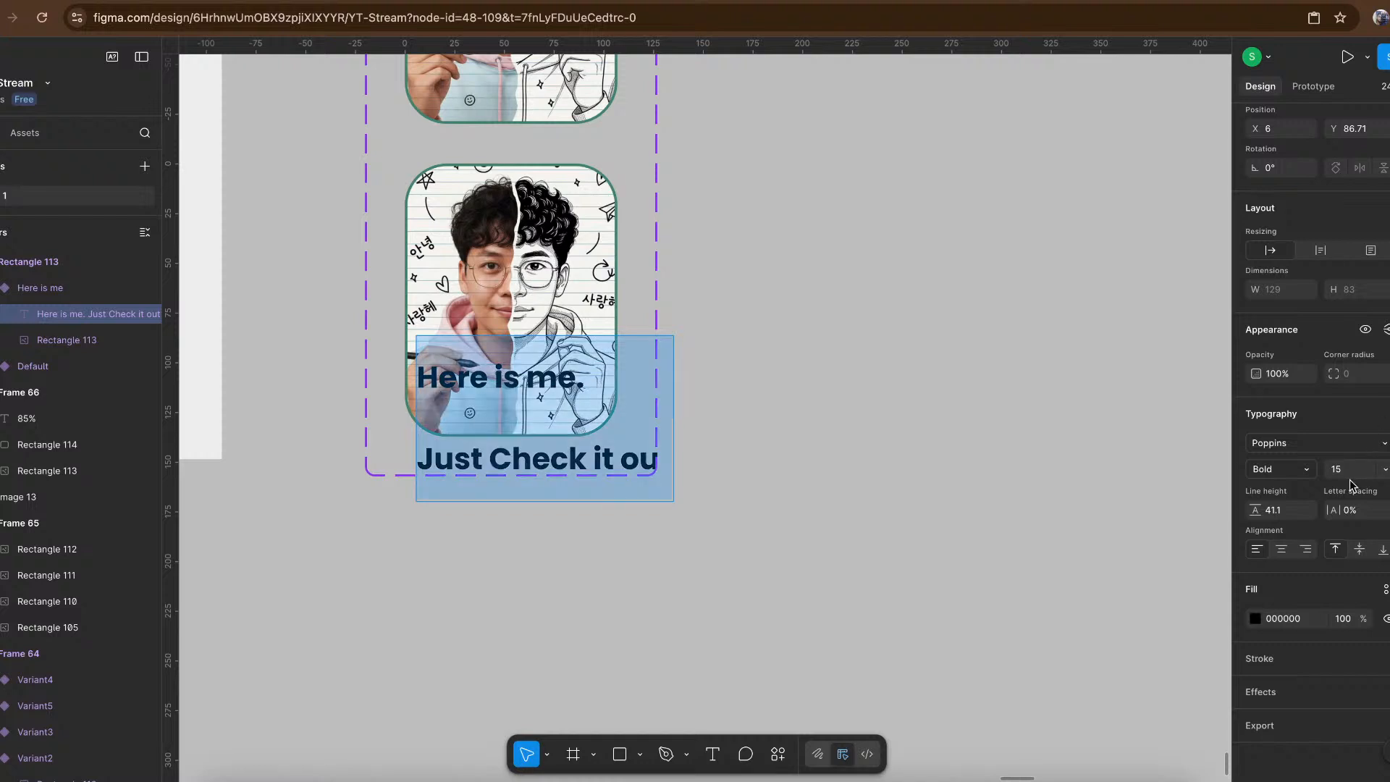
pyautogui.click(1274, 511)
pyautogui.write('16')
pyautogui.press('Return')
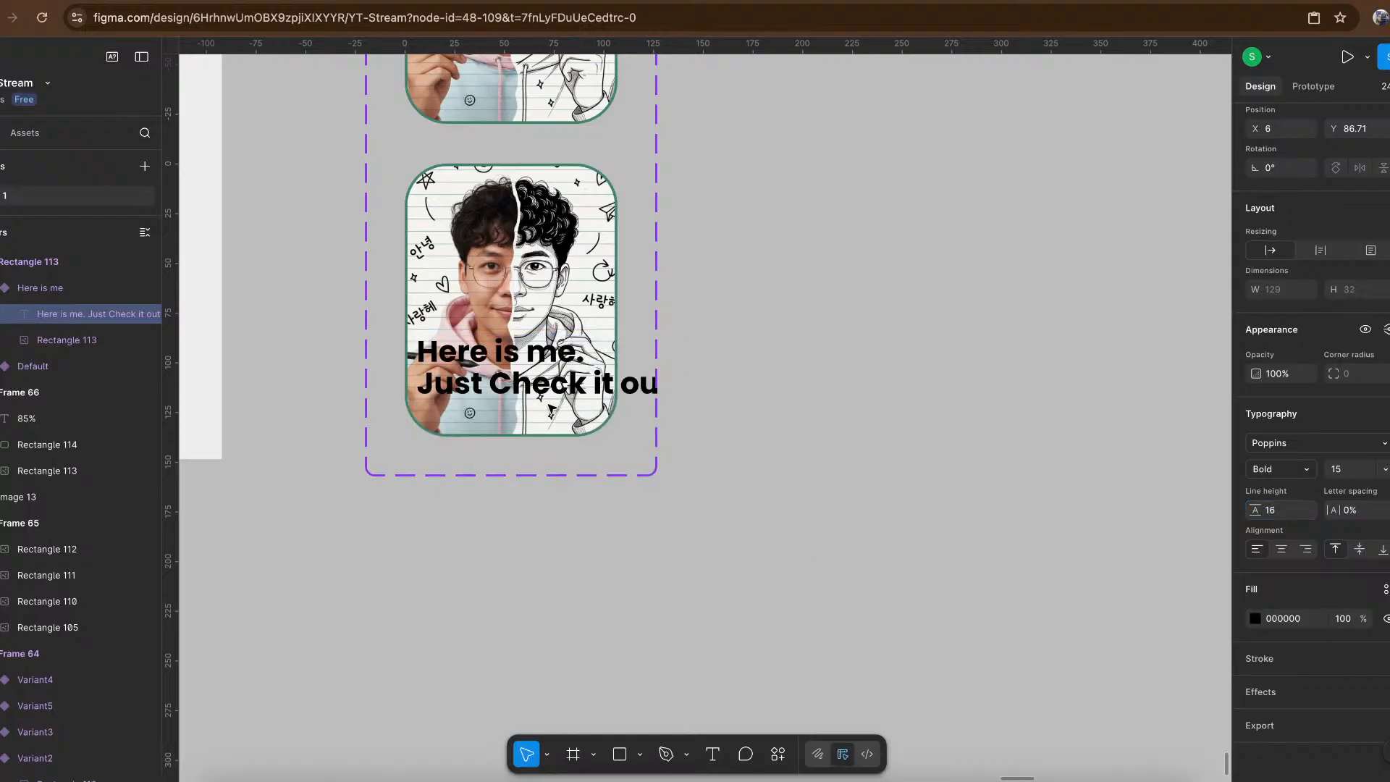
# Underline the "Just Check it out" line and reduce its font size to 10.
pyautogui.doubleClick(506, 389)
pyautogui.click(423, 371)
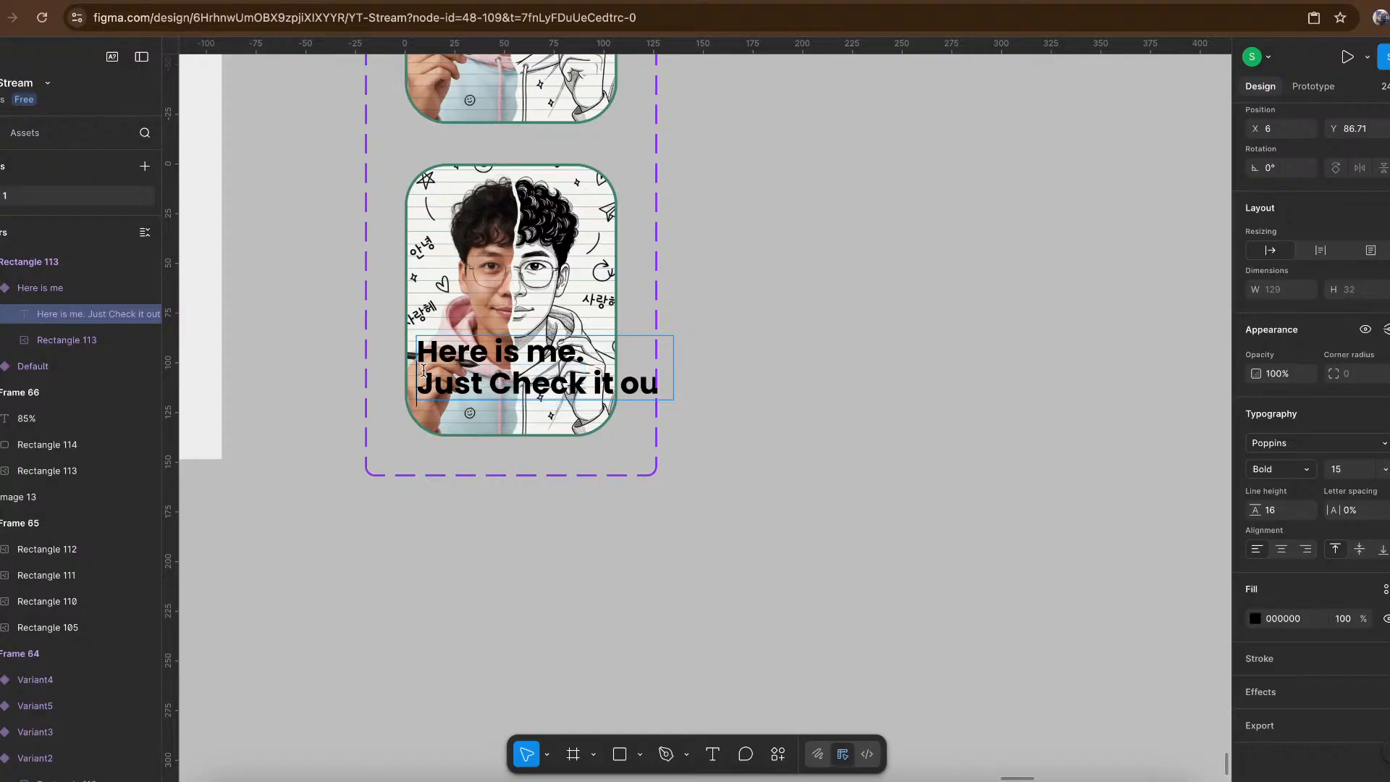
pyautogui.moveTo(423, 371); pyautogui.dragTo(809, 397)
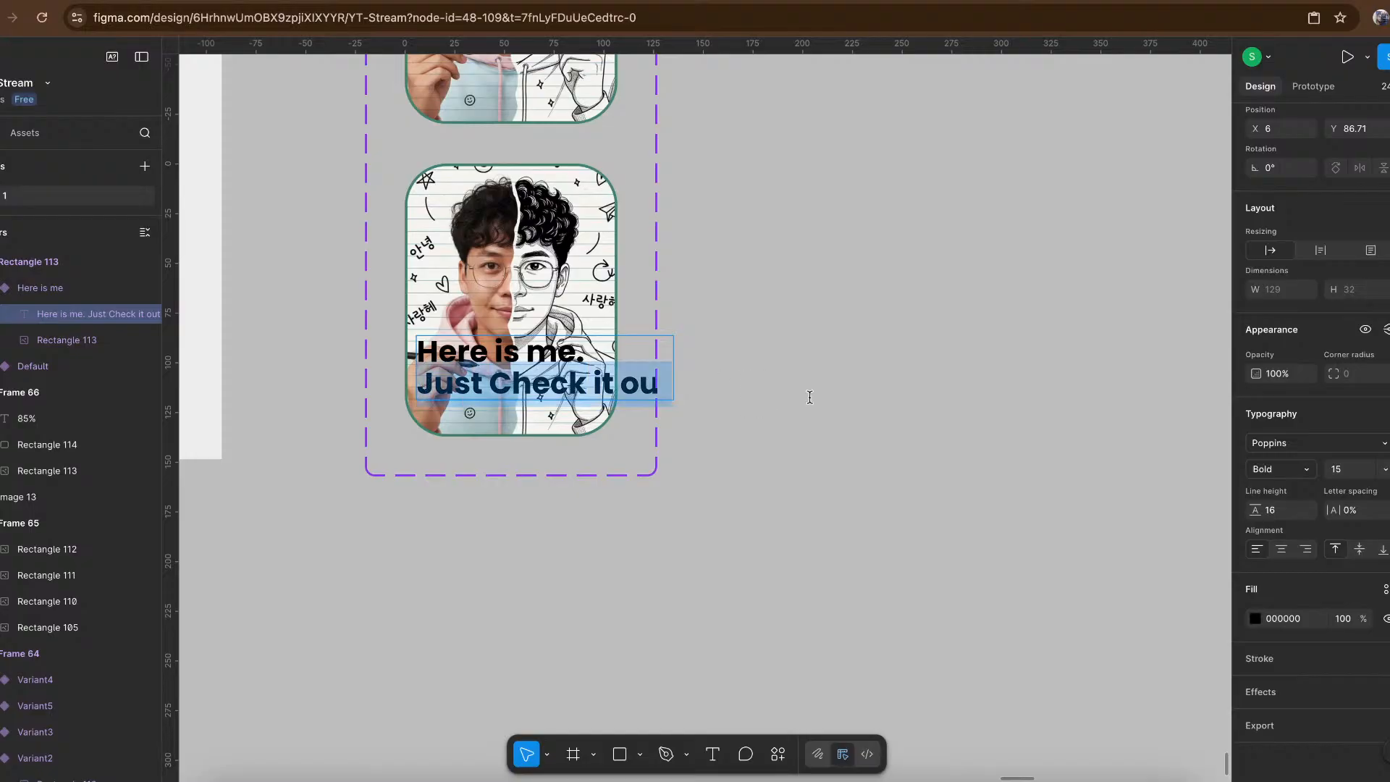
pyautogui.hotkey('ctrl', 'u')
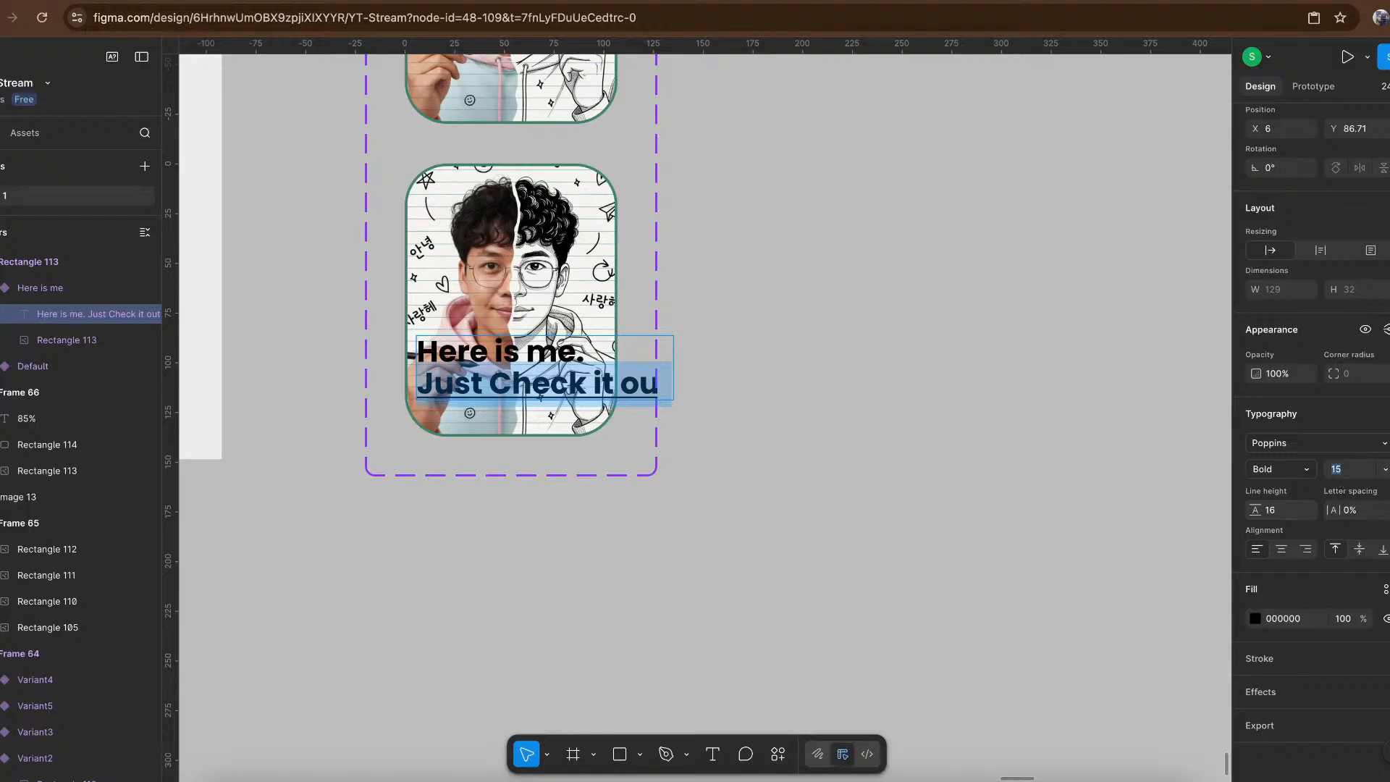
pyautogui.press('Down')
pyautogui.press('Down')
pyautogui.press('Down')
pyautogui.press('Down')
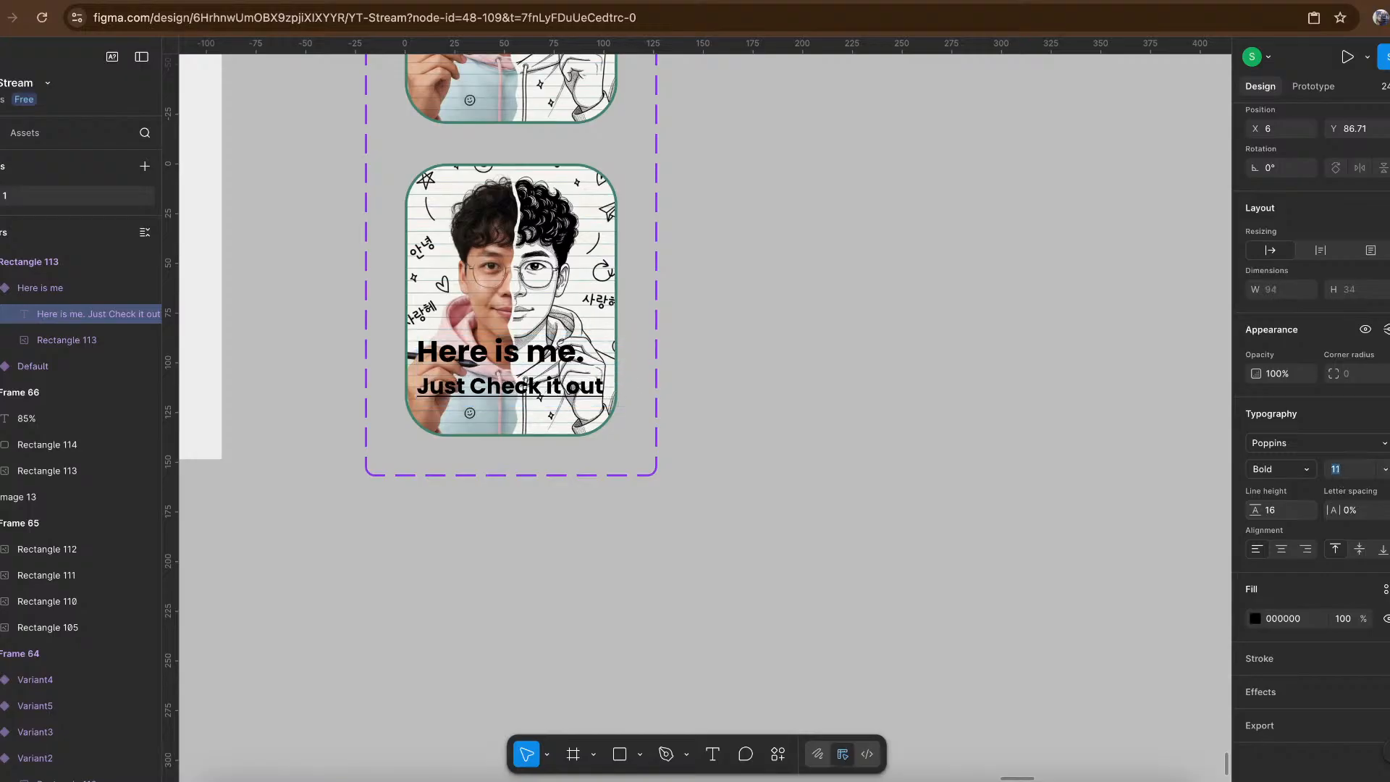
pyautogui.press('Down')
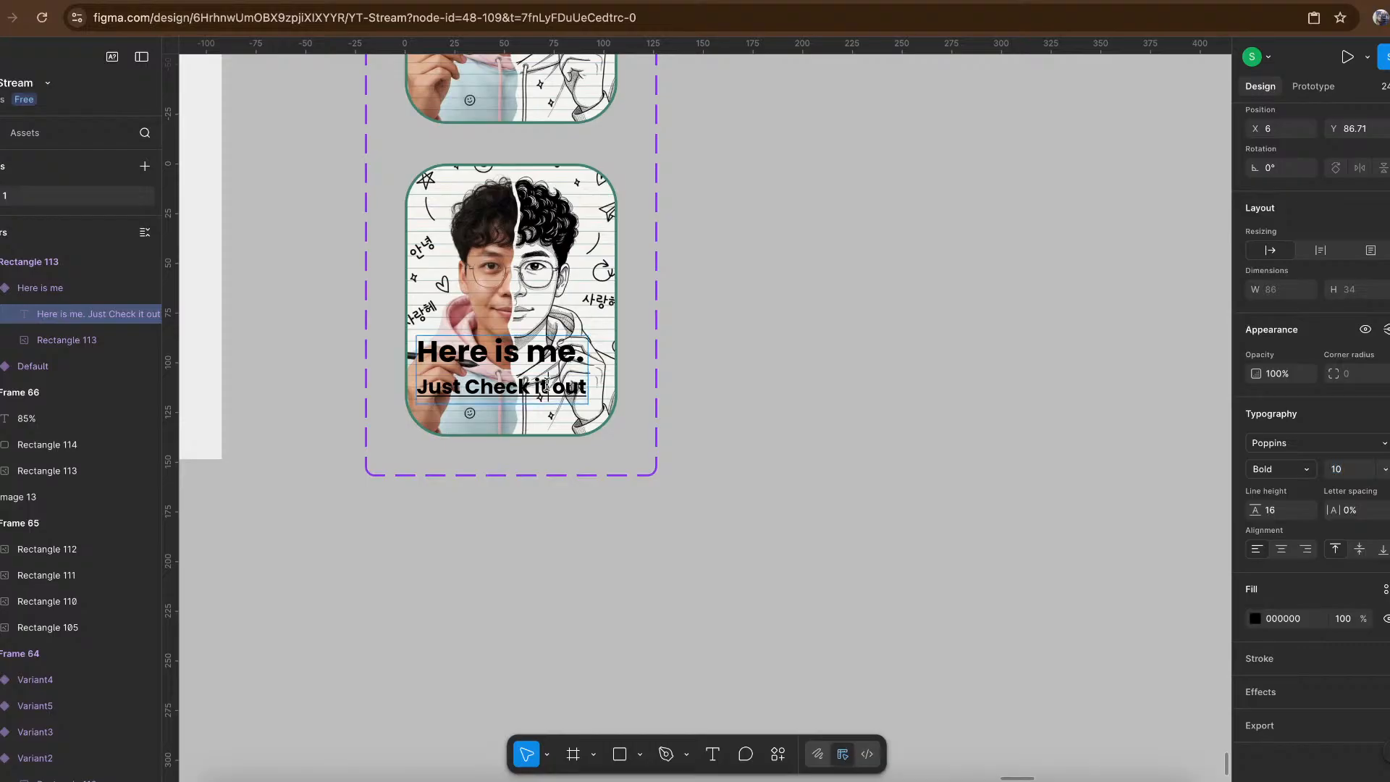
# Change the "Just Check it out" line from bold to the Regular weight.
pyautogui.doubleClick(543, 385)
pyautogui.moveTo(419, 385); pyautogui.dragTo(639, 385)
pyautogui.hotkey('ctrl', 'b')
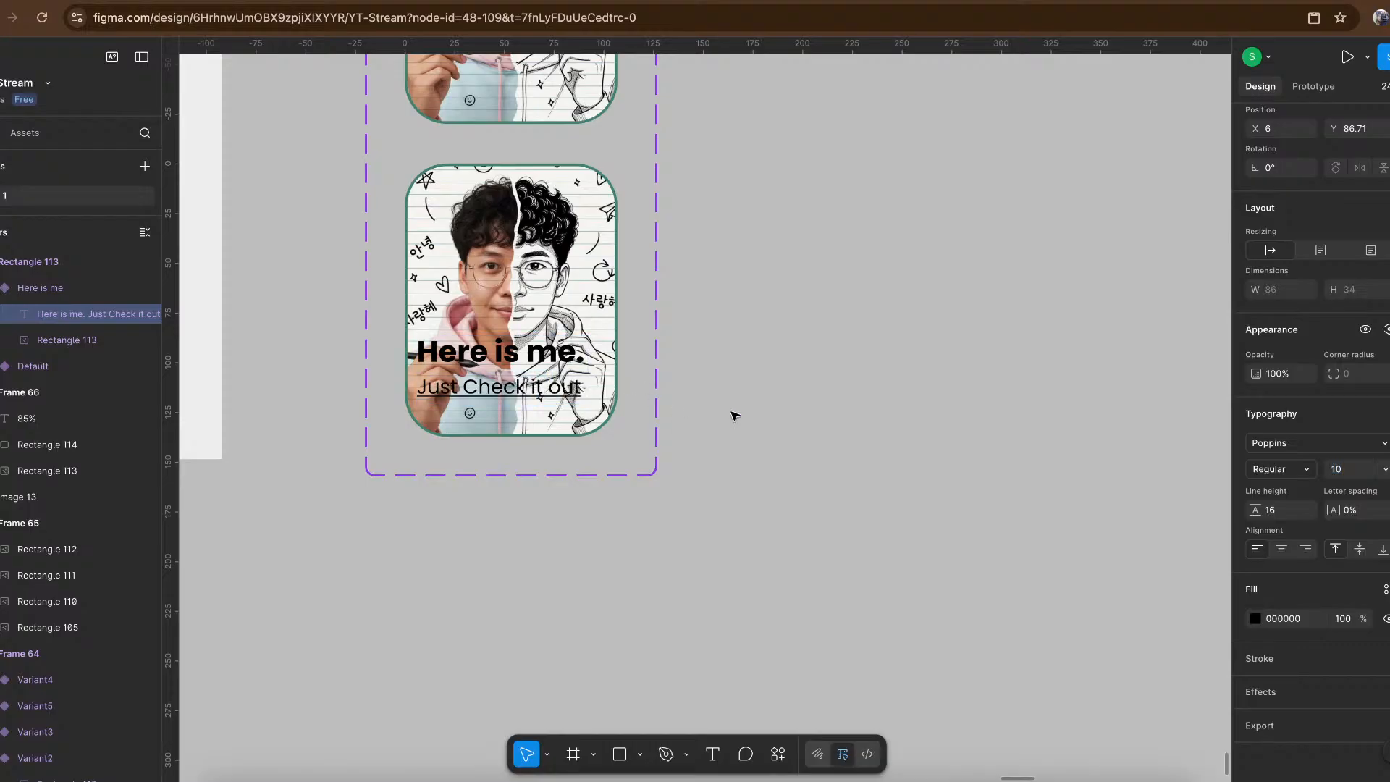
pyautogui.press('Escape')
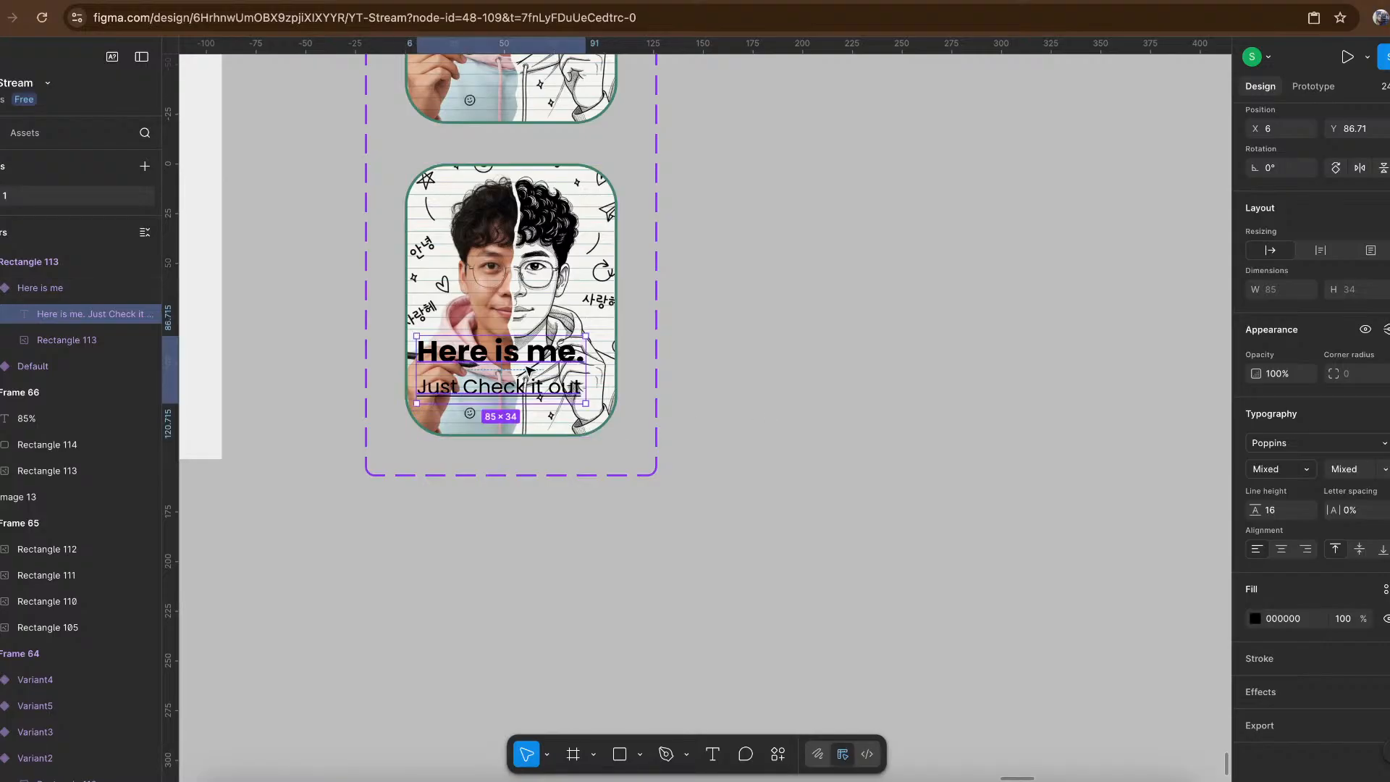
# Move the two-line text down to Y 96.71 on the card and tighten its line height to 13.
pyautogui.hotkey('shift', 'Down')
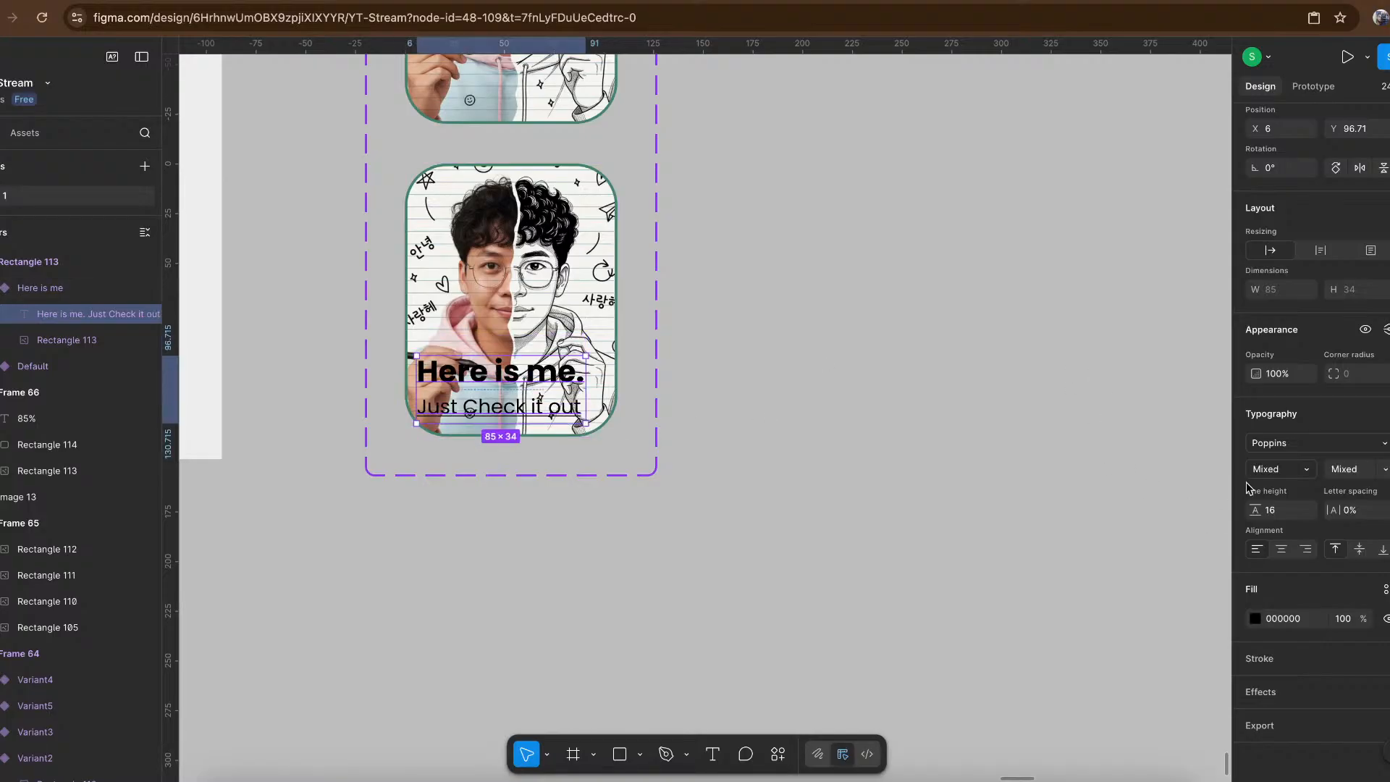
pyautogui.press('Down')
pyautogui.press('Down')
pyautogui.press('Down')
pyautogui.press('Down')
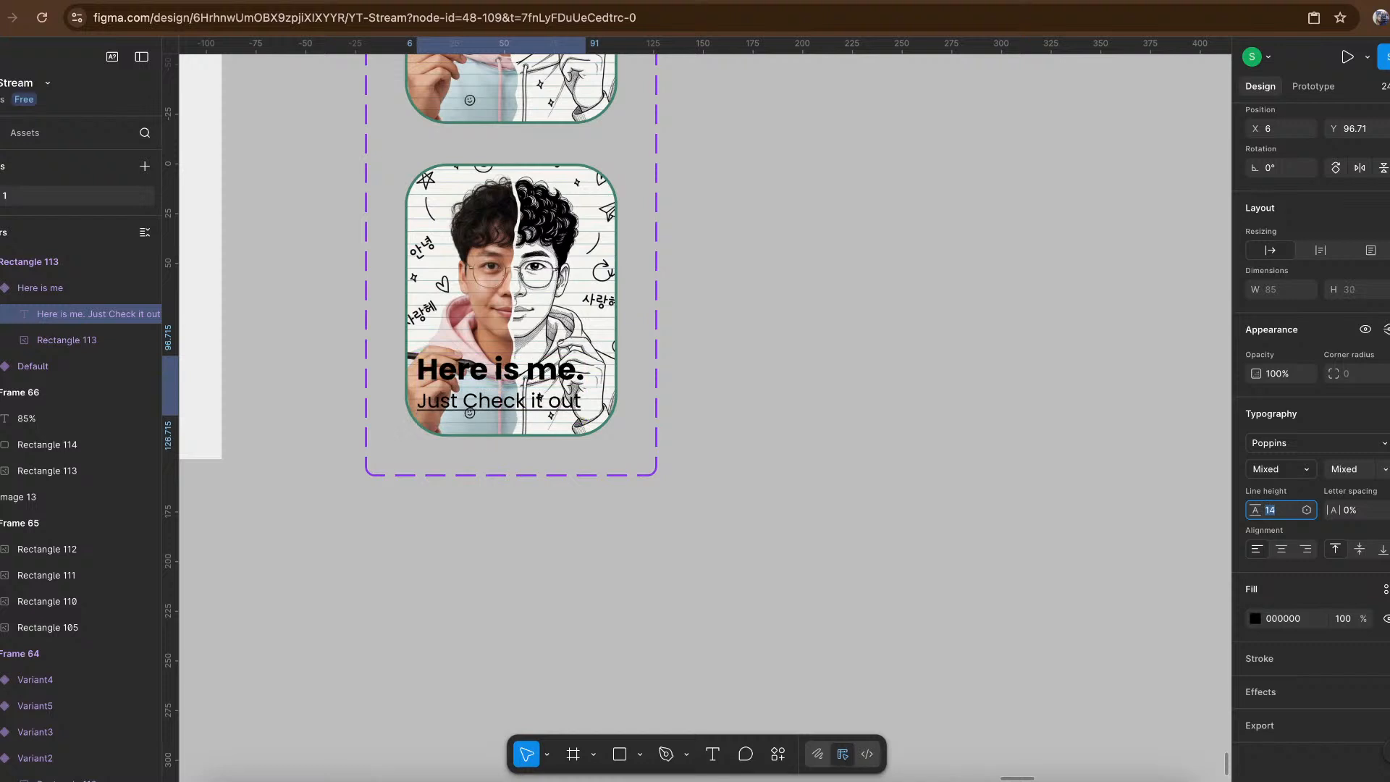
pyautogui.click(776, 347)
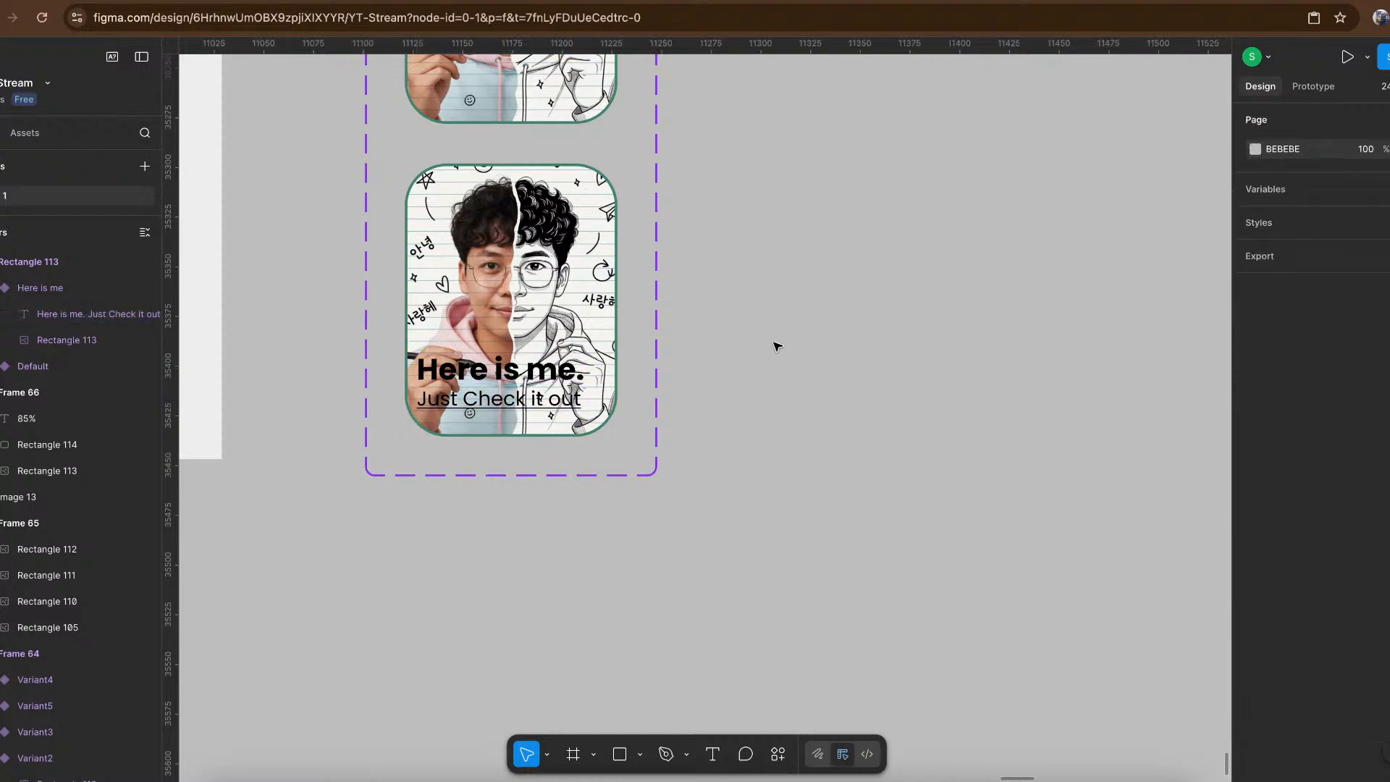
# Change the fill colour of the two-line card text to light green B3FFBB.
pyautogui.click(552, 377)
pyautogui.click(552, 377)
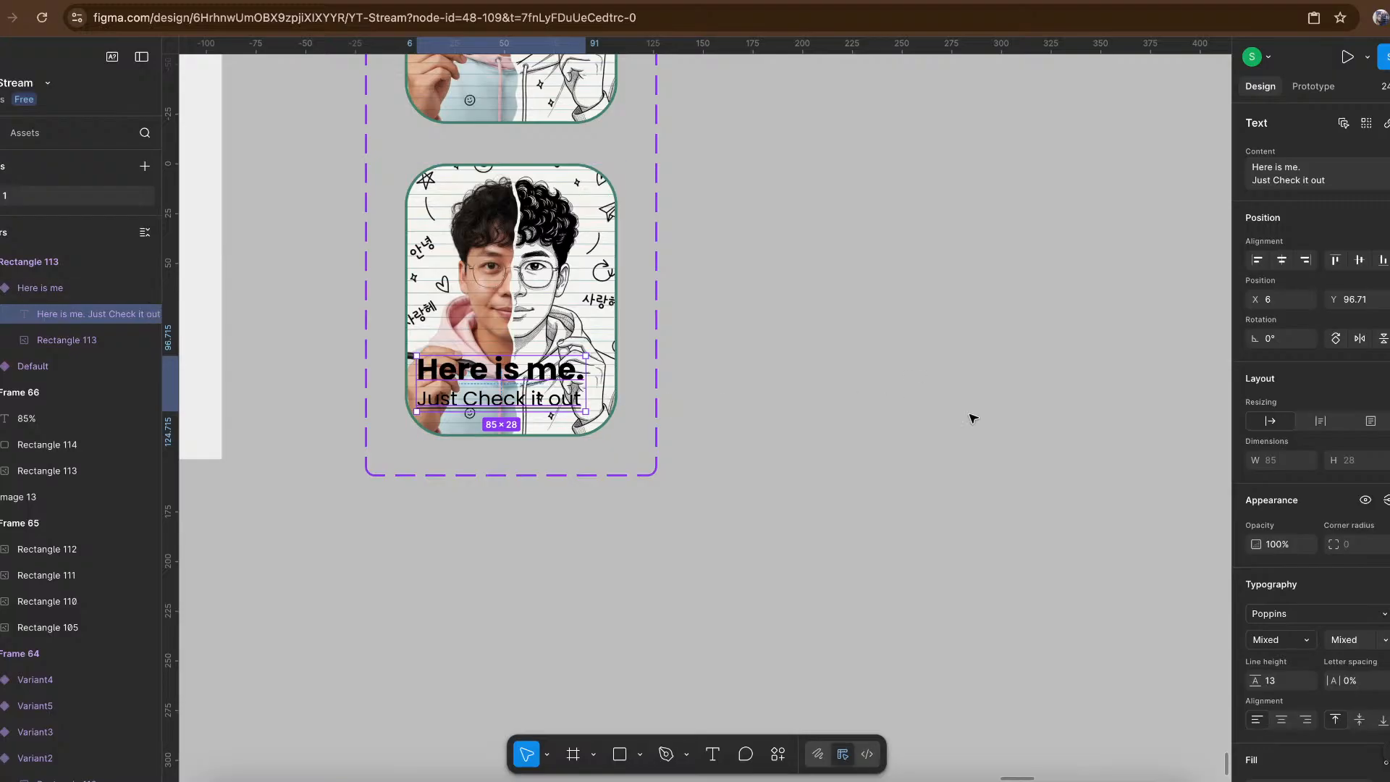
pyautogui.scroll(-1, 1296, 683)
pyautogui.scroll(-3, 1296, 683)
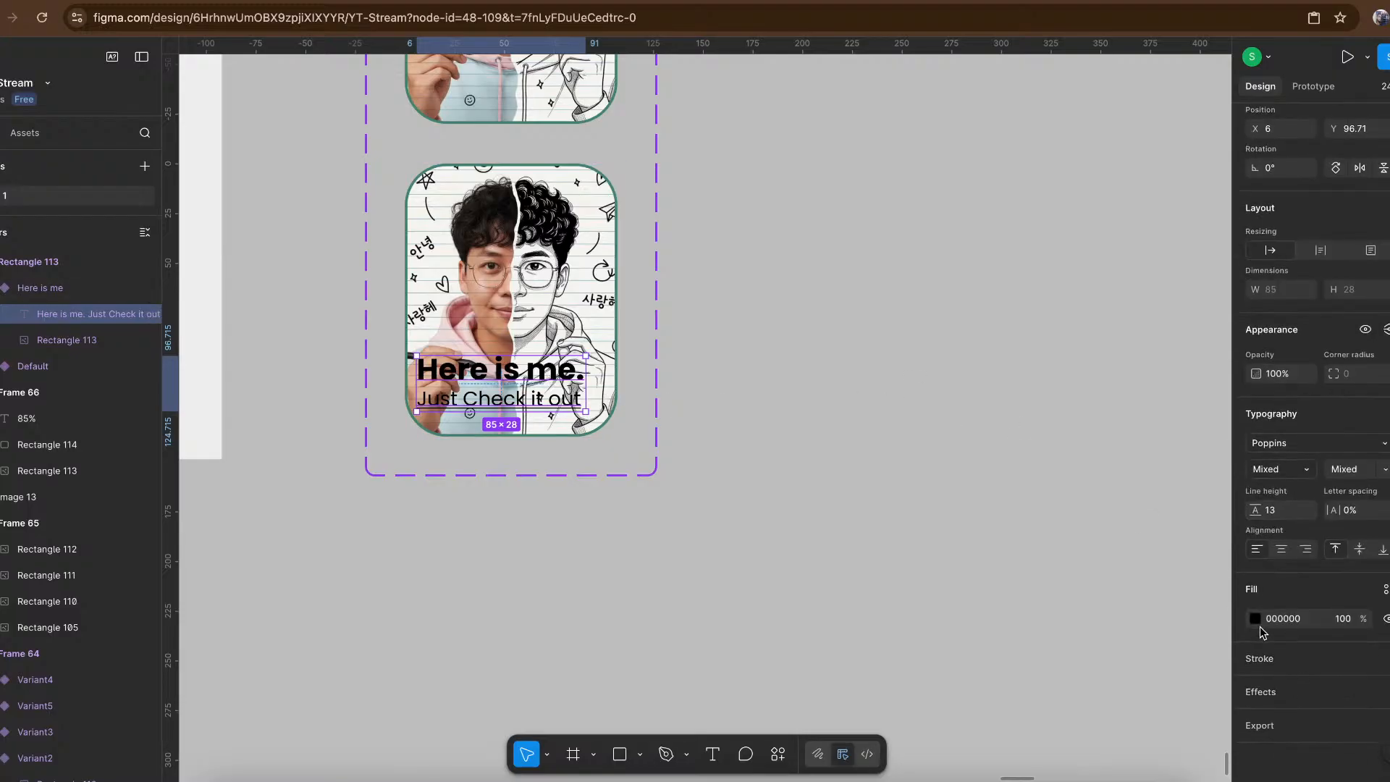
pyautogui.click(1254, 618)
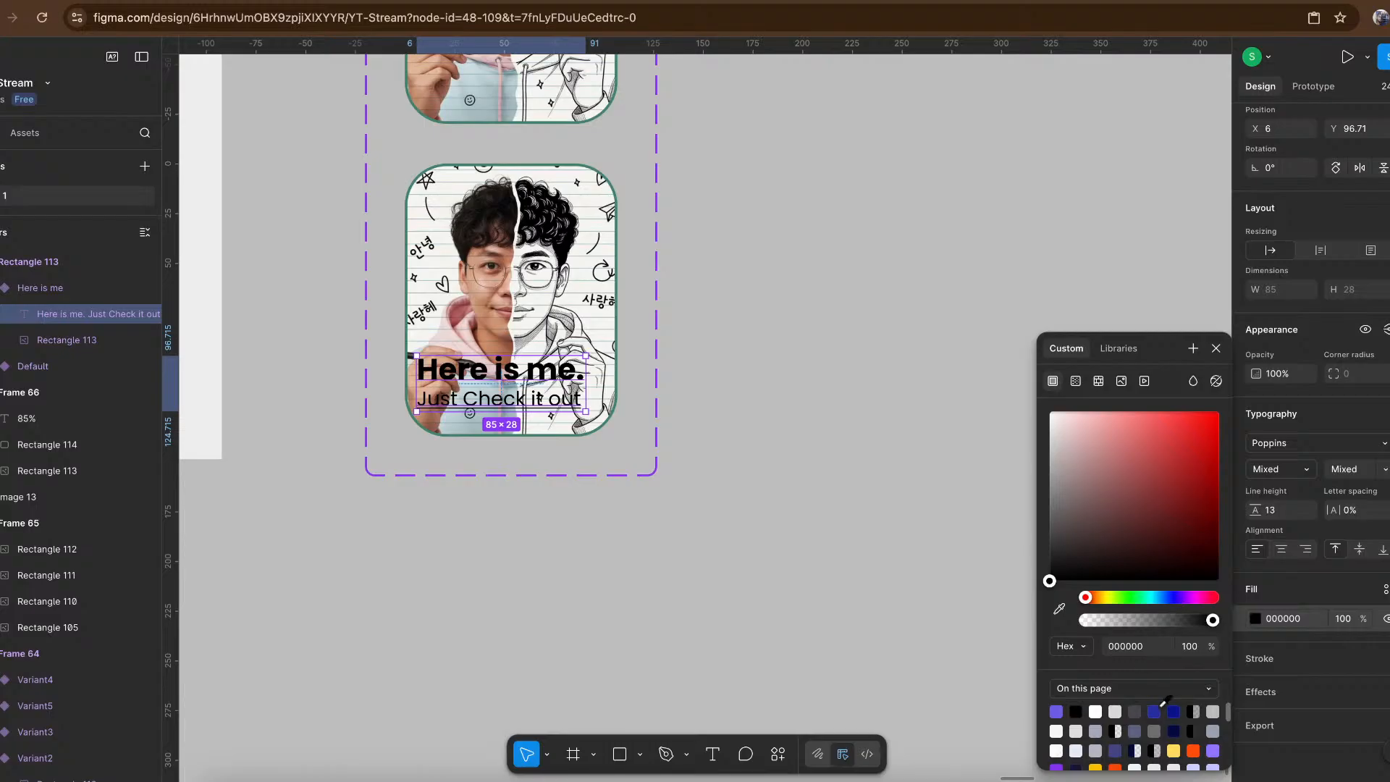
pyautogui.click(1131, 598)
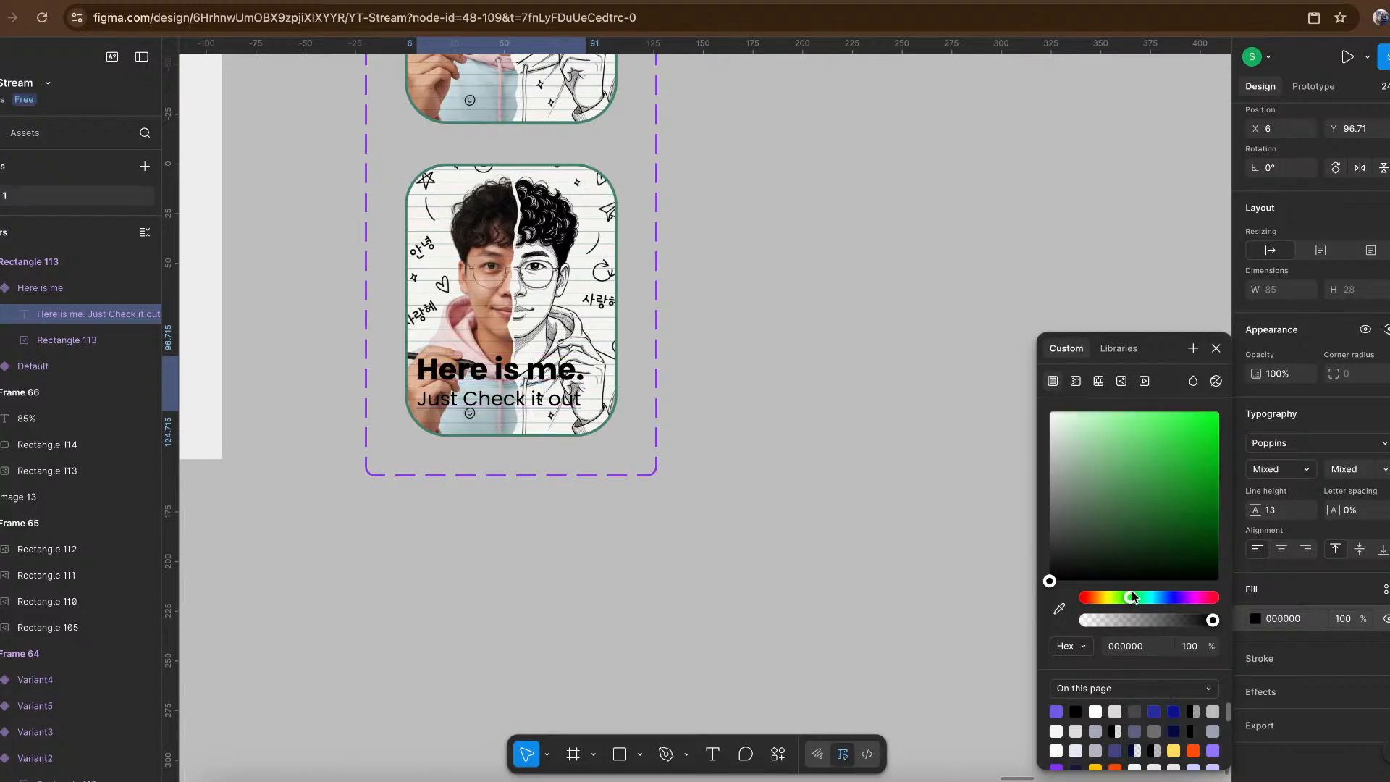
pyautogui.moveTo(1170, 484); pyautogui.dragTo(1287, 513)
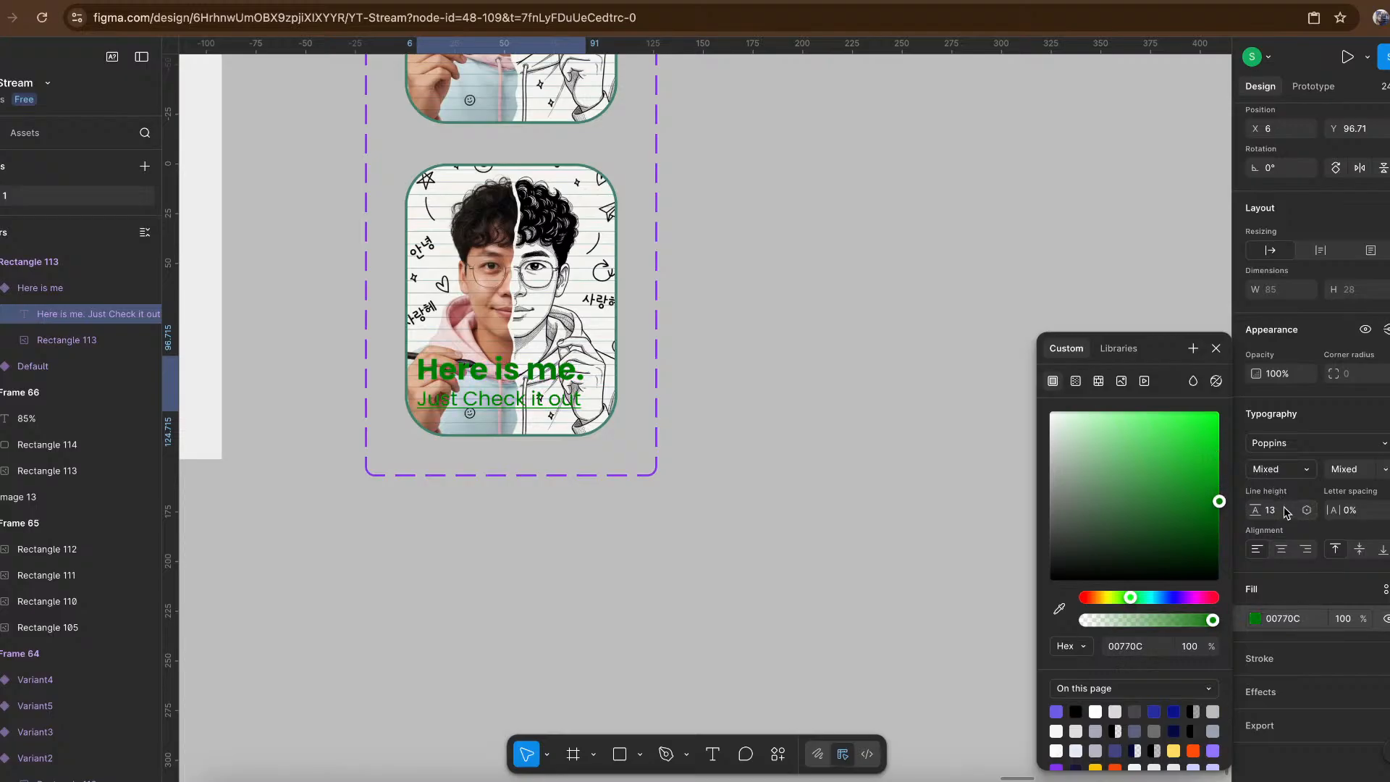
pyautogui.click(1185, 422)
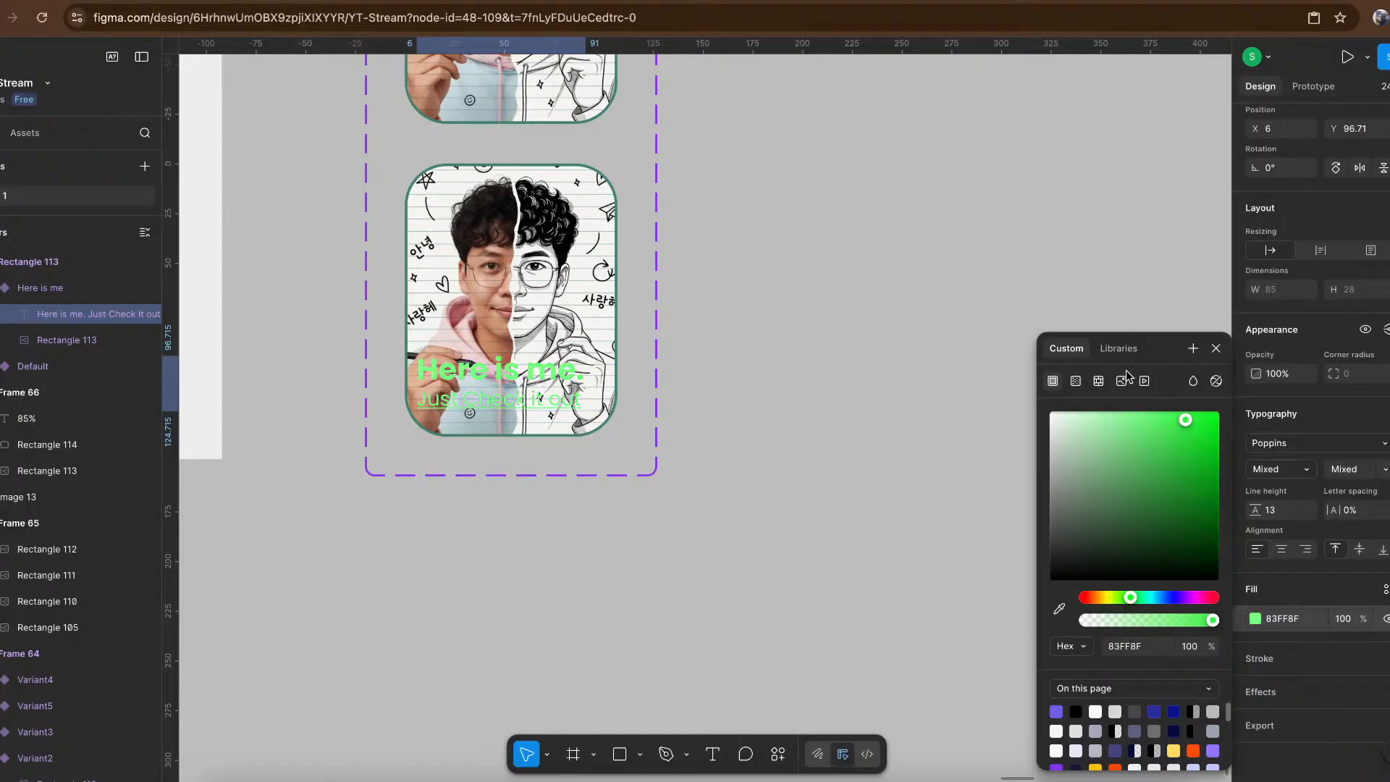
pyautogui.moveTo(1104, 415); pyautogui.dragTo(1102, 365)
pyautogui.click(822, 310)
# Try showing the white FFFFFF fill behind the "Here is me" variant and hide it again.
pyautogui.click(604, 284)
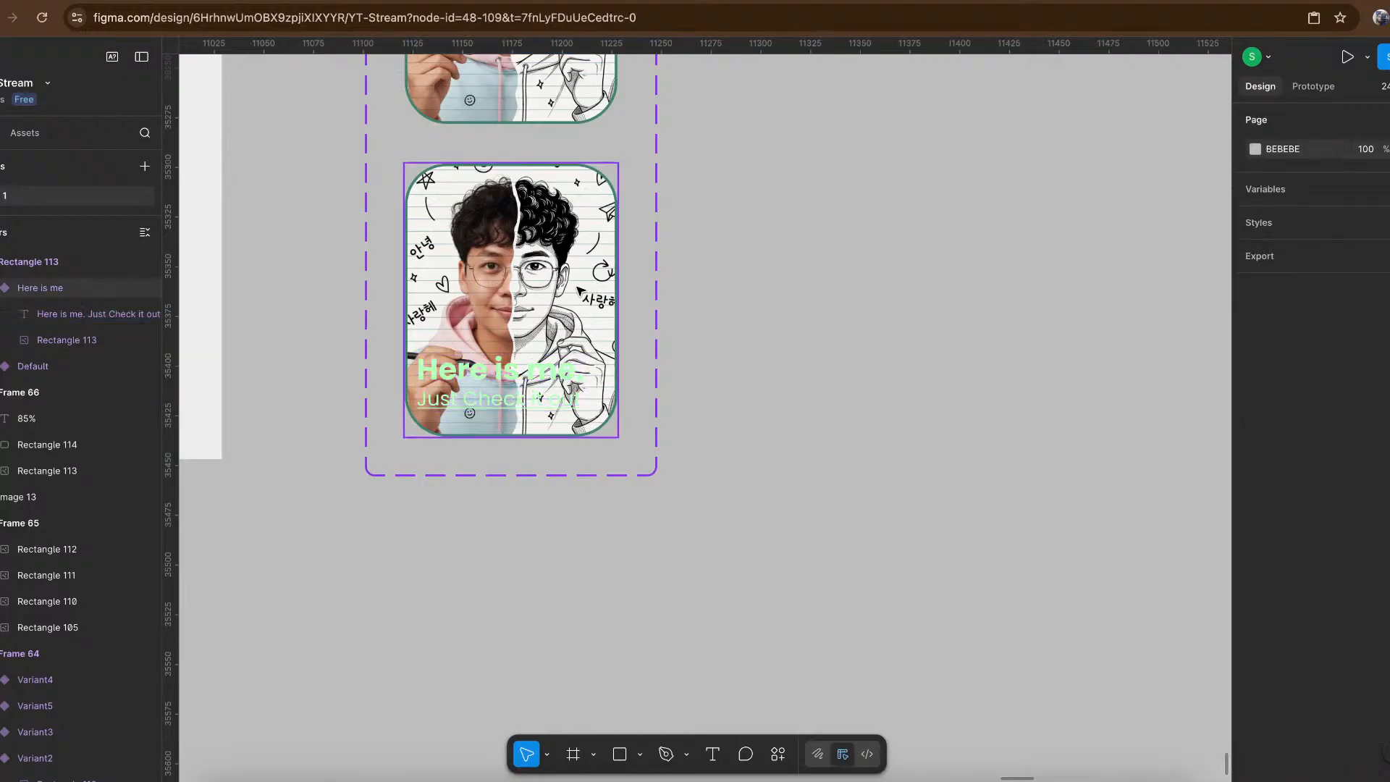
pyautogui.scroll(-2, 1370, 611)
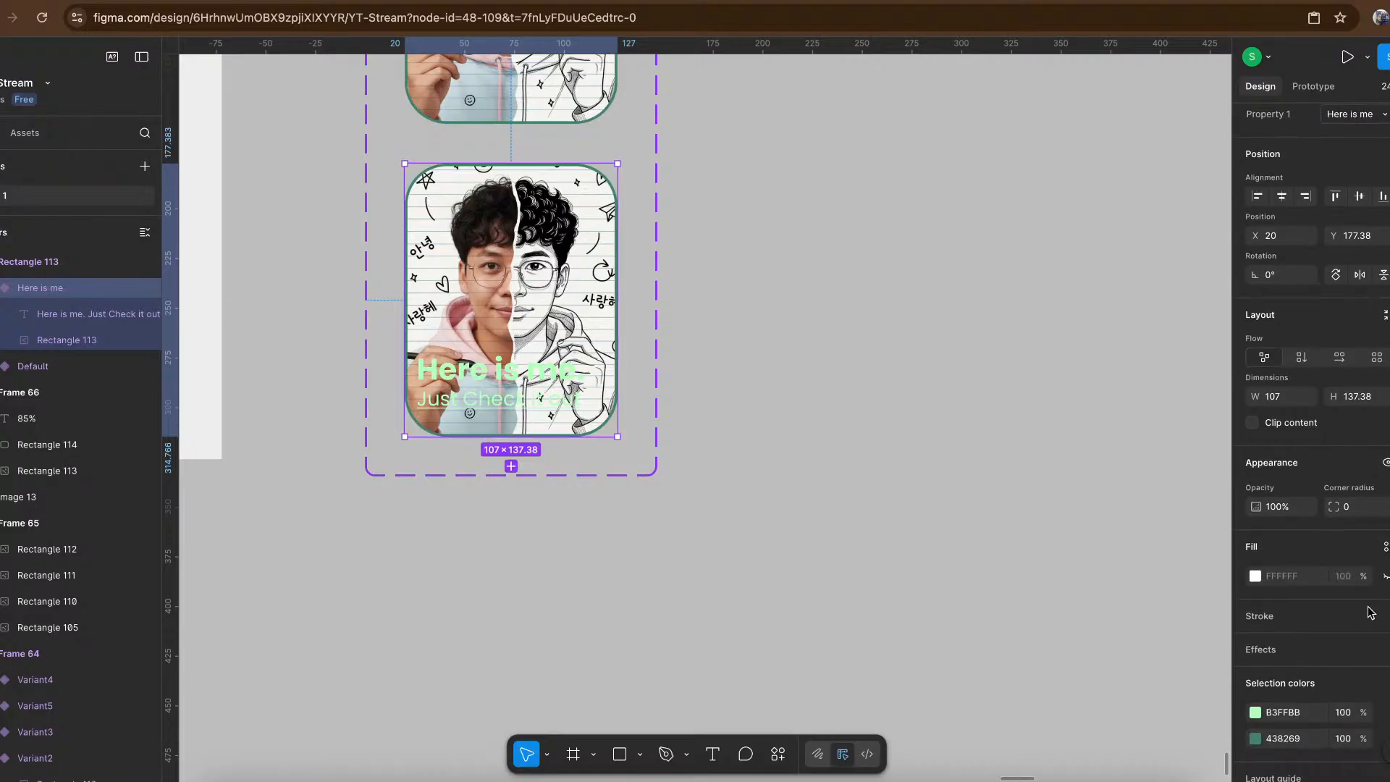
pyautogui.click(1386, 565)
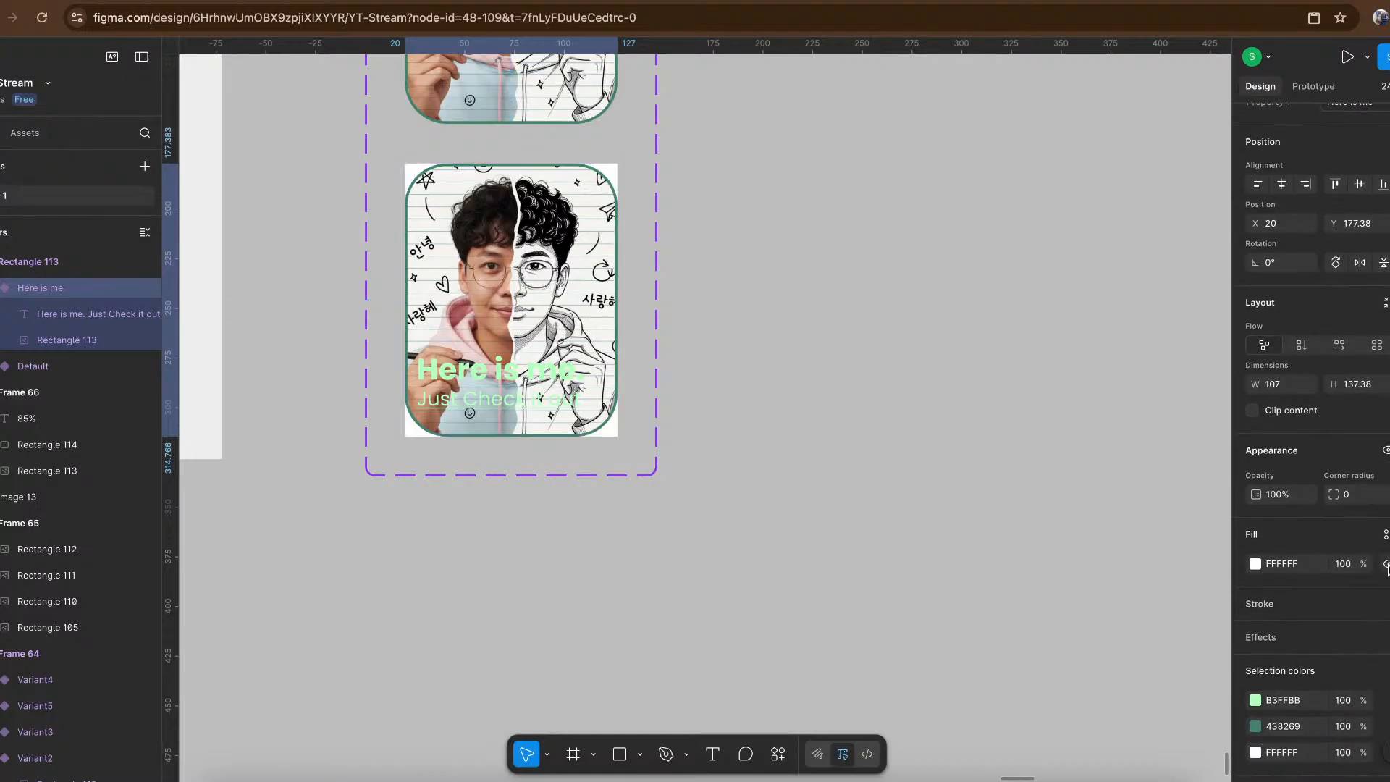
pyautogui.click(1386, 564)
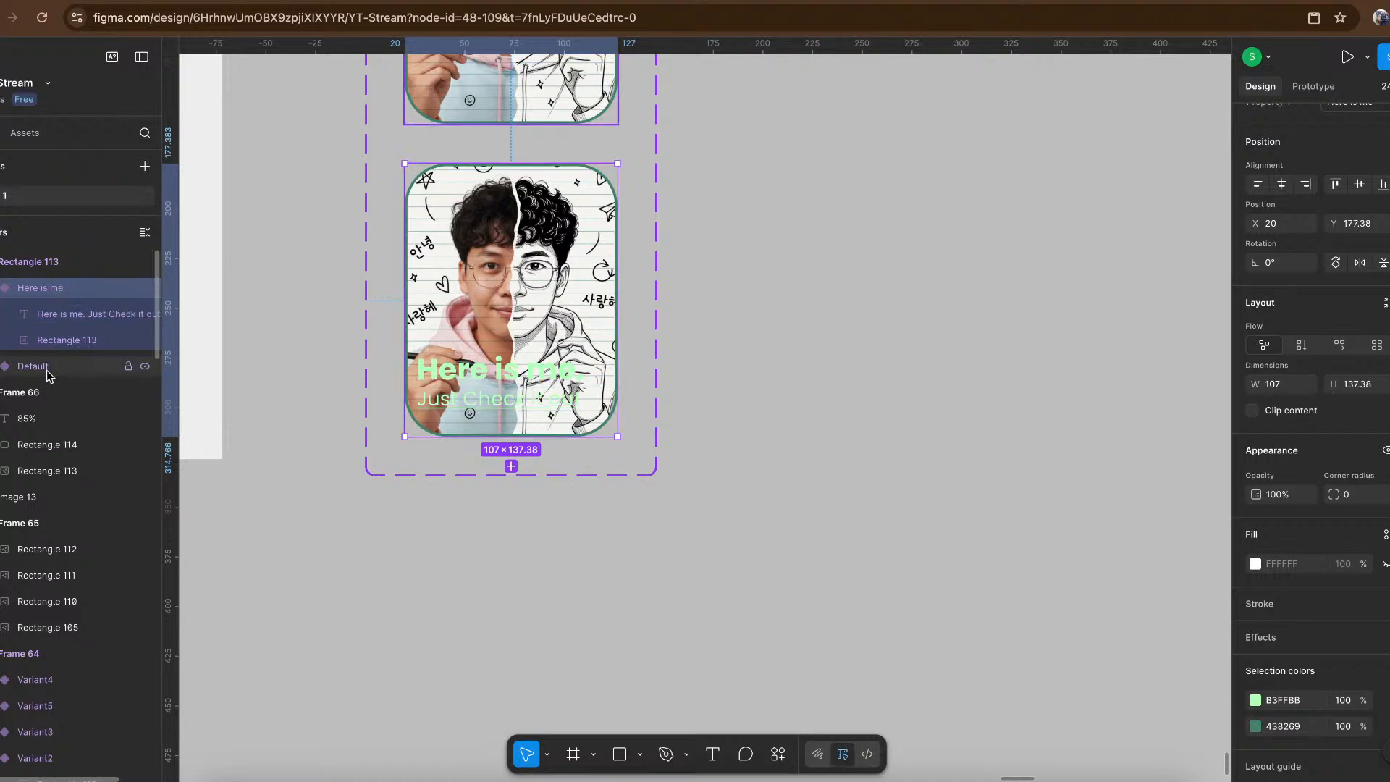
pyautogui.click(785, 206)
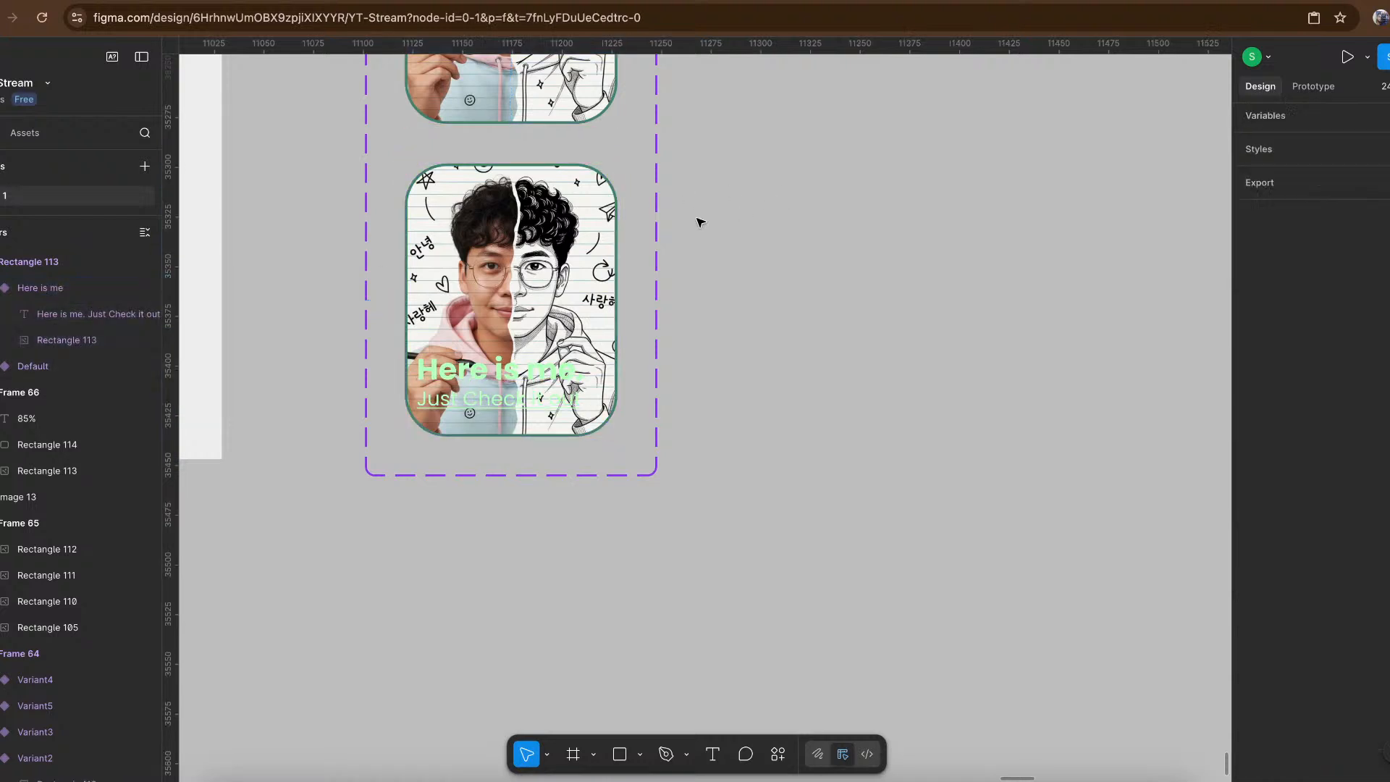
# Remove the hidden white fill from the "Here is me" variant and add a black 000000 fill over its portrait image.
pyautogui.click(536, 236)
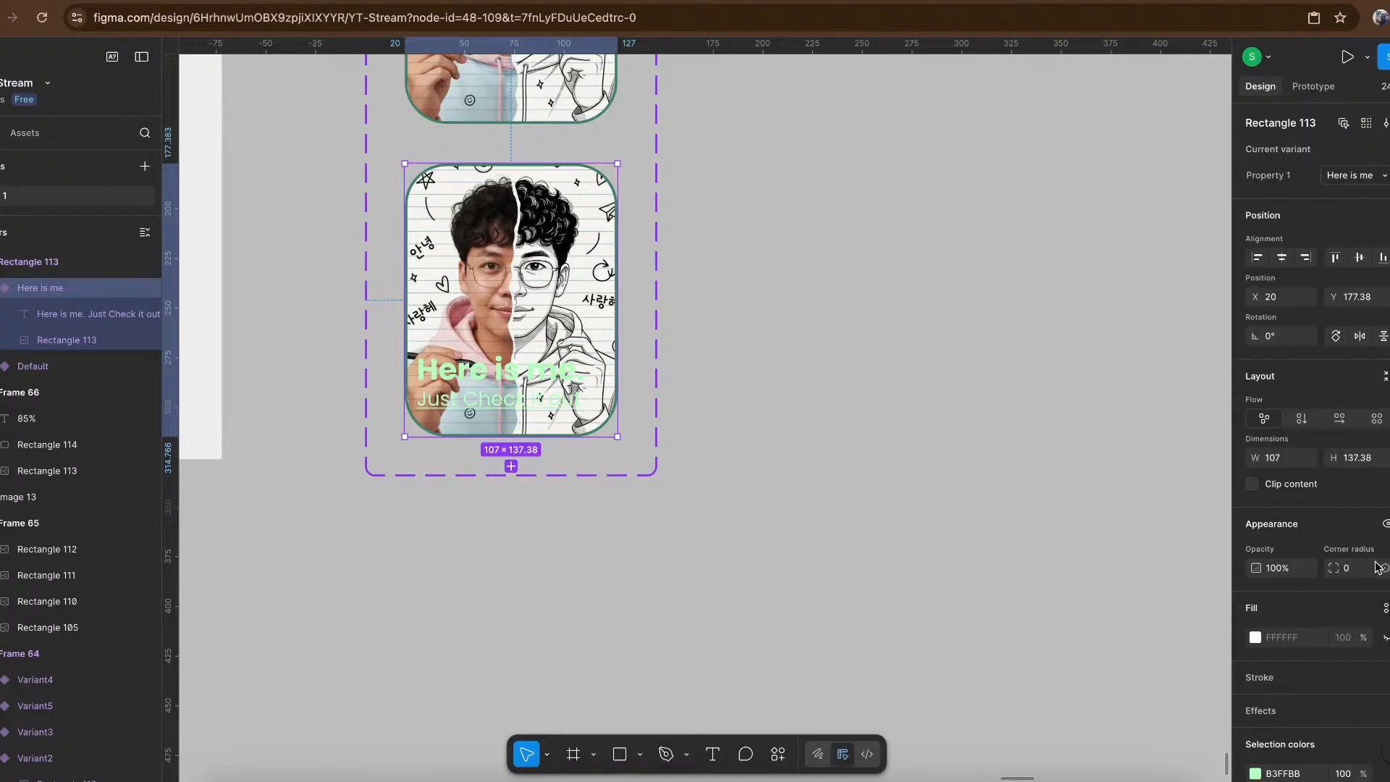
pyautogui.click(1385, 637)
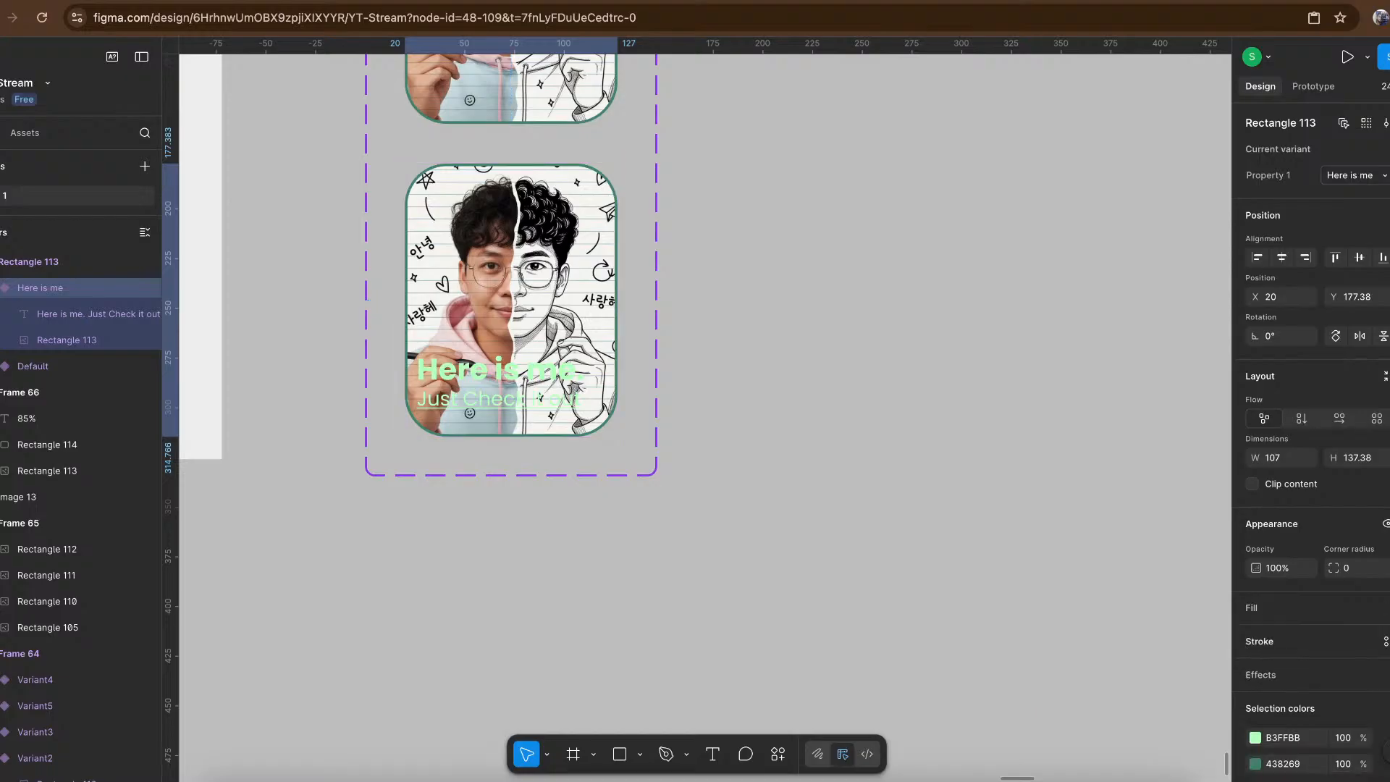
pyautogui.doubleClick(470, 249)
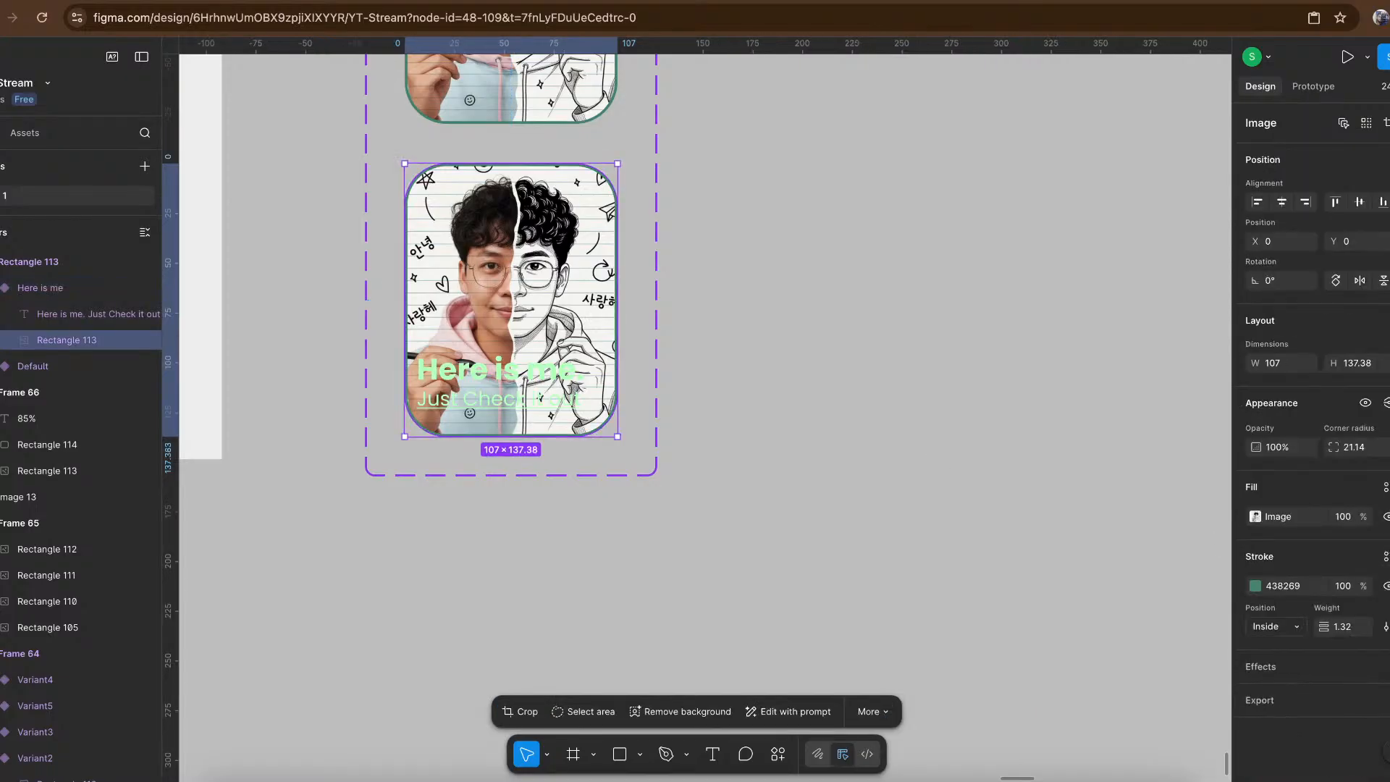
pyautogui.click(1386, 486)
pyautogui.click(1255, 516)
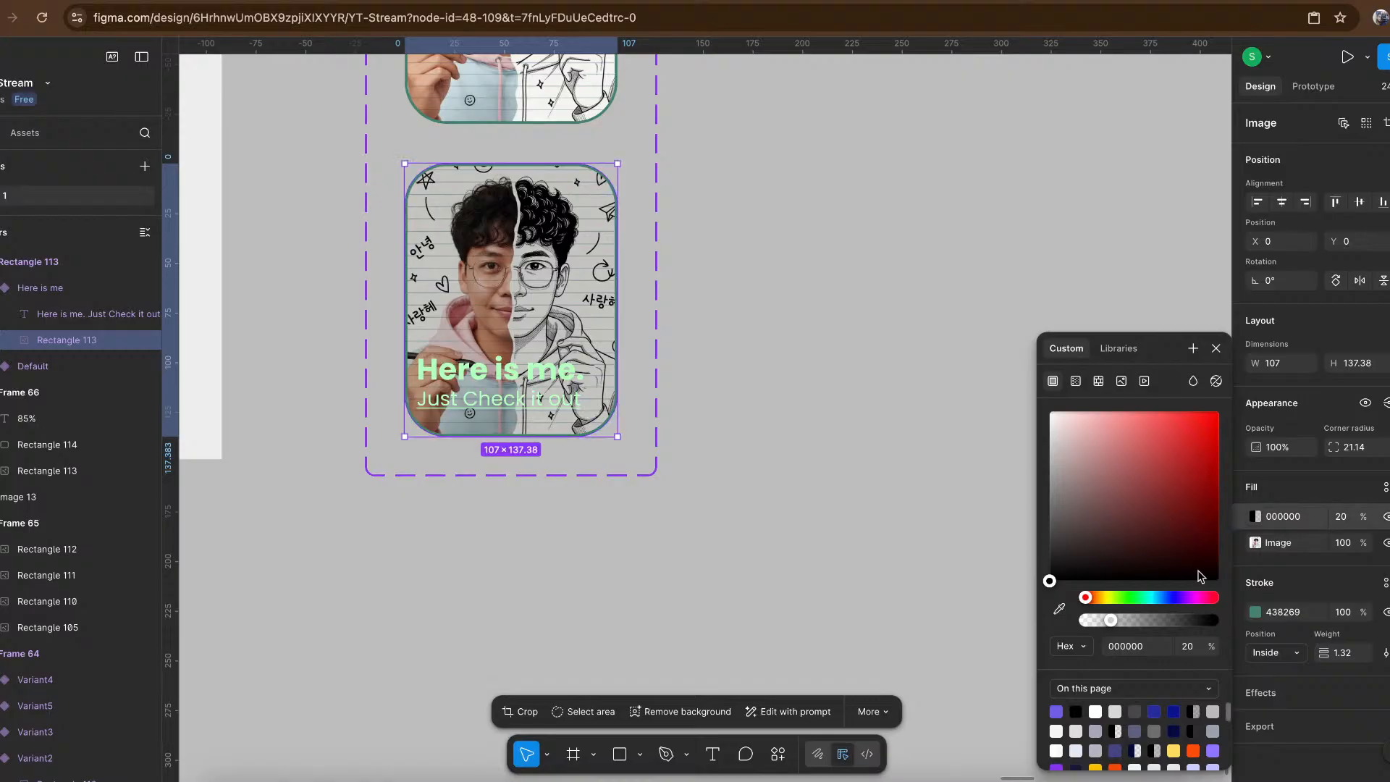
# Set the opacity of the black 000000 overlay on the portrait image to 60%.
pyautogui.click(1342, 519)
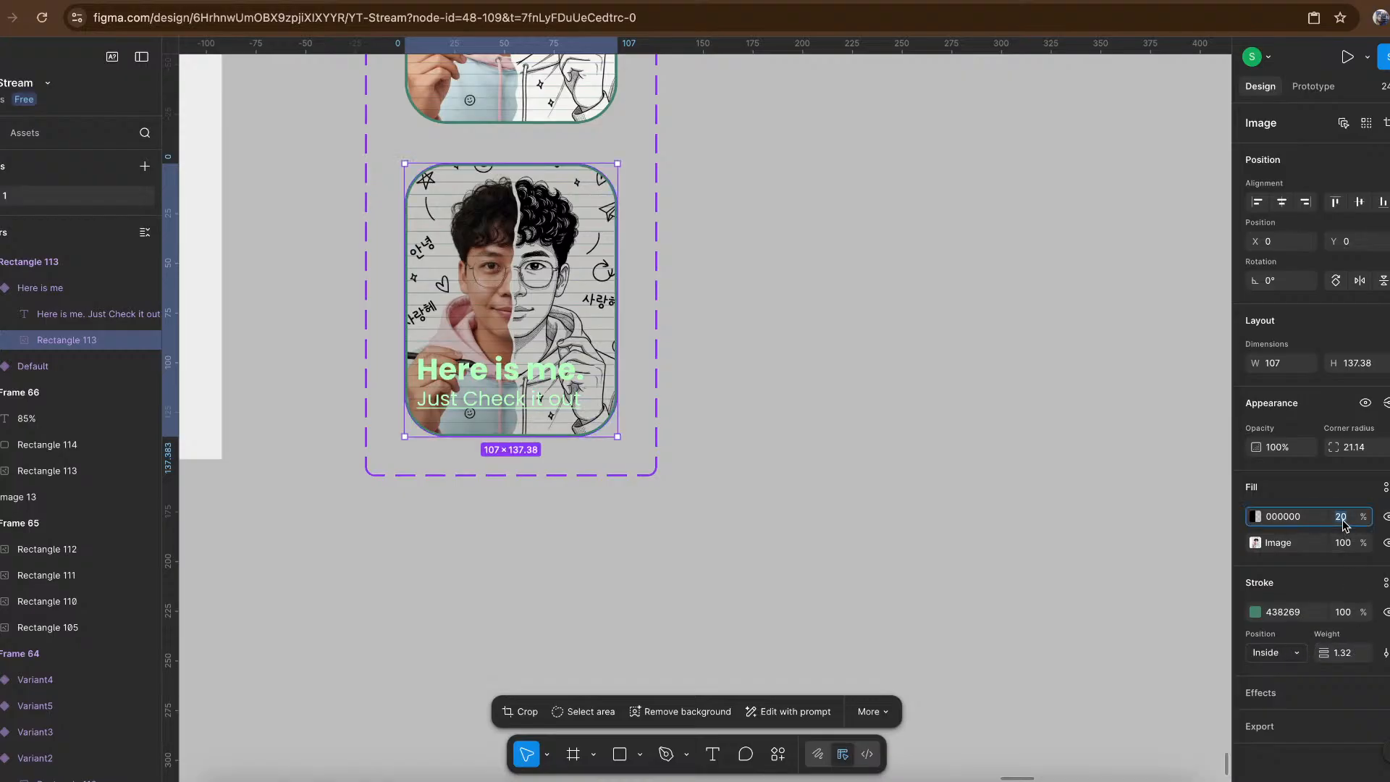
pyautogui.hotkey('shift', 'Up')
pyautogui.hotkey('shift', 'Up')
pyautogui.hotkey('shift', 'Up')
pyautogui.hotkey('shift', 'Up')
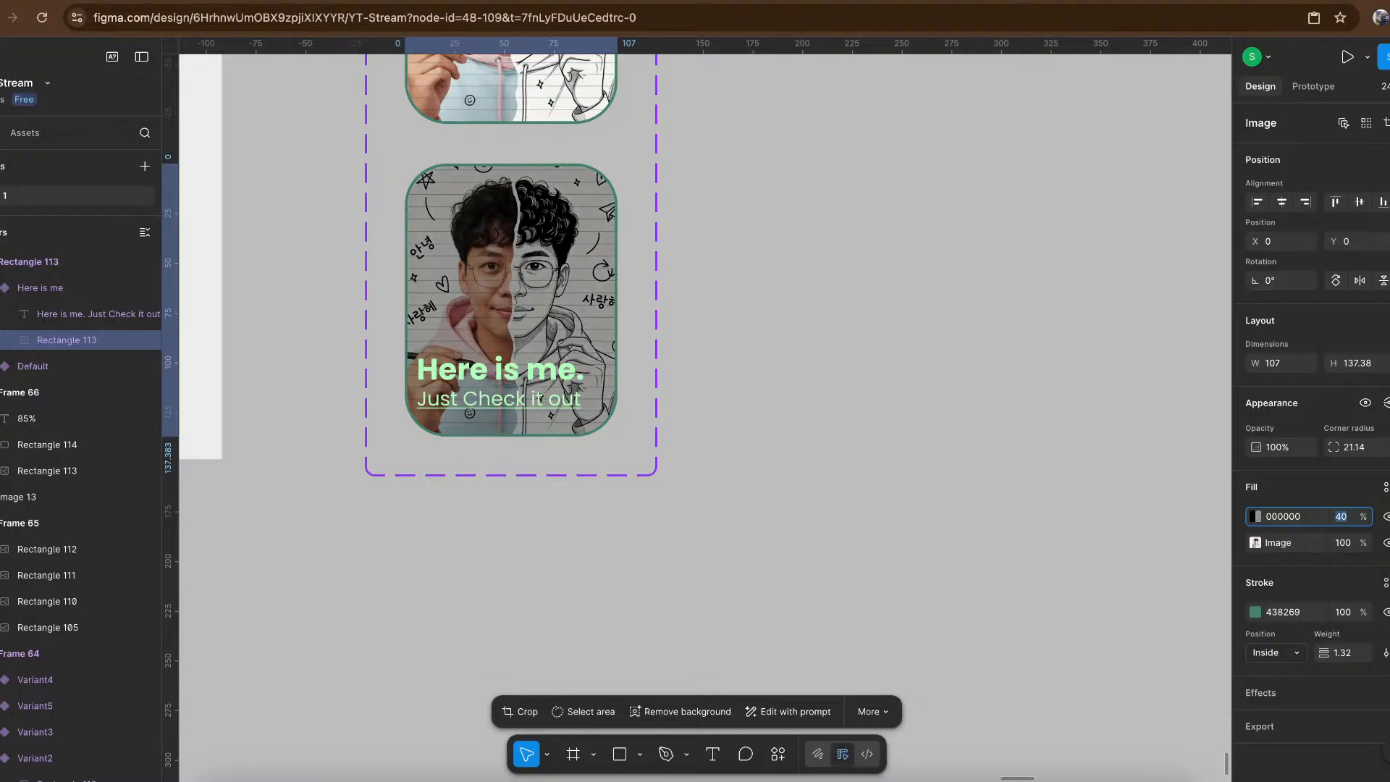
pyautogui.hotkey('shift', 'Up')
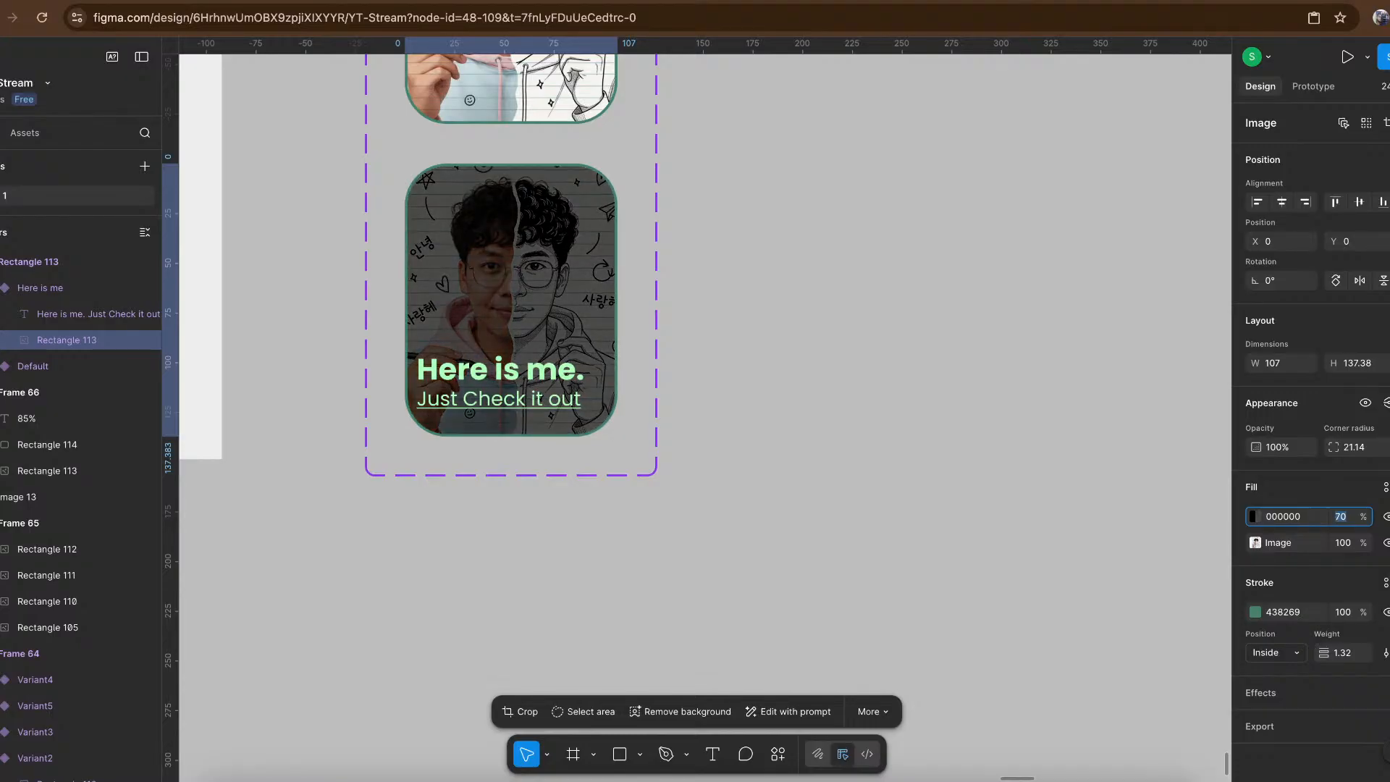
pyautogui.hotkey('shift', 'Up')
pyautogui.hotkey('shift', 'Down')
pyautogui.hotkey('shift', 'Down')
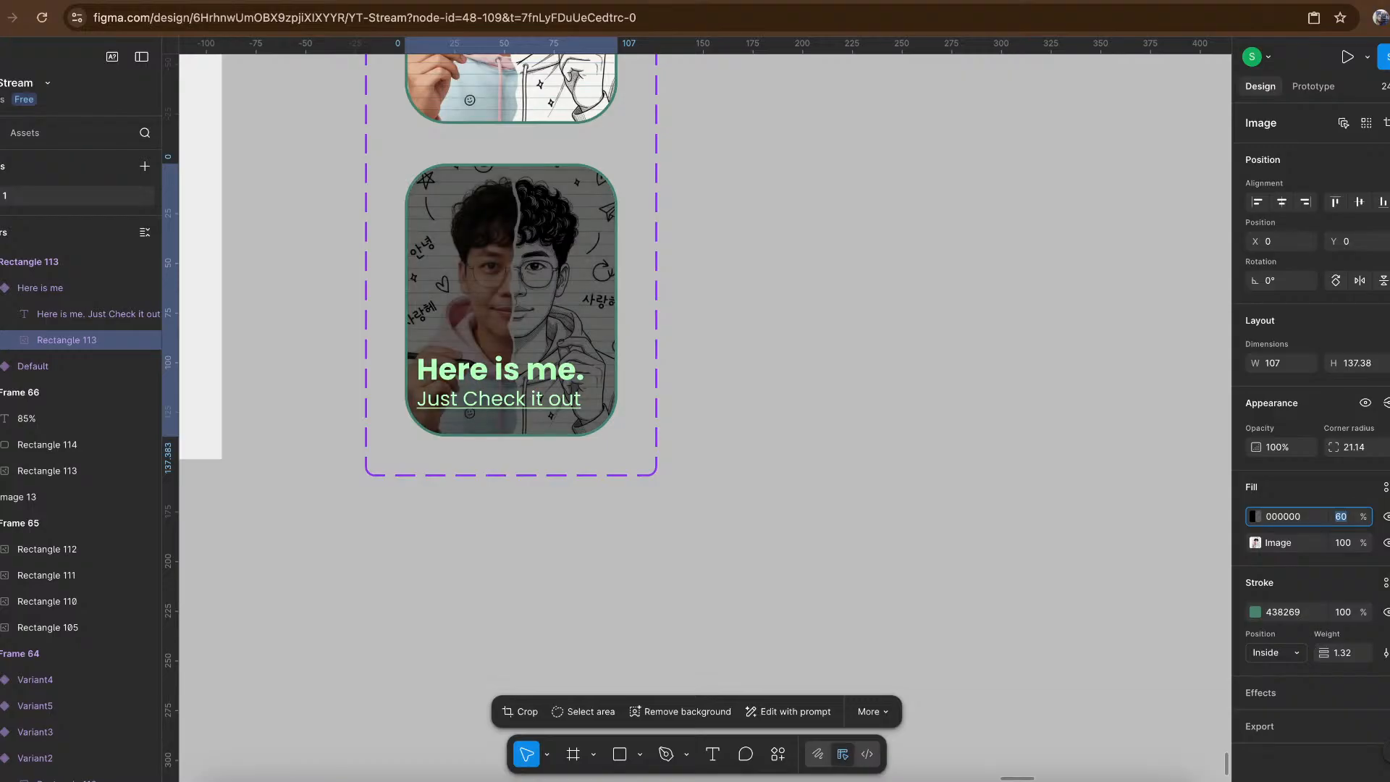
pyautogui.press('Escape')
# Centre the two-line "Here is me. Just Check it out" text vertically and horizontally on the card.
pyautogui.click(536, 397)
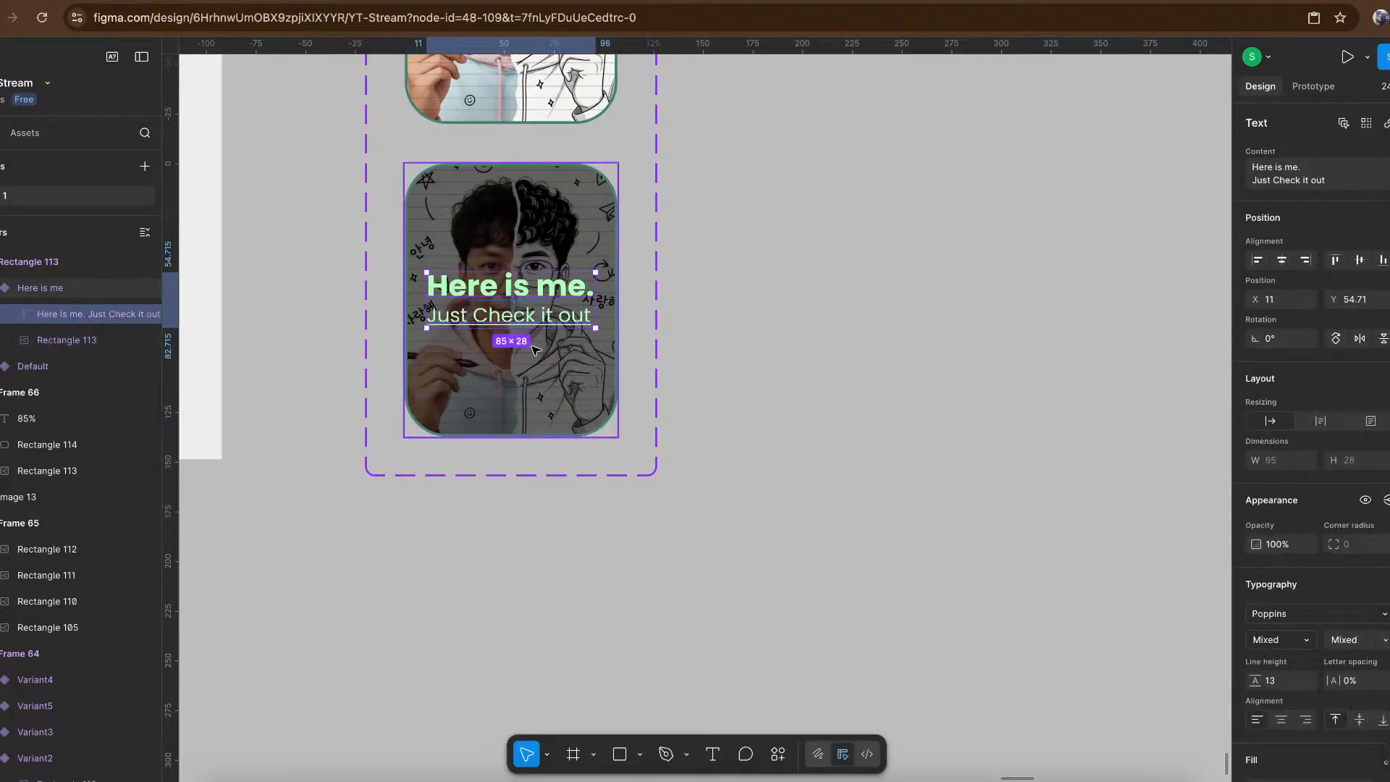
pyautogui.hotkey('alt', 'v')
pyautogui.hotkey('alt', 'h')
pyautogui.click(932, 329)
# Connect the Default variant to the "Here is me" variant with a Change to interaction triggered While hovering.
pyautogui.scroll(-3, 932, 328)
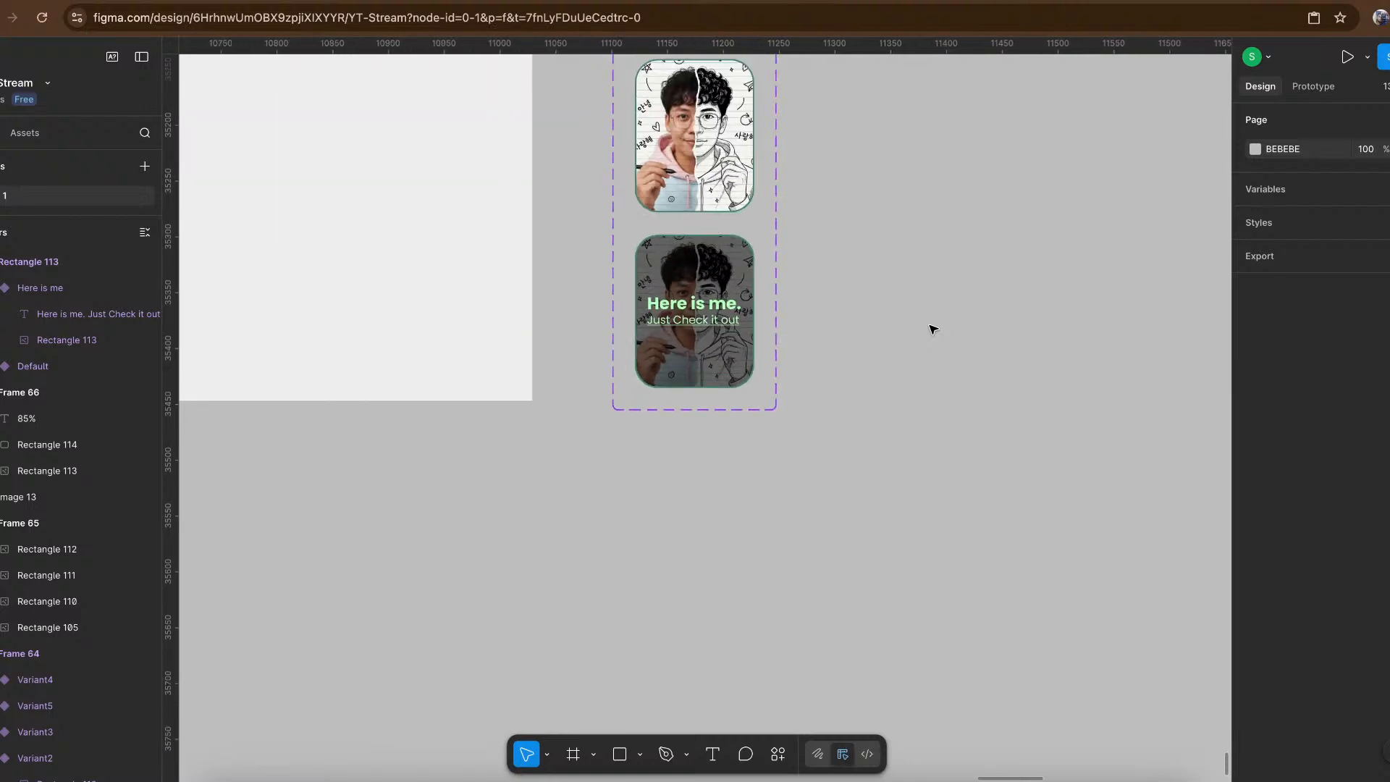
pyautogui.scroll(-3, 894, 316)
pyautogui.click(796, 233)
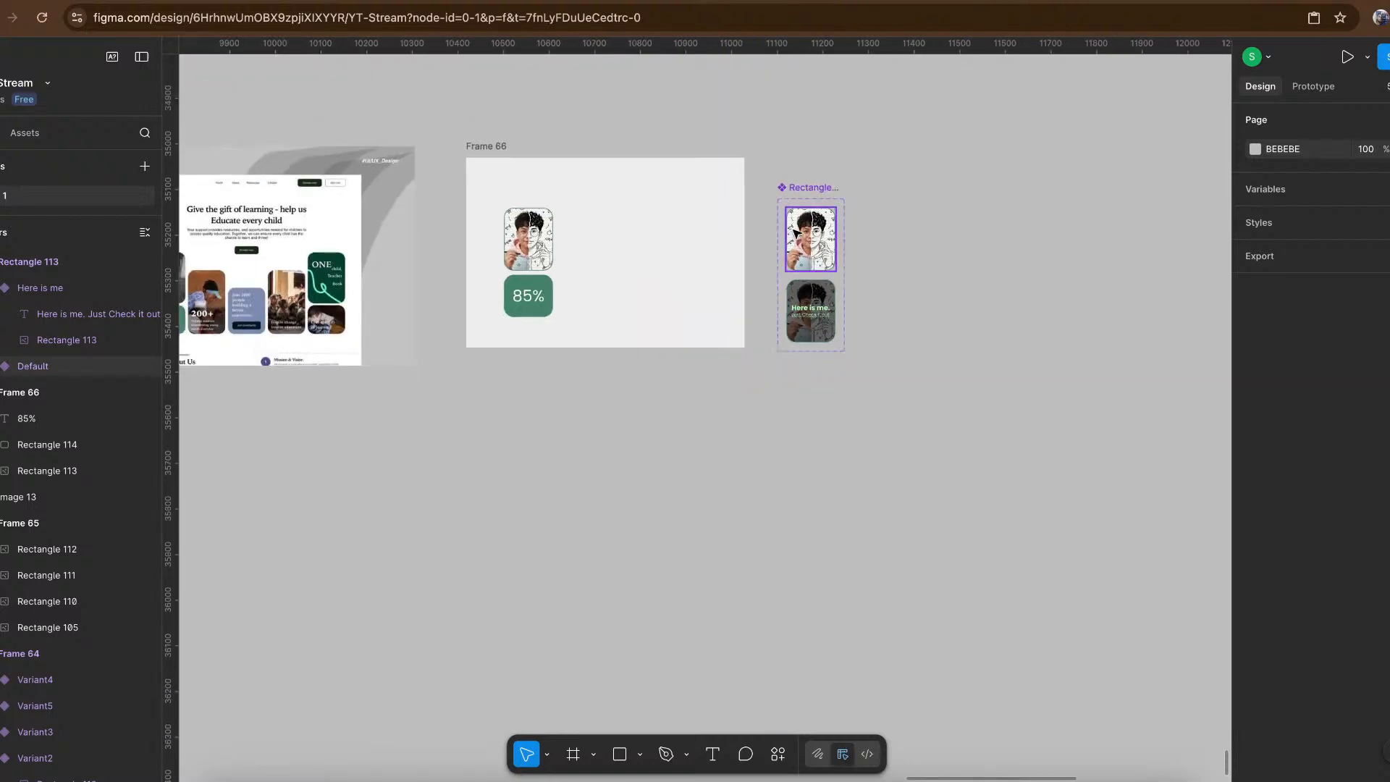
pyautogui.scroll(3, 796, 233)
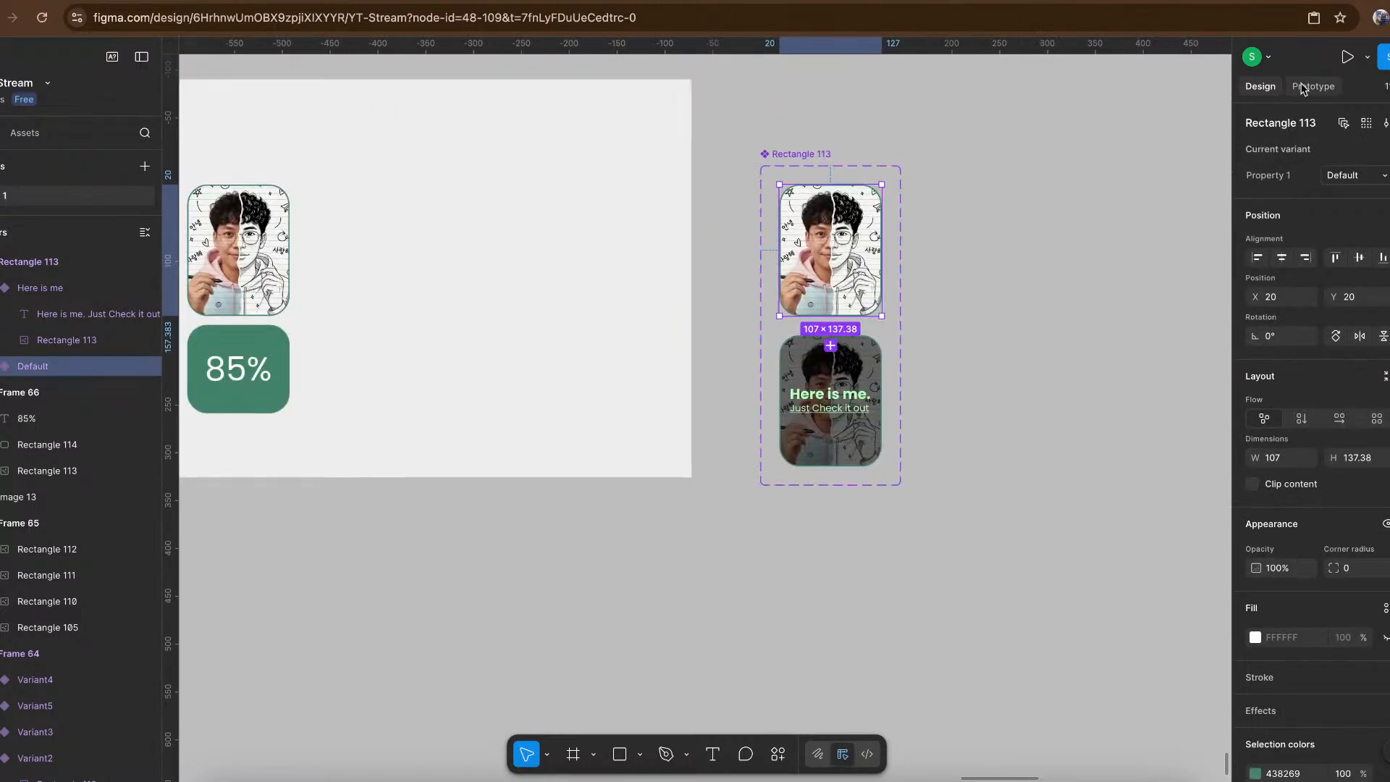
pyautogui.click(1312, 86)
pyautogui.scroll(3, 918, 290)
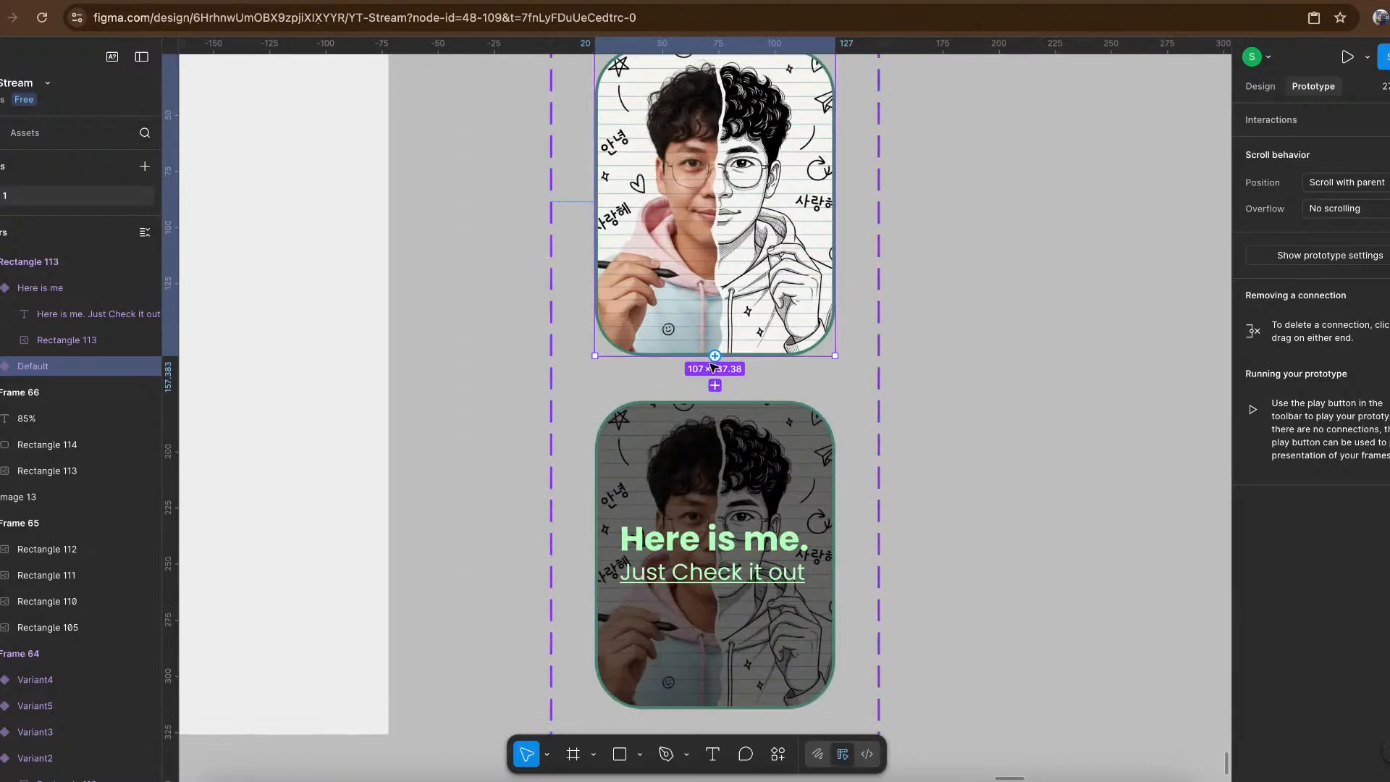
pyautogui.moveTo(714, 355); pyautogui.dragTo(710, 428)
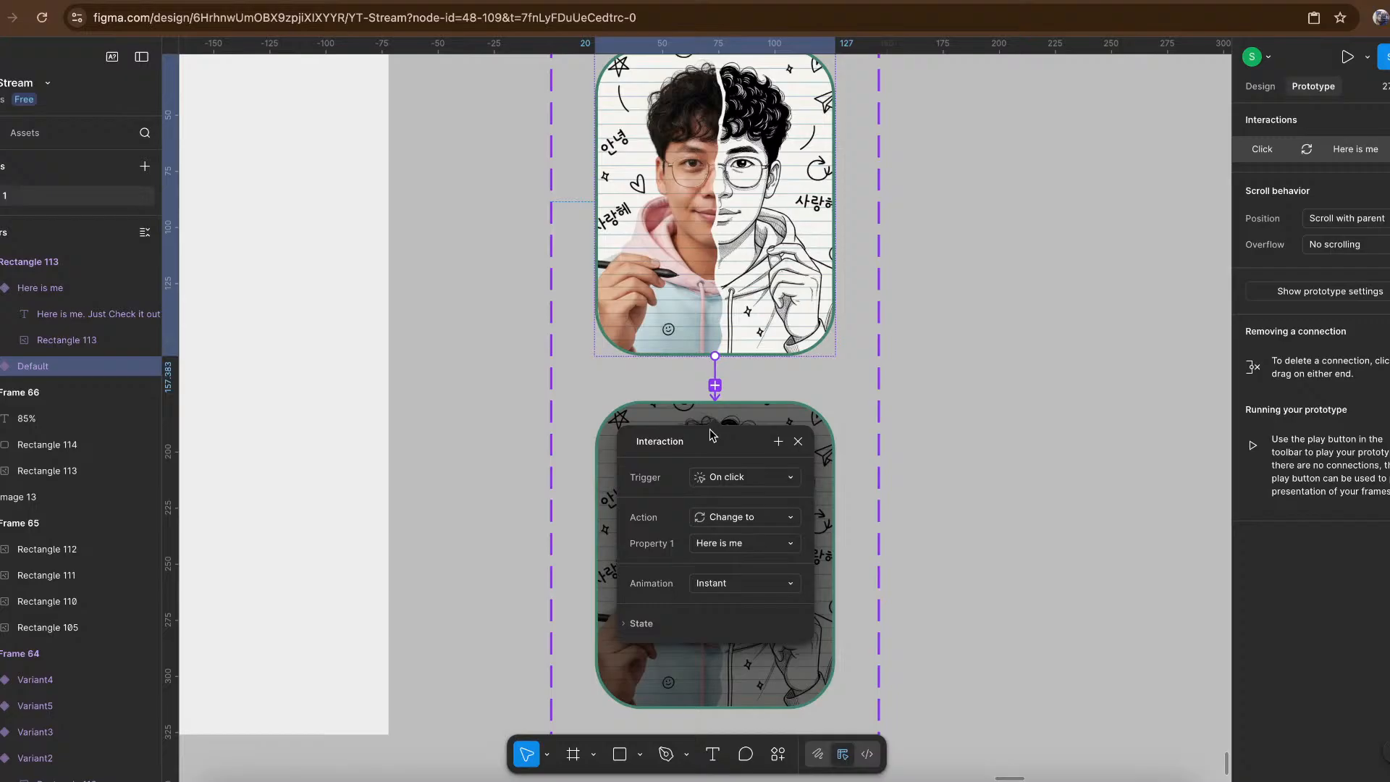
pyautogui.click(770, 486)
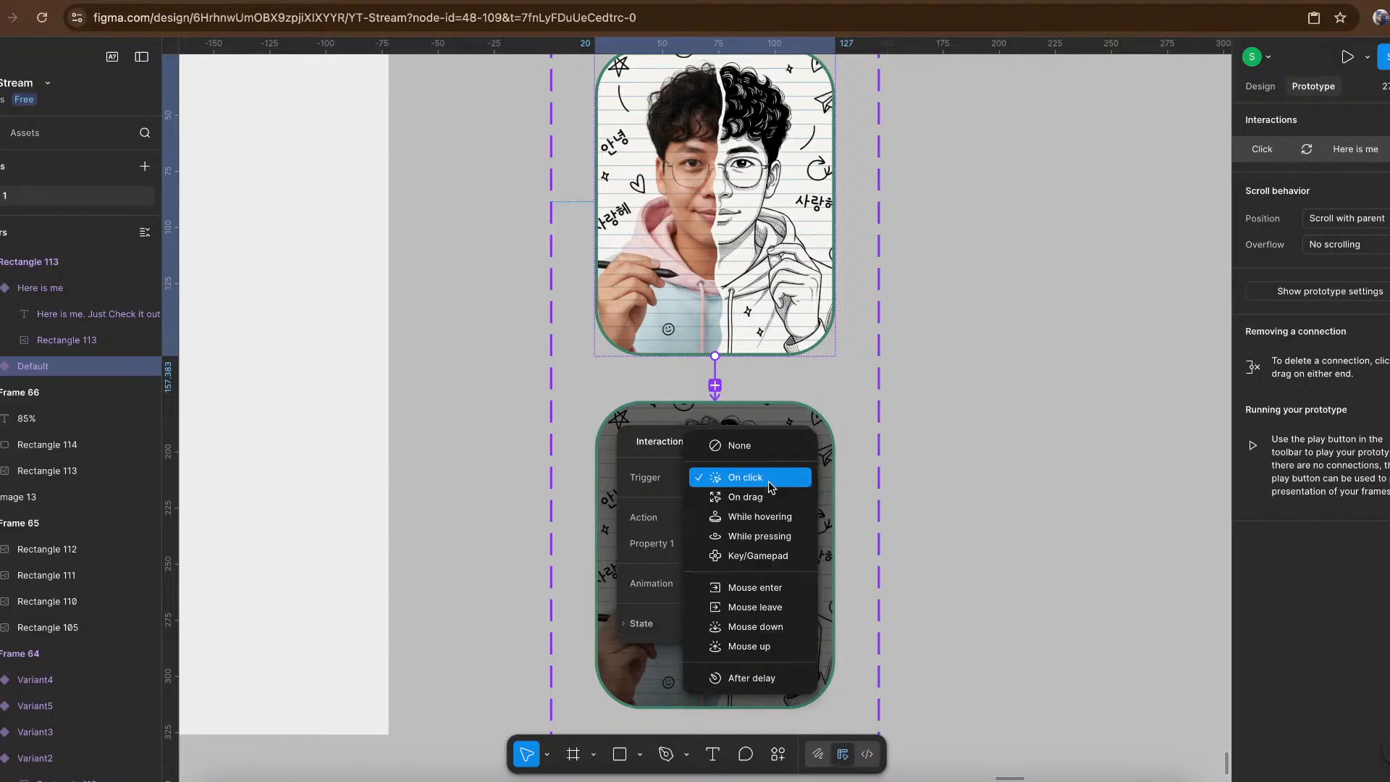
pyautogui.click(769, 519)
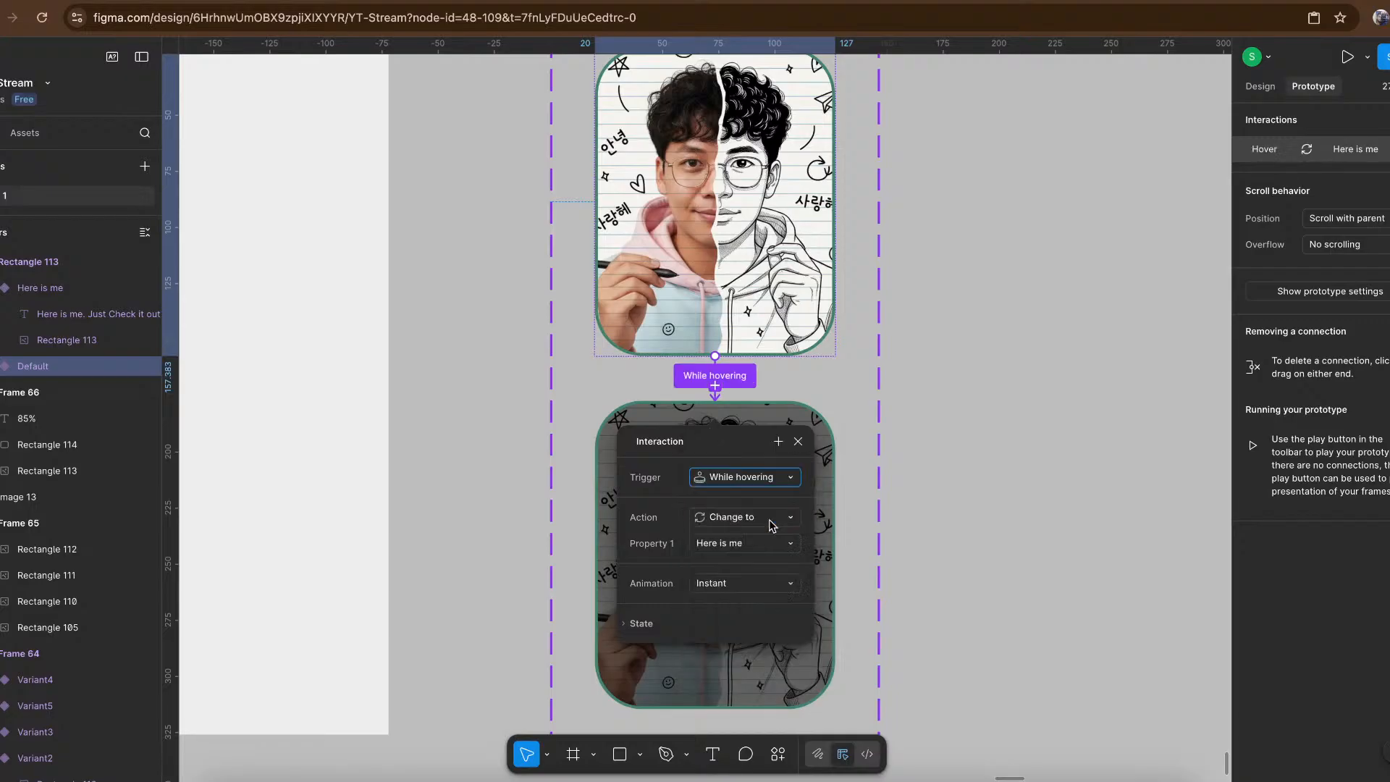
# Set the hover interaction's animation to Smart animate with an Ease in and out curve and a 600 ms duration.
pyautogui.click(738, 585)
pyautogui.click(745, 620)
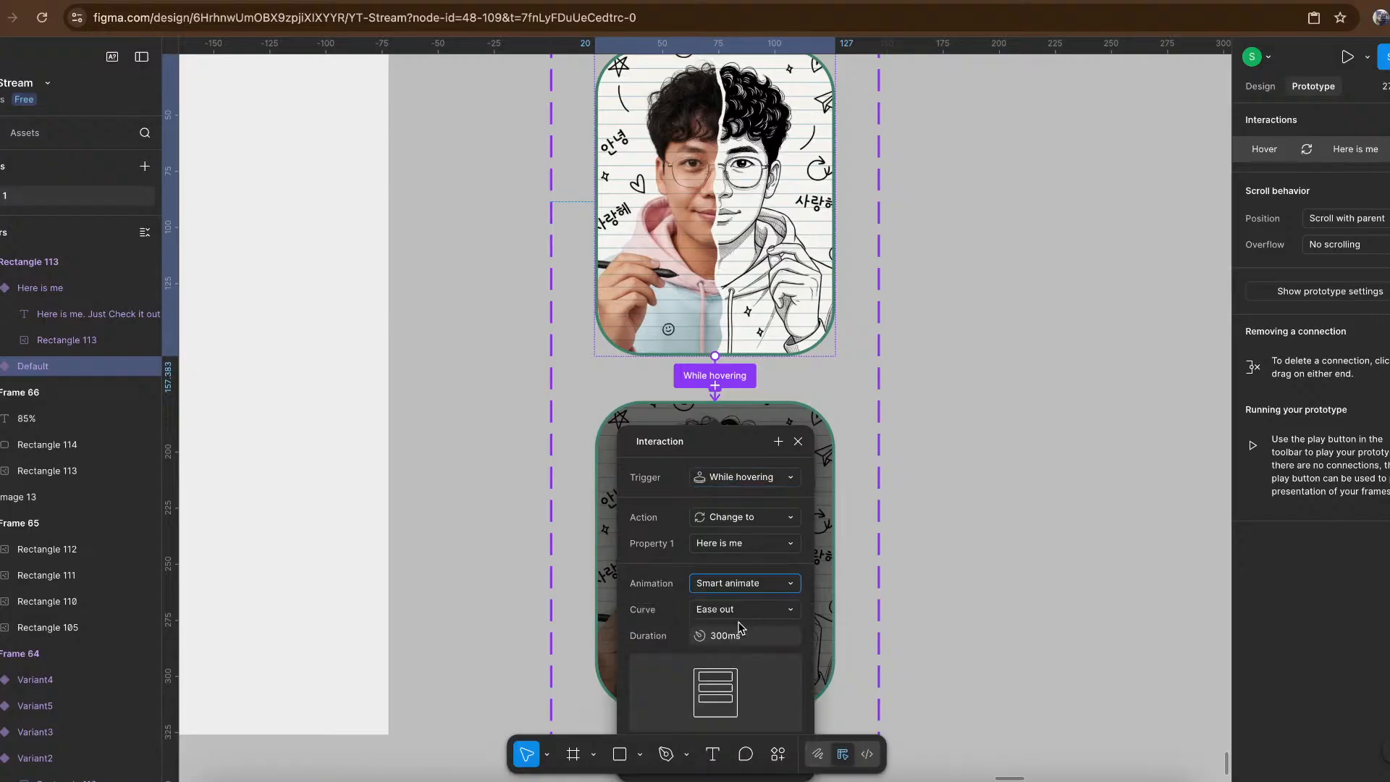
pyautogui.click(748, 614)
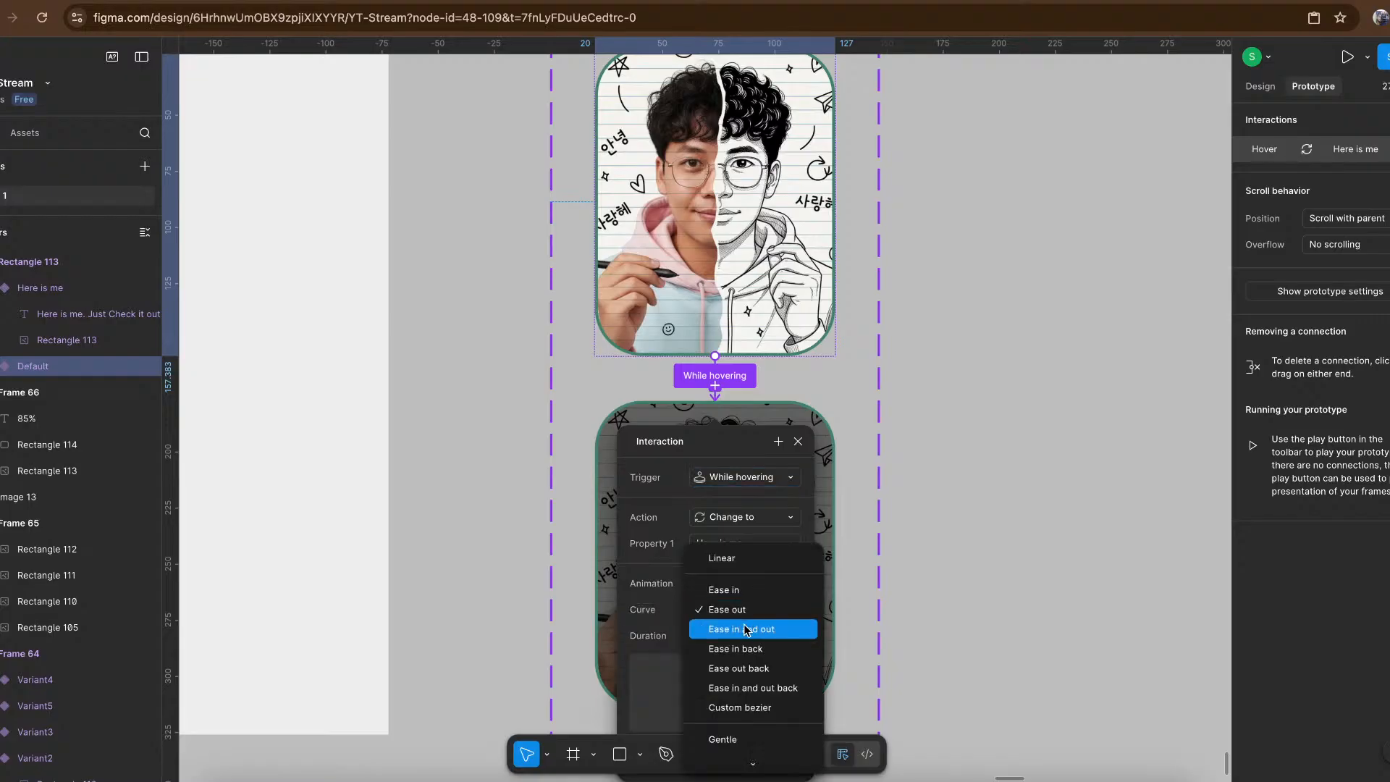
pyautogui.click(748, 627)
pyautogui.click(745, 642)
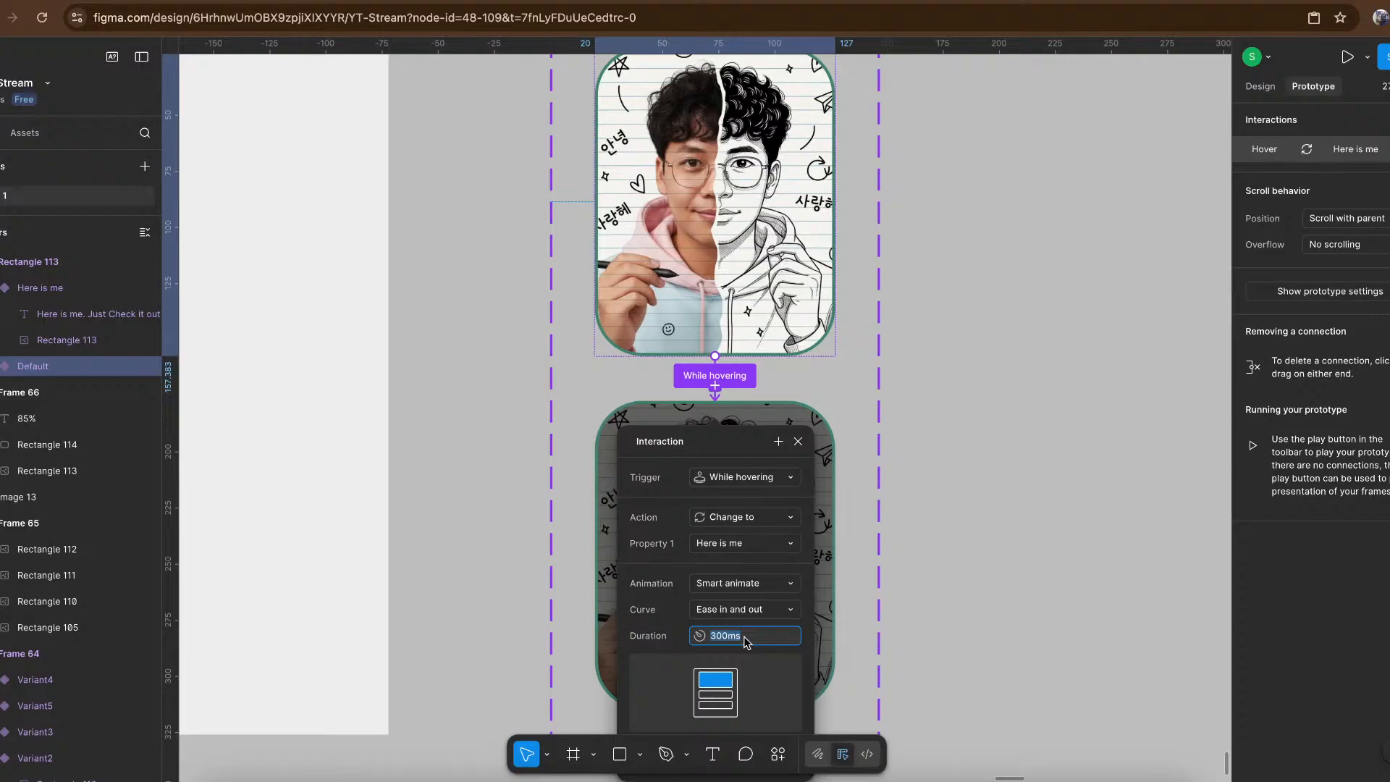
pyautogui.write('600')
pyautogui.press('Return')
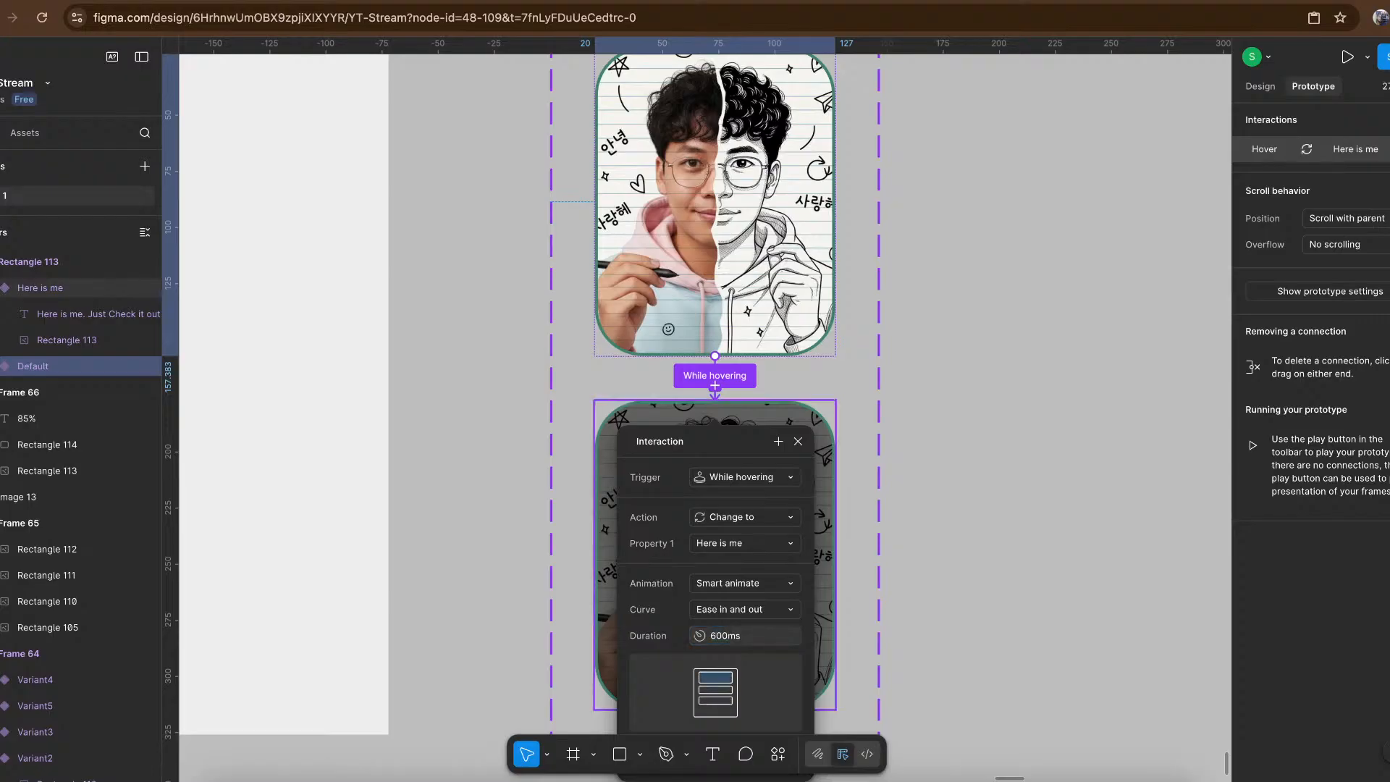
pyautogui.click(1050, 429)
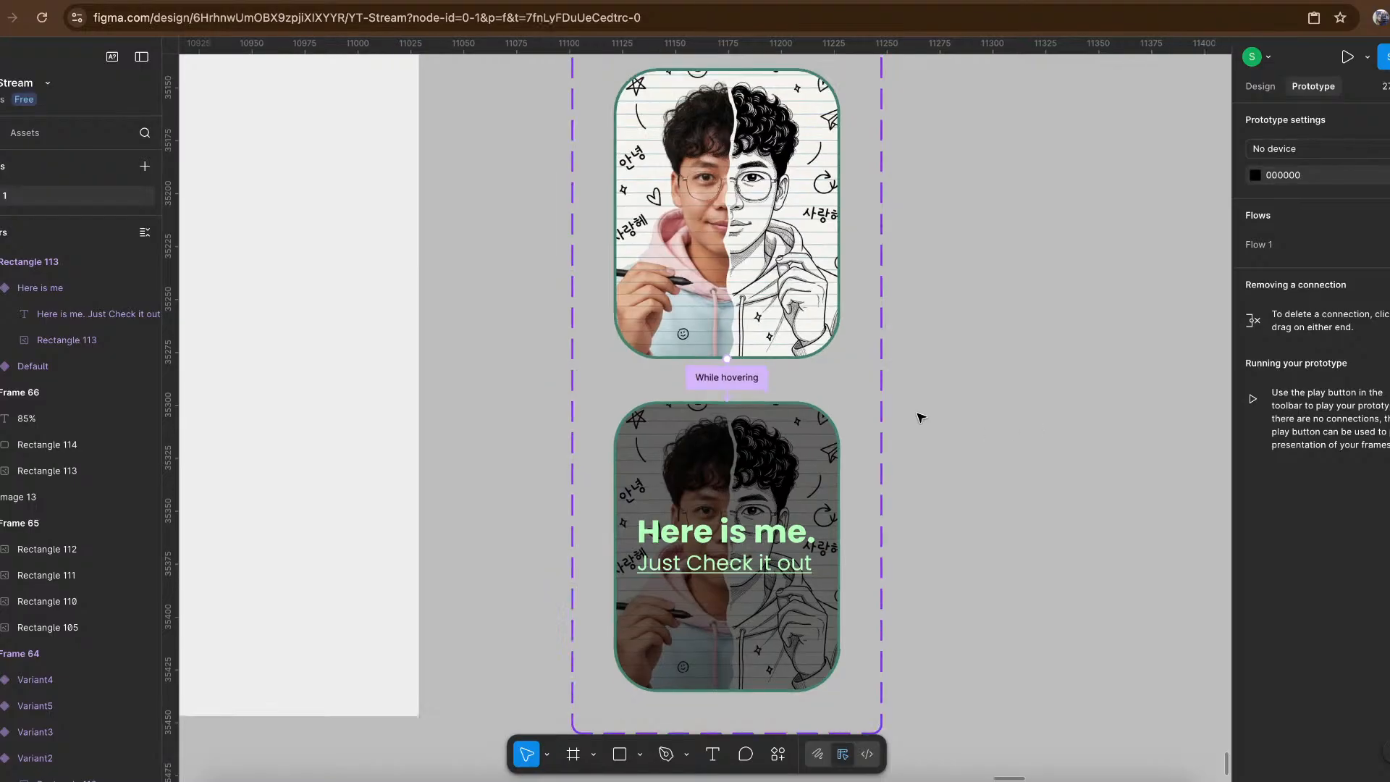
# Delete the original portrait rectangle above the green 85% tile in Frame 66.
pyautogui.scroll(-3, 920, 417)
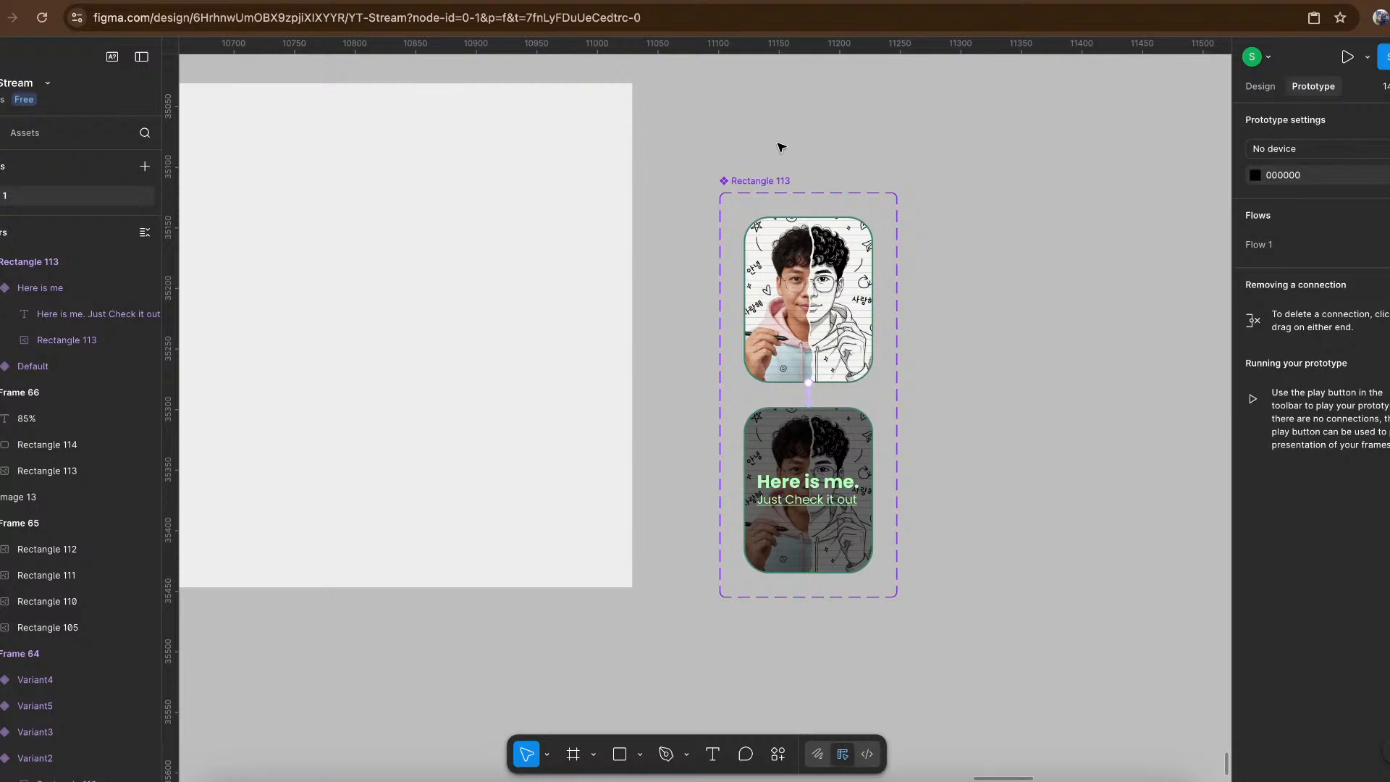
pyautogui.click(776, 281)
pyautogui.hscroll(-3, 777, 280)
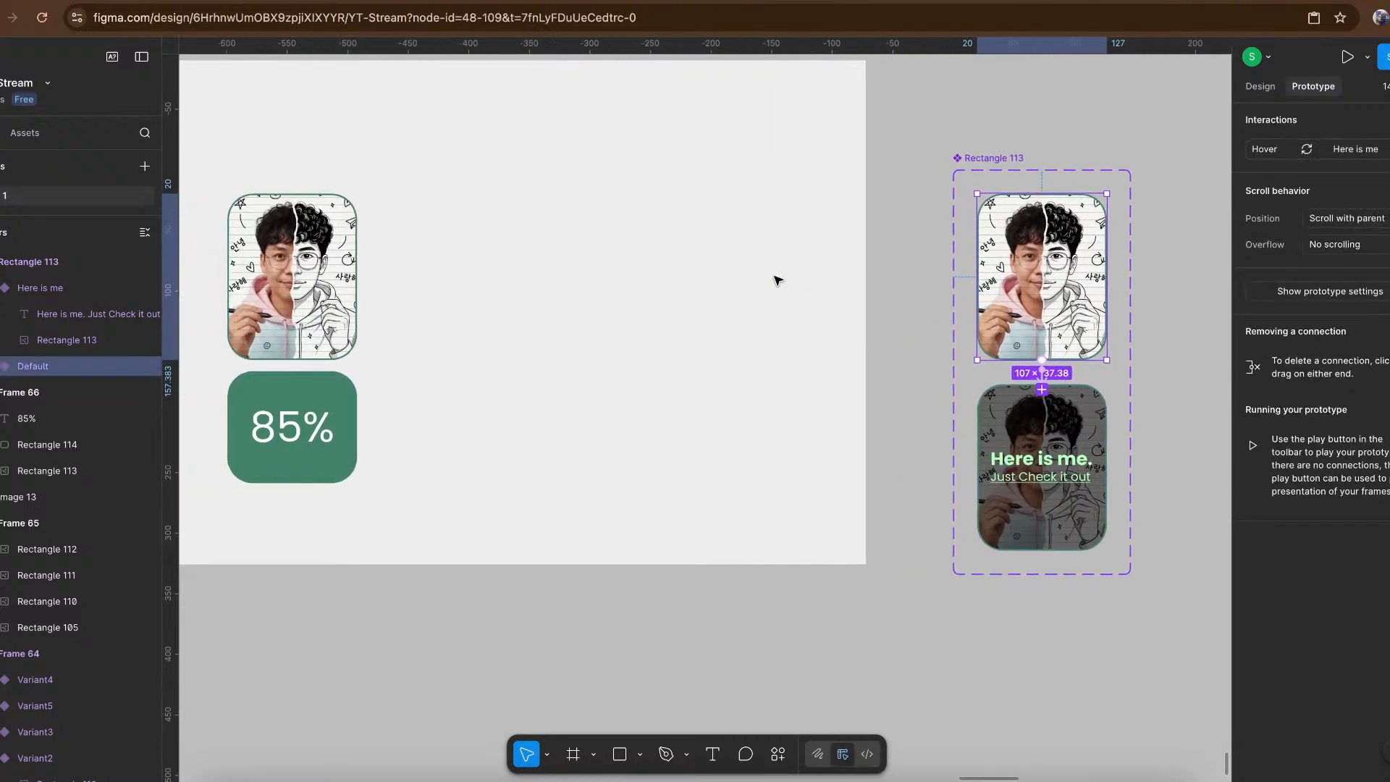
pyautogui.click(302, 262)
pyautogui.hscroll(-3, 351, 268)
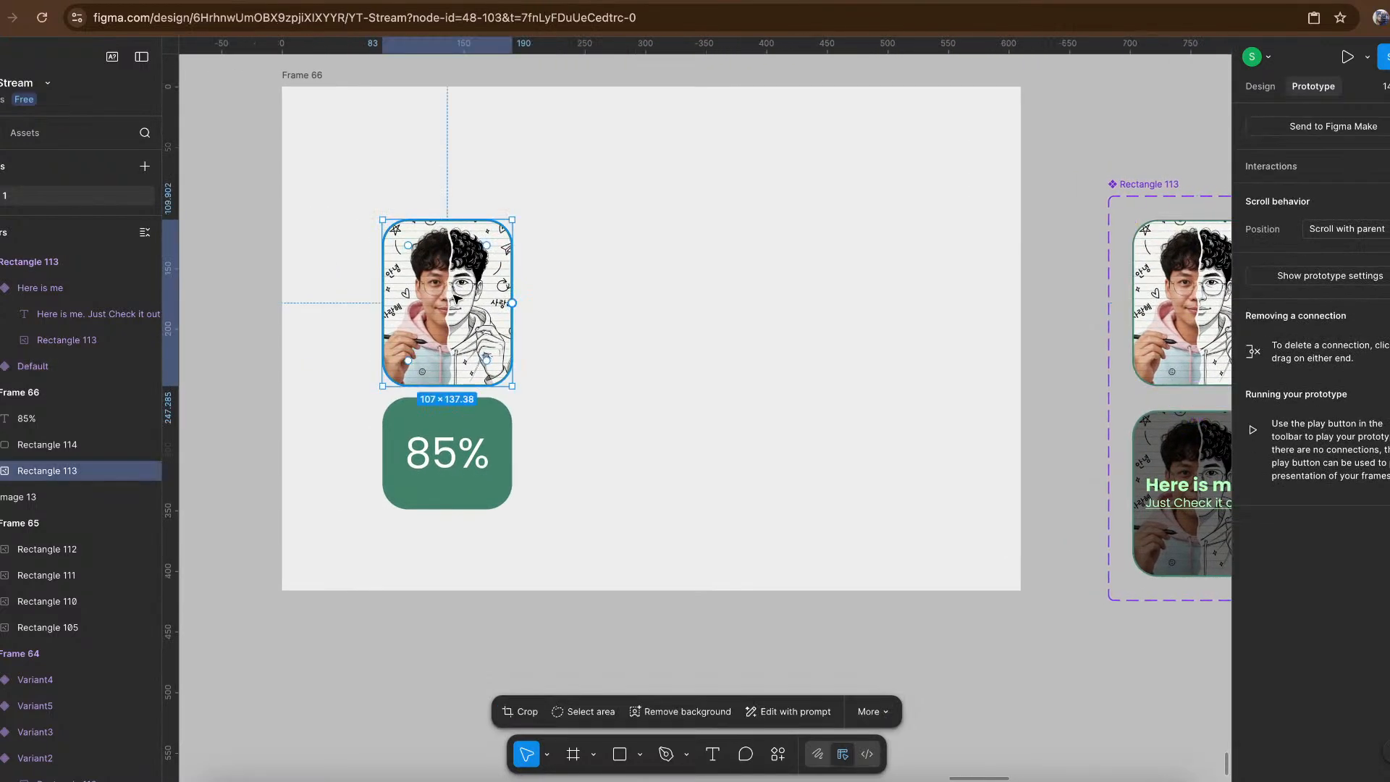
pyautogui.press('Delete')
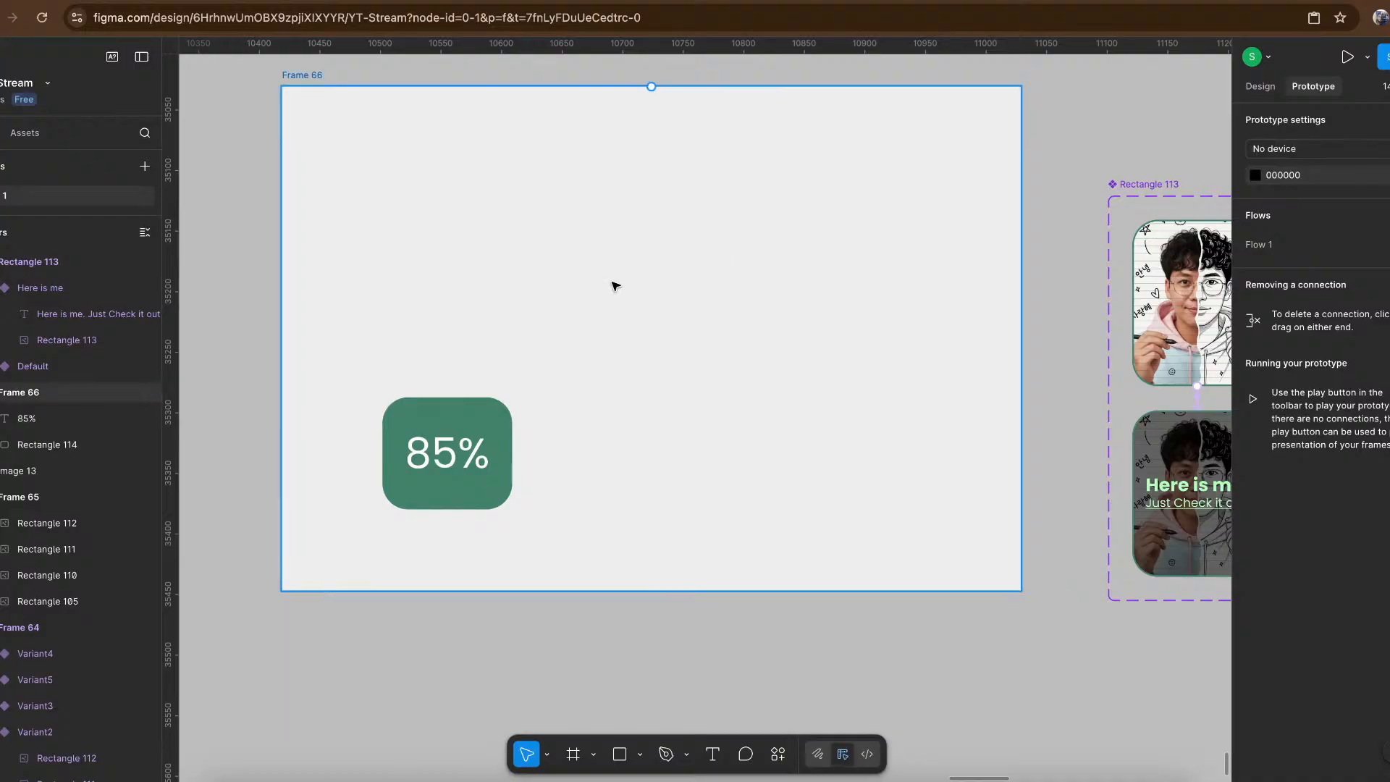
# Paste a copy of the Default card variant and place it above the 85% tile in Frame 66, at X 83, Y 106.
pyautogui.press('super+v')
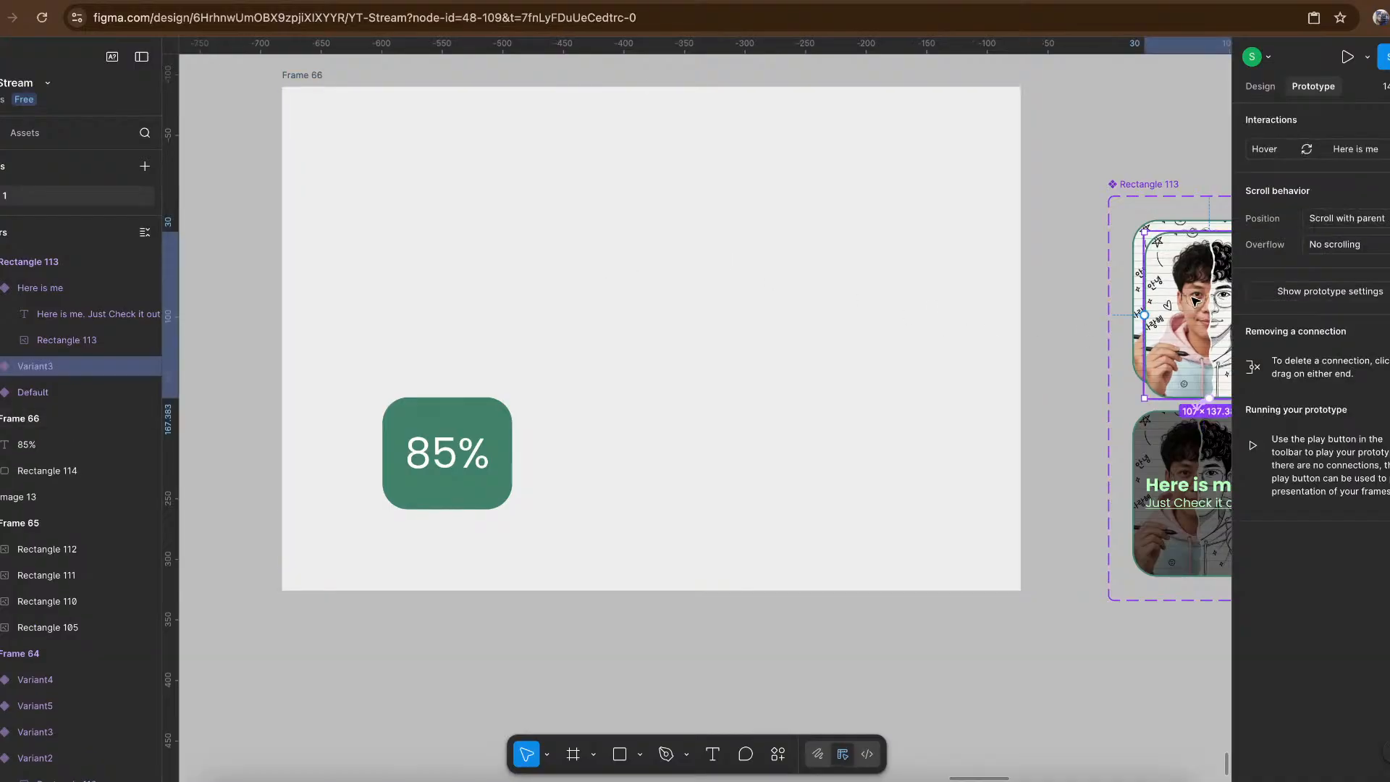
pyautogui.moveTo(1174, 293); pyautogui.dragTo(432, 284)
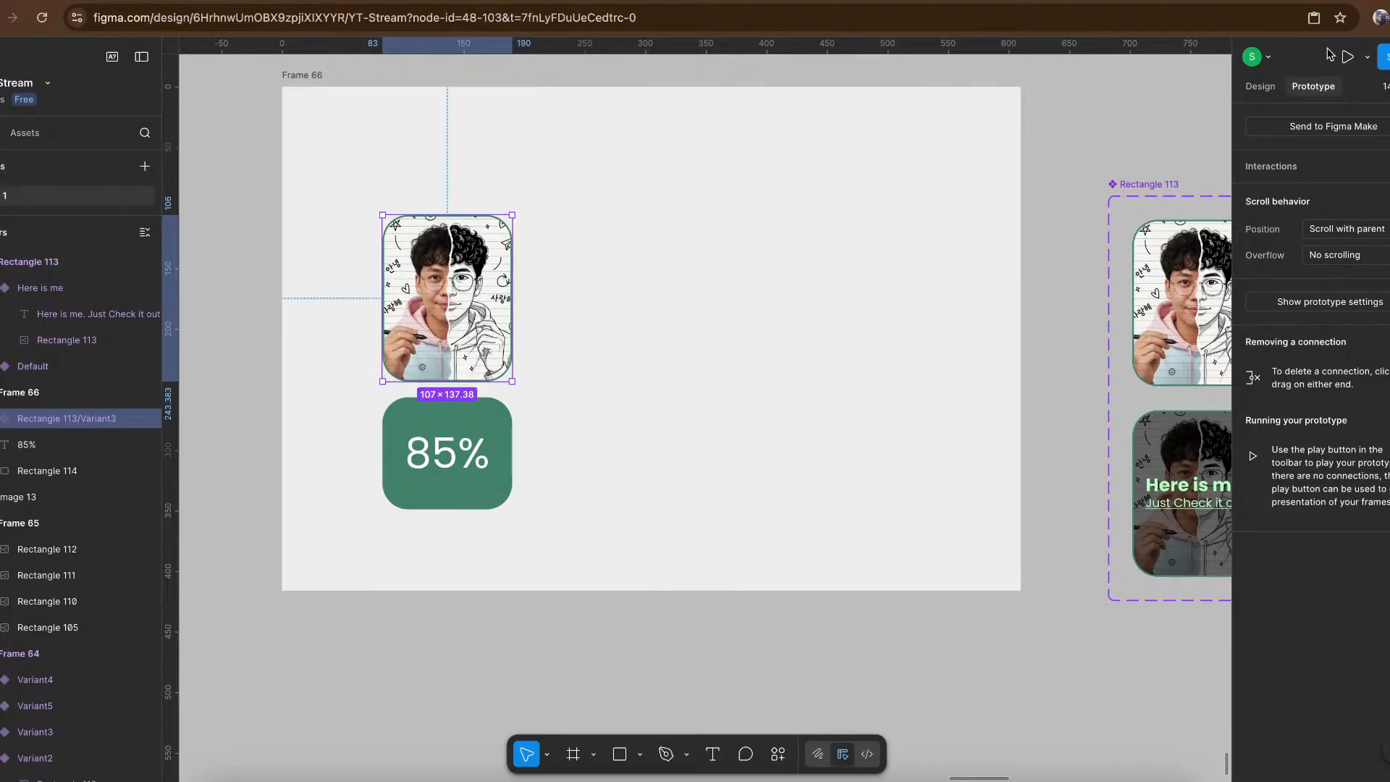
pyautogui.click(1257, 87)
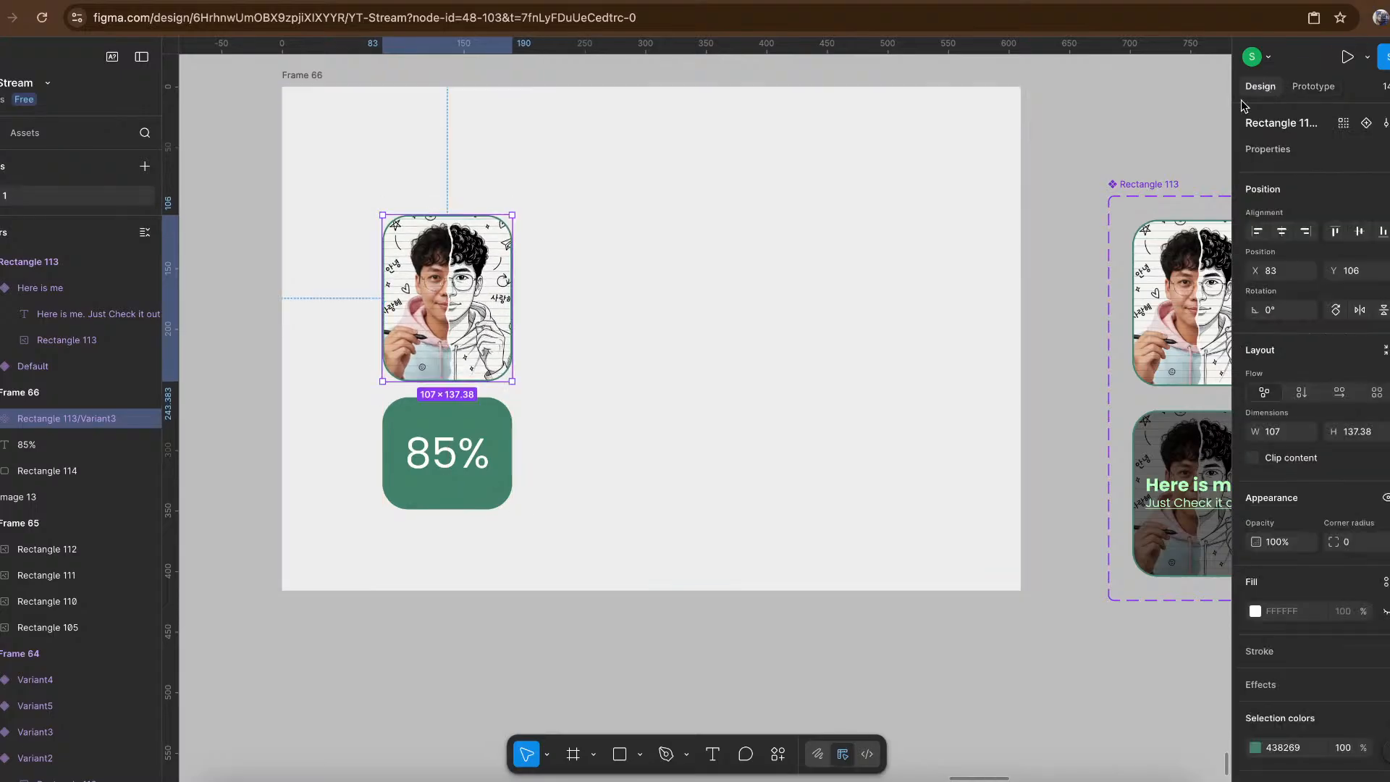
# Run Frame 66 as a prototype to check the portrait card's hover behaviour, and return to the design file.
pyautogui.click(293, 81)
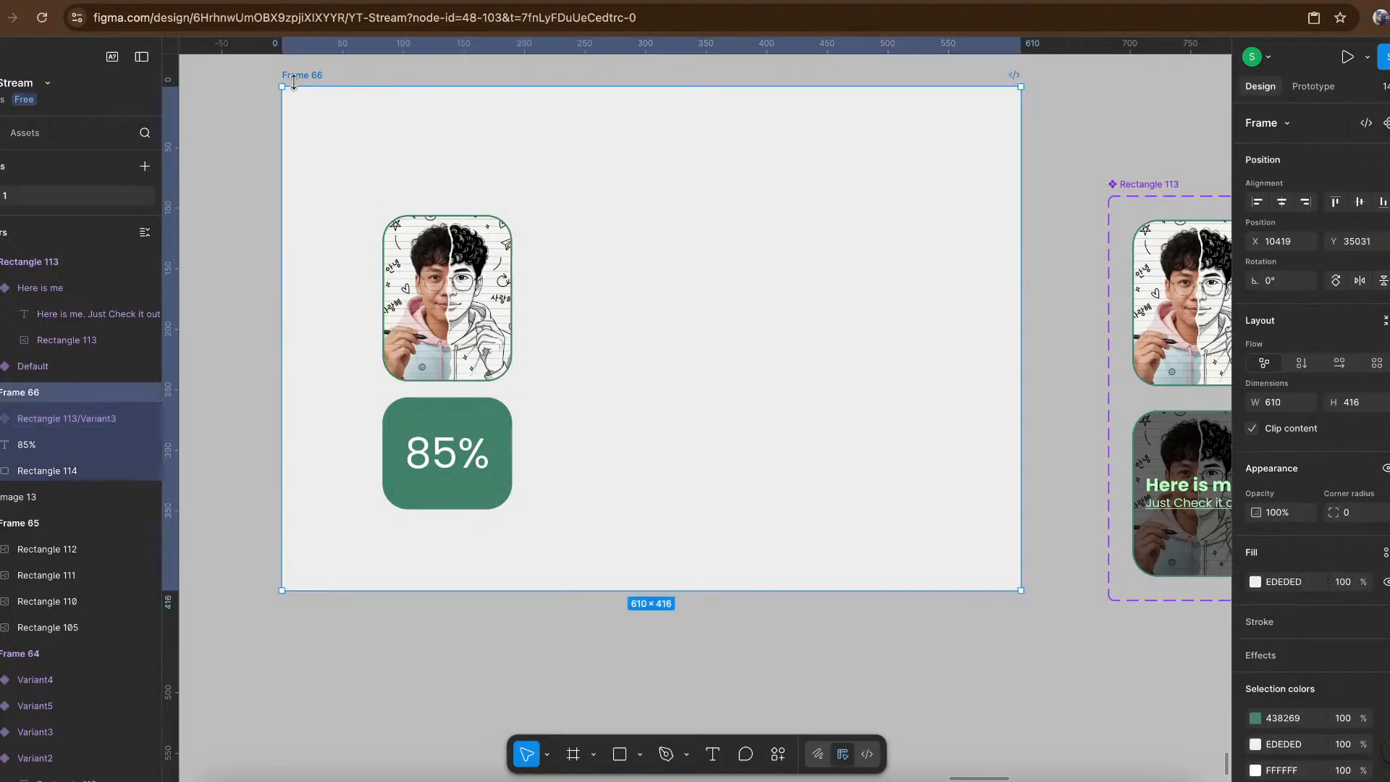
pyautogui.click(1347, 57)
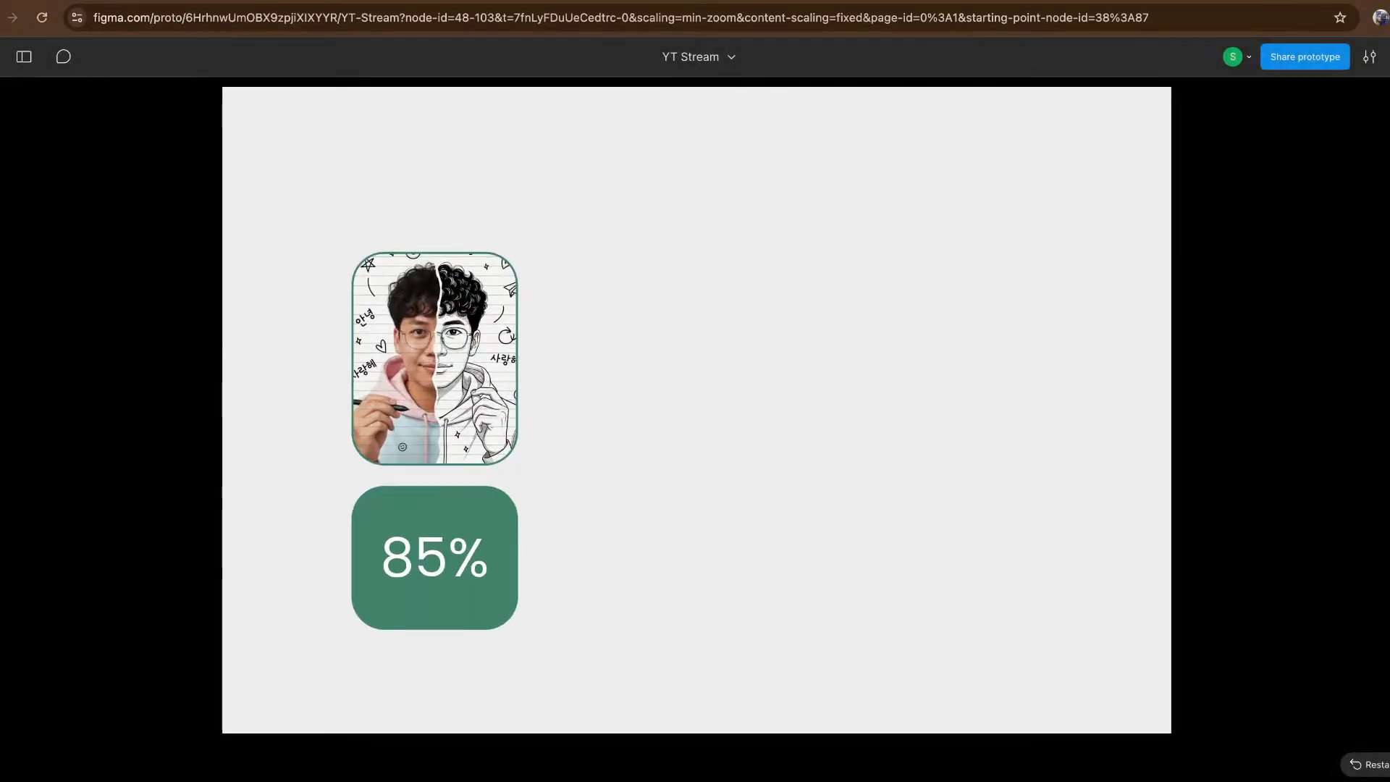
pyautogui.click(148, 2)
# Inspect the Default variant's hover interaction and delete the pasted card copy above the 85% tile in Frame 66.
pyautogui.click(1312, 87)
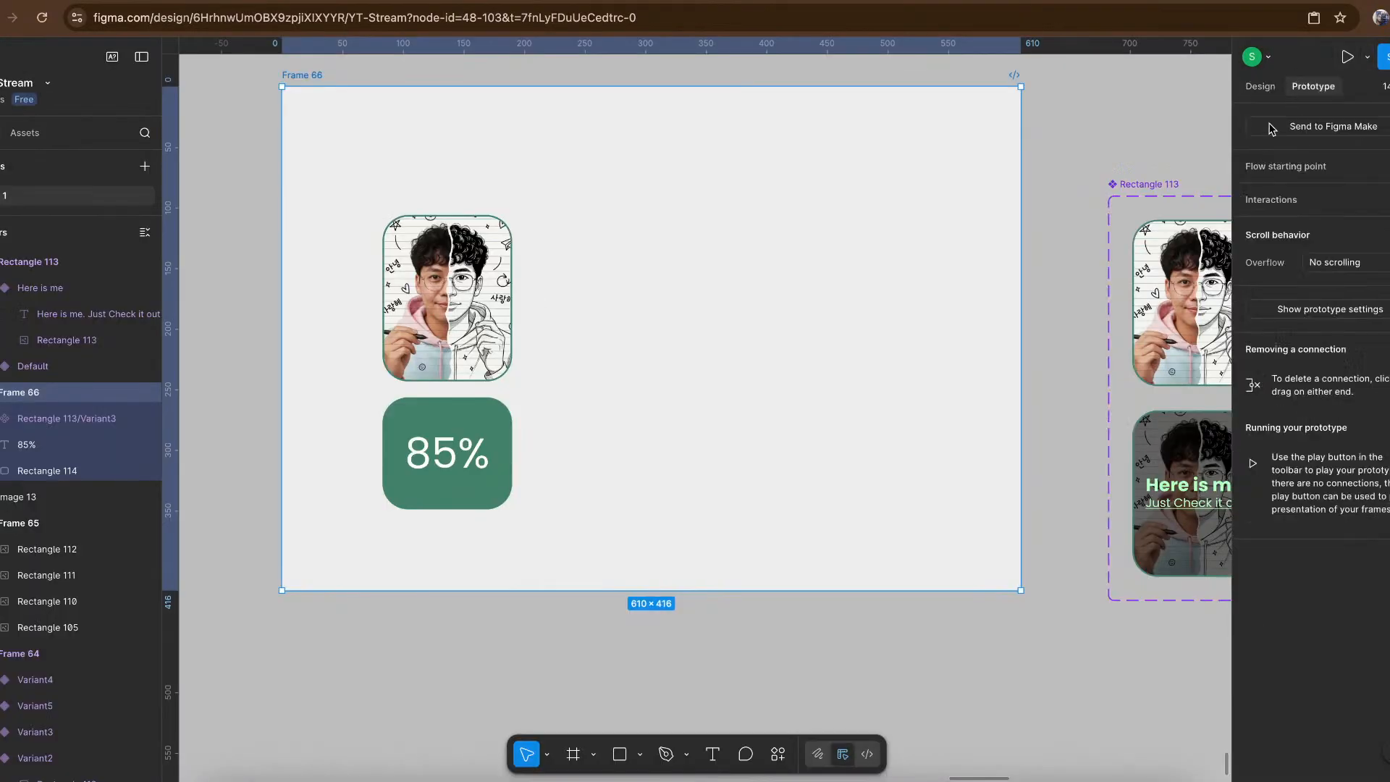
pyautogui.press('Escape')
pyautogui.hscroll(3, 574, 291)
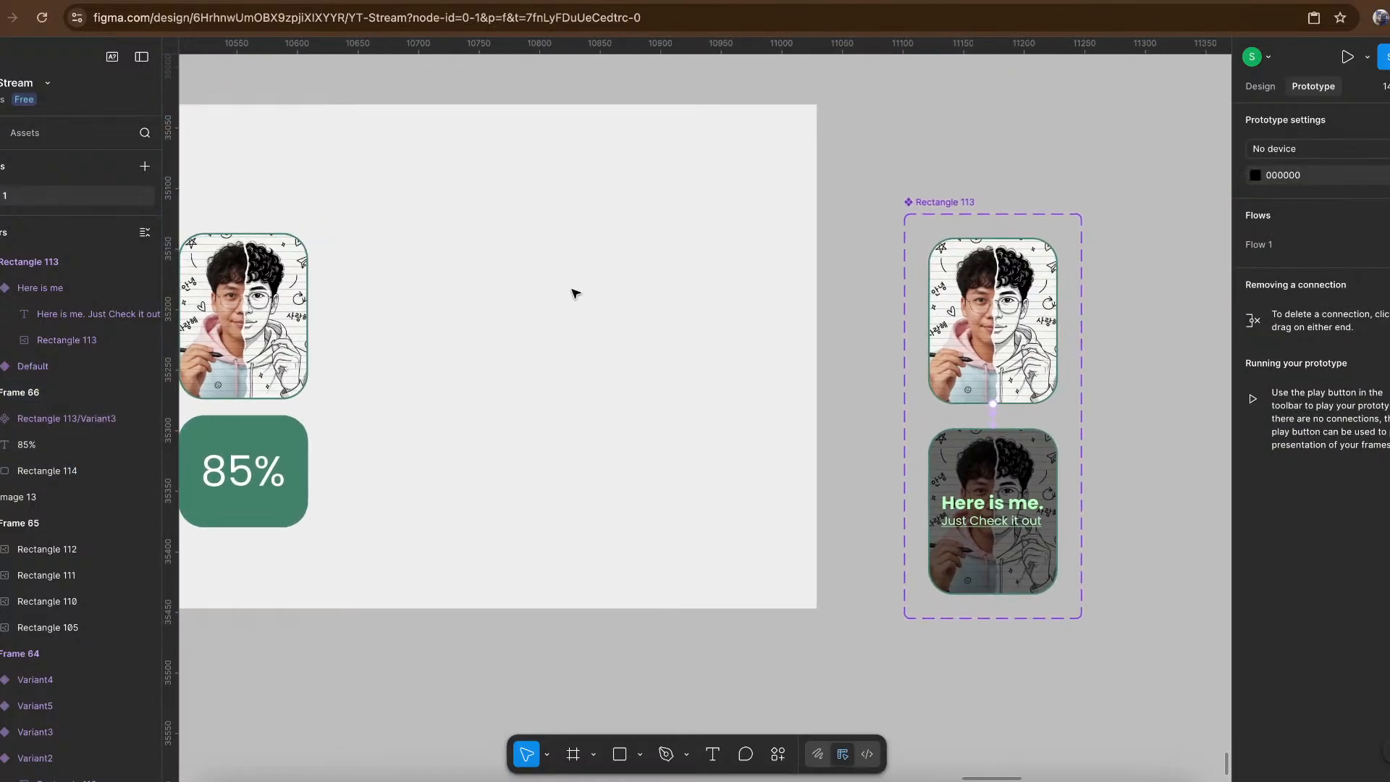
pyautogui.click(1023, 361)
pyautogui.hotkey('shift', '2')
pyautogui.scroll(-6, 1023, 362)
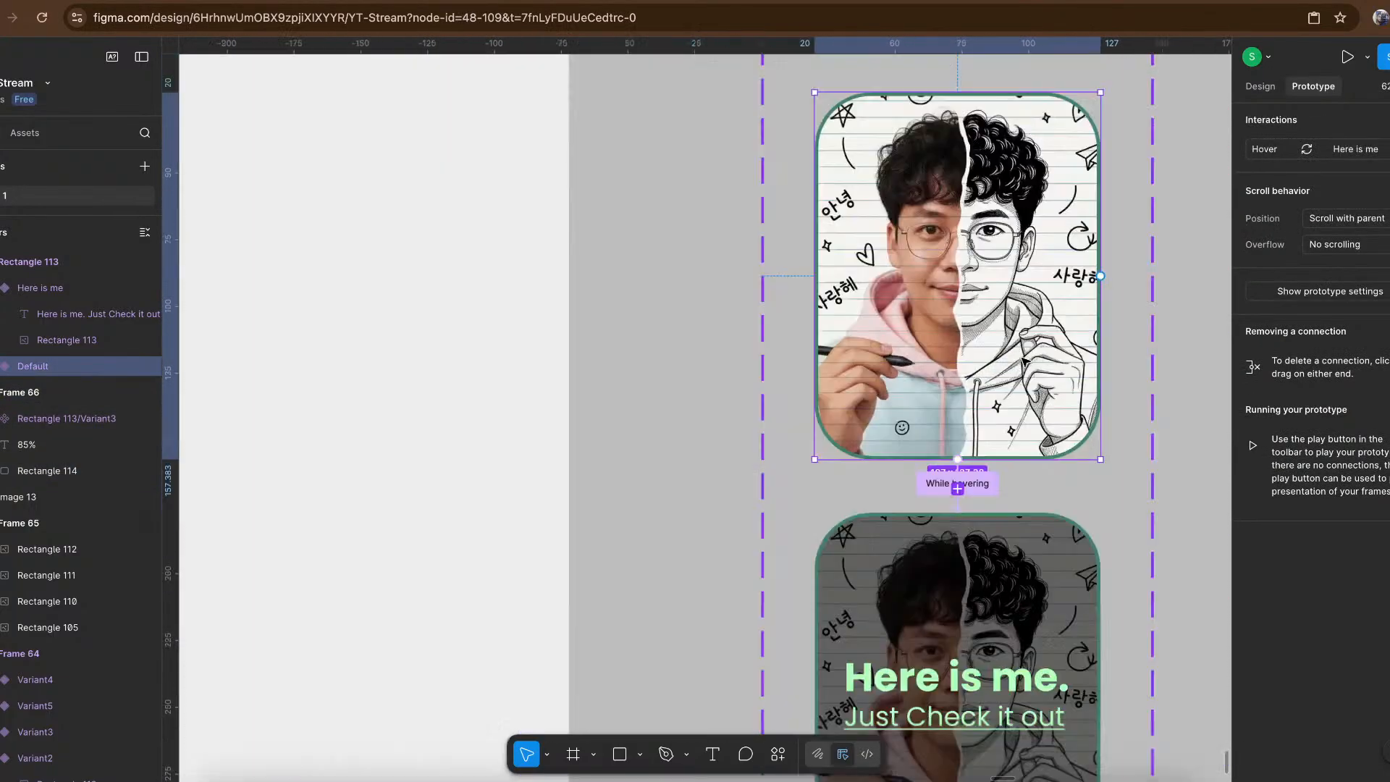
pyautogui.hscroll(-10, 552, 354)
pyautogui.click(491, 335)
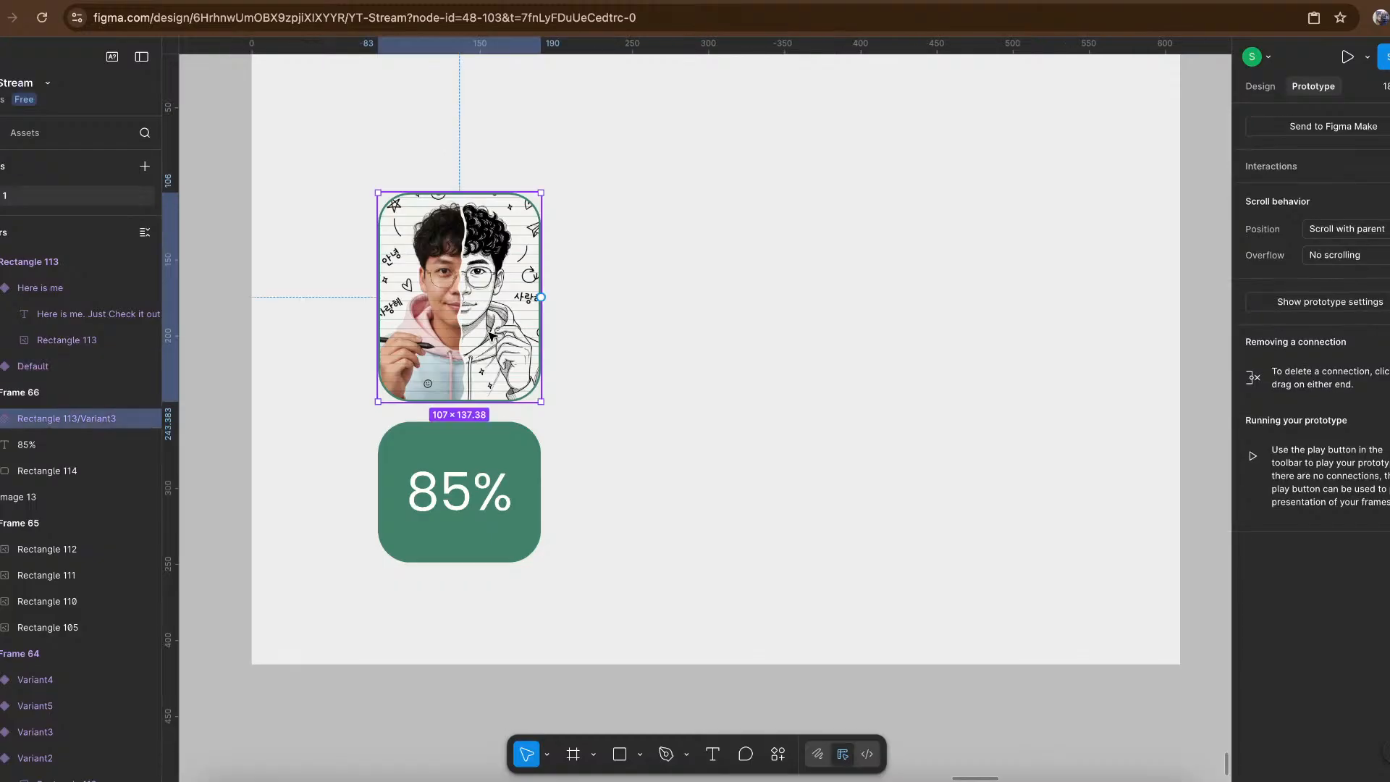
pyautogui.press('Delete')
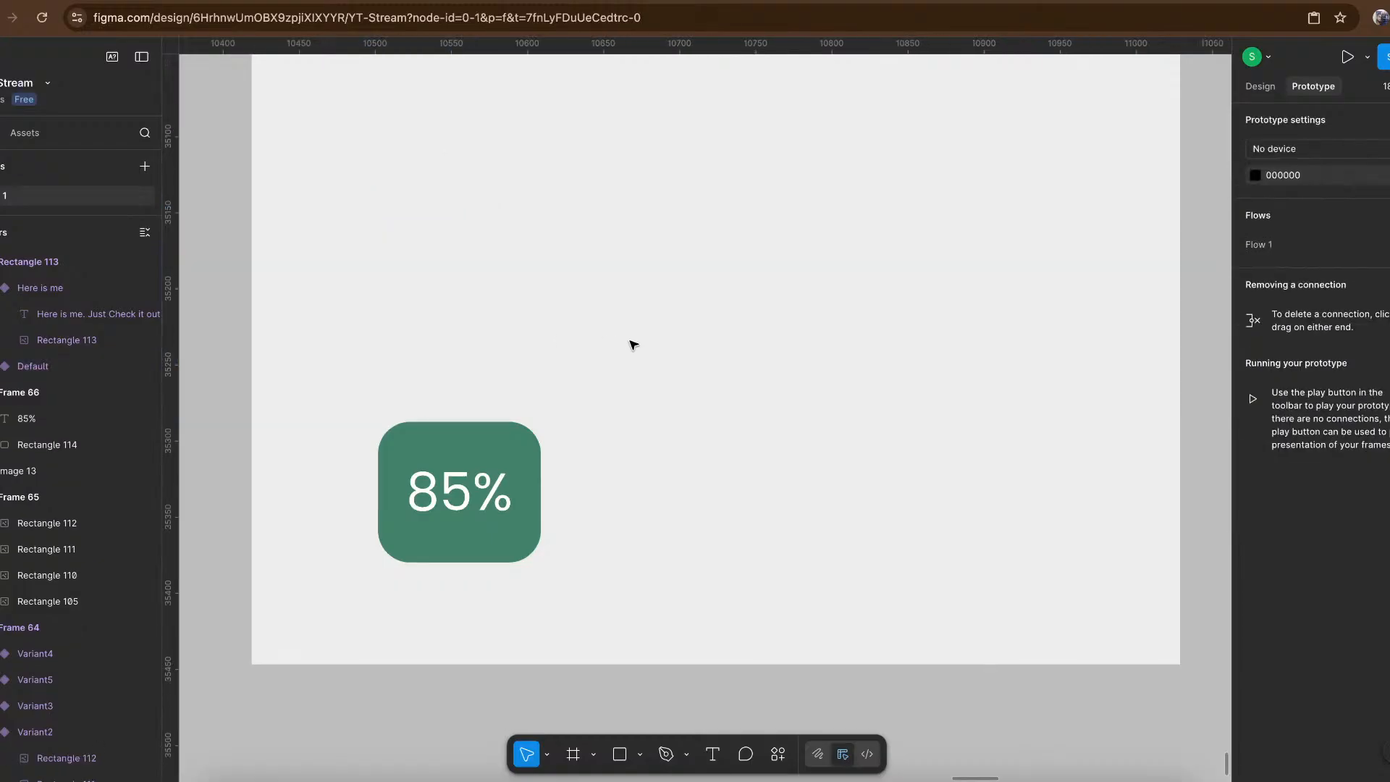
# Place a copy of the Default portrait card variant above the 85% tile in Frame 66.
pyautogui.scroll(-5, 633, 345)
pyautogui.click(947, 332)
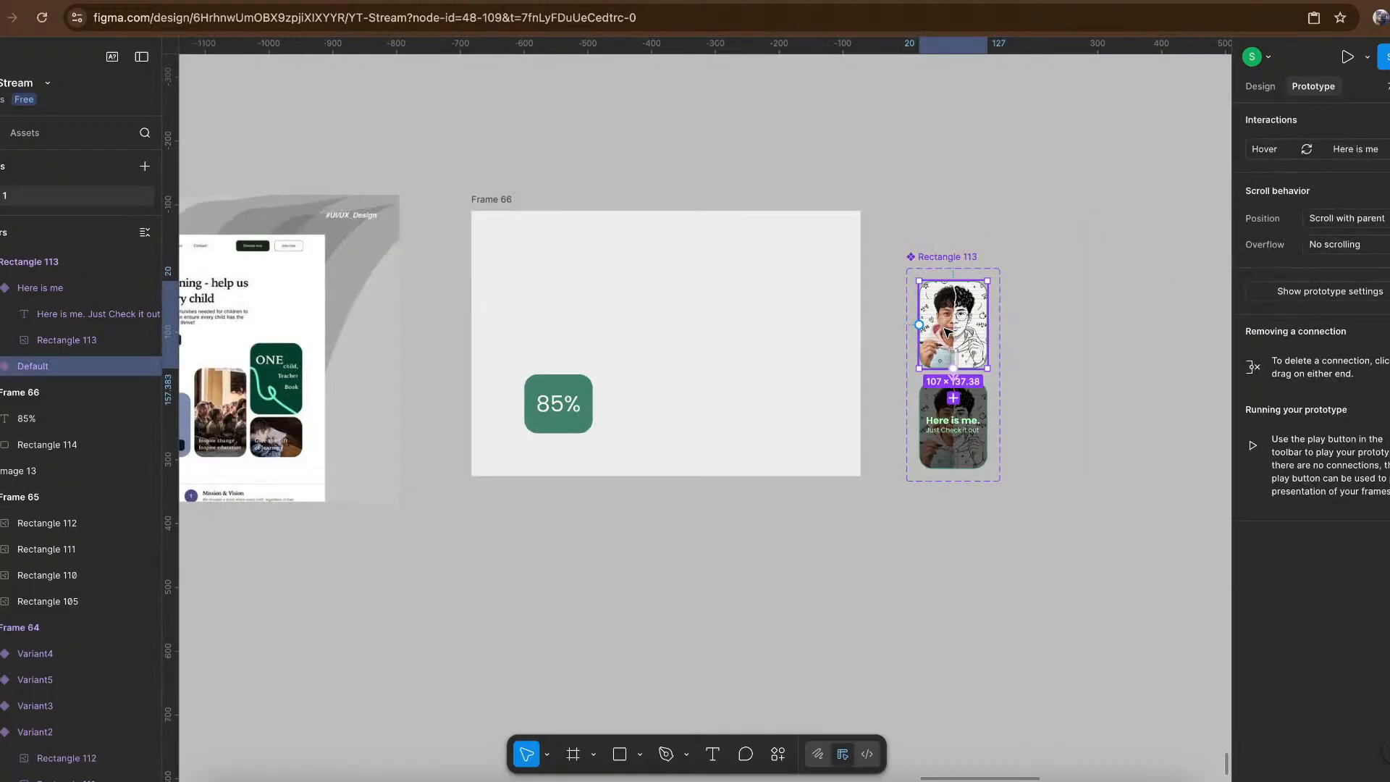
pyautogui.moveTo(947, 332); pyautogui.dragTo(554, 328)
# Open a preview of Frame 66 and check the portrait card's hover behaviour in the running prototype.
pyautogui.click(506, 196)
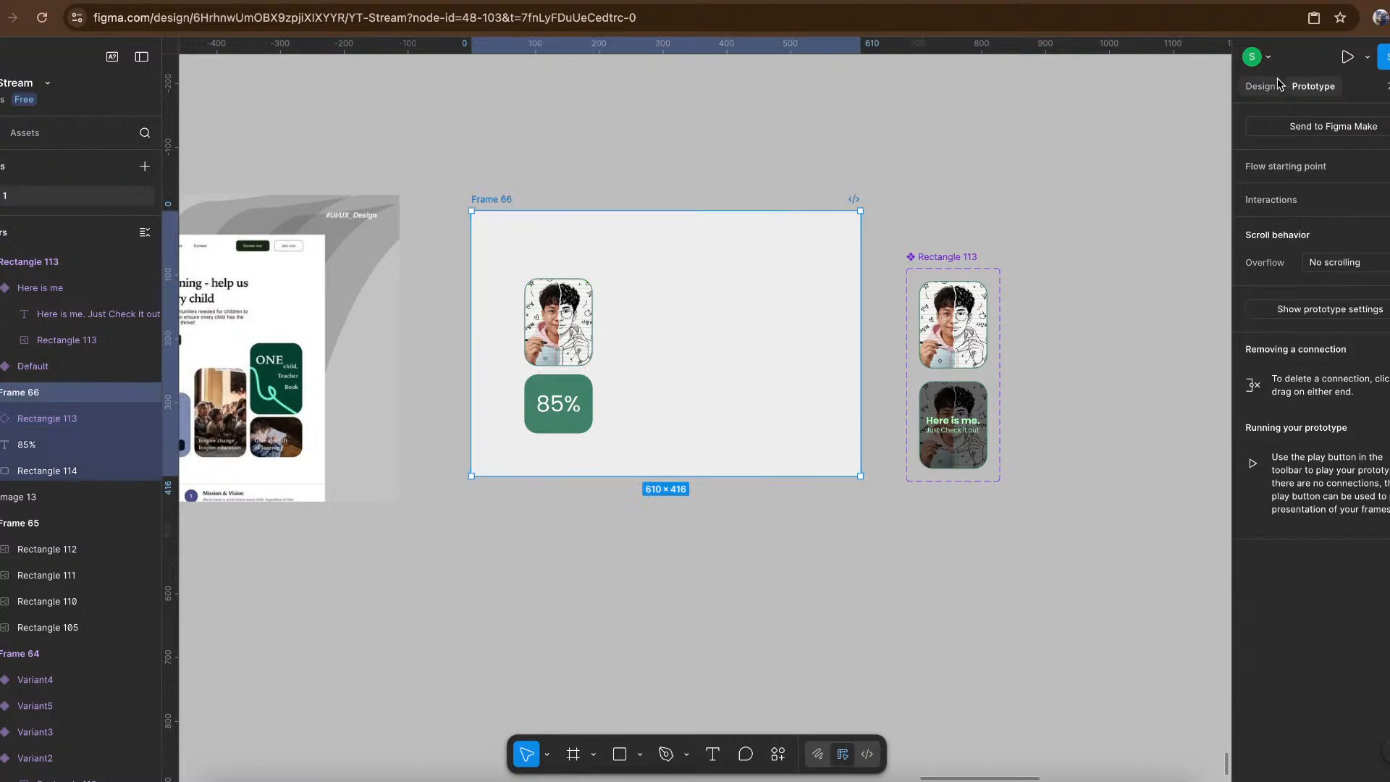
pyautogui.click(1368, 58)
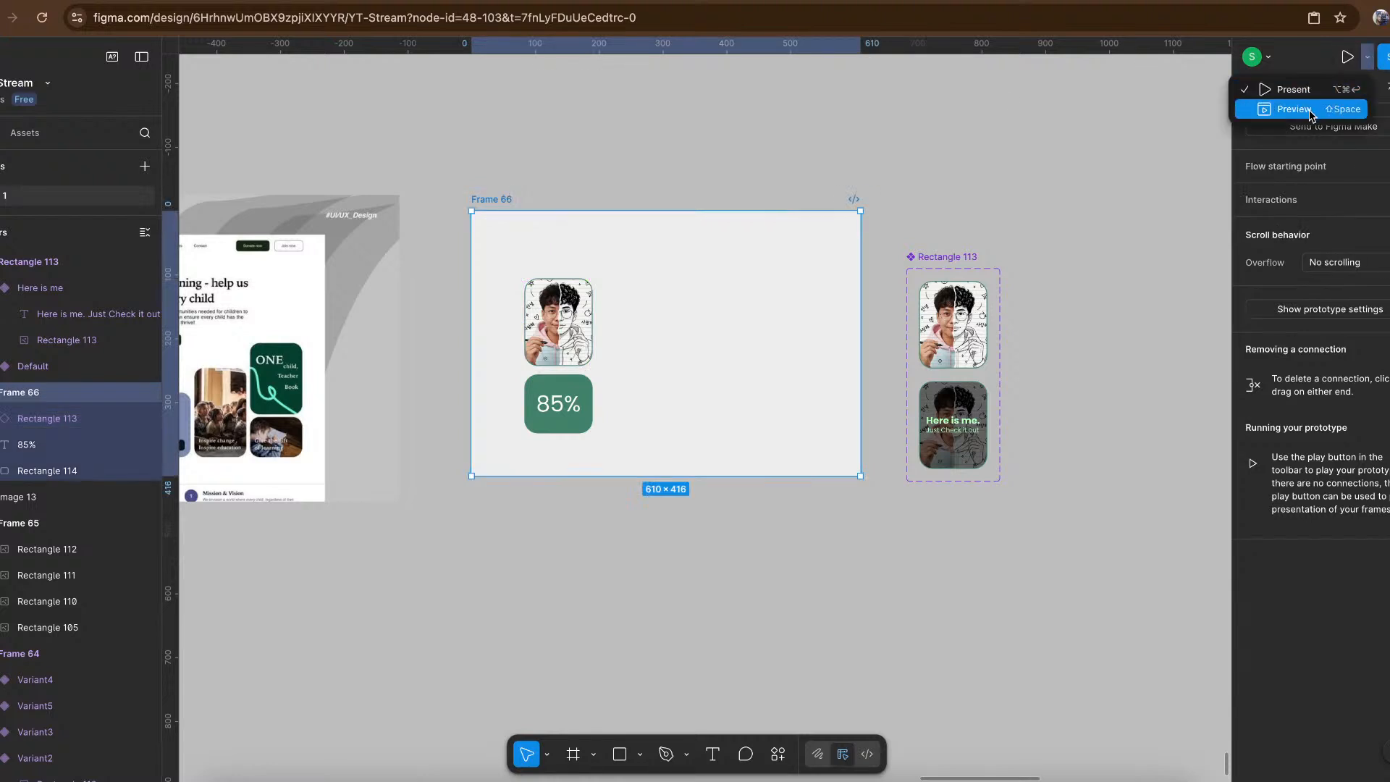
pyautogui.click(1312, 114)
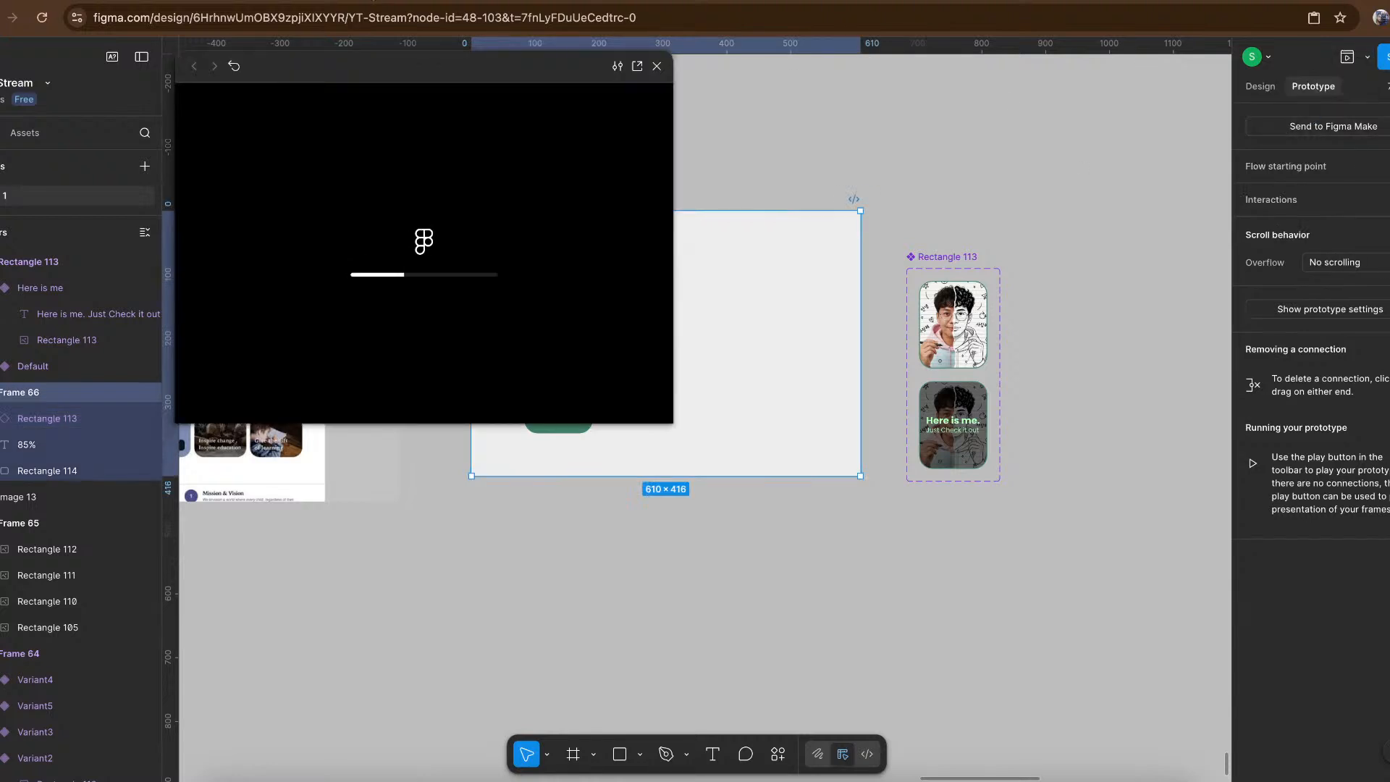
pyautogui.click(374, 0)
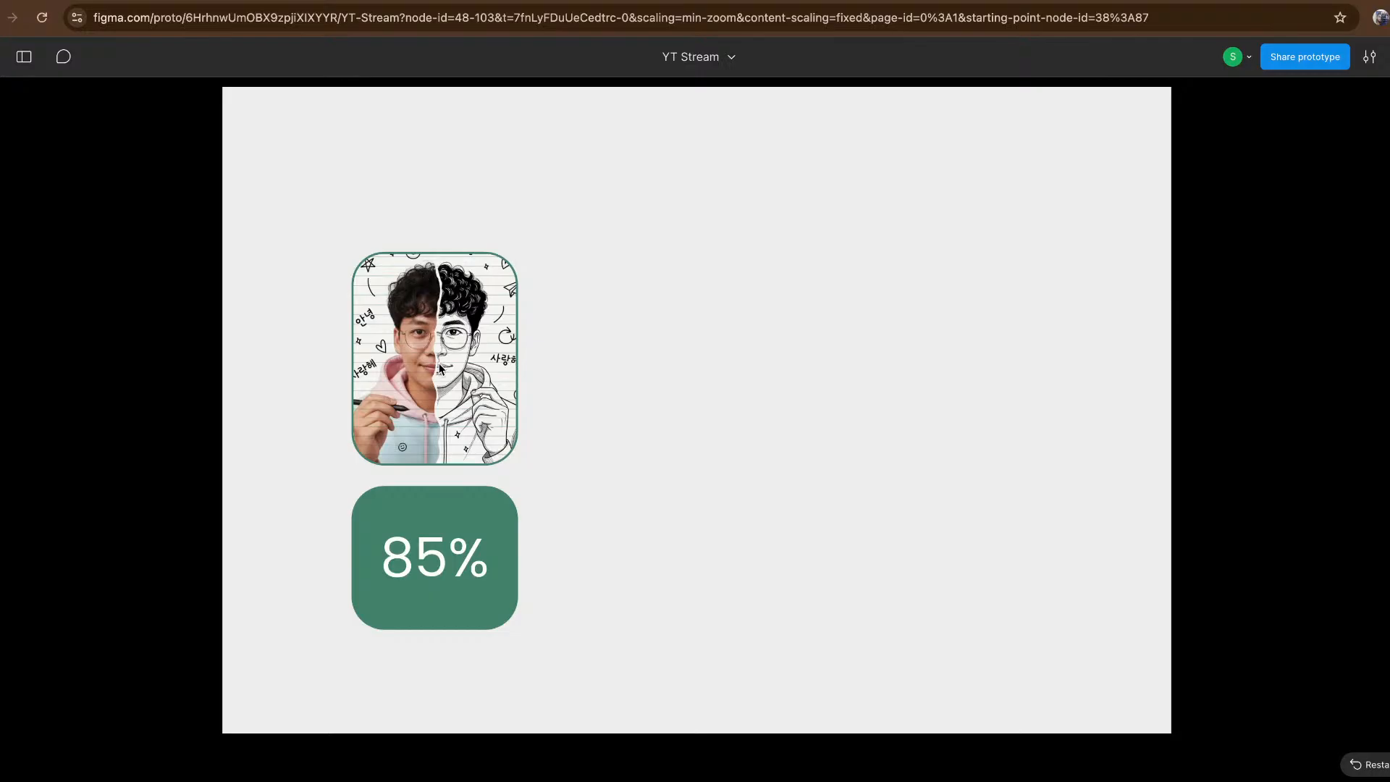
pyautogui.click(200, 1)
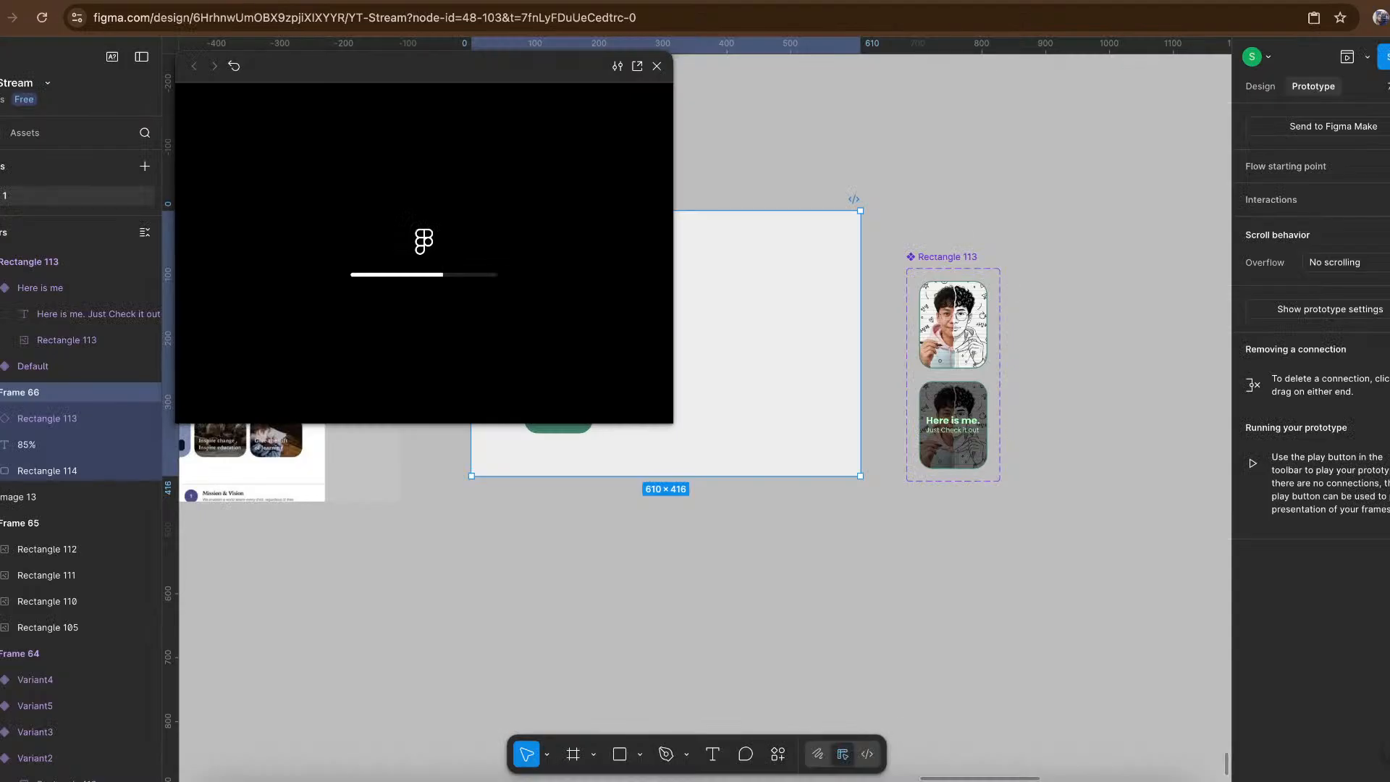
pyautogui.click(373, 0)
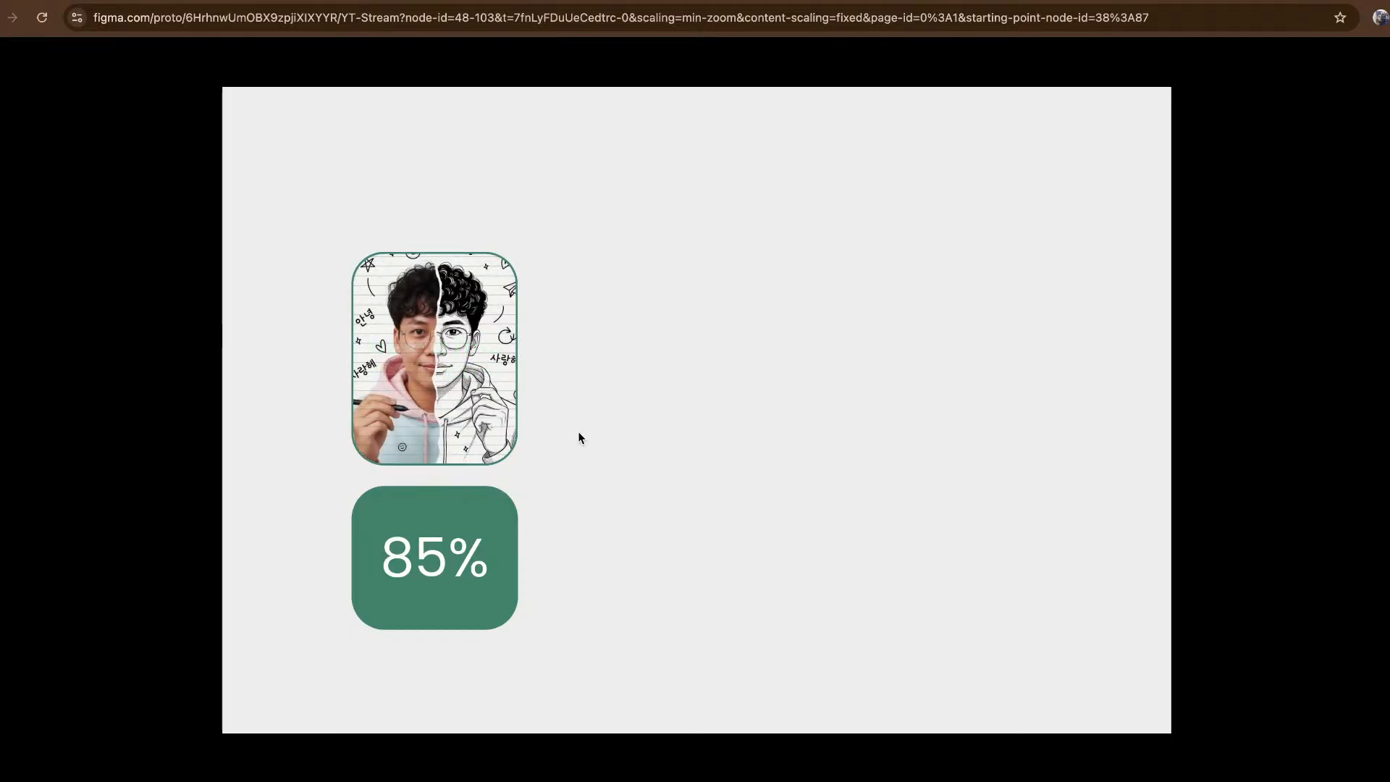
pyautogui.moveTo(469, 411)
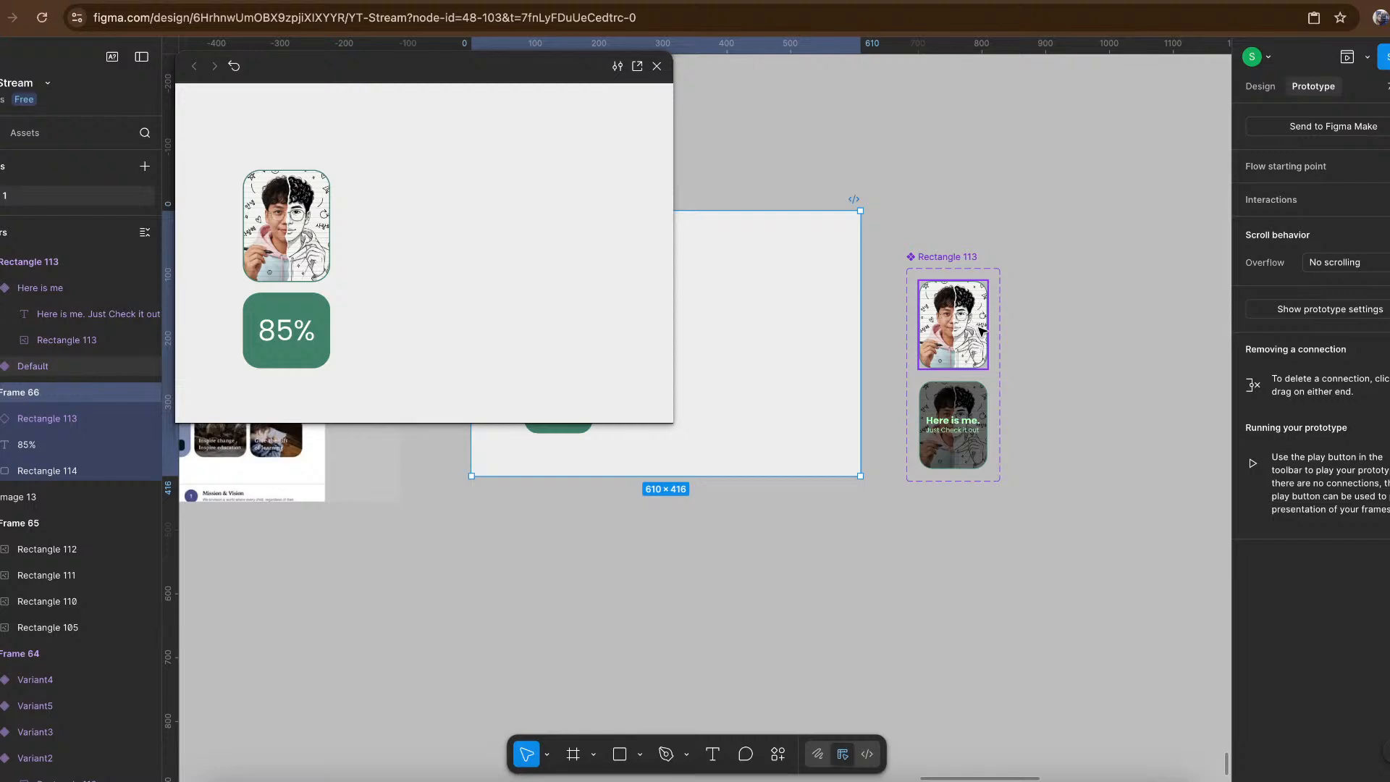
# Set the Default variant's while-hovering interaction to an Ease out curve with a 400 ms duration, and test it in the preview.
pyautogui.scroll(5, 981, 329)
pyautogui.click(969, 380)
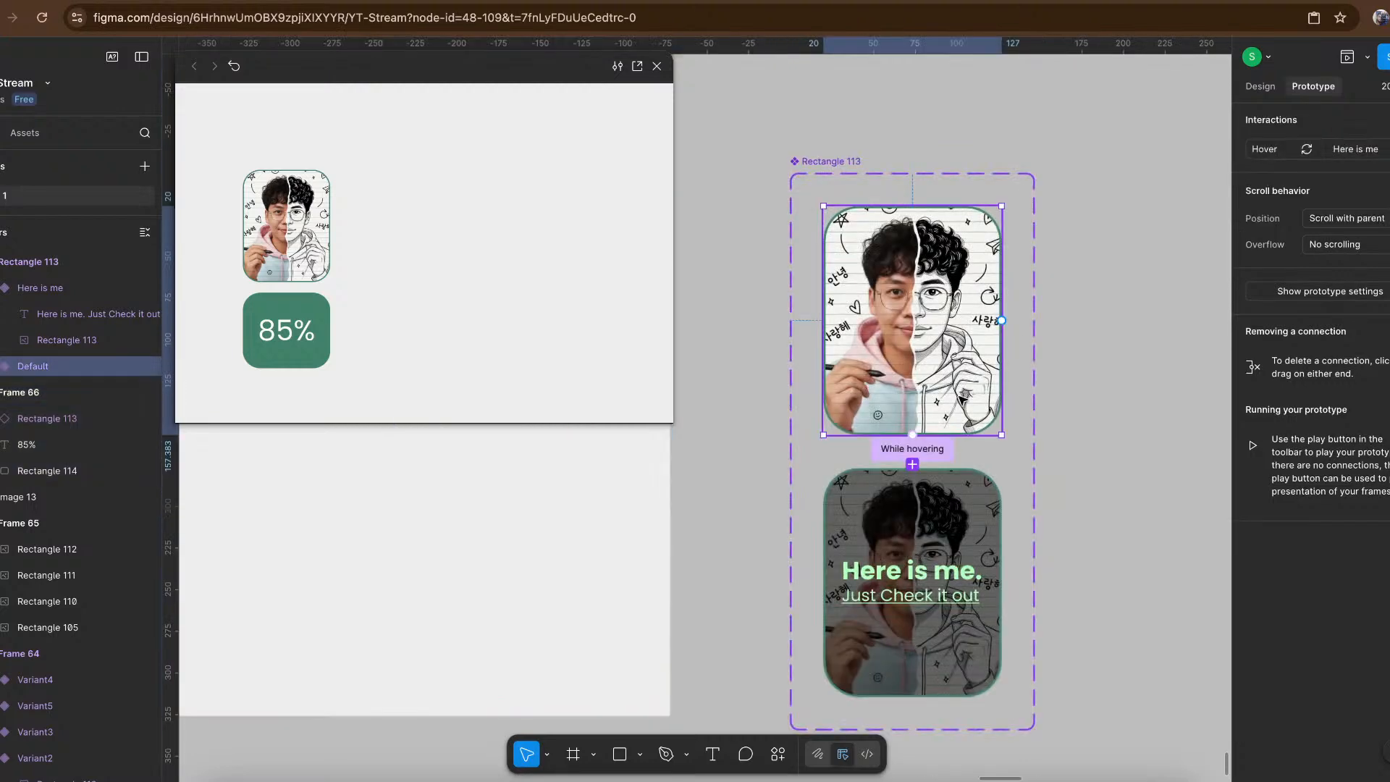
pyautogui.scroll(5, 948, 445)
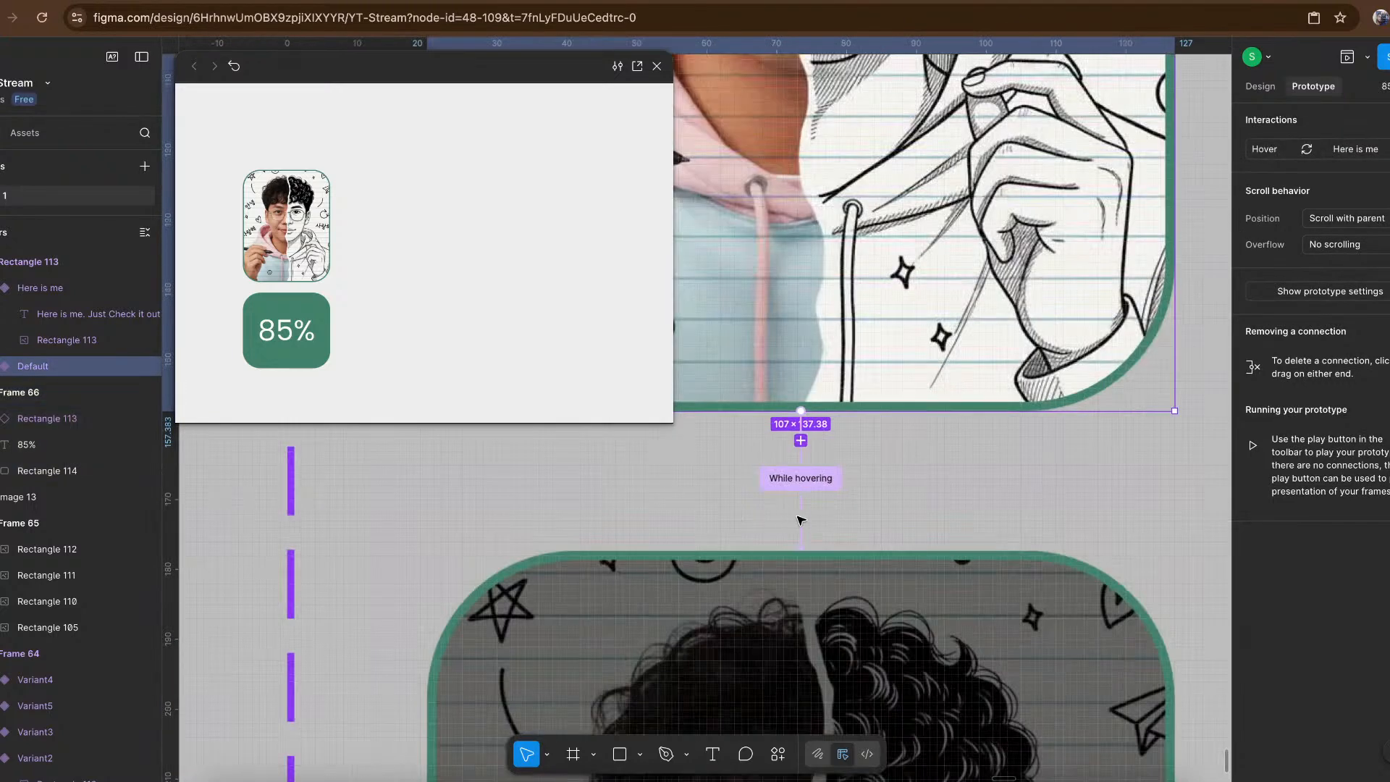
pyautogui.click(800, 478)
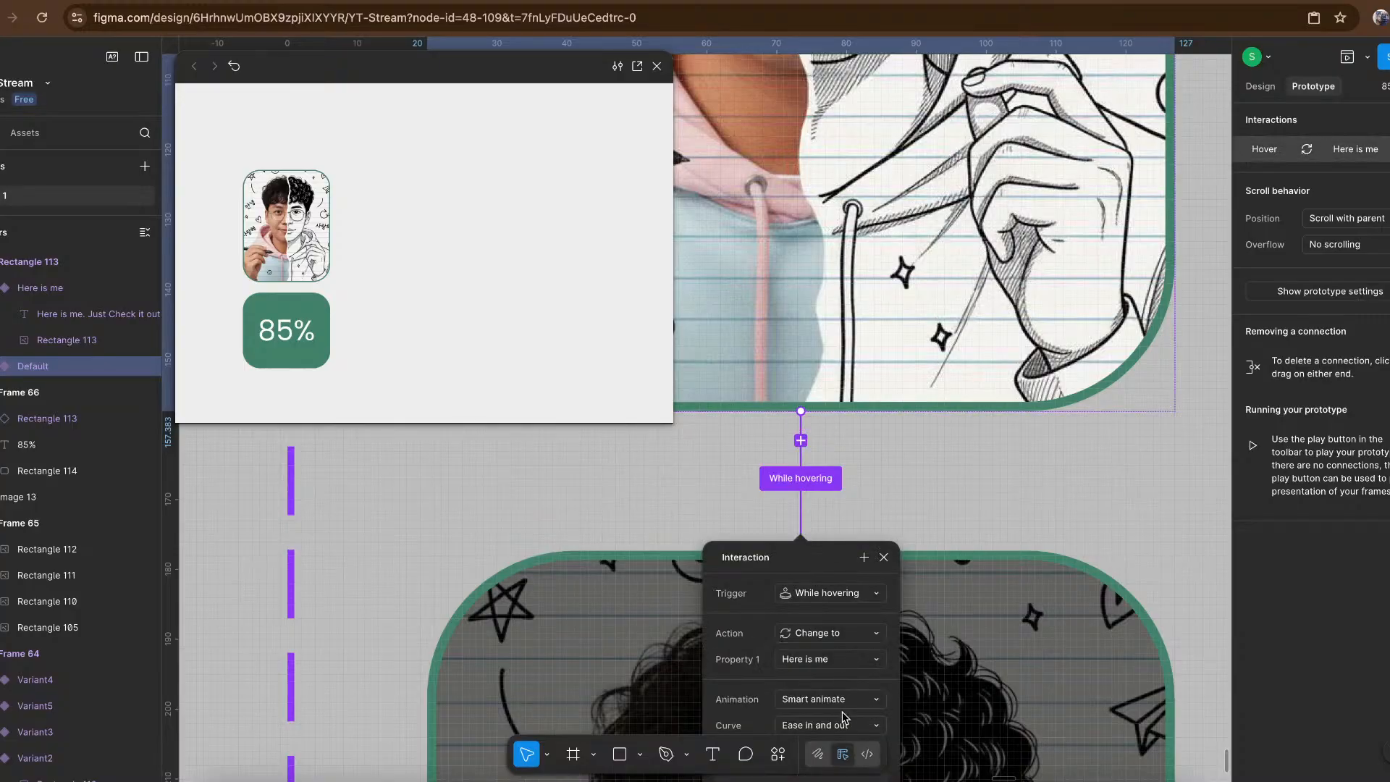
pyautogui.scroll(-5, 844, 716)
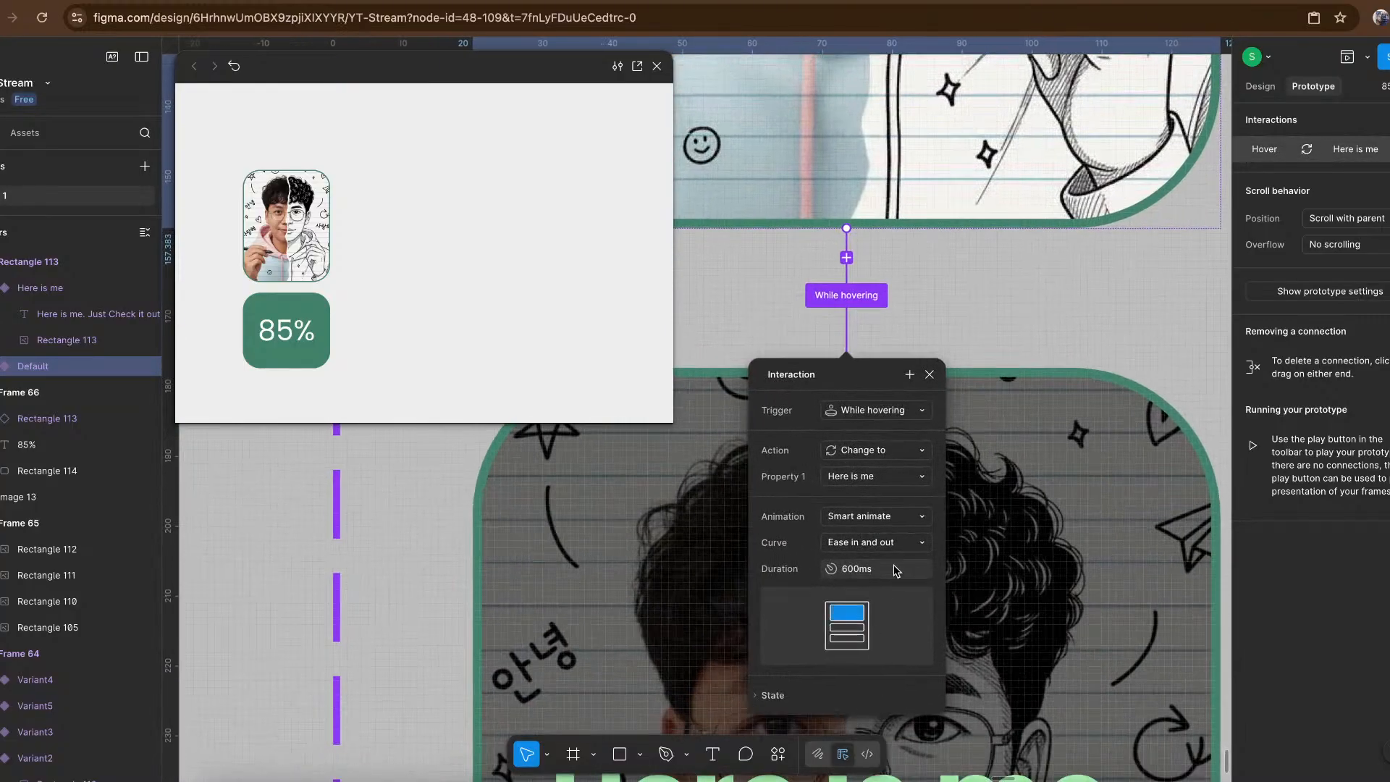
pyautogui.click(900, 553)
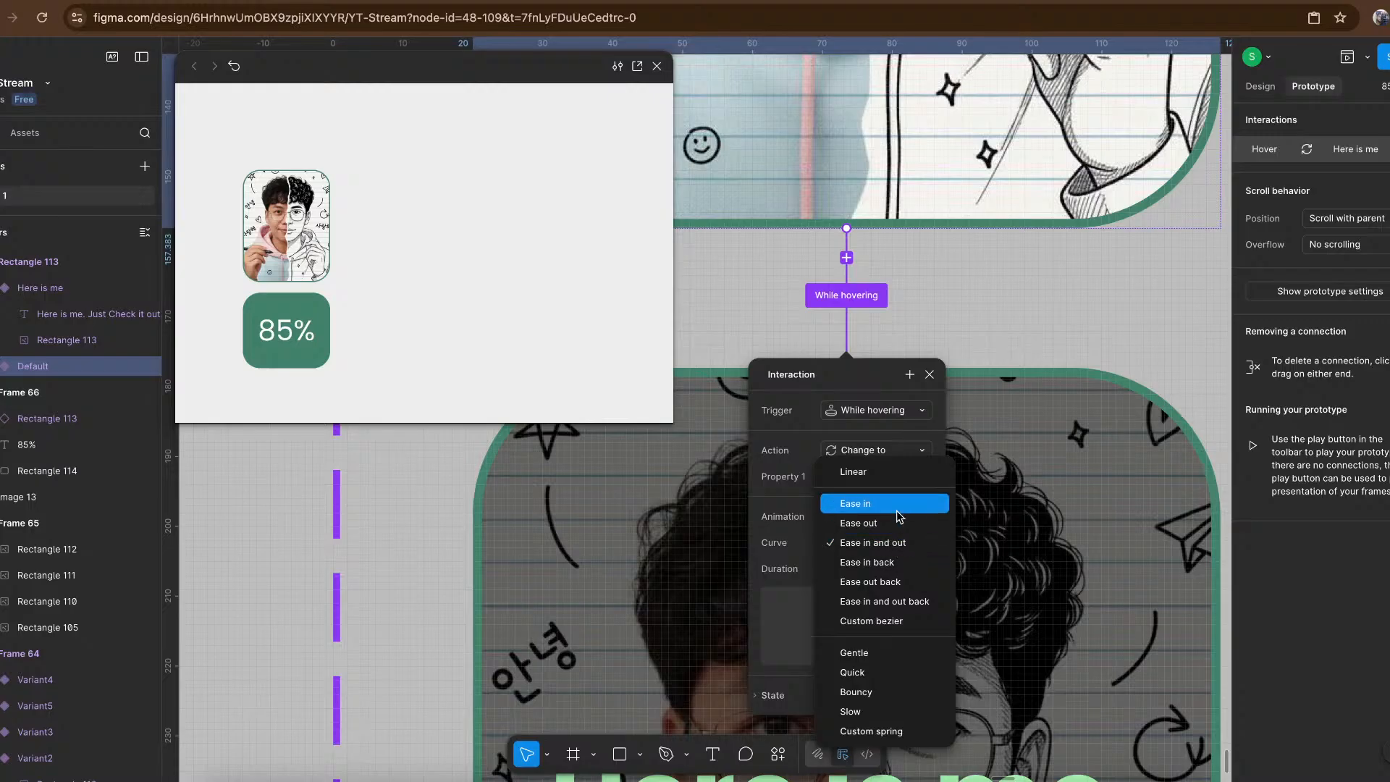
pyautogui.click(898, 521)
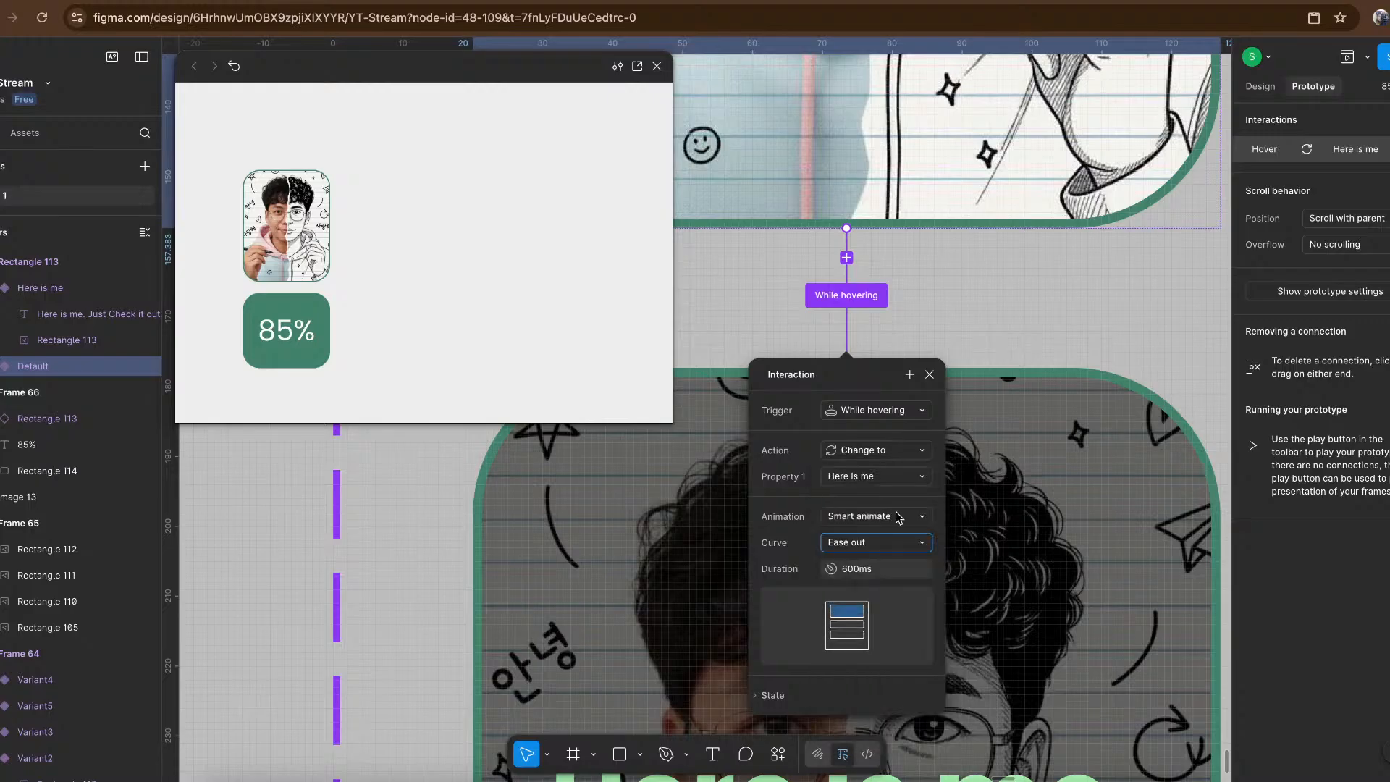
pyautogui.click(883, 570)
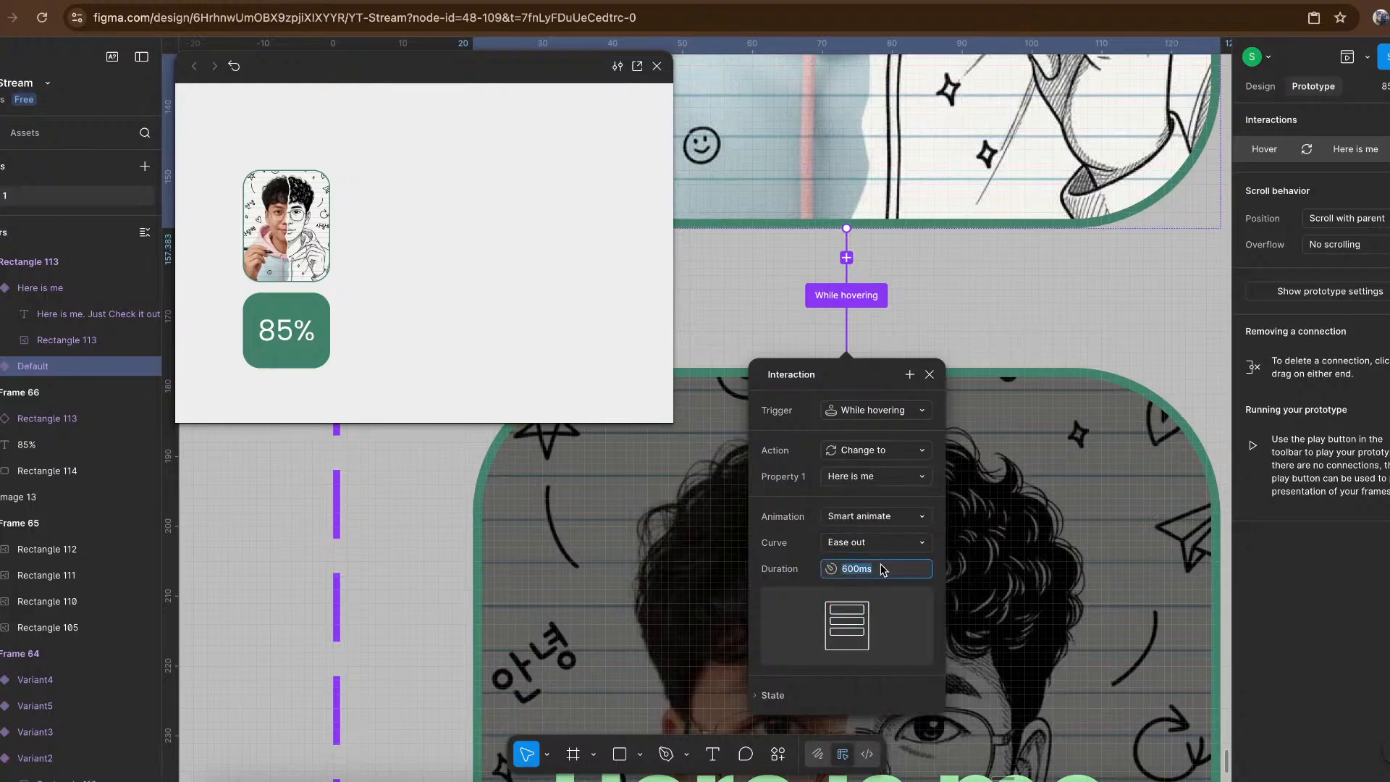
pyautogui.write('400')
pyautogui.press('Return')
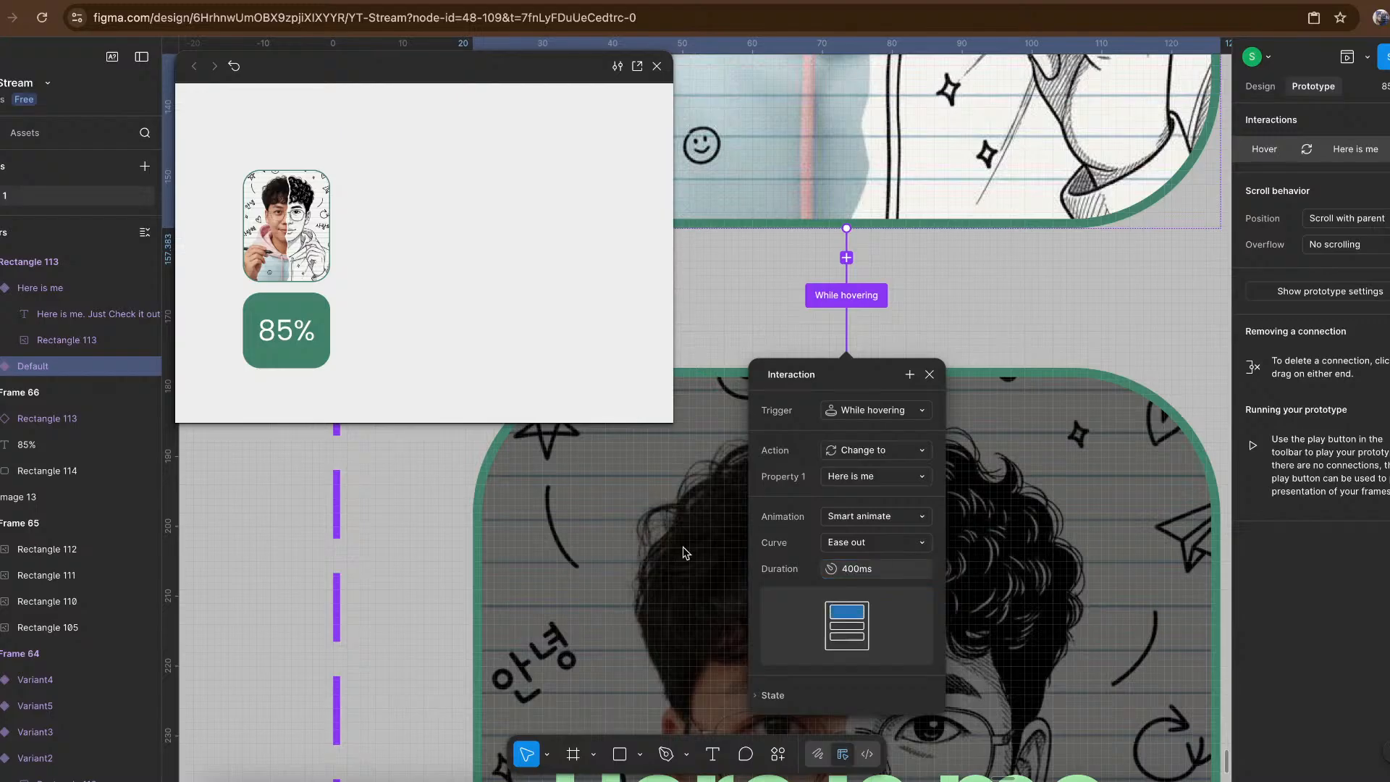
pyautogui.moveTo(315, 246)
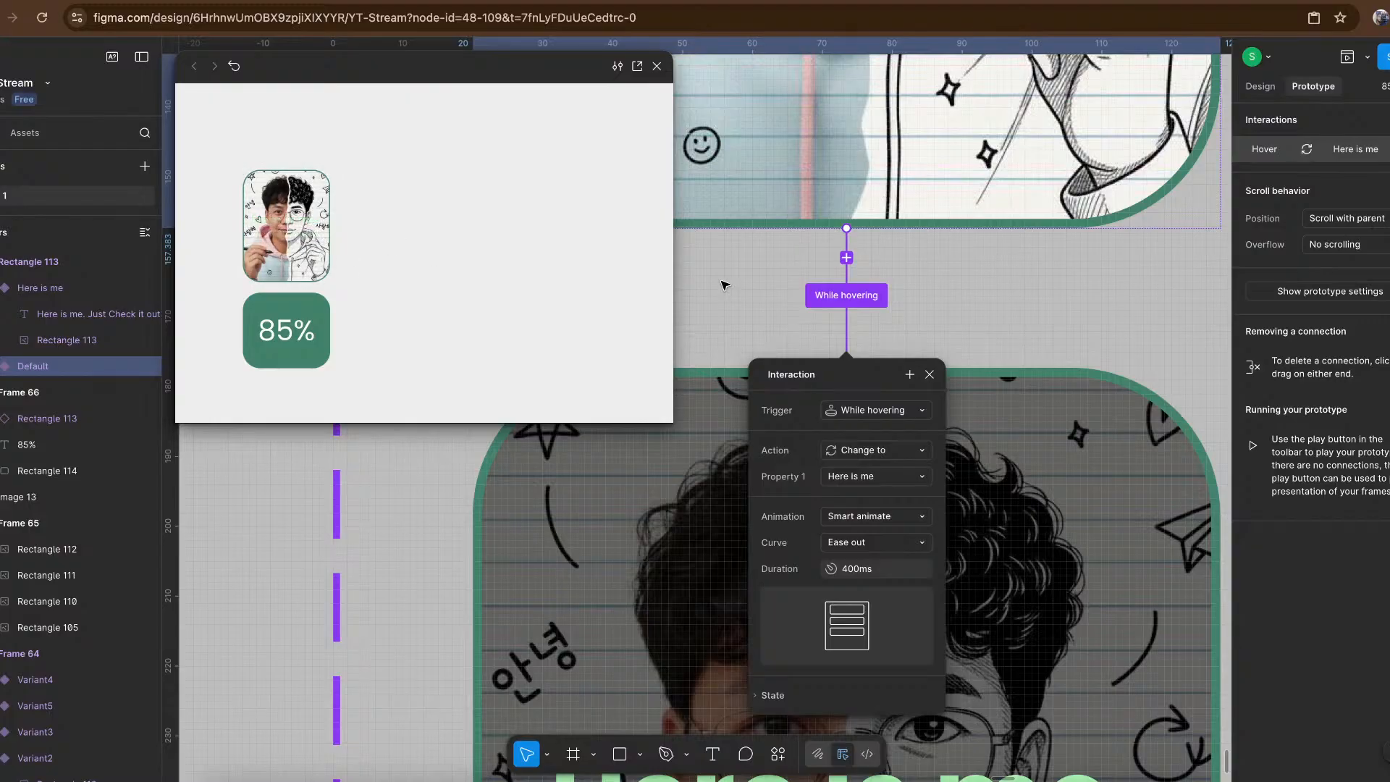
# Lower the black overlay's opacity on the "Here is me" variant to 30%.
pyautogui.scroll(-3, 726, 281)
pyautogui.click(964, 462)
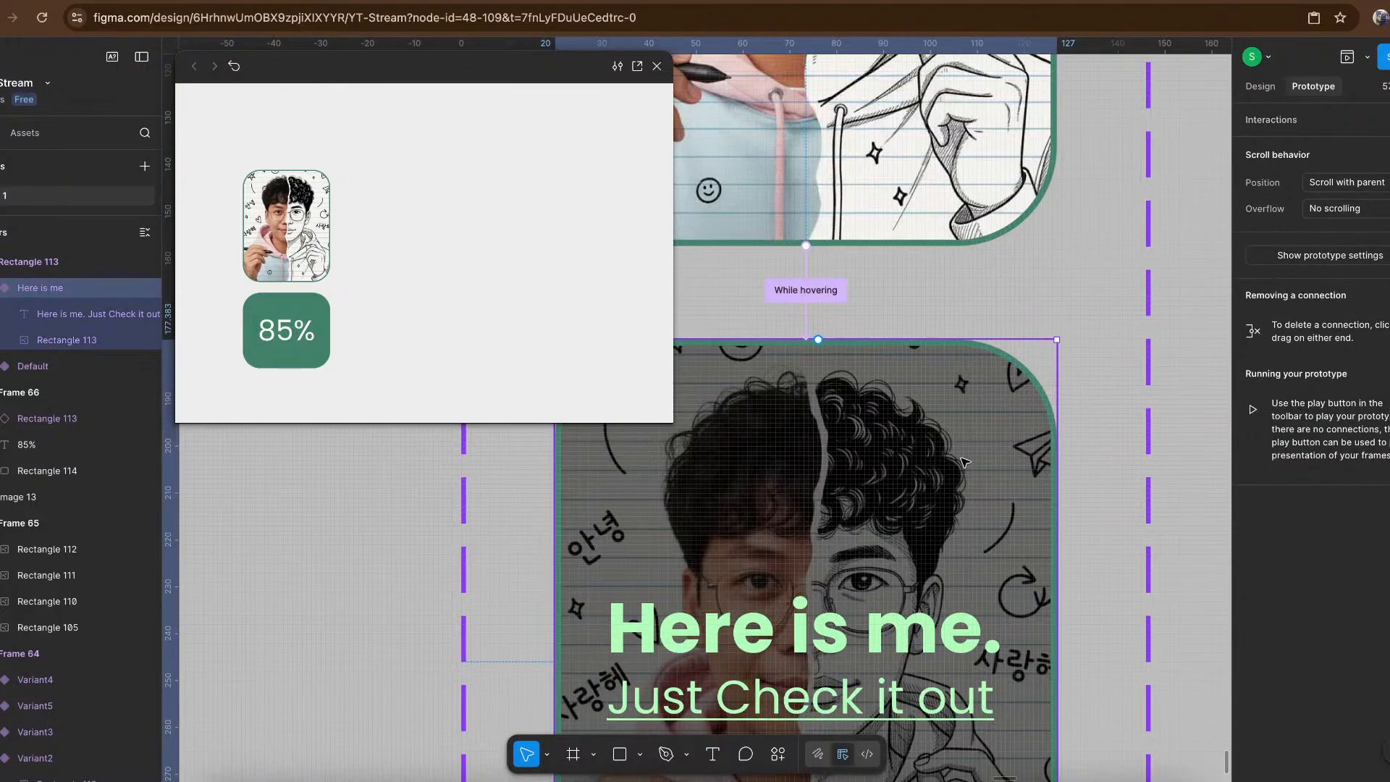
pyautogui.scroll(-2, 963, 462)
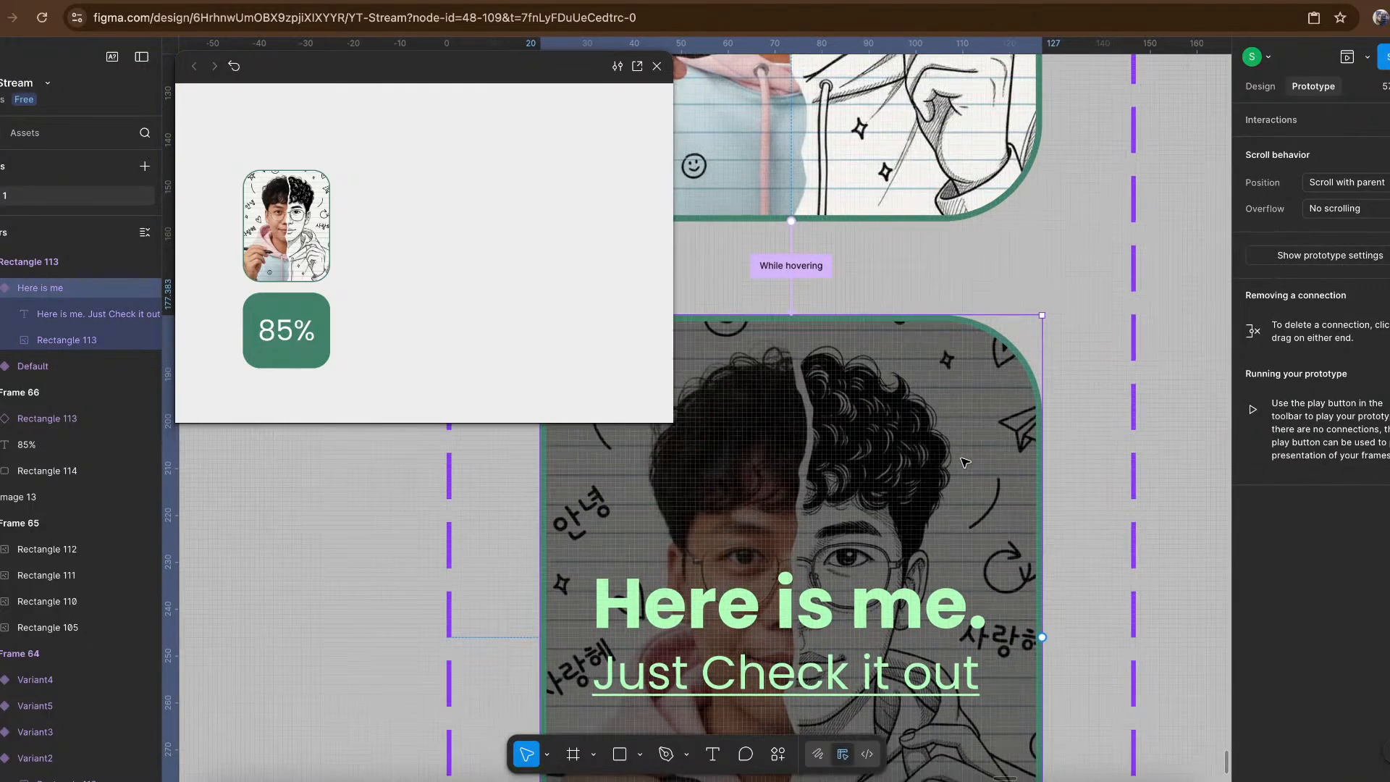
pyautogui.click(1258, 87)
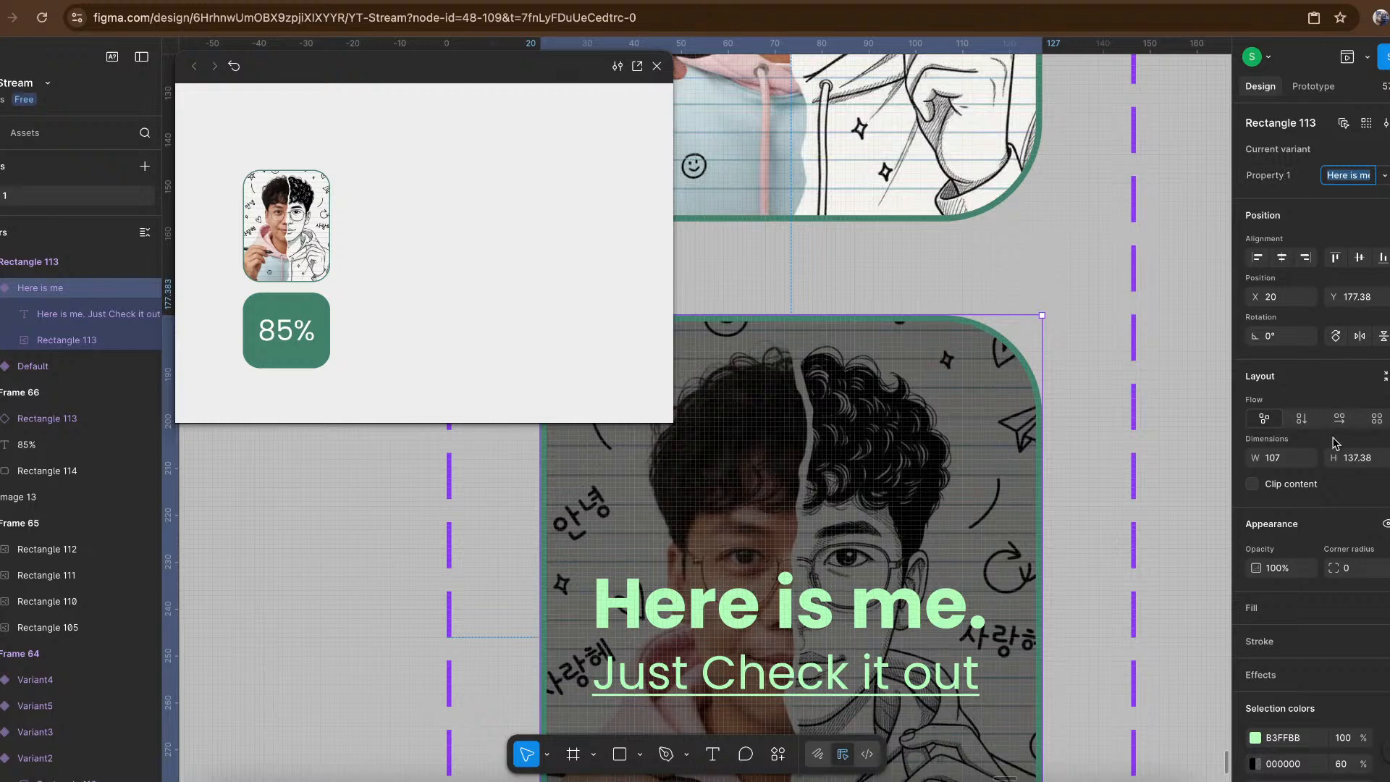
pyautogui.scroll(-2, 1356, 712)
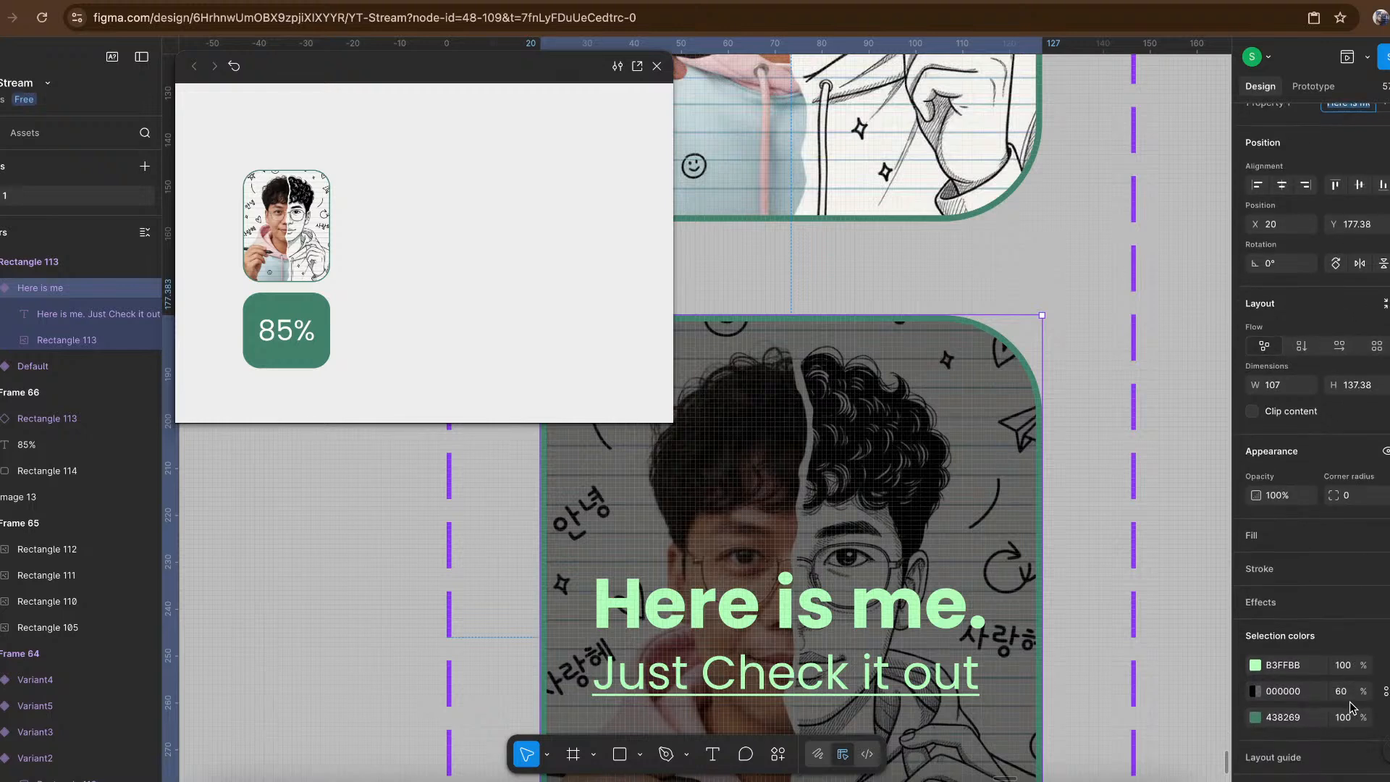
pyautogui.click(1341, 691)
pyautogui.write('50')
pyautogui.press('Return')
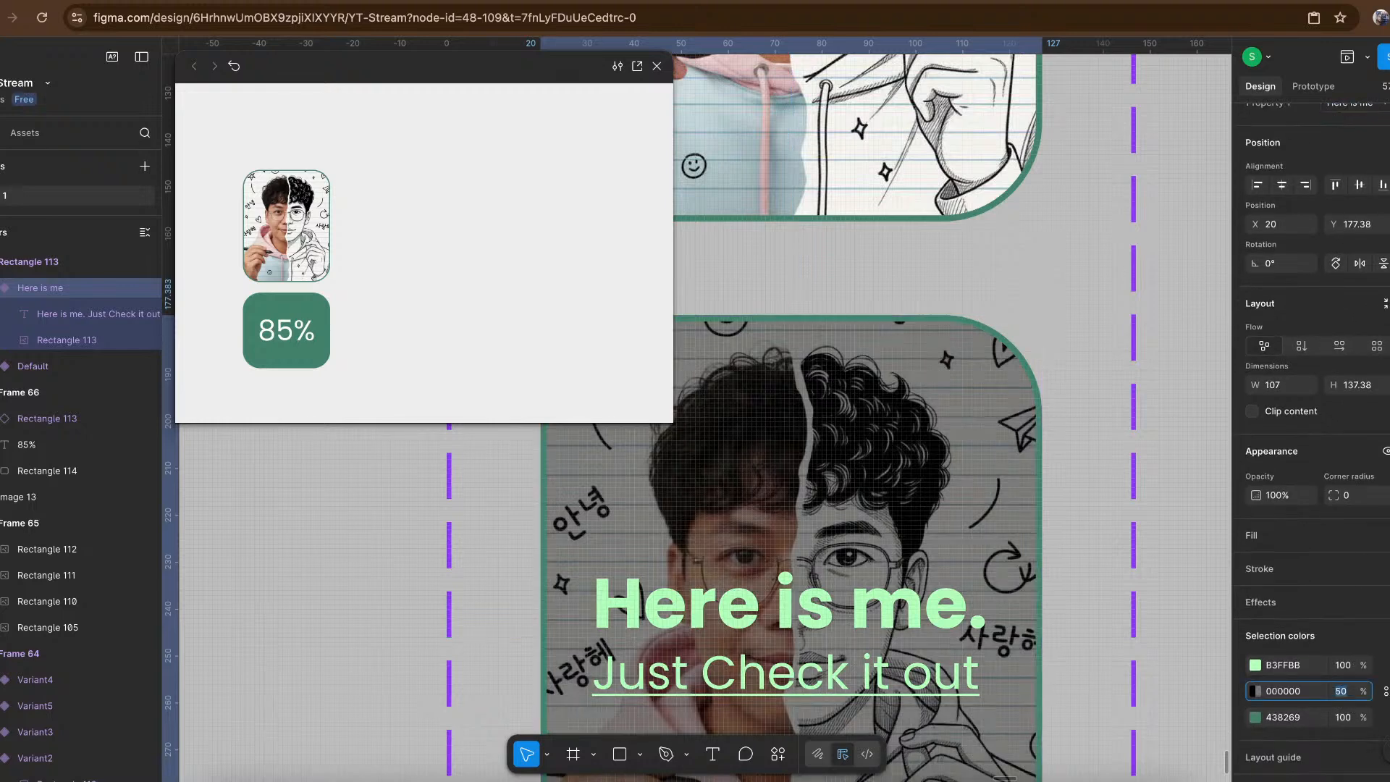
pyautogui.write('40')
pyautogui.press('Return')
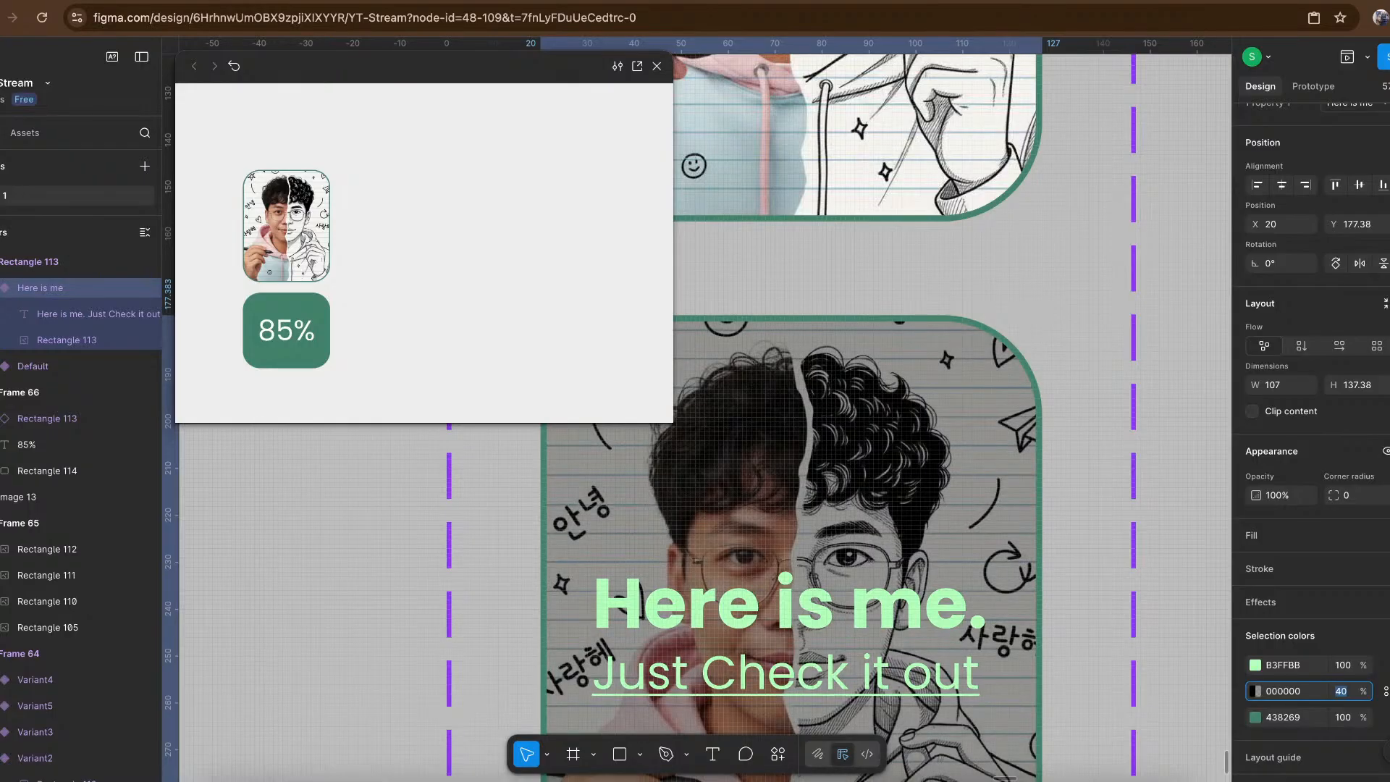
pyautogui.write('30')
pyautogui.press('Return')
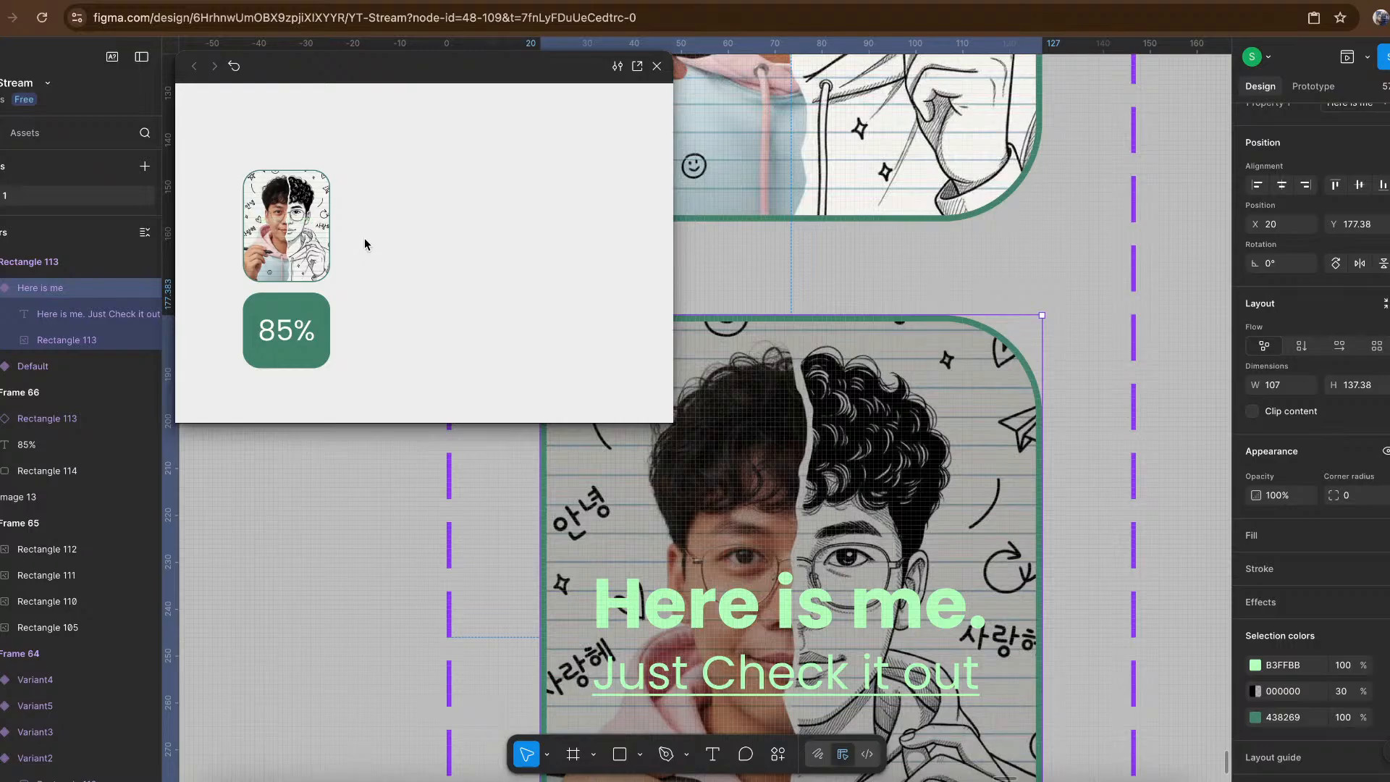
# Check how the lighter overlay looks on hover in the preview and the full prototype, and return to the design file.
pyautogui.click(303, 242)
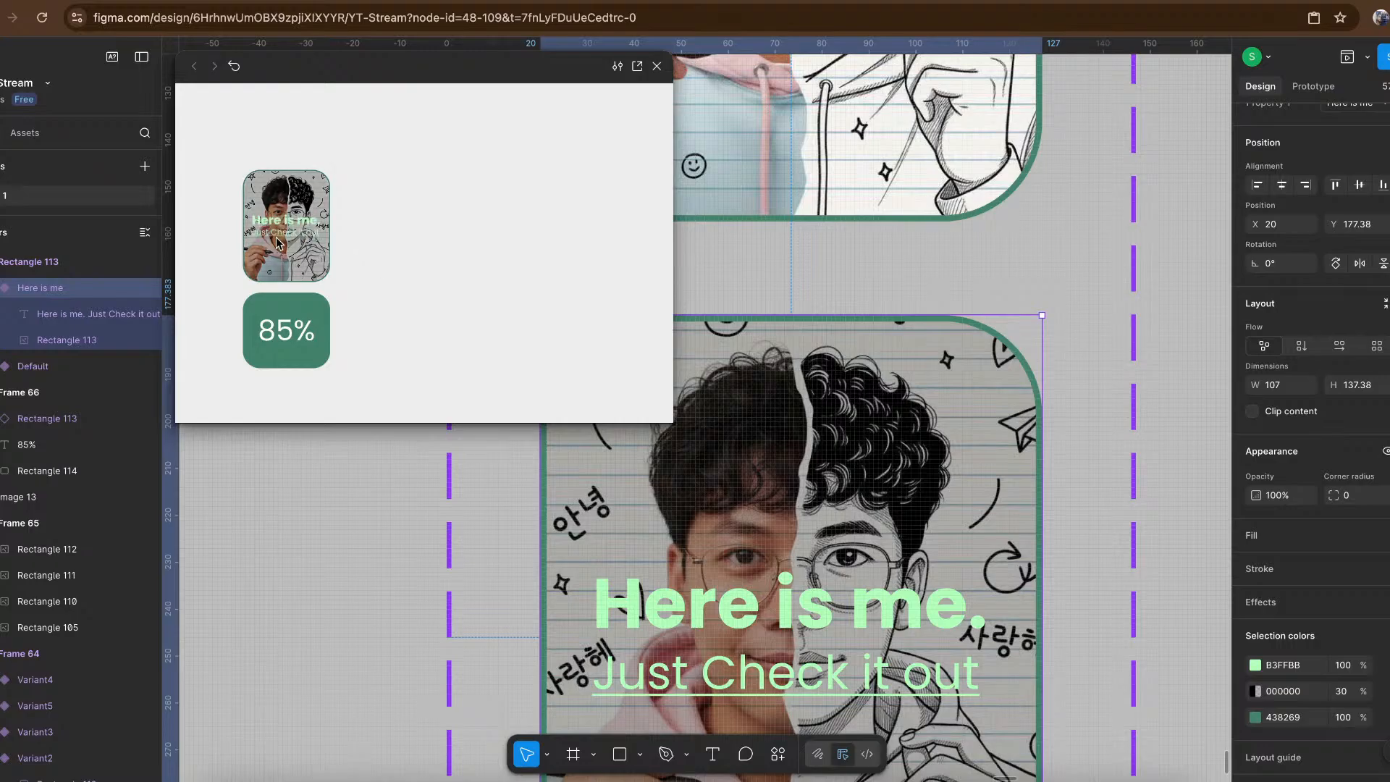
pyautogui.click(303, 234)
pyautogui.click(326, 1)
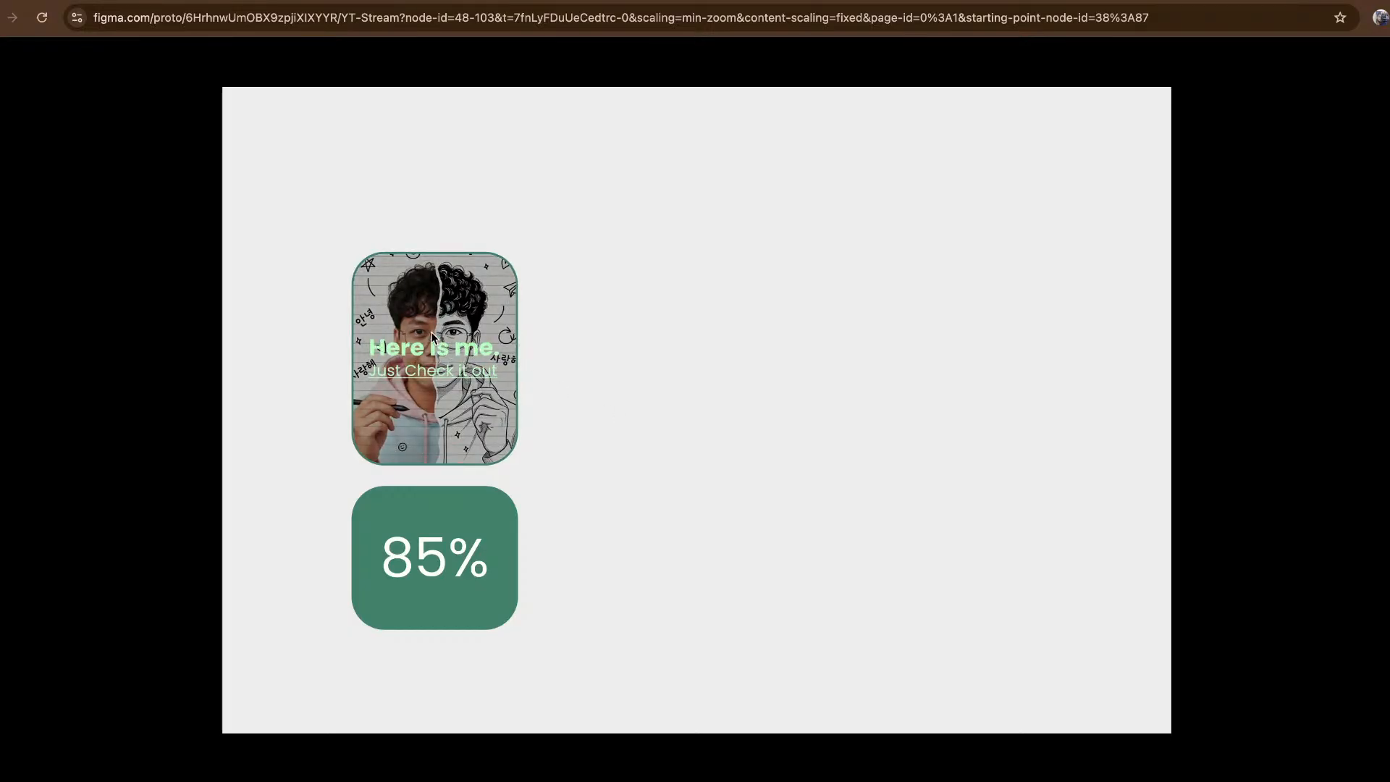
pyautogui.click(145, 2)
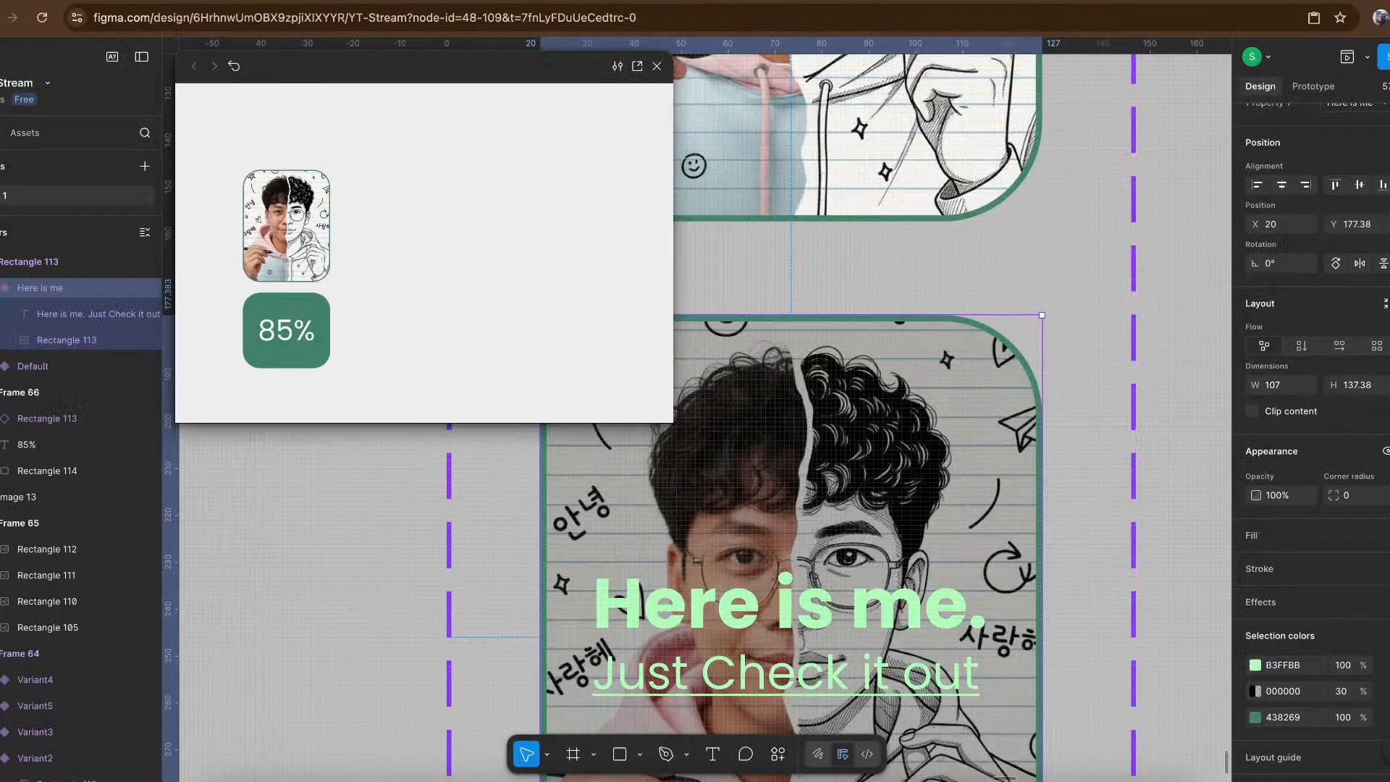
# Raise the black overlay's opacity on the "Here is me" variant to 50%.
pyautogui.scroll(-2, 791, 507)
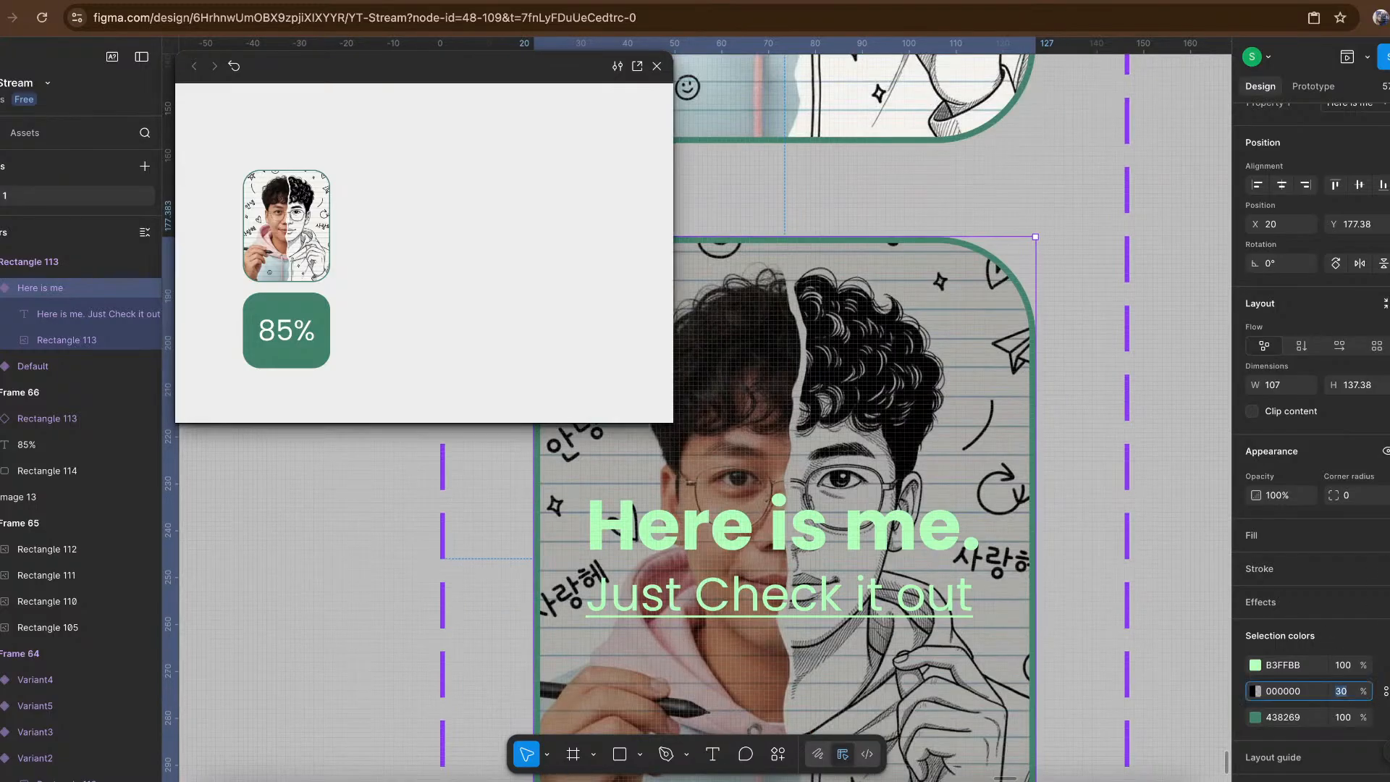
pyautogui.hotkey('shift', 'Up')
pyautogui.hotkey('shift', 'Up')
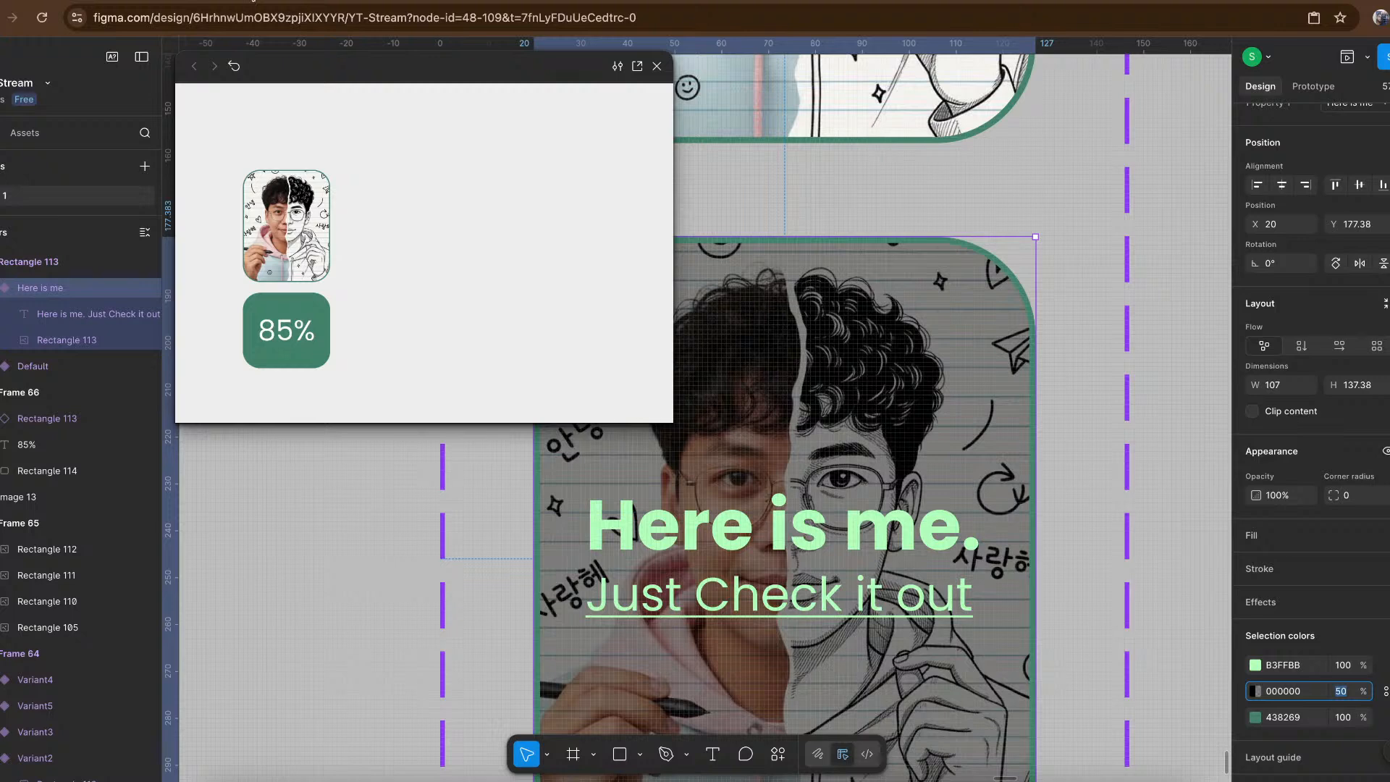
# Test the portrait card's hover transition in the full prototype, and close both the prototype and the preview.
pyautogui.click(351, 3)
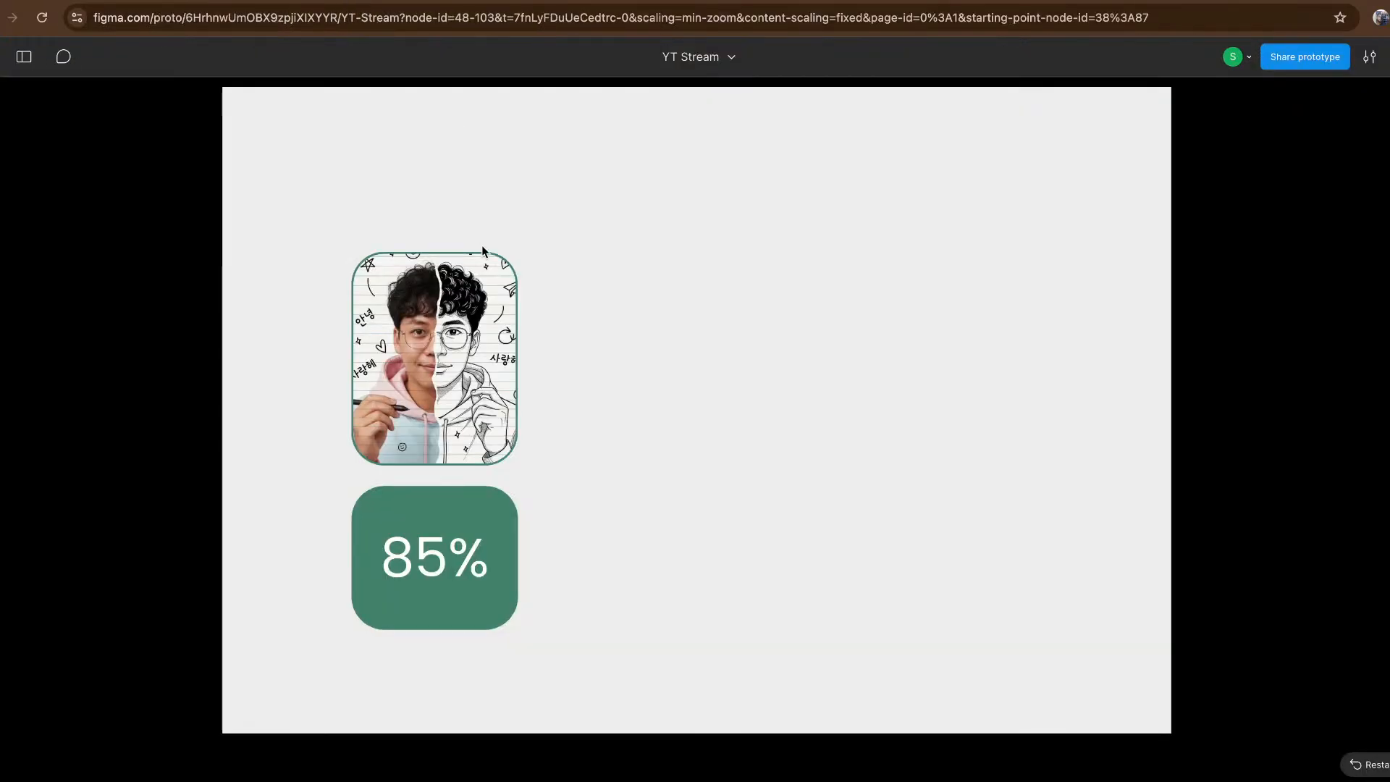
pyautogui.moveTo(515, 335)
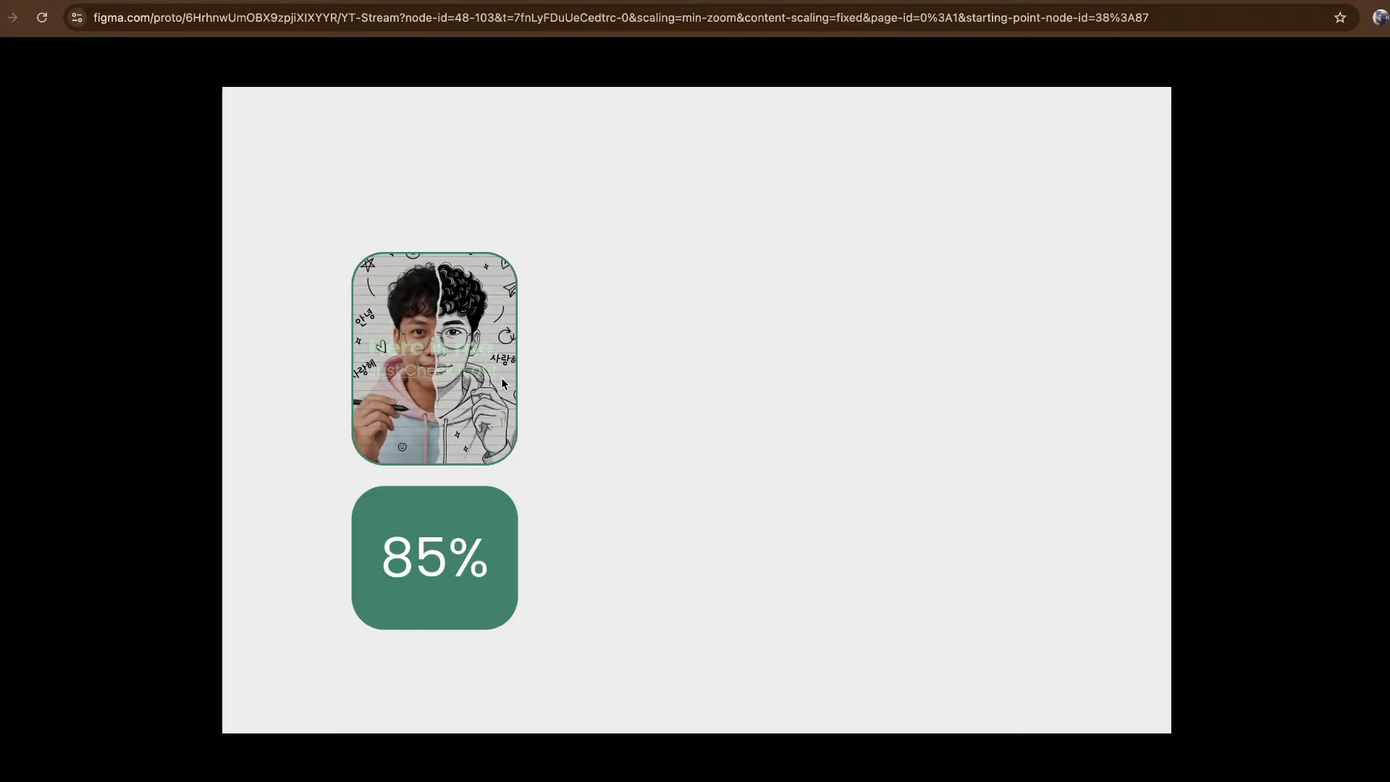
pyautogui.moveTo(409, 410)
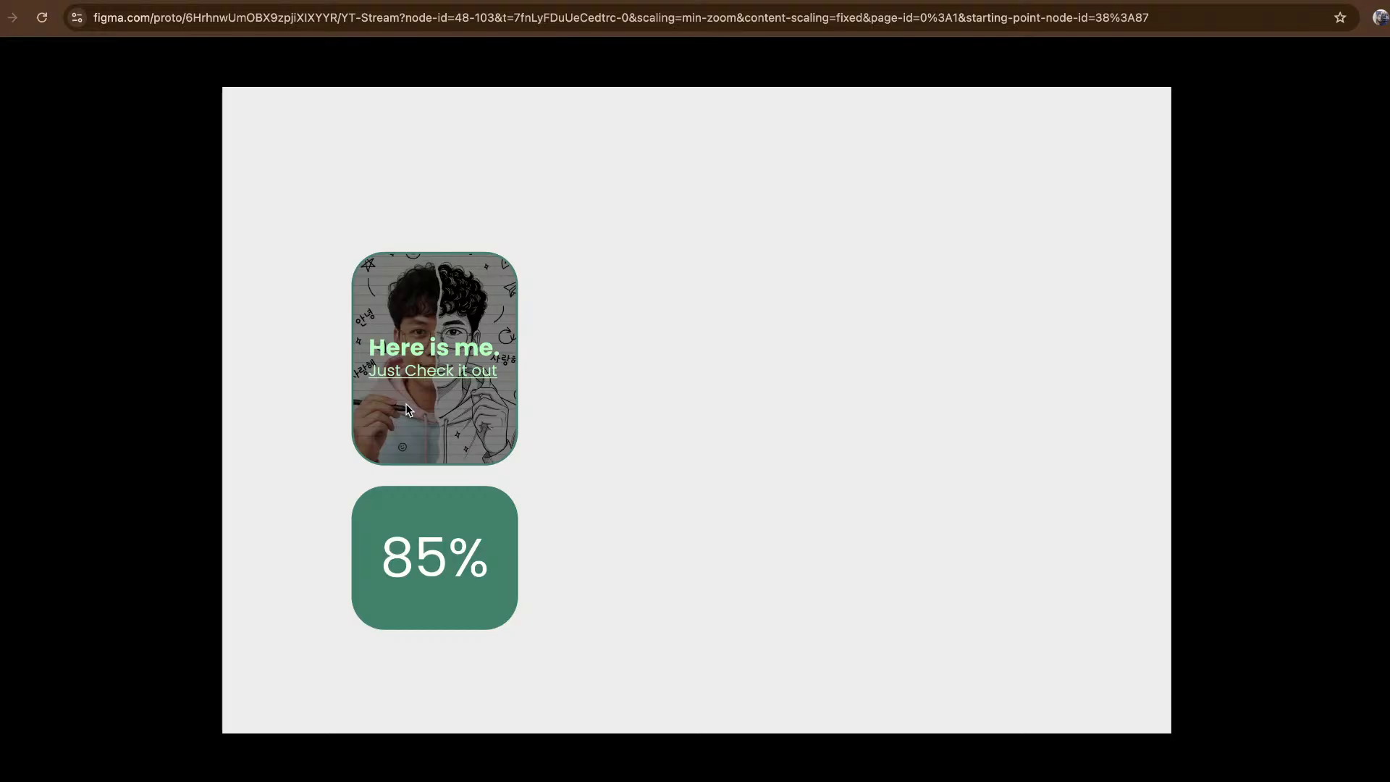
pyautogui.press('super+w')
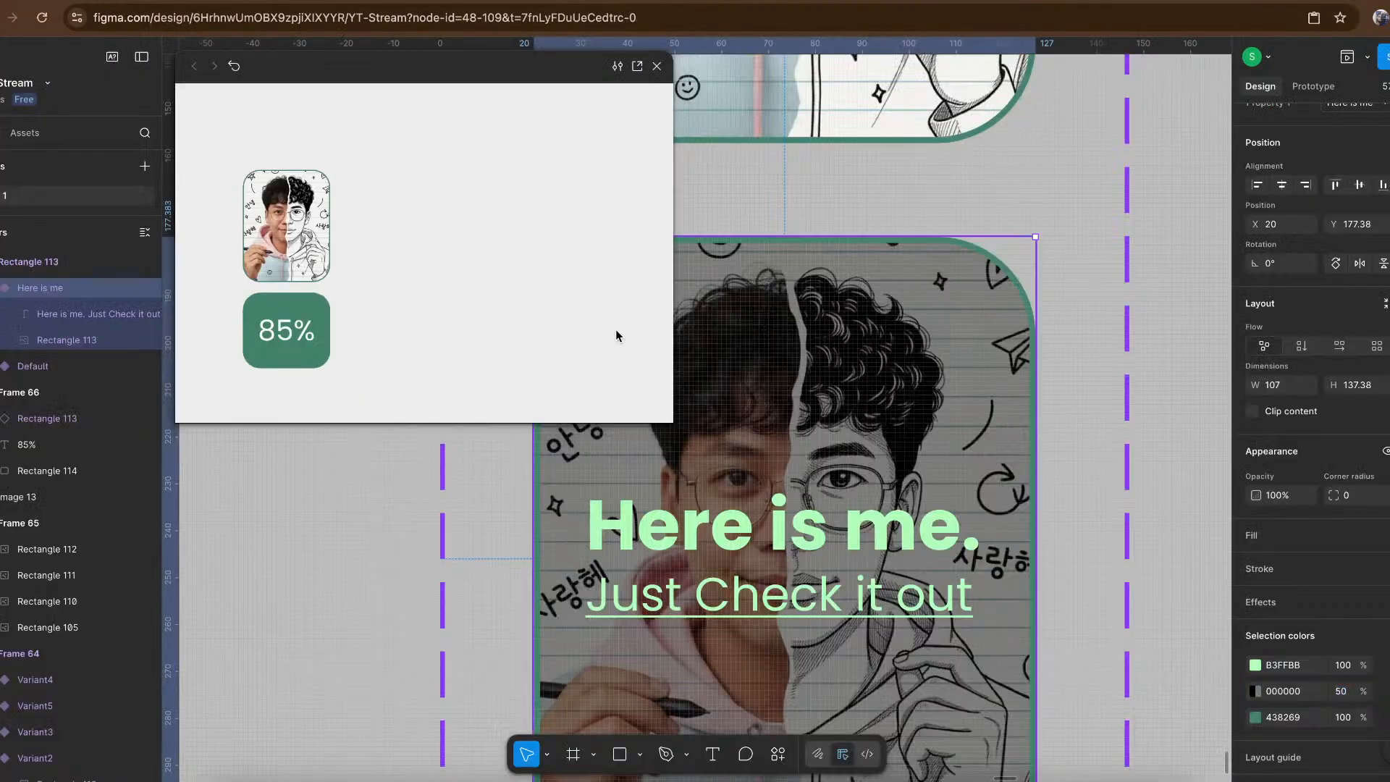
pyautogui.click(657, 66)
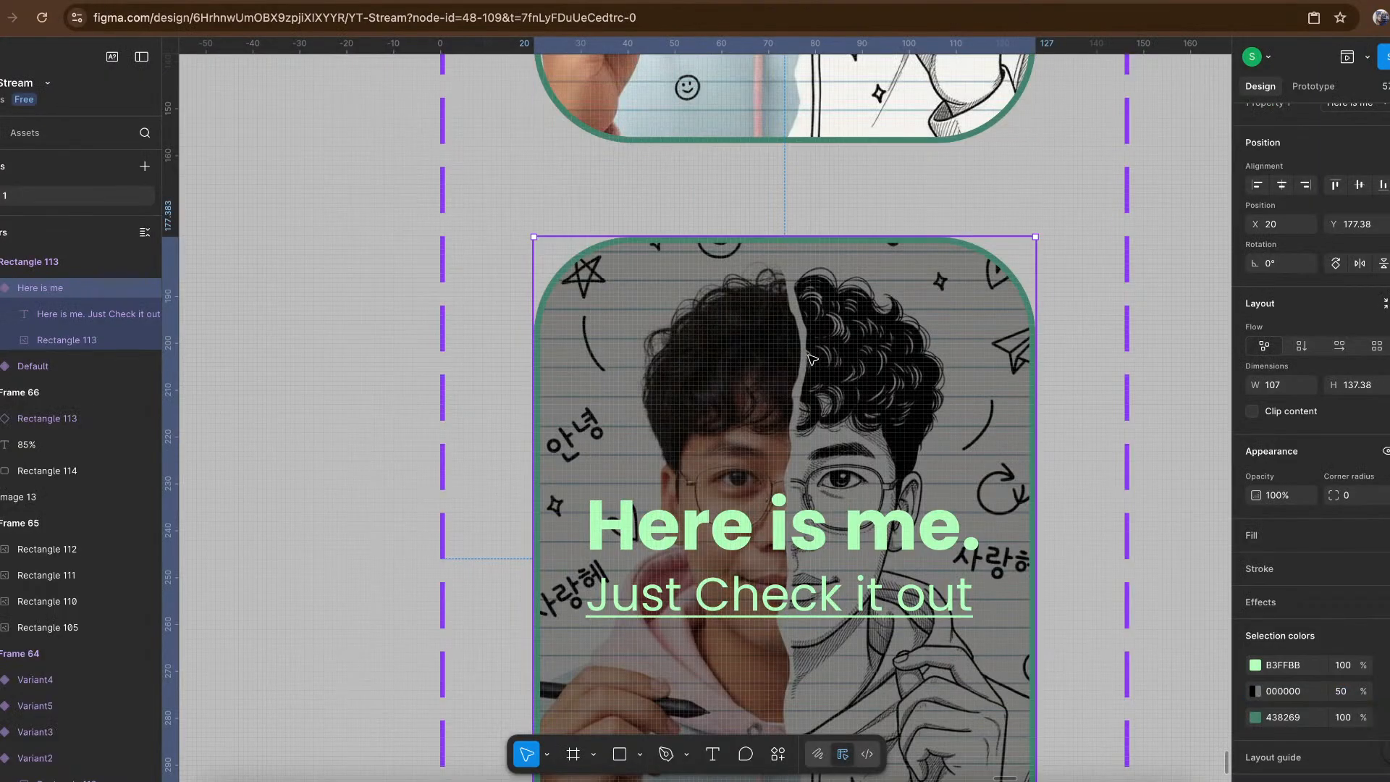
pyautogui.scroll(-3, 811, 358)
pyautogui.scroll(-5, 811, 359)
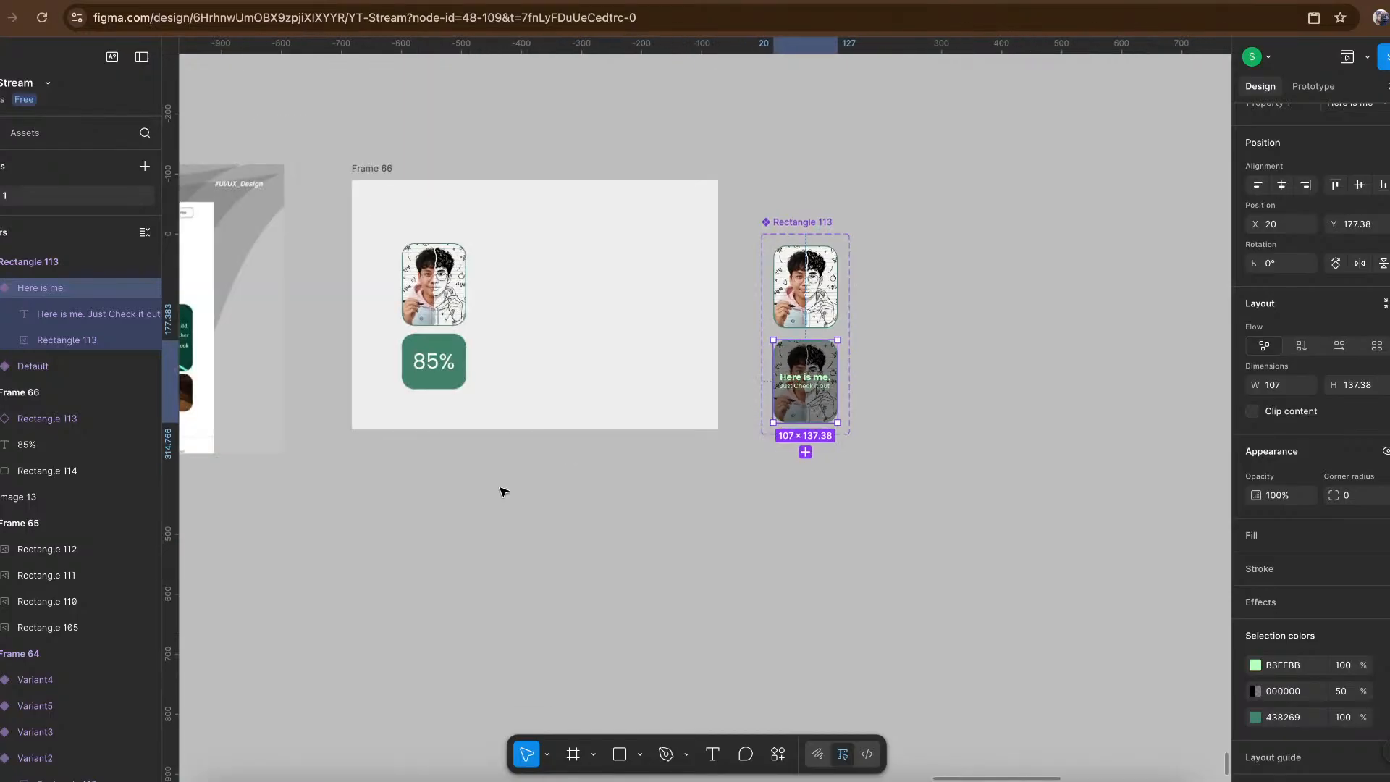
pyautogui.hscroll(-5, 502, 487)
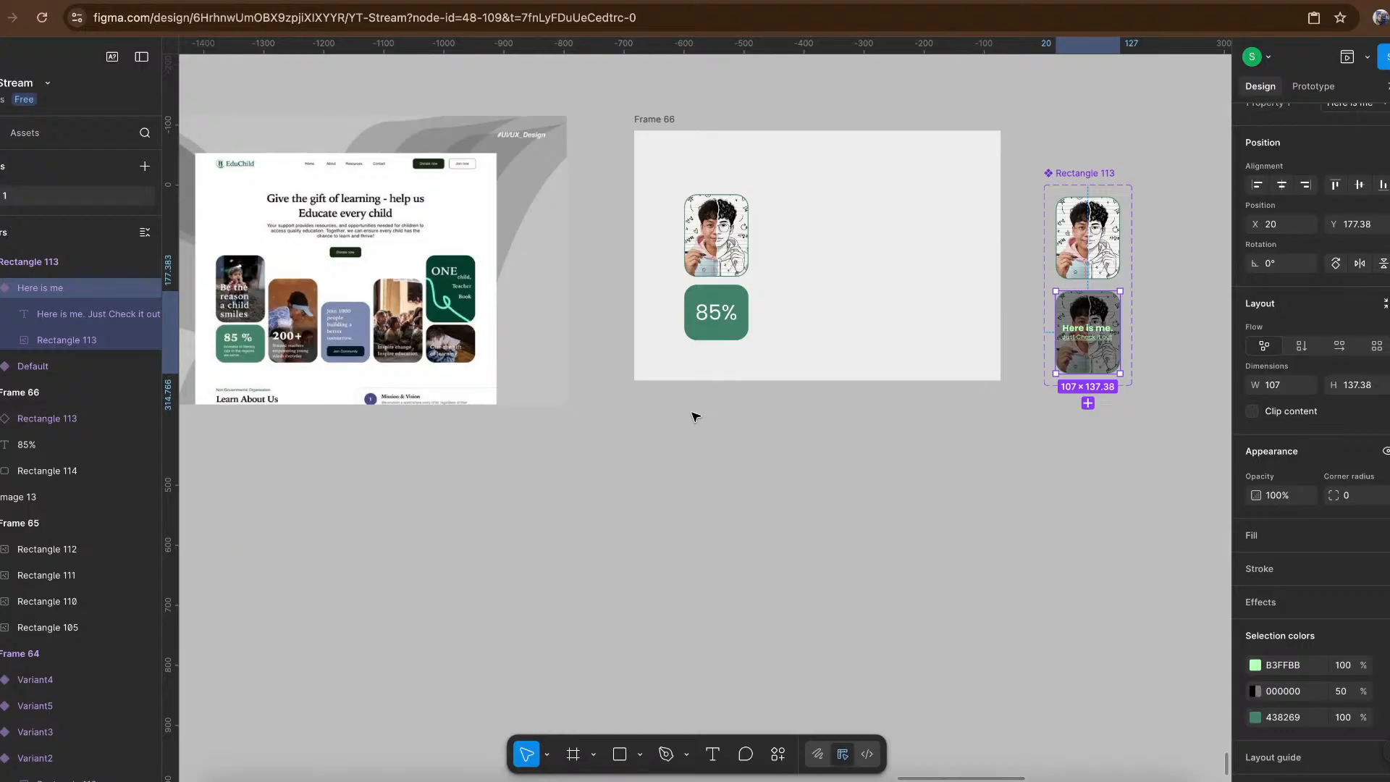
pyautogui.moveTo(1062, 776)
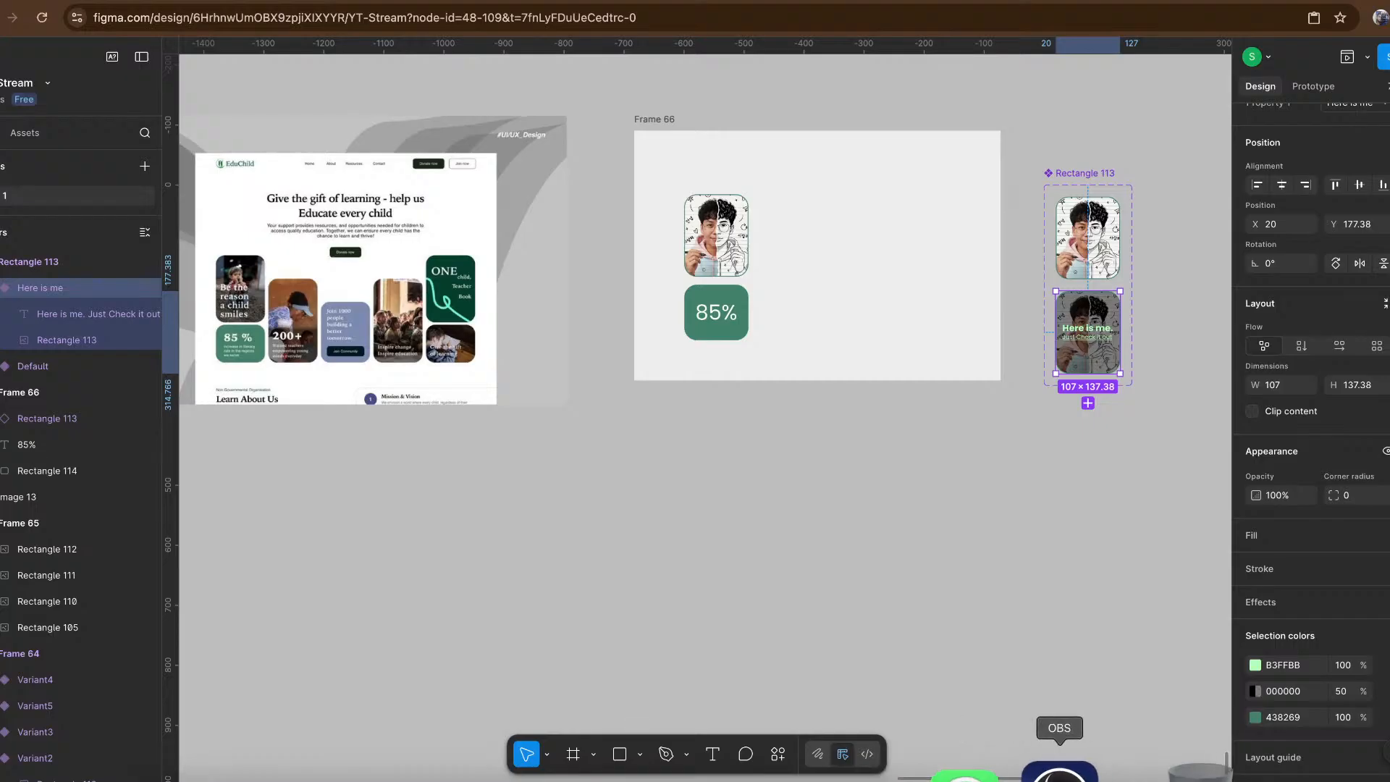